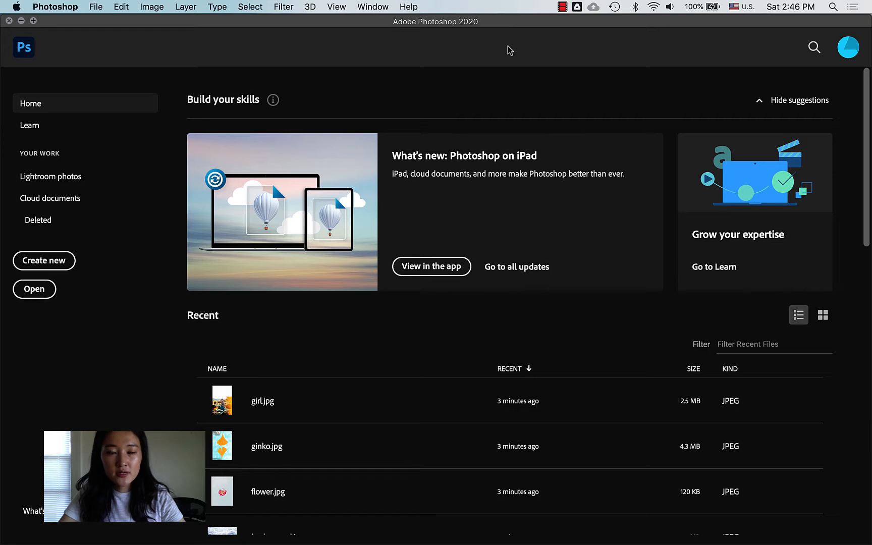
Step: Start a new document from the Home screen, showing the Letter 8.5 × 11 in preset
{"action": "left_click", "coordinate": [53, 264]}
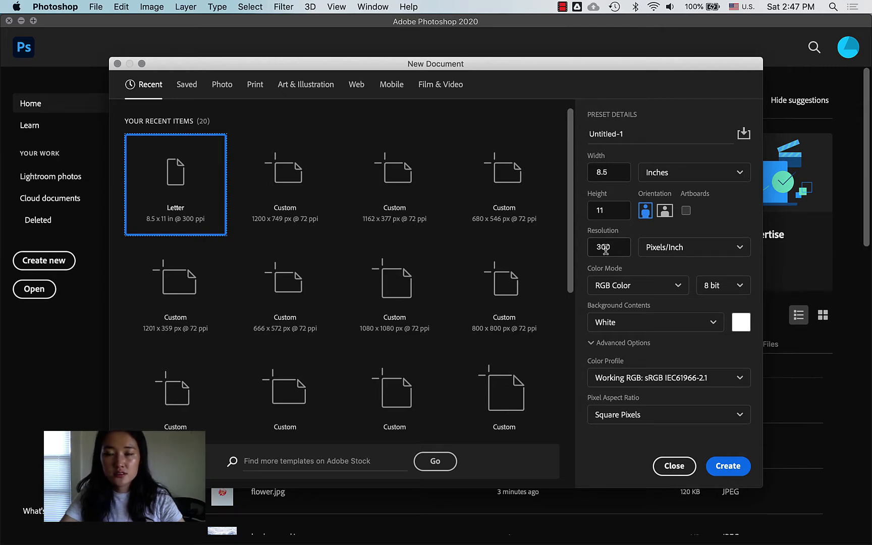
Step: Change the resolution to 72 pixels/inch, keep RGB Color, and create the Letter document
{"action": "left_click_drag", "start_coordinate": [606, 250], "coordinate": [574, 245]}
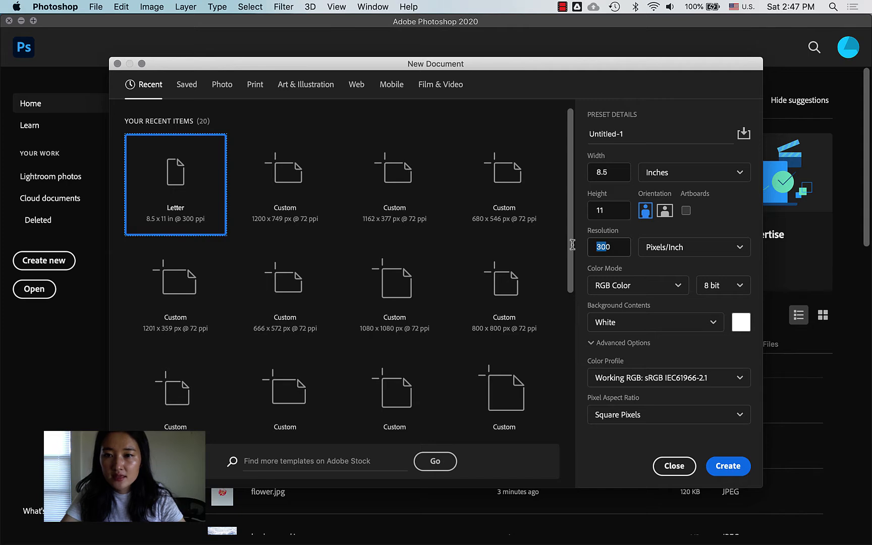
{"action": "key", "text": "BackSpace"}
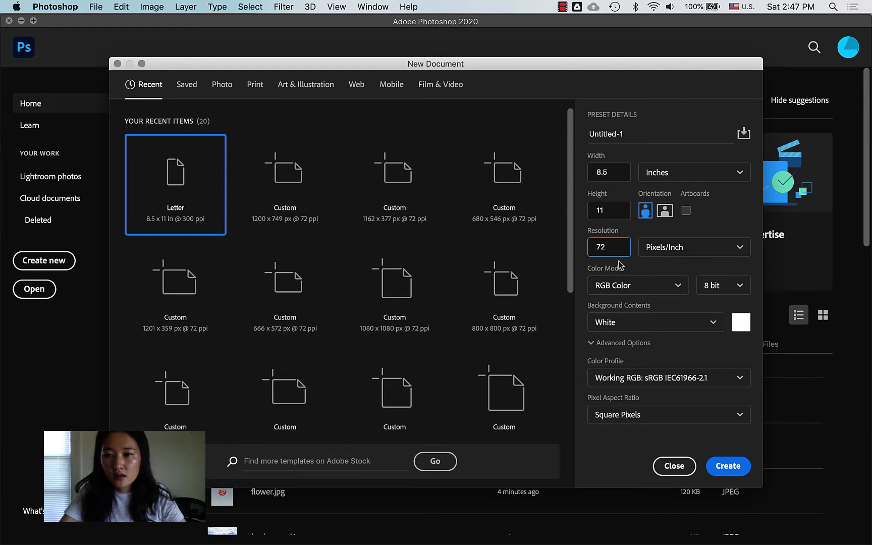
{"action": "left_click", "coordinate": [650, 292]}
{"action": "left_click", "coordinate": [706, 271]}
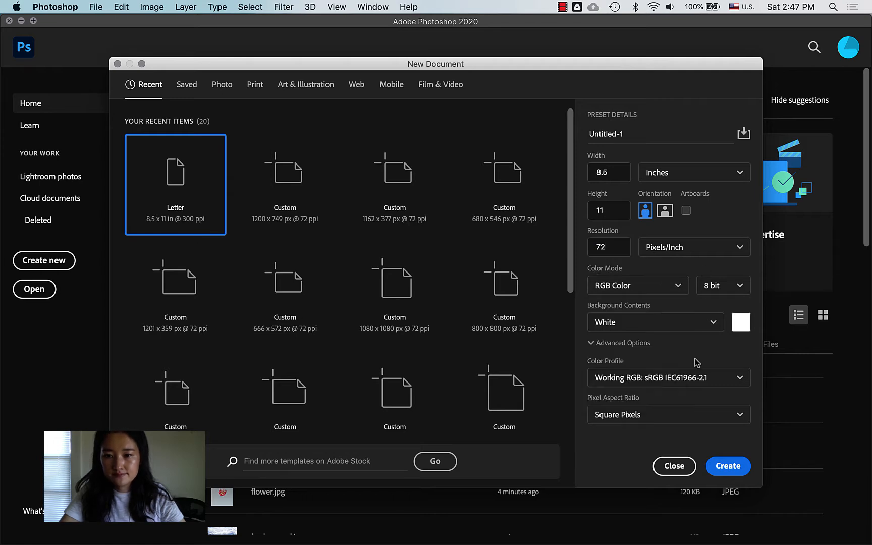
{"action": "left_click", "coordinate": [727, 466]}
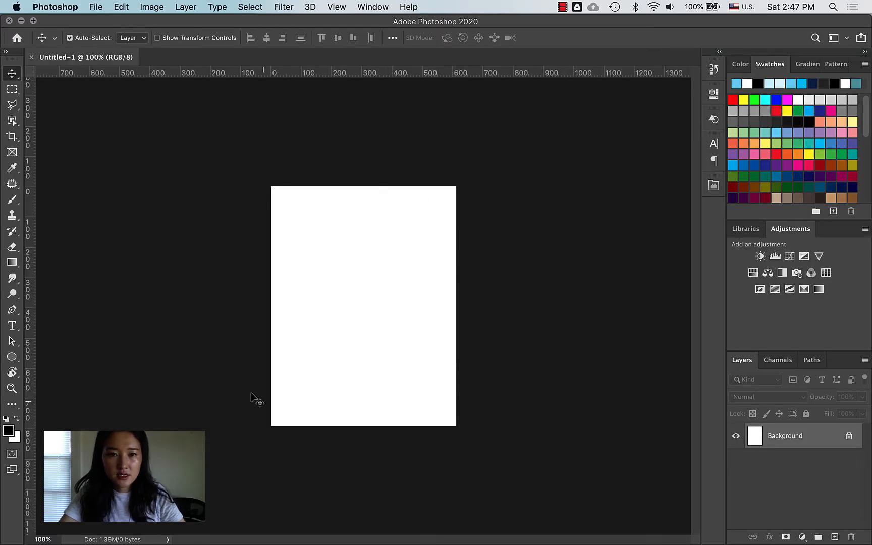
{"action": "key", "text": "z"}
{"action": "left_click", "coordinate": [325, 403]}
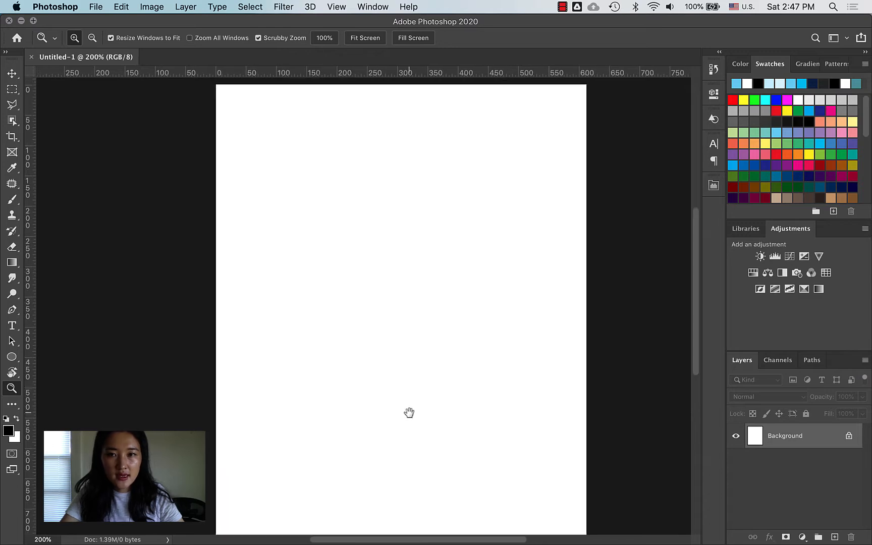
{"action": "left_click_drag", "start_coordinate": [409, 411], "coordinate": [398, 417]}
{"action": "mouse_move", "coordinate": [539, 540]}
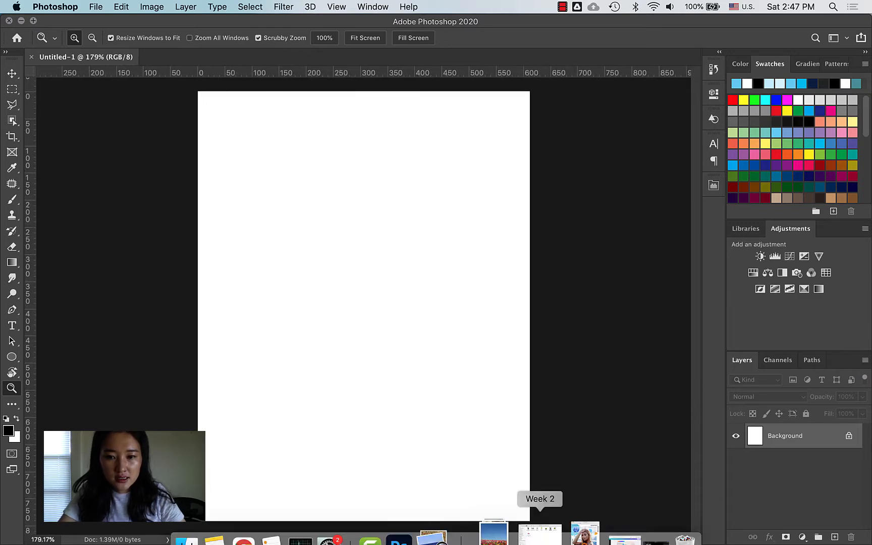
{"action": "left_click", "coordinate": [562, 505]}
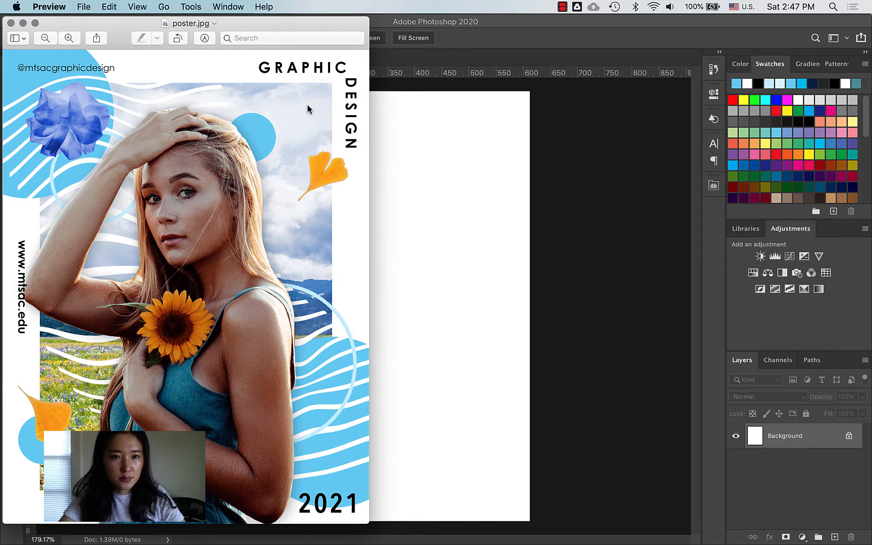
{"action": "left_click", "coordinate": [572, 212]}
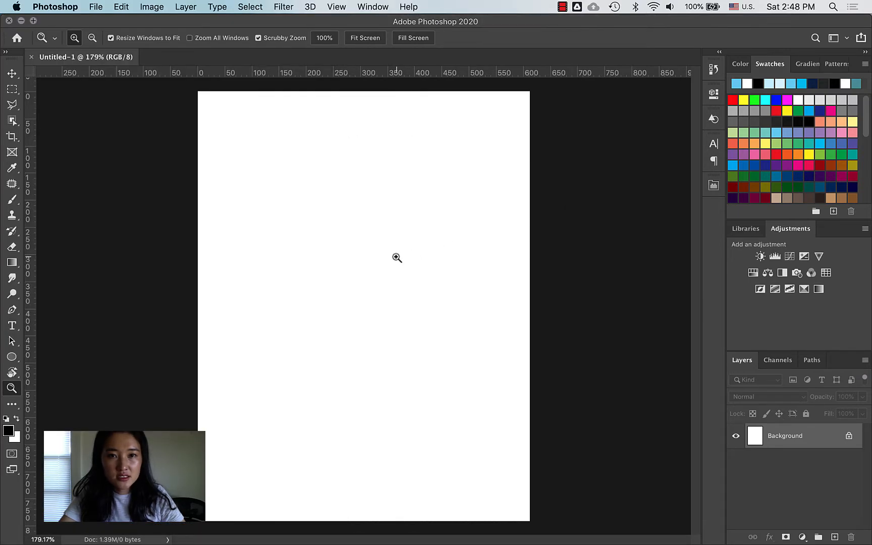
{"action": "mouse_move", "coordinate": [477, 543]}
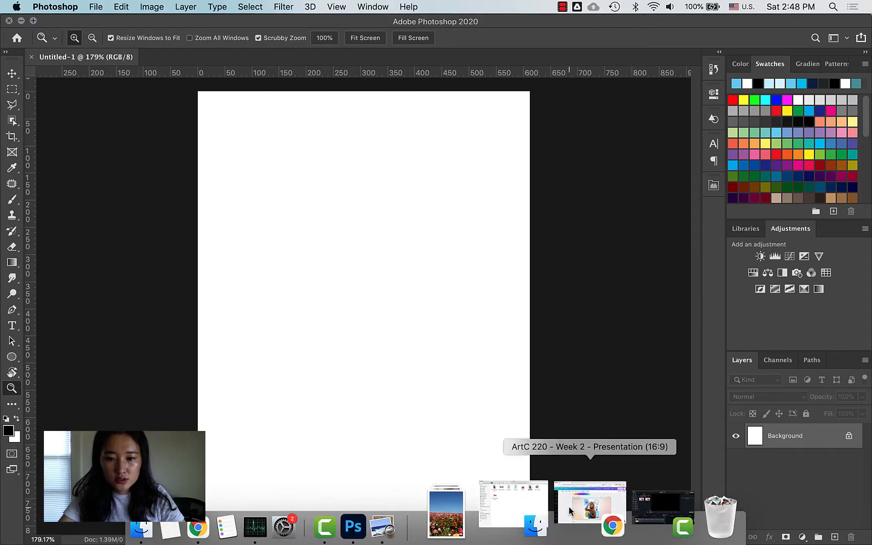
Step: Drag the background, flower, ginko and girl JPGs from the Week 2 folder onto the canvas
{"action": "left_click", "coordinate": [554, 507]}
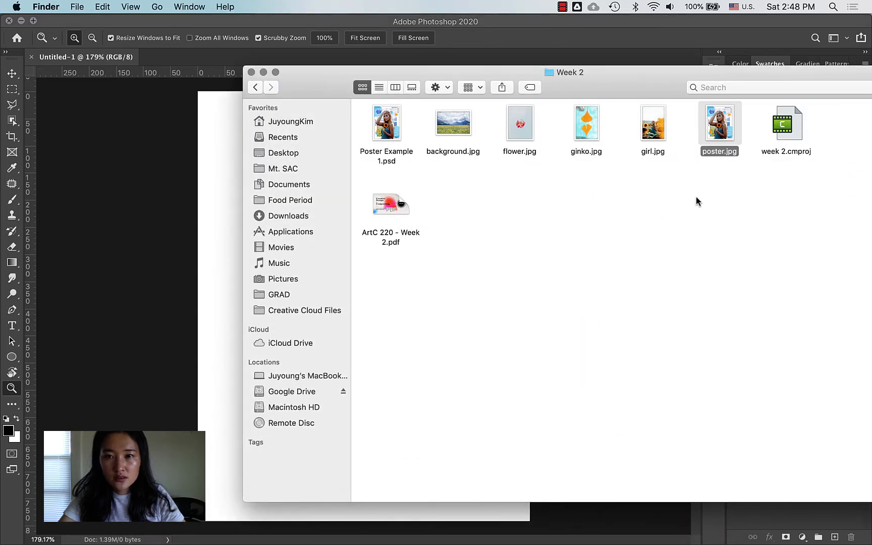
{"action": "left_click", "coordinate": [677, 165]}
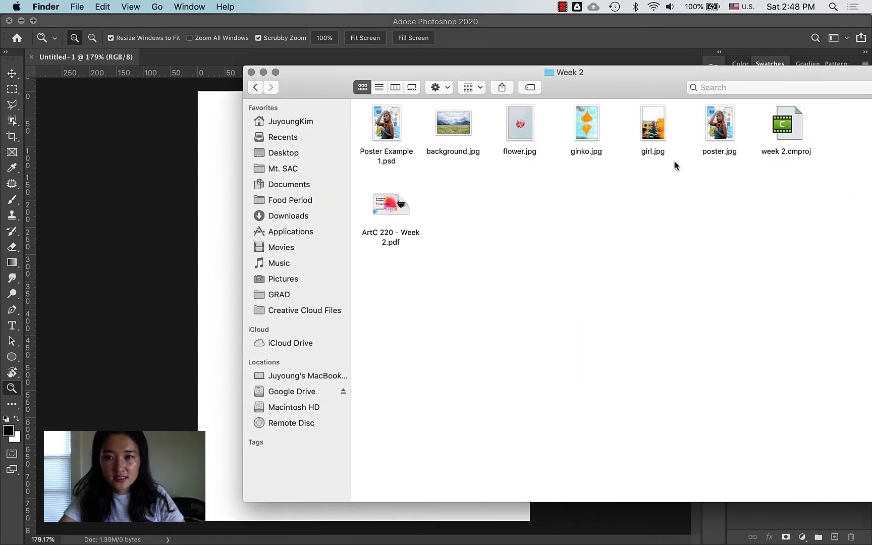
{"action": "left_click_drag", "start_coordinate": [668, 172], "coordinate": [457, 113]}
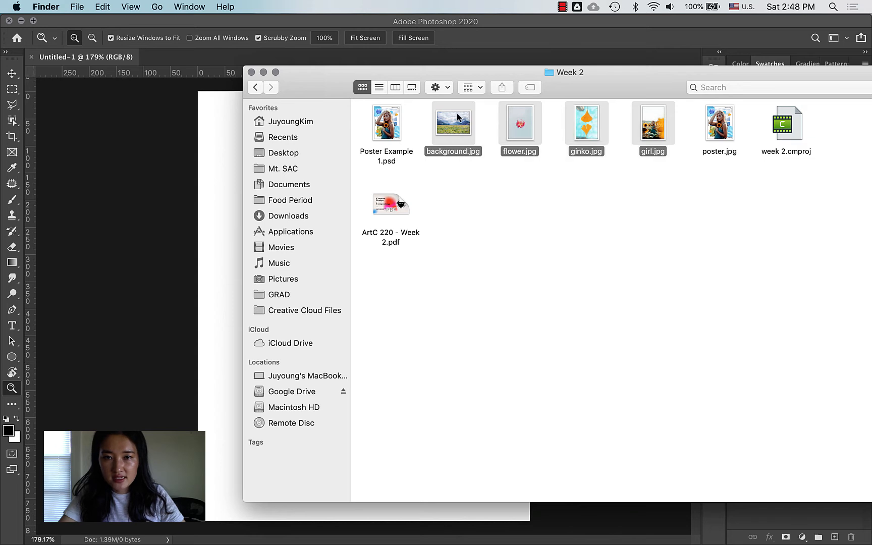
{"action": "left_click_drag", "start_coordinate": [594, 79], "coordinate": [694, 87]}
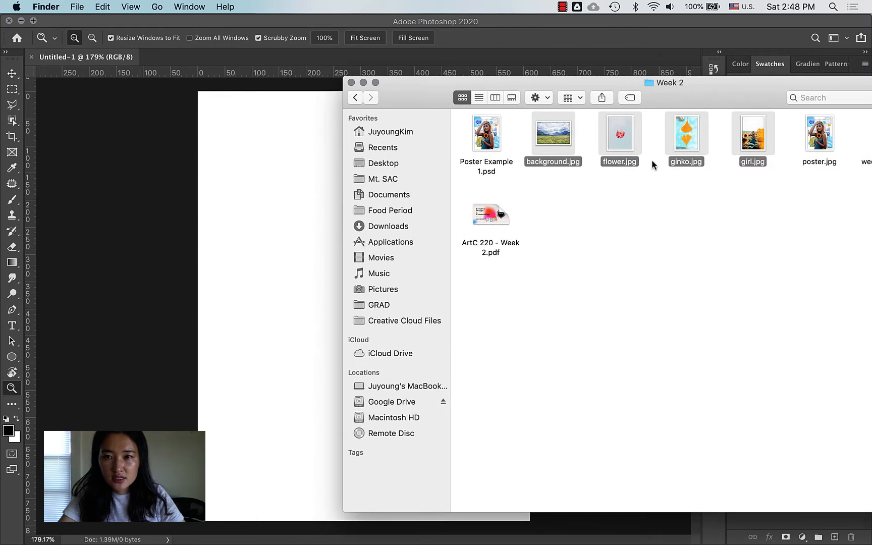
{"action": "left_click_drag", "start_coordinate": [559, 145], "coordinate": [309, 233]}
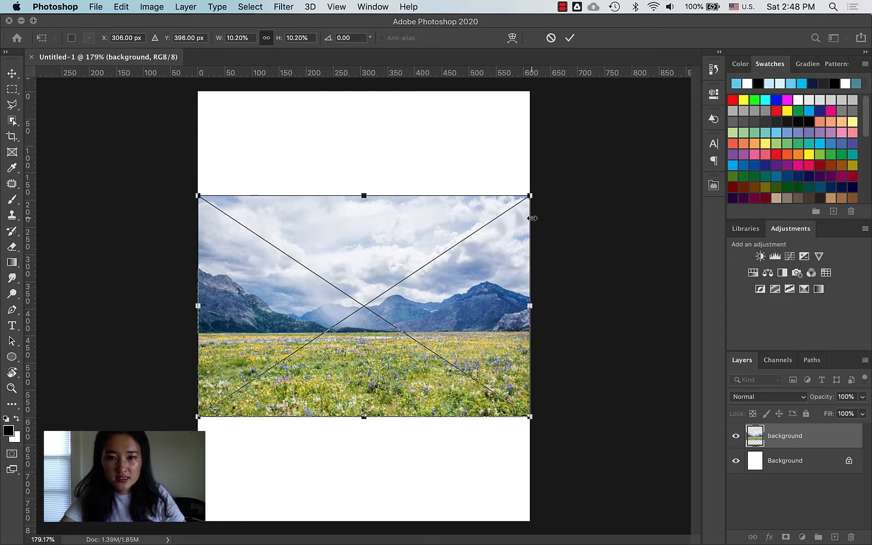
Step: Enlarge the landscape to span the page, commit the flower, and shrink the ginkgo leaf
{"action": "left_click_drag", "start_coordinate": [530, 195], "coordinate": [642, 120]}
{"action": "key", "text": "Return"}
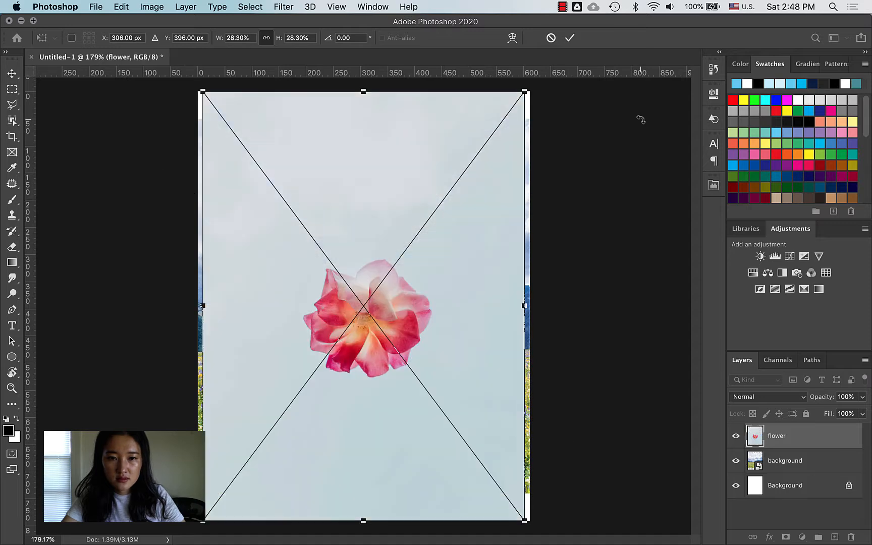
{"action": "key", "text": "Return"}
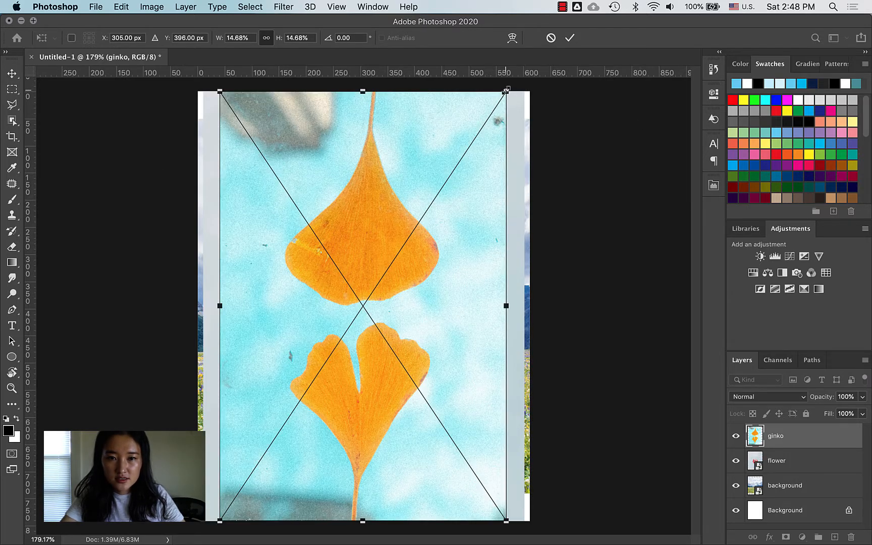
{"action": "left_click_drag", "start_coordinate": [506, 90], "coordinate": [300, 432]}
{"action": "key", "text": "Return"}
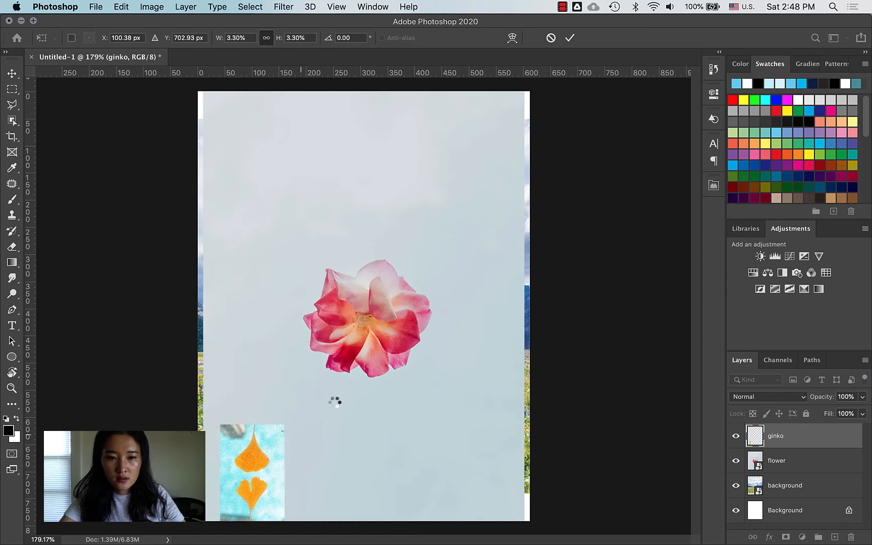
Step: Enlarge the girl photo to cover the page and begin hiding the girl, ginko and flower layers
{"action": "left_click_drag", "start_coordinate": [508, 92], "coordinate": [695, 4]}
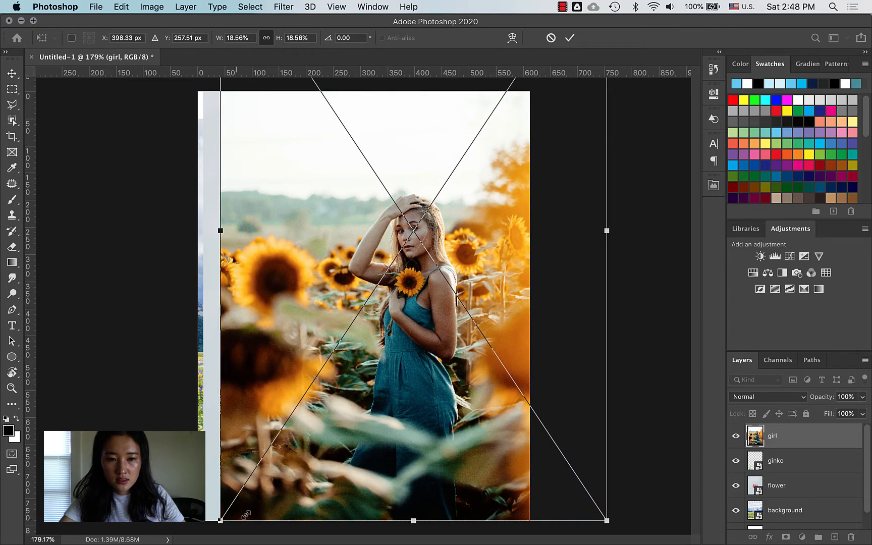
{"action": "left_click_drag", "start_coordinate": [214, 526], "coordinate": [159, 512]}
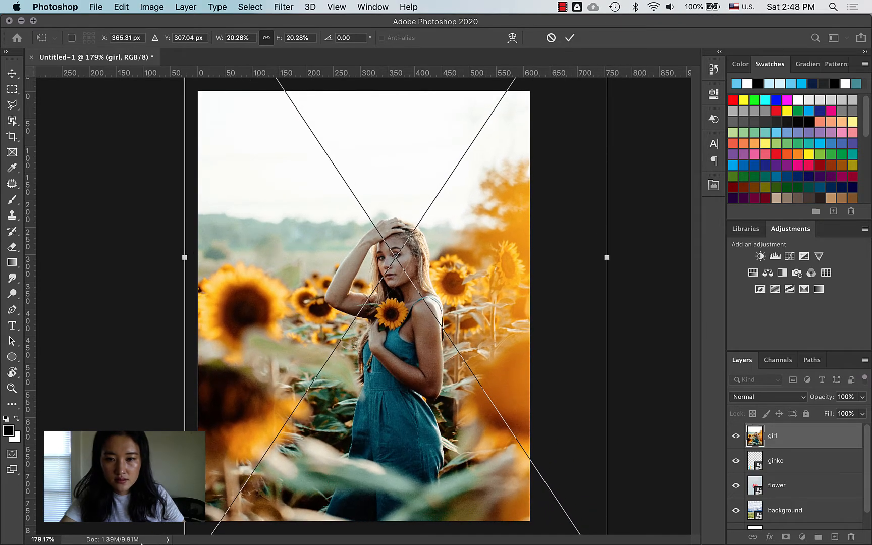
{"action": "key", "text": "Return"}
{"action": "key", "text": "z"}
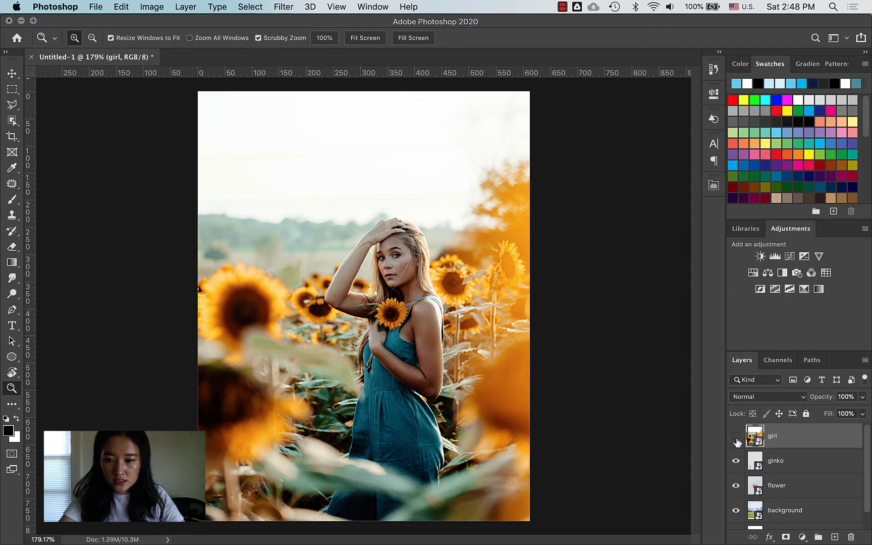
{"action": "mouse_move", "coordinate": [737, 443]}
{"action": "left_mouse_down"}
{"action": "mouse_move", "coordinate": [736, 488]}
{"action": "mouse_move", "coordinate": [740, 434]}
{"action": "mouse_move", "coordinate": [736, 491]}
{"action": "mouse_move", "coordinate": [733, 427]}
{"action": "left_mouse_up"}
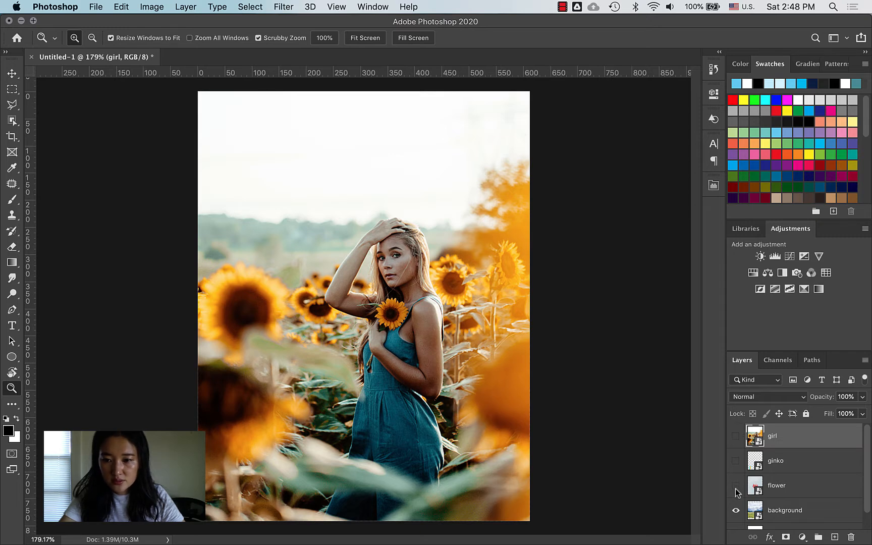
Step: Finish hiding layers so only the landscape shows, zoom out, and select the landscape layer
{"action": "left_click_drag", "start_coordinate": [733, 491], "coordinate": [707, 493]}
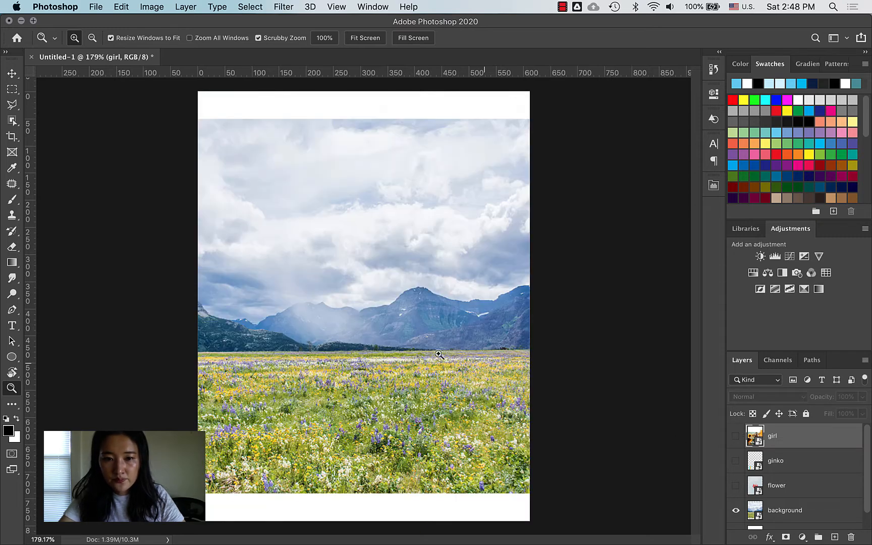
{"action": "key", "text": "v"}
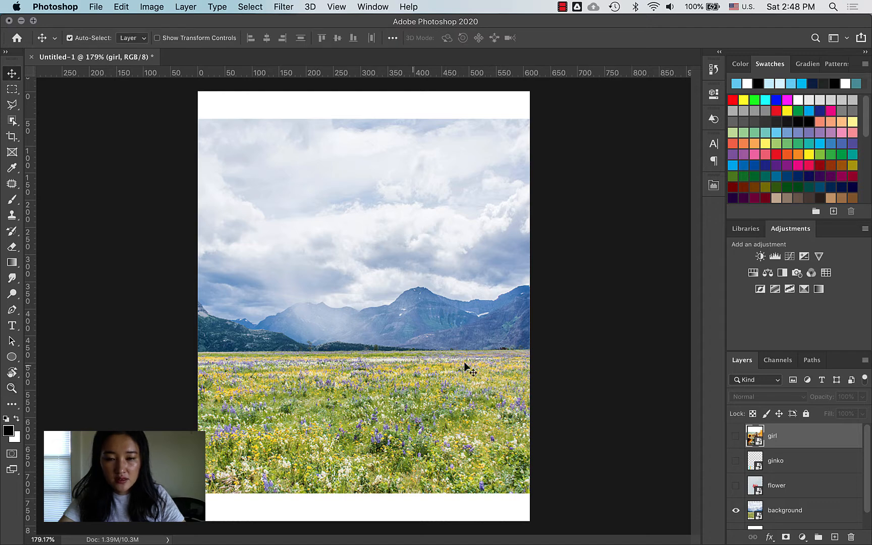
{"action": "key", "text": "z"}
{"action": "mouse_move", "coordinate": [502, 338]}
{"action": "left_mouse_down"}
{"action": "mouse_move", "coordinate": [485, 341]}
{"action": "mouse_move", "coordinate": [498, 343]}
{"action": "left_mouse_up"}
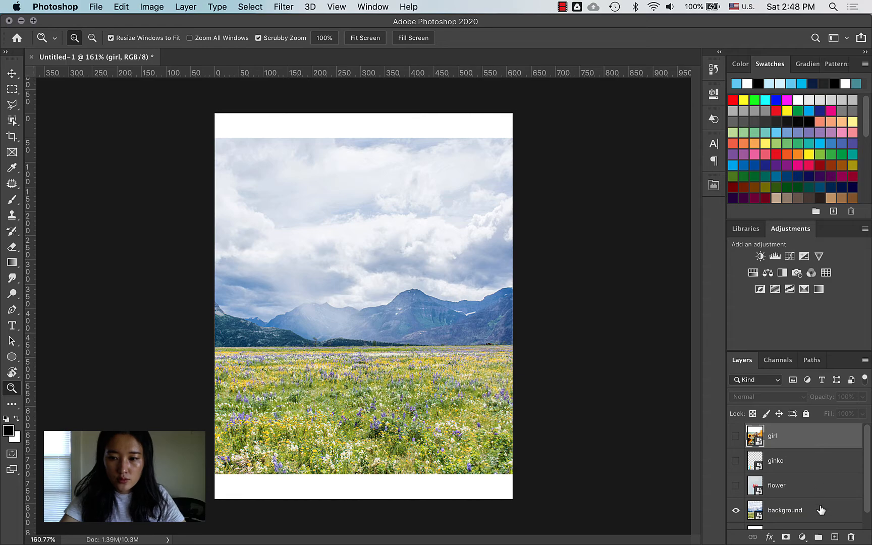
{"action": "left_click", "coordinate": [821, 511]}
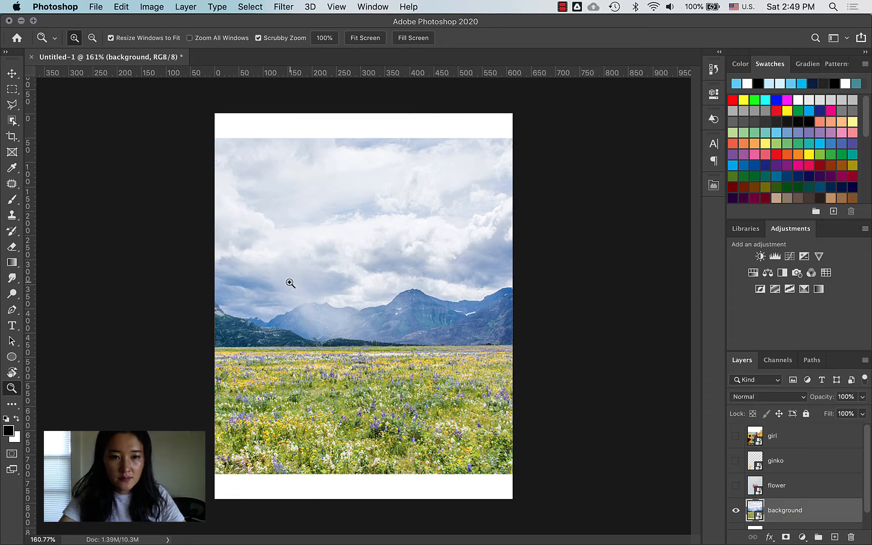
Step: Check the reference poster.jpg, then return to the Photoshop document
{"action": "key", "text": "ctrl+Up"}
{"action": "left_click", "coordinate": [151, 326]}
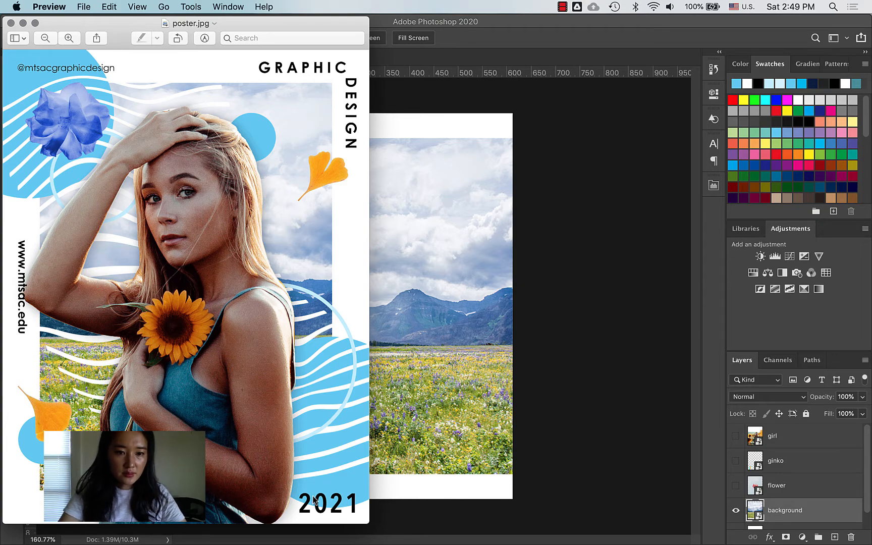
{"action": "left_click", "coordinate": [508, 400]}
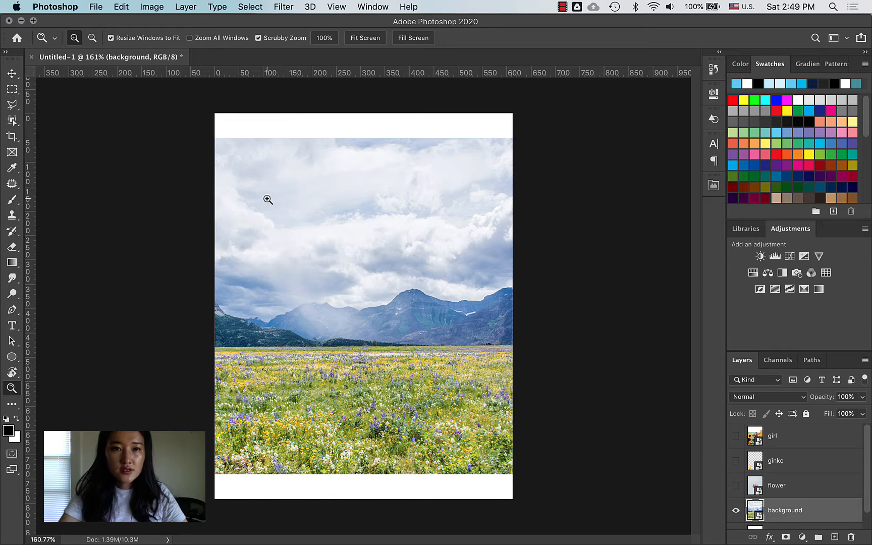
Step: Mask the landscape layer to a rectangular selection inside the page border
{"action": "left_click", "coordinate": [12, 91]}
{"action": "left_click_drag", "start_coordinate": [230, 139], "coordinate": [493, 473]}
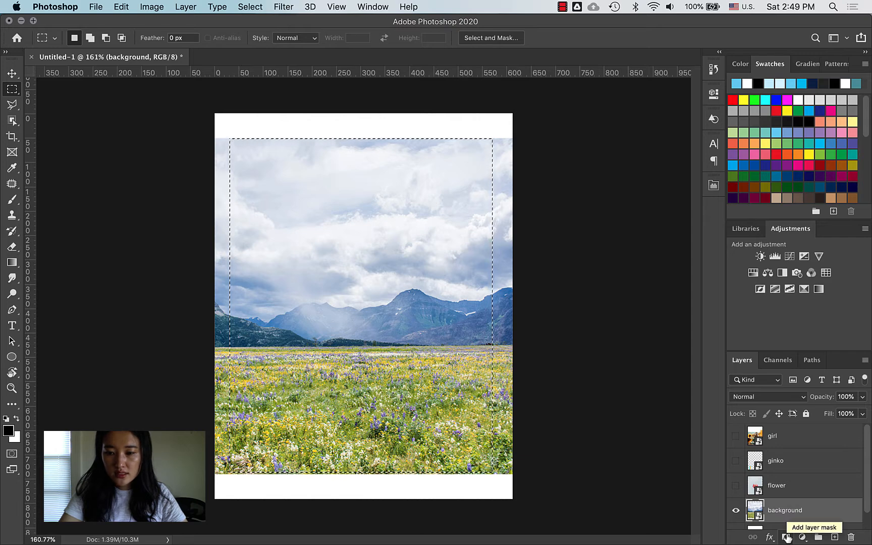
{"action": "left_click", "coordinate": [787, 538]}
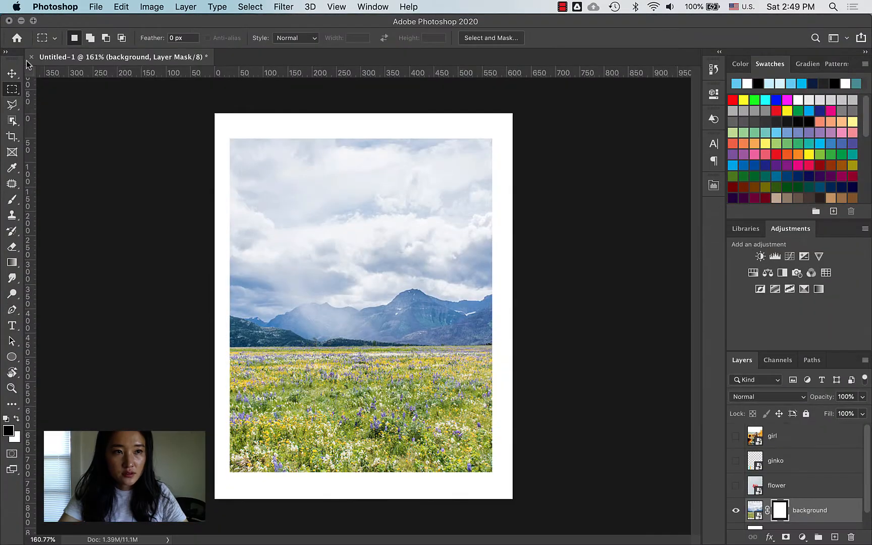
Step: Undo a stray move, restore the mask, and reposition the landscape within its frame to show the peak
{"action": "left_click", "coordinate": [12, 74]}
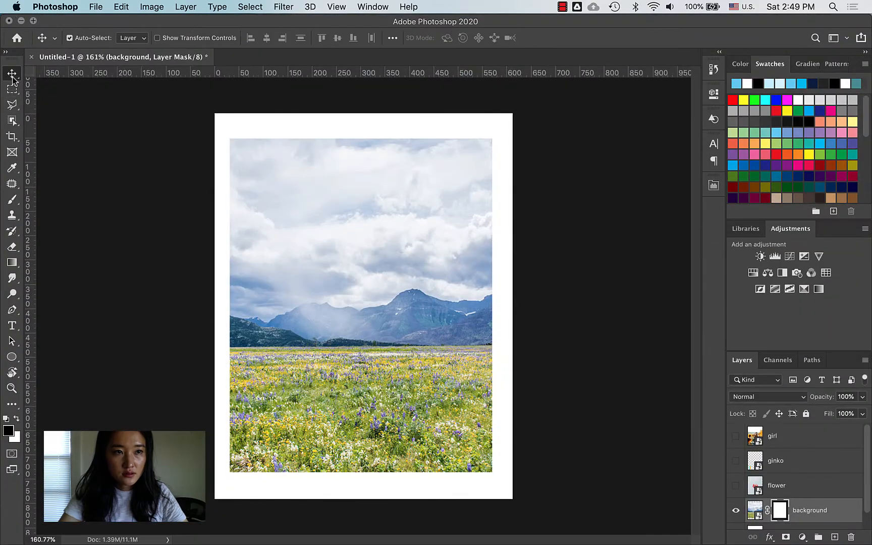
{"action": "left_click_drag", "start_coordinate": [403, 360], "coordinate": [319, 383]}
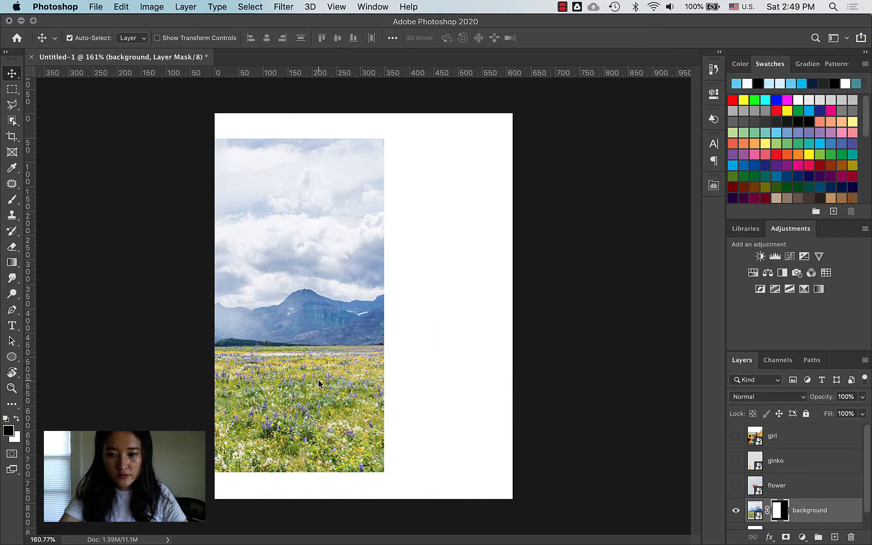
{"action": "key", "text": "super+z"}
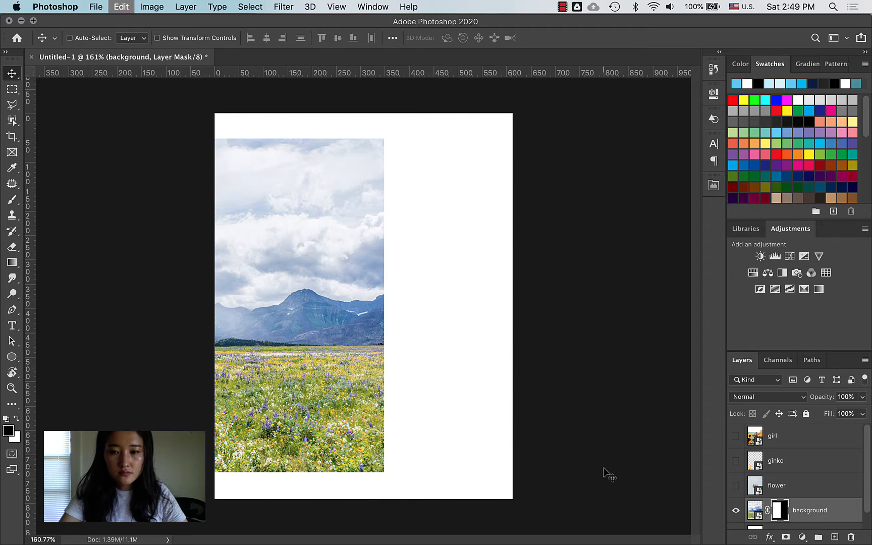
{"action": "key", "text": "super+z"}
{"action": "key", "text": "super+z"}
{"action": "key", "text": "super+z"}
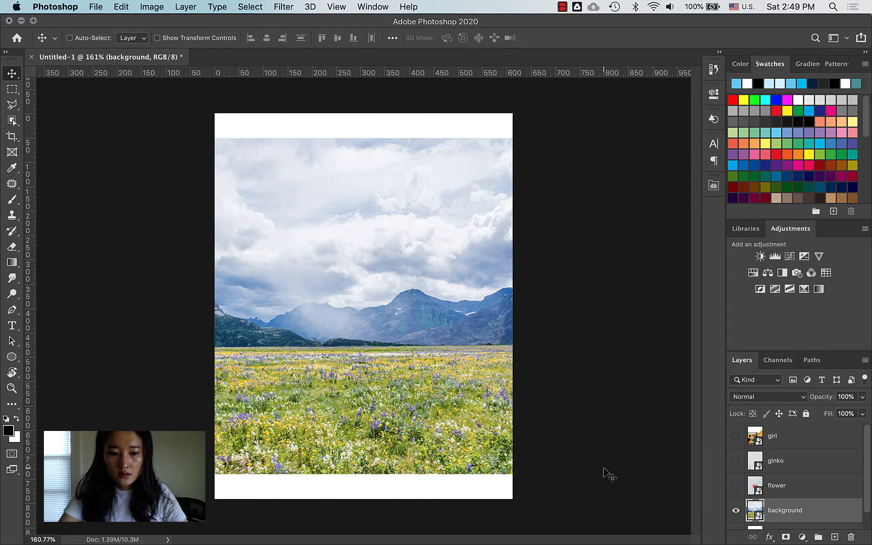
{"action": "key", "text": "super+z"}
{"action": "key", "text": "super+shift+z"}
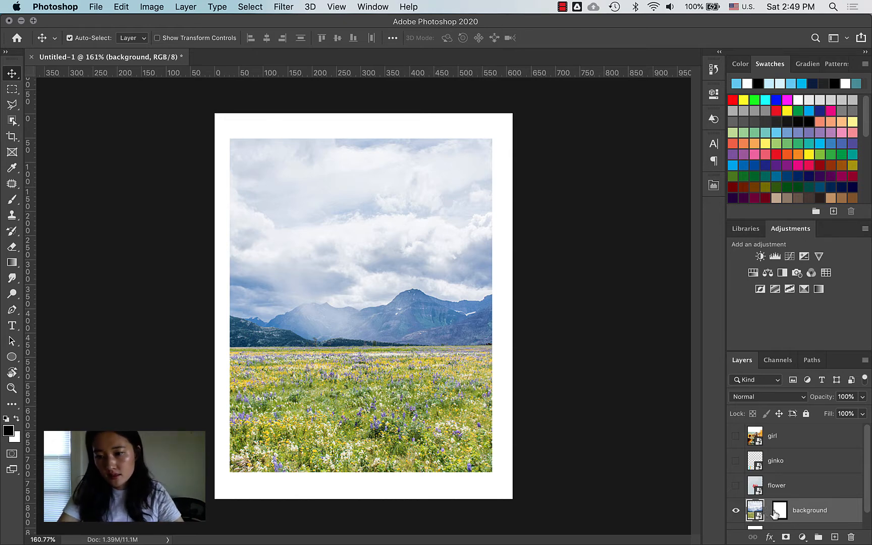
{"action": "left_click_drag", "start_coordinate": [362, 409], "coordinate": [397, 347]}
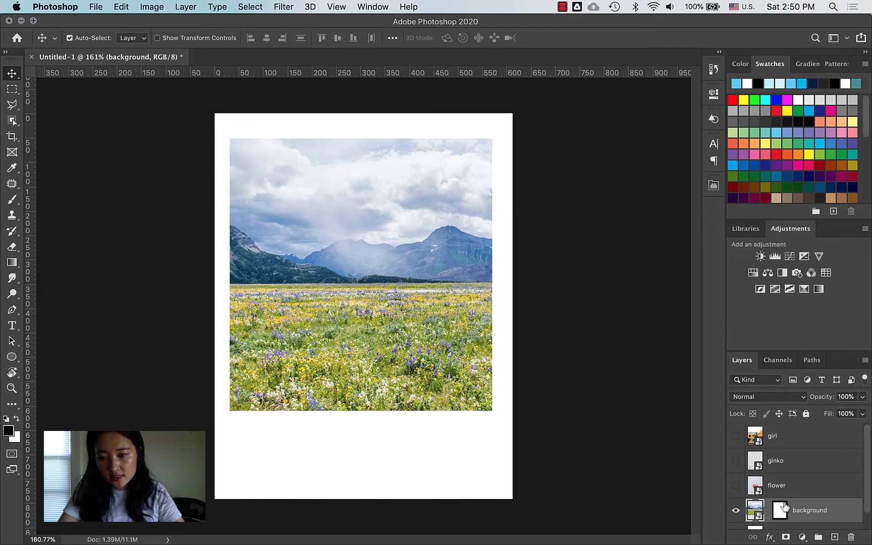
{"action": "left_click_drag", "start_coordinate": [368, 397], "coordinate": [426, 445]}
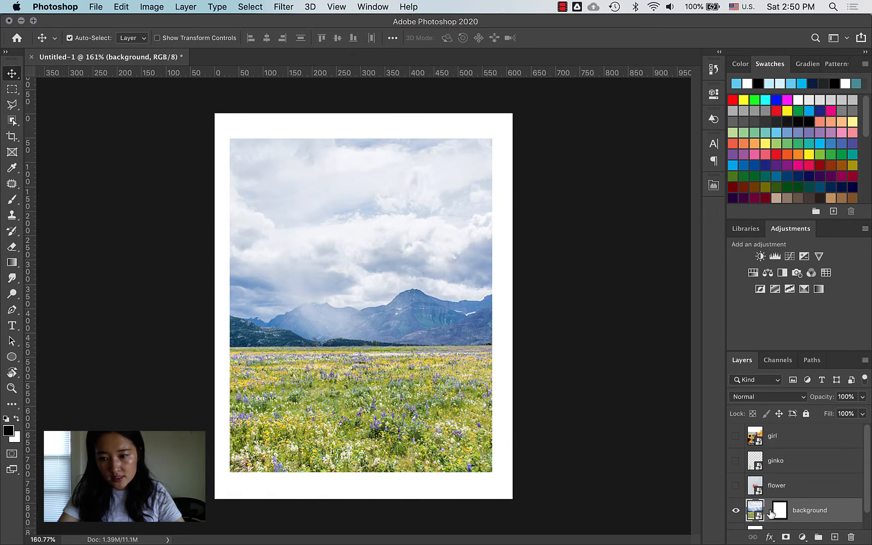
{"action": "mouse_move", "coordinate": [407, 429]}
{"action": "left_mouse_down"}
{"action": "mouse_move", "coordinate": [467, 404]}
{"action": "mouse_move", "coordinate": [427, 404]}
{"action": "mouse_move", "coordinate": [407, 421]}
{"action": "left_mouse_up"}
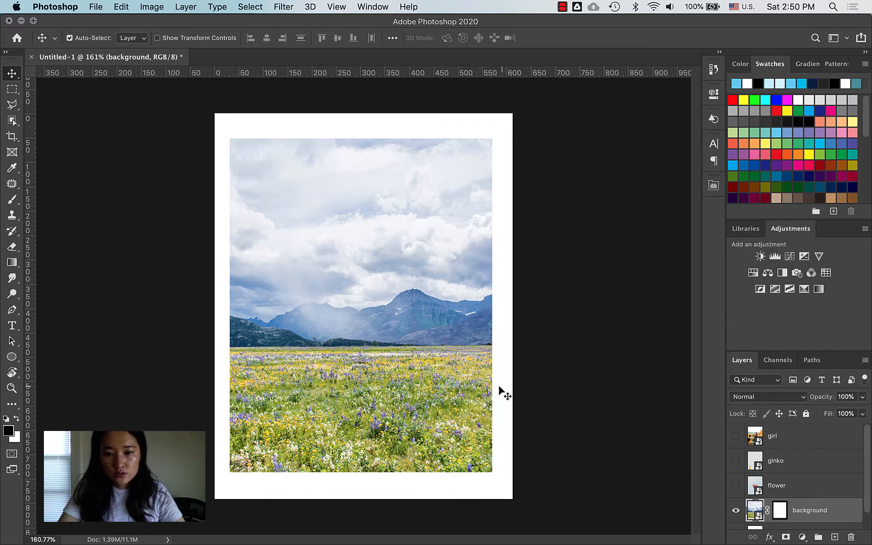
{"action": "left_click_drag", "start_coordinate": [458, 398], "coordinate": [458, 399]}
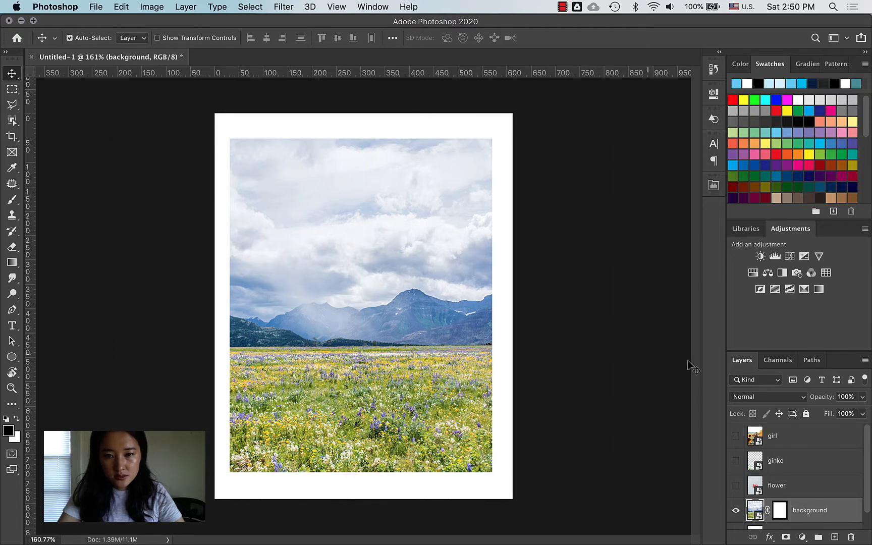
Step: Scale the landscape down to about 95%, move it up and right, and nudge it right two pixels
{"action": "key", "text": "super+t"}
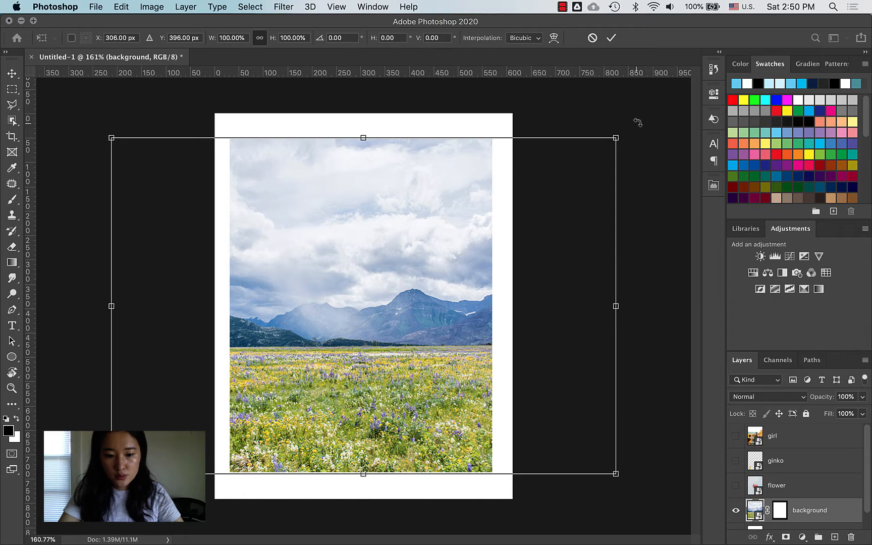
{"action": "left_click_drag", "start_coordinate": [616, 138], "coordinate": [588, 149]}
{"action": "left_click_drag", "start_coordinate": [424, 224], "coordinate": [442, 210]}
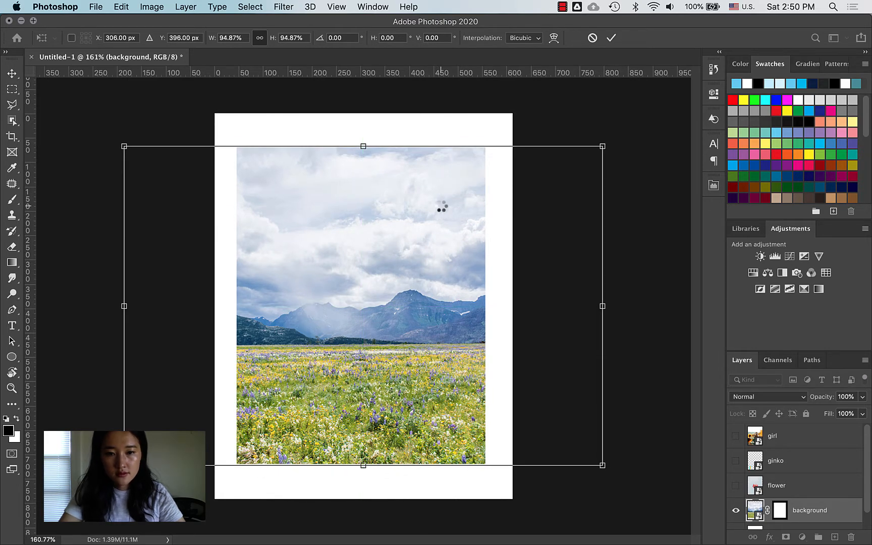
{"action": "key", "text": "Return"}
{"action": "key", "text": "Right"}
{"action": "key", "text": "Right"}
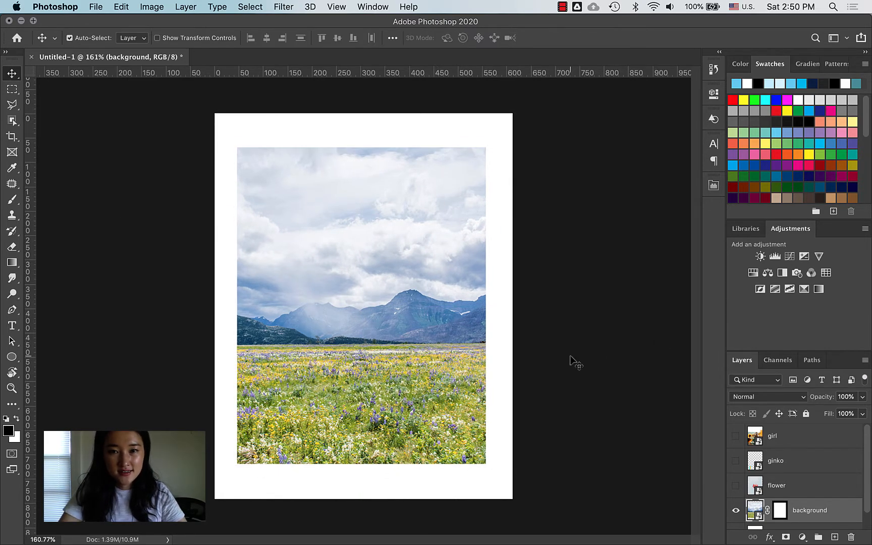
{"action": "key", "text": "Right"}
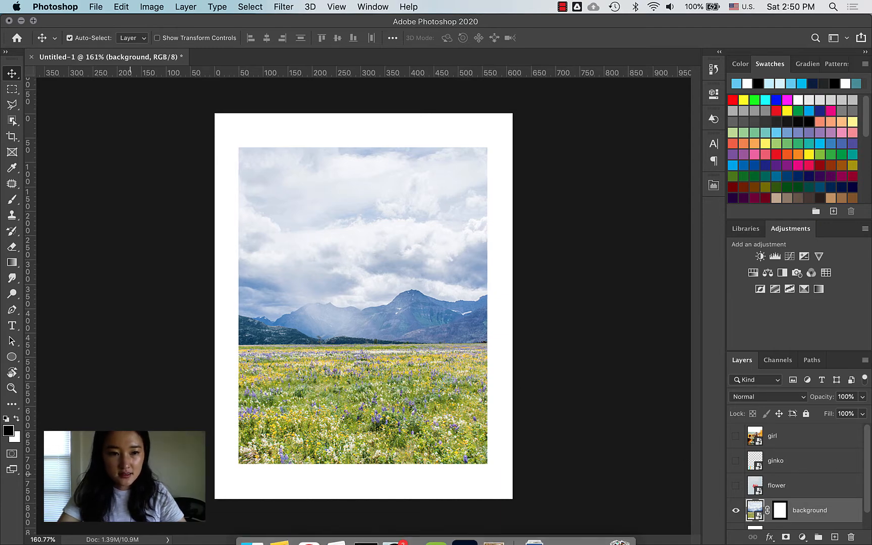
Step: Compare the framed landscape against the reference poster.jpg
{"action": "key", "text": "ctrl+Up"}
{"action": "left_click", "coordinate": [173, 418]}
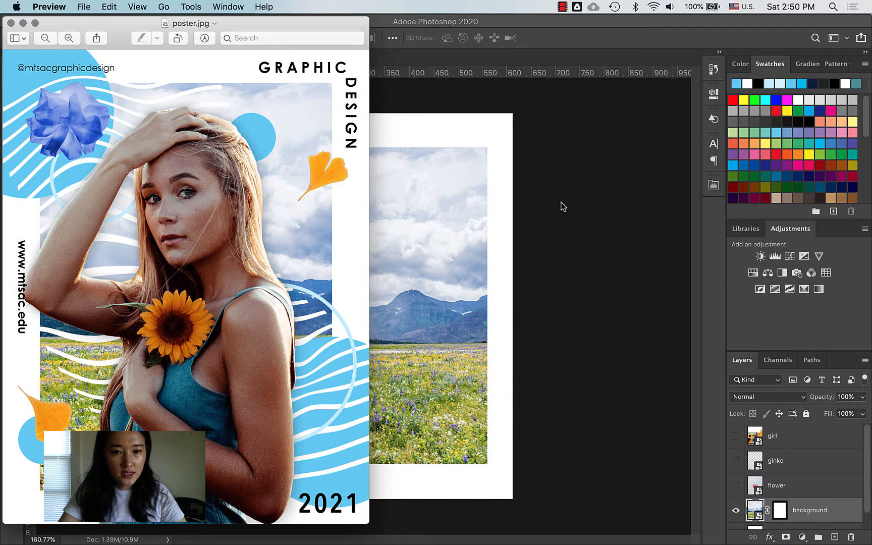
{"action": "left_click", "coordinate": [600, 240]}
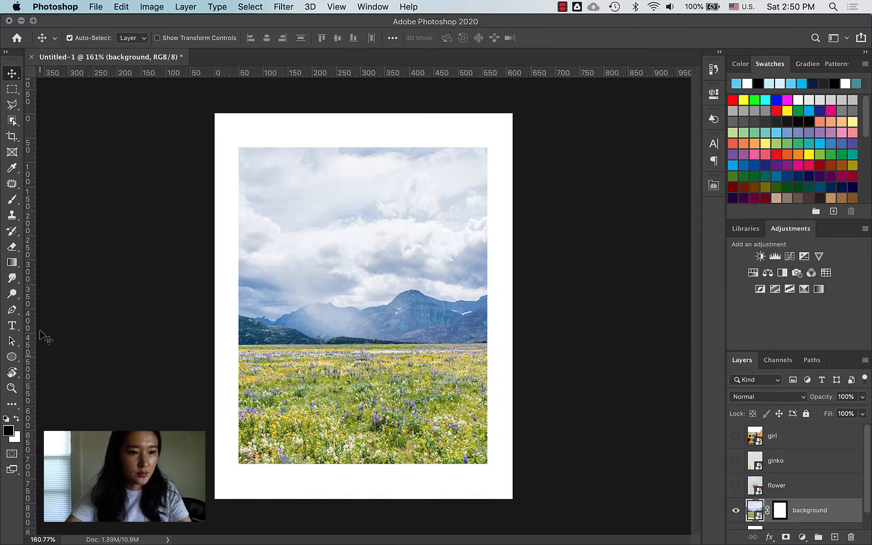
{"action": "left_click", "coordinate": [14, 358]}
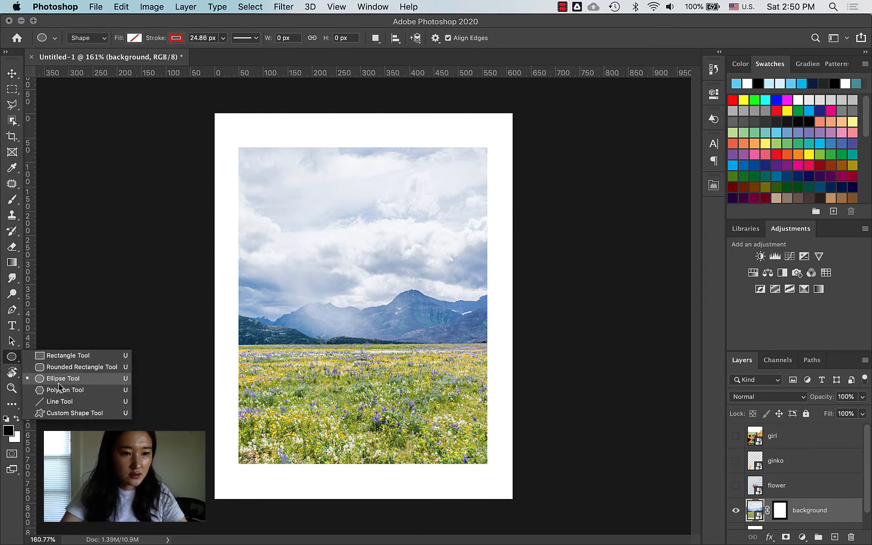
Step: Set the Ellipse tool to no stroke with a cyan fill
{"action": "left_click", "coordinate": [57, 379]}
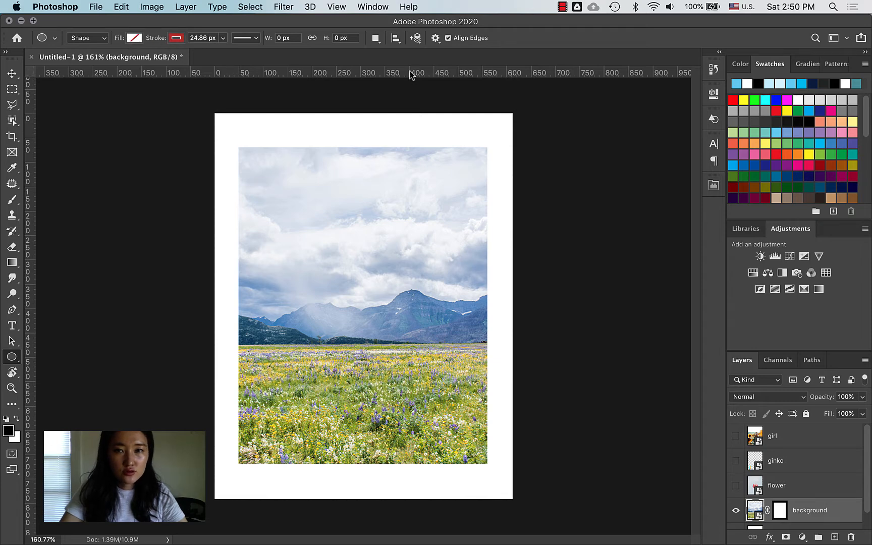
{"action": "left_click", "coordinate": [176, 39]}
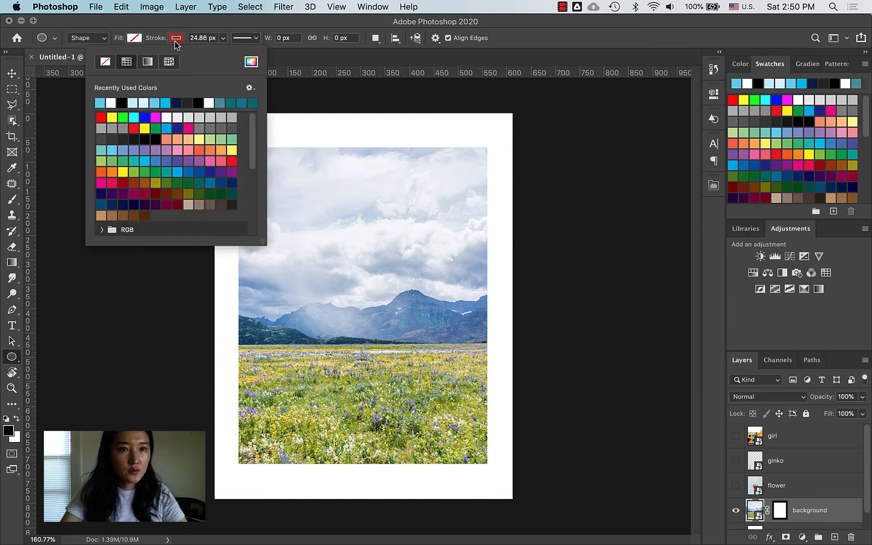
{"action": "left_click", "coordinate": [104, 65]}
{"action": "left_click", "coordinate": [134, 39]}
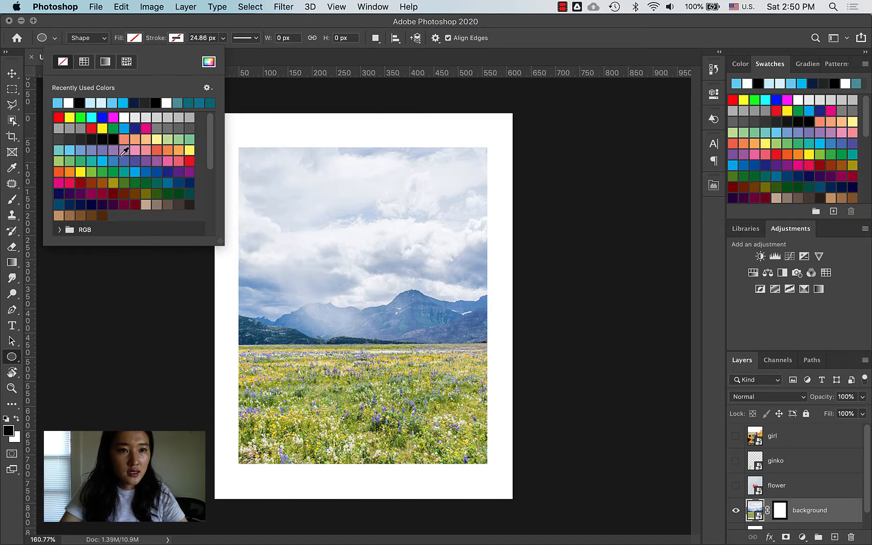
{"action": "left_click", "coordinate": [103, 160]}
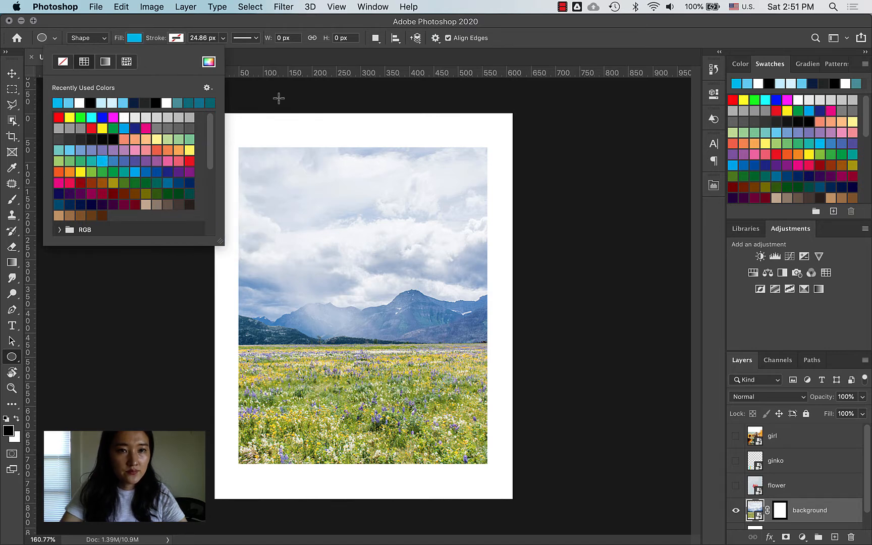
{"action": "left_click", "coordinate": [251, 60]}
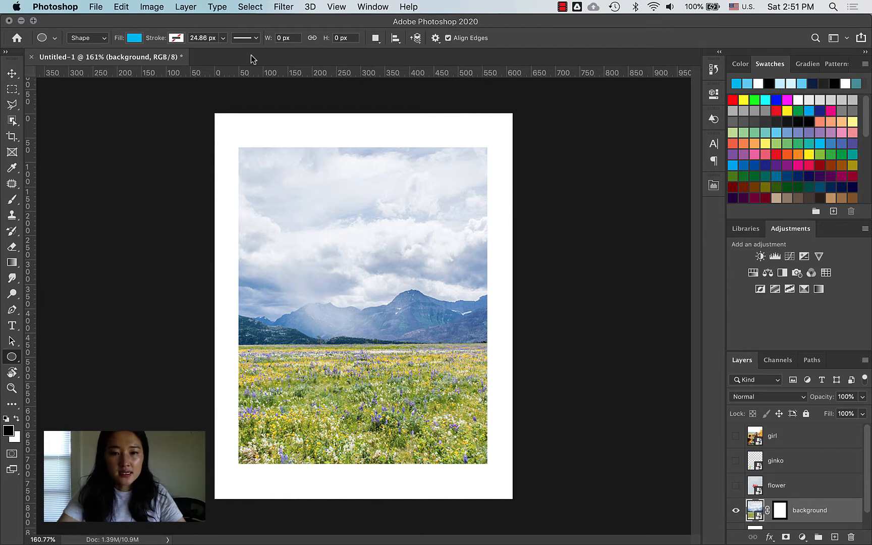
Step: Sample a light blue from the landscape's sky with the Eyedropper as the fill colour
{"action": "key", "text": "i"}
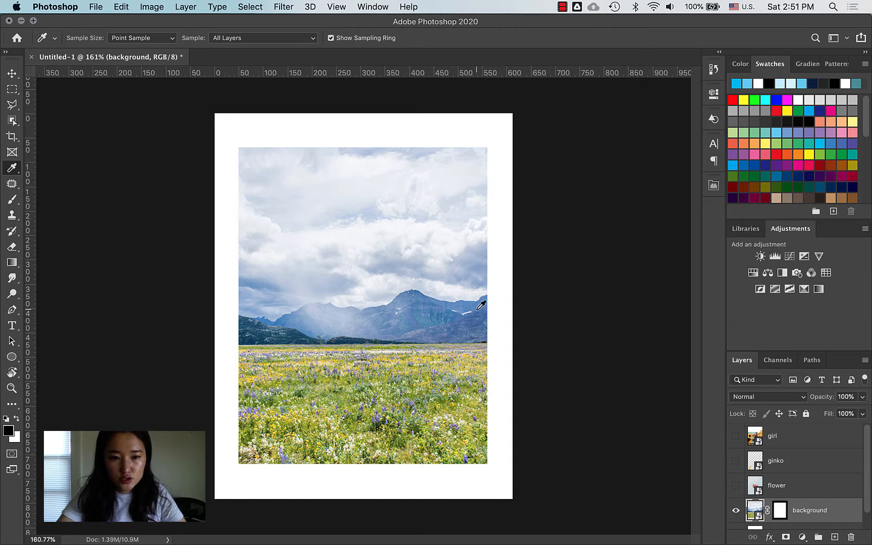
{"action": "left_click", "coordinate": [479, 304]}
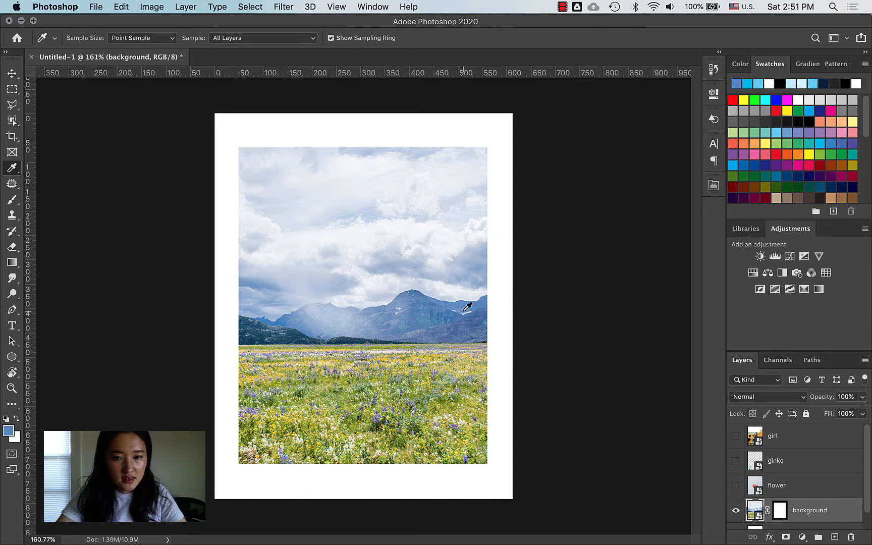
{"action": "left_click", "coordinate": [431, 316]}
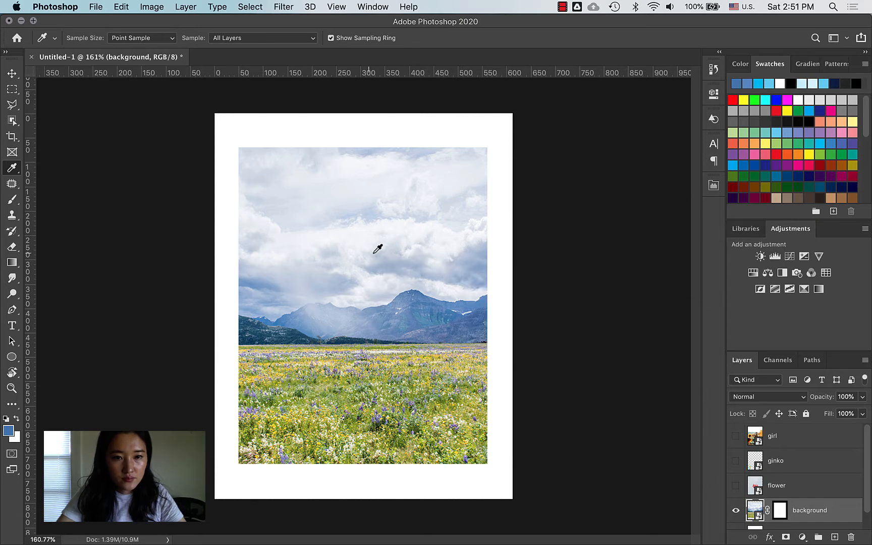
{"action": "left_click", "coordinate": [262, 315]}
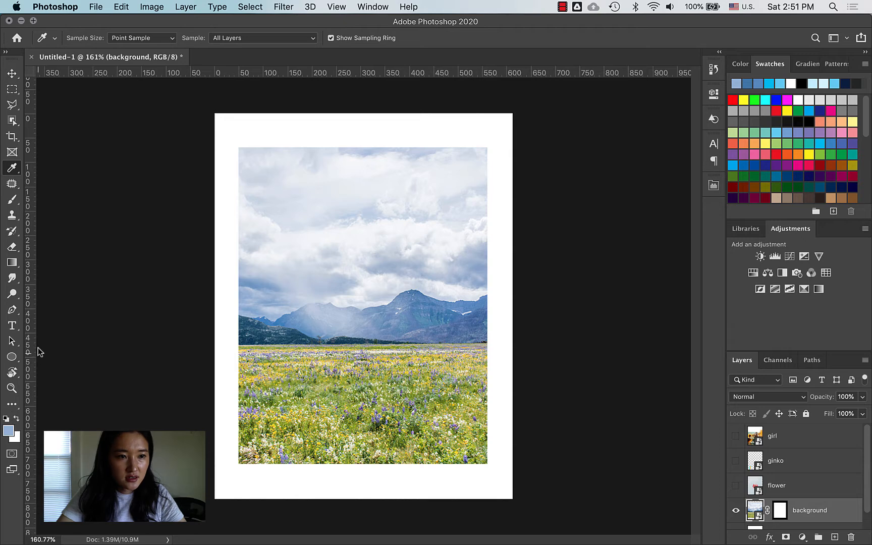
{"action": "left_click", "coordinate": [11, 358]}
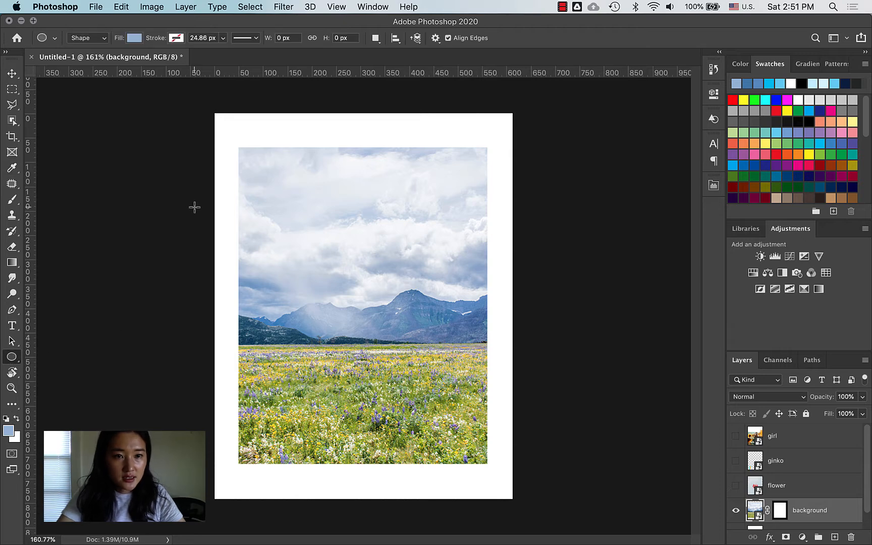
Step: Draw a blue circle and move it onto the photo's left edge
{"action": "left_click_drag", "start_coordinate": [193, 184], "coordinate": [319, 309]}
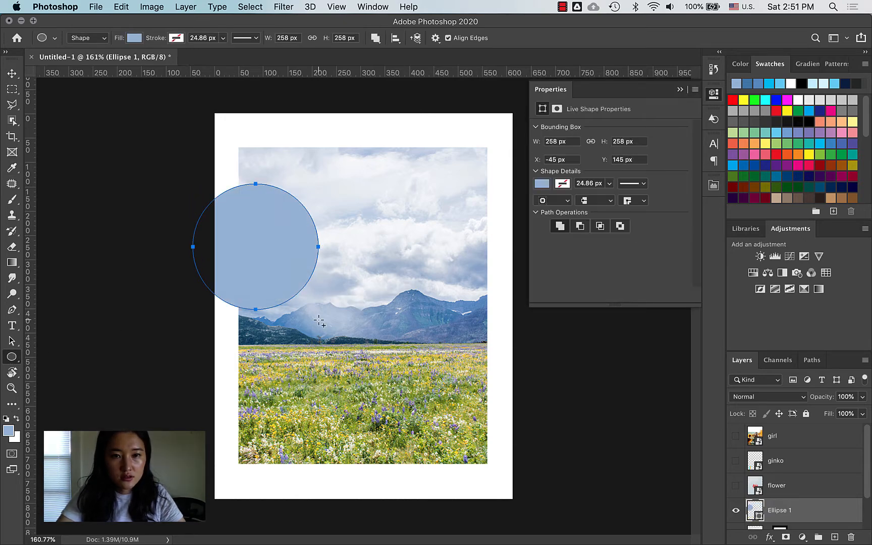
{"action": "key", "text": "v"}
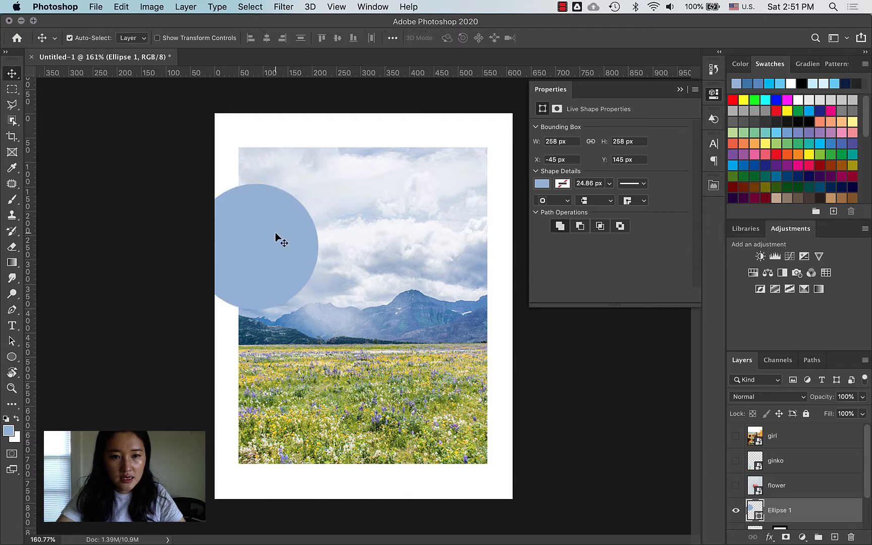
{"action": "left_click_drag", "start_coordinate": [275, 232], "coordinate": [512, 367]}
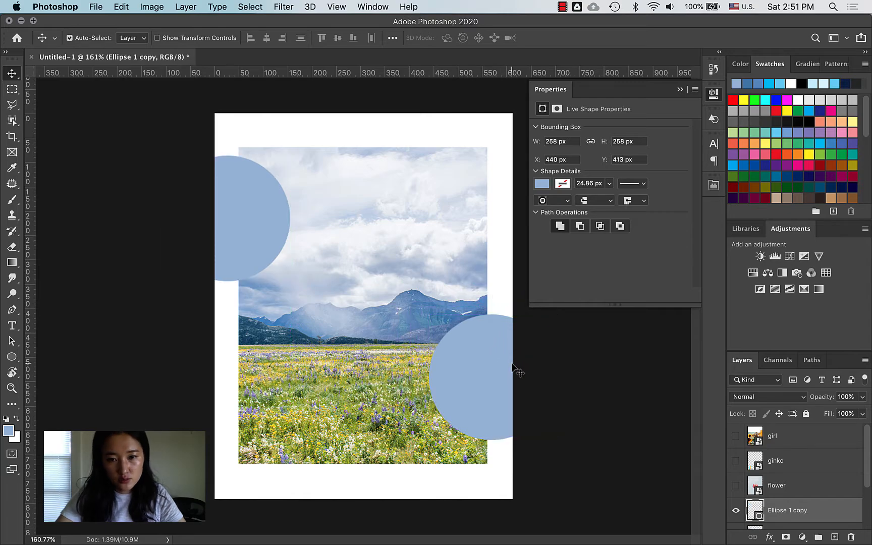
Step: After checking the reference poster, raise the right blue circle slightly and collapse Properties
{"action": "key", "text": "ctrl+Up"}
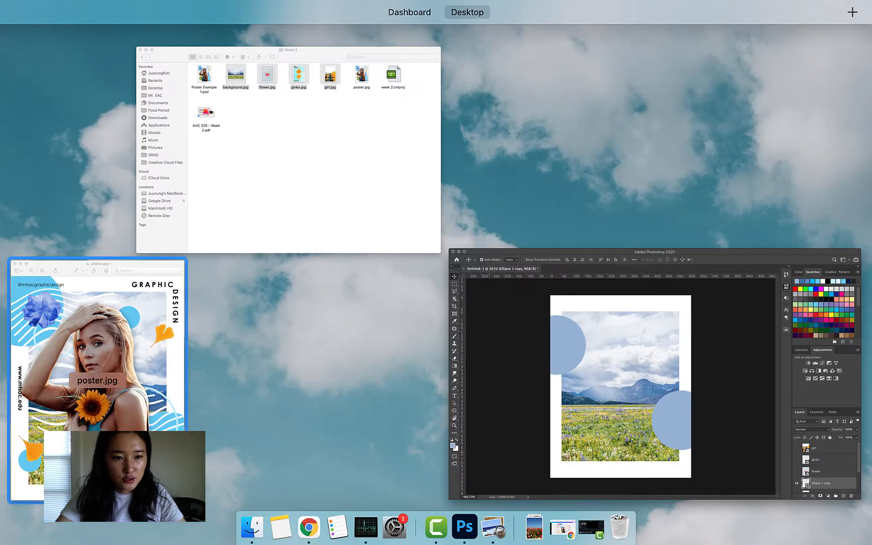
{"action": "left_click", "coordinate": [157, 420]}
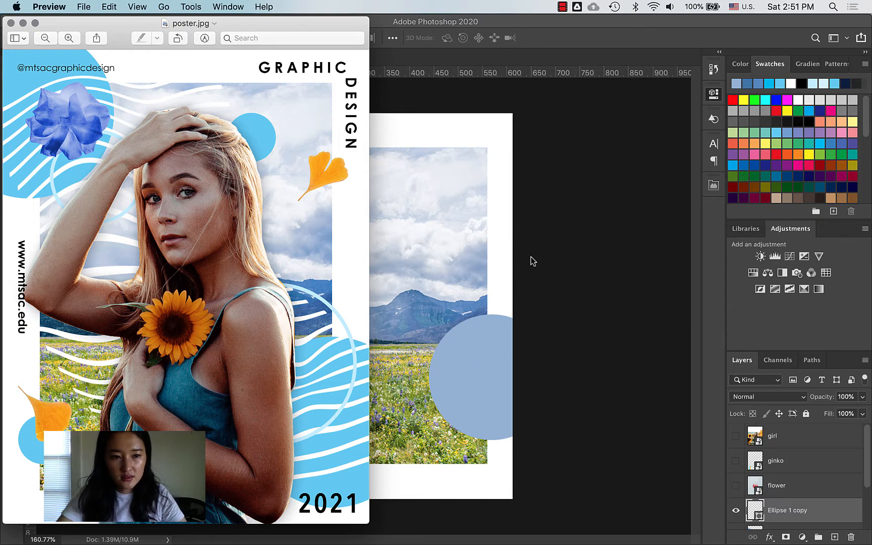
{"action": "left_click", "coordinate": [518, 248]}
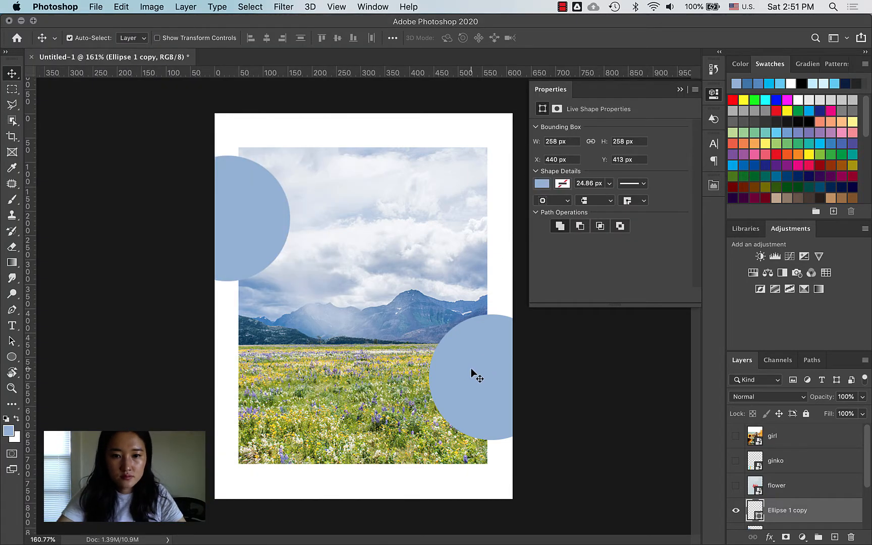
{"action": "left_click_drag", "start_coordinate": [494, 409], "coordinate": [488, 379]}
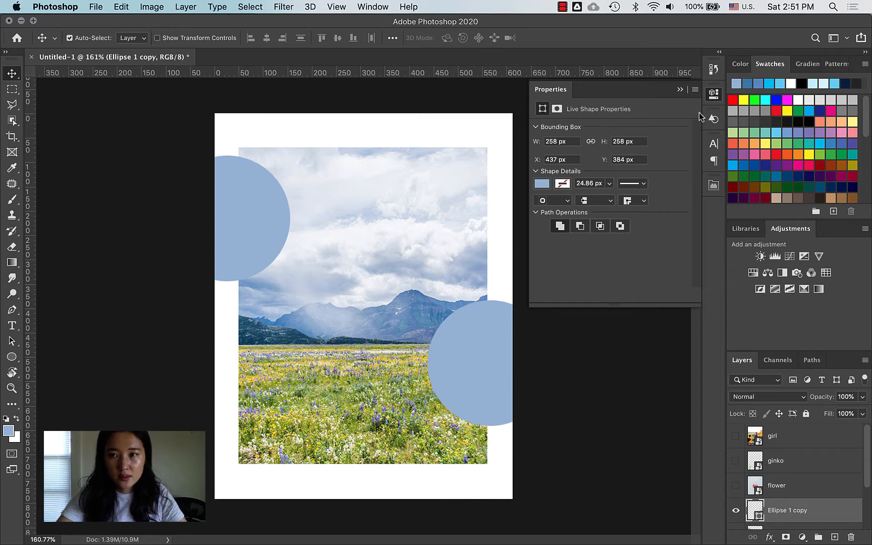
{"action": "left_click", "coordinate": [713, 96]}
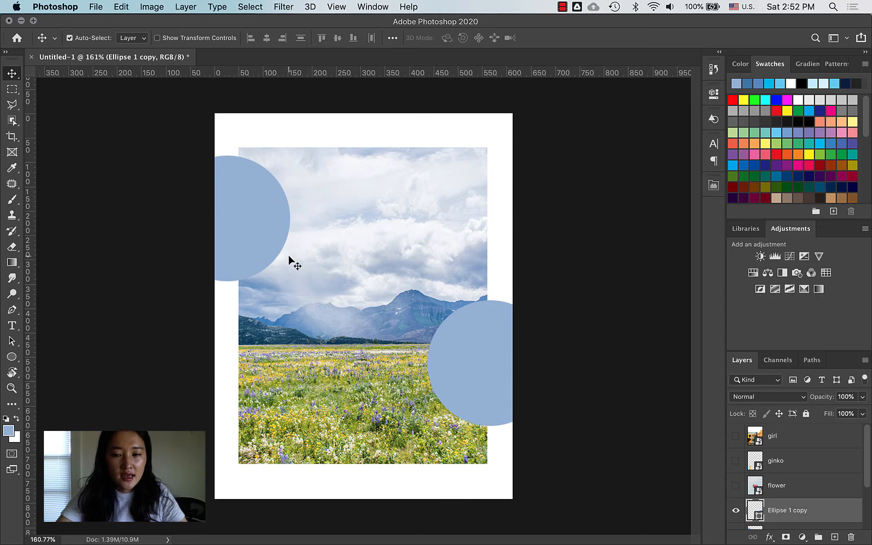
Step: Compare with the reference poster once more and return to the Photoshop document
{"action": "key", "text": "ctrl+Up"}
{"action": "left_click", "coordinate": [130, 353]}
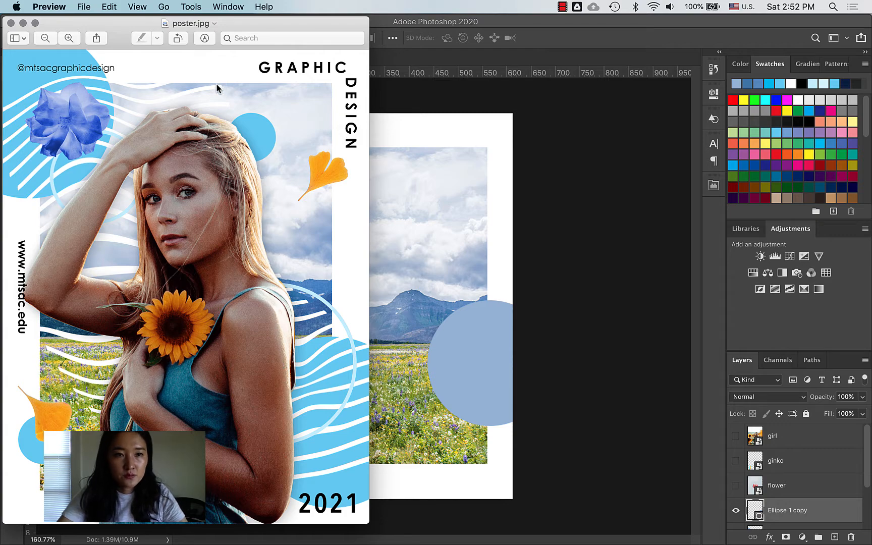
{"action": "left_click", "coordinate": [437, 202]}
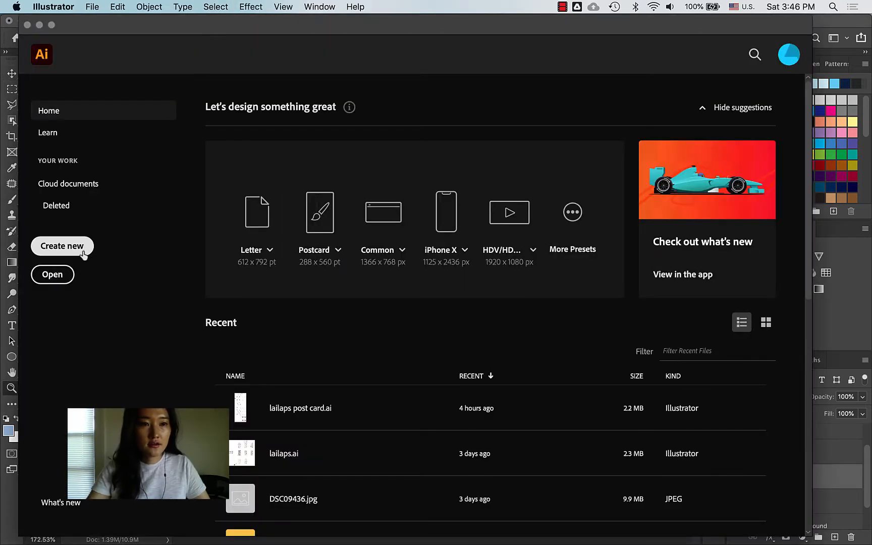
Step: Create a new Letter-size document and draw a horizontal line with the Pen tool
{"action": "left_click", "coordinate": [37, 244]}
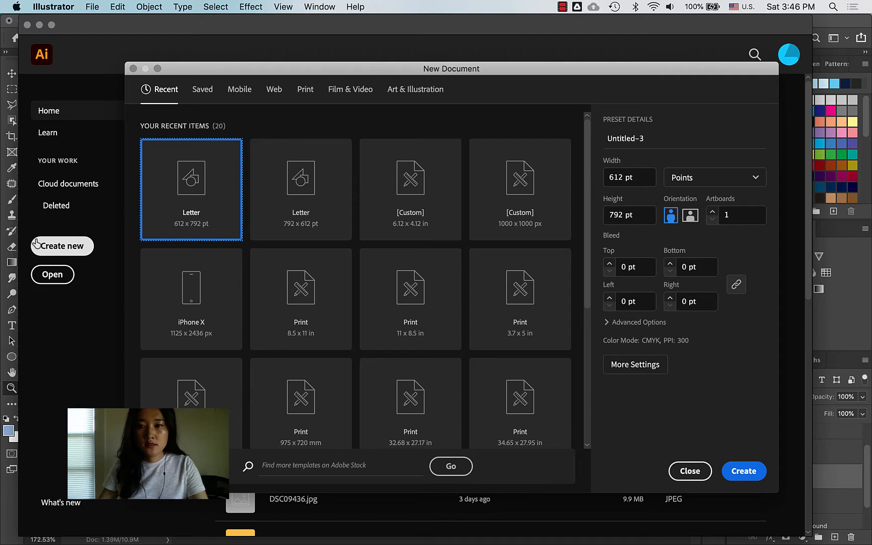
{"action": "left_click", "coordinate": [752, 473]}
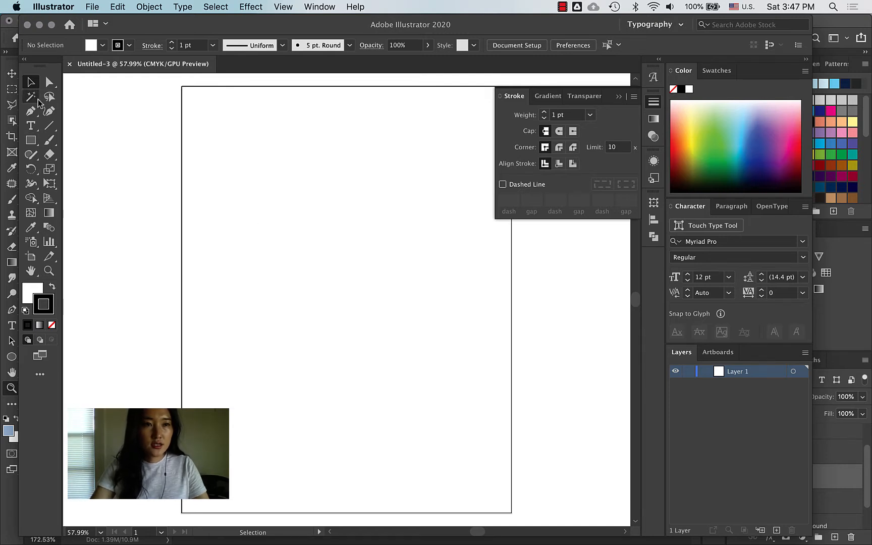
{"action": "left_click", "coordinate": [31, 111]}
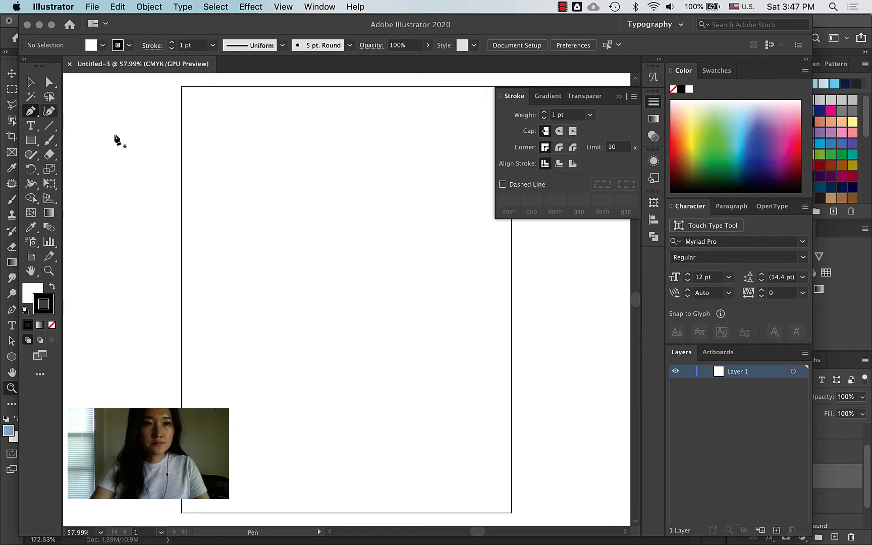
{"action": "left_click", "coordinate": [266, 225]}
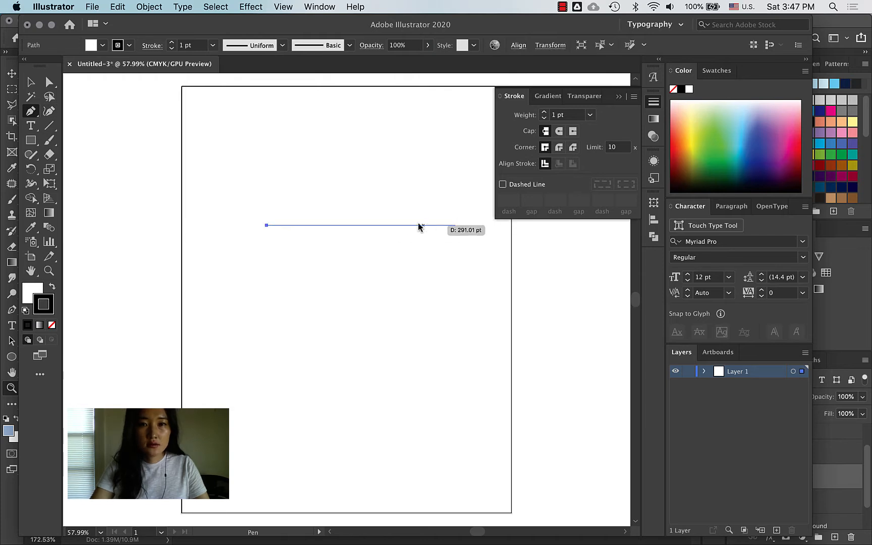
{"action": "left_click", "coordinate": [446, 226]}
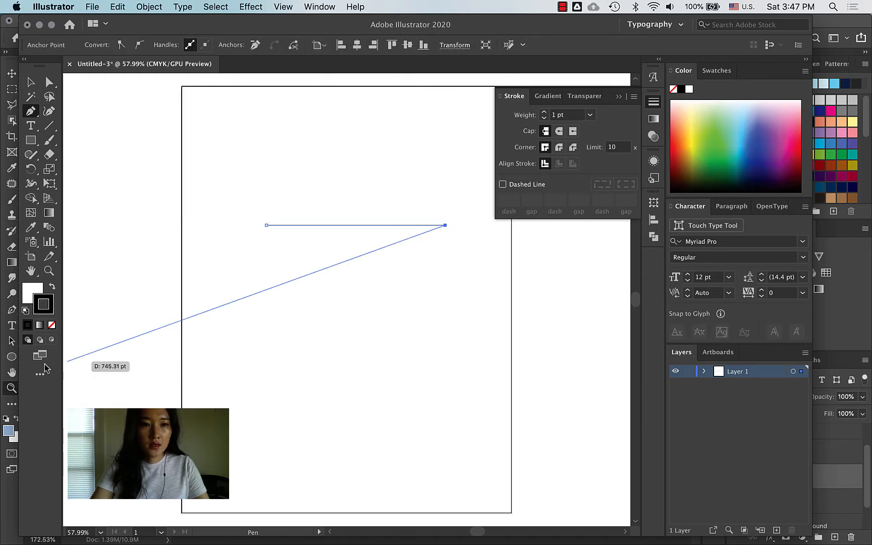
{"action": "key", "text": "v"}
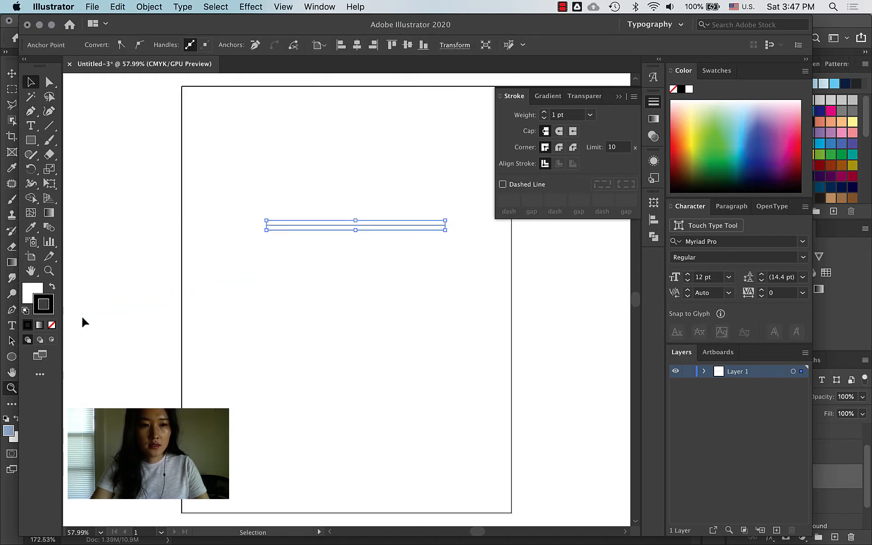
Step: Give the line no fill, a 3 pt stroke and round caps, and move it higher
{"action": "left_click", "coordinate": [28, 291]}
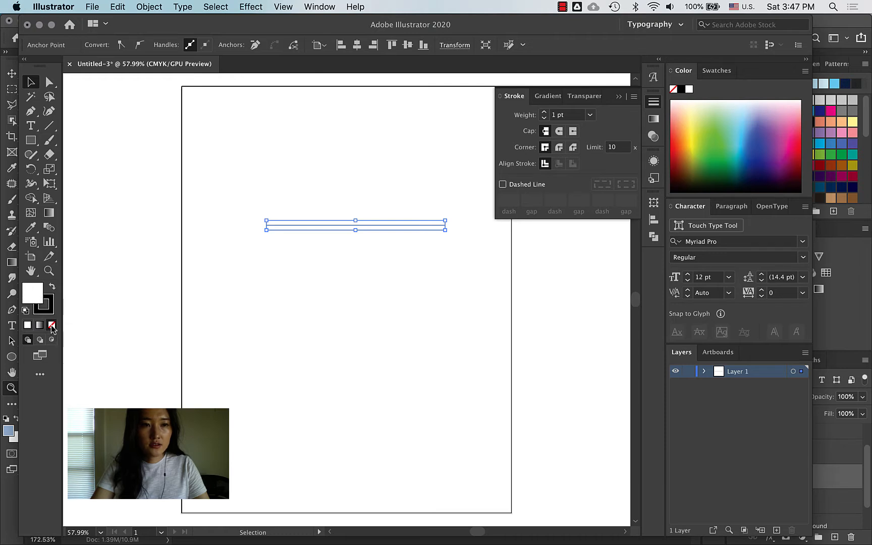
{"action": "left_click", "coordinate": [543, 113]}
{"action": "left_click", "coordinate": [544, 113]}
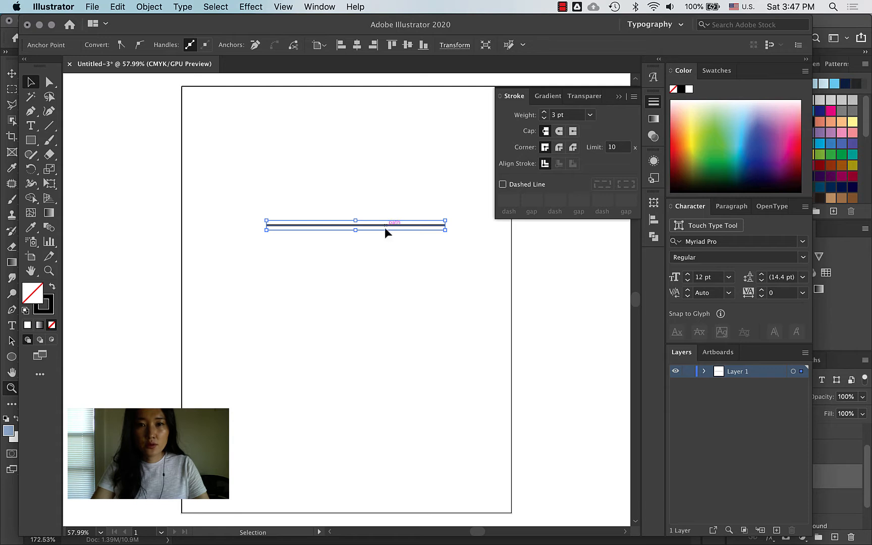
{"action": "left_click", "coordinate": [560, 132]}
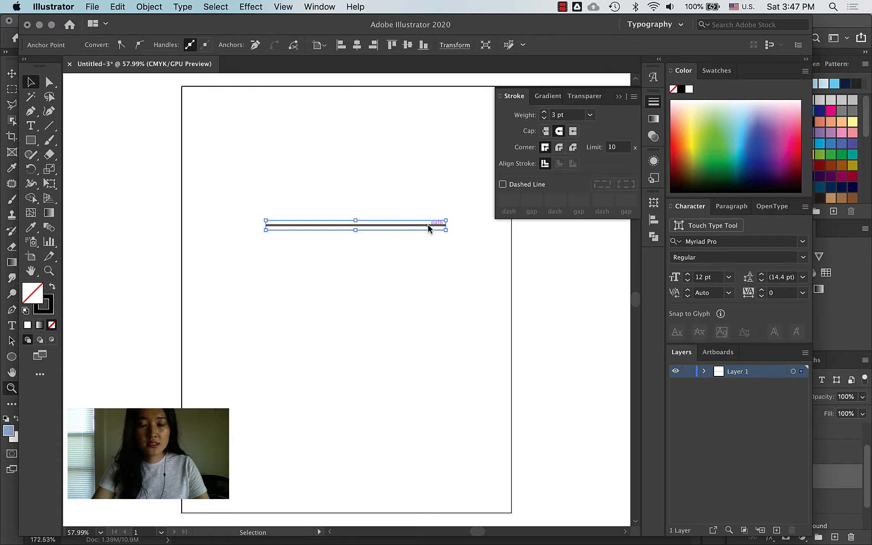
{"action": "left_click_drag", "start_coordinate": [428, 228], "coordinate": [438, 202]}
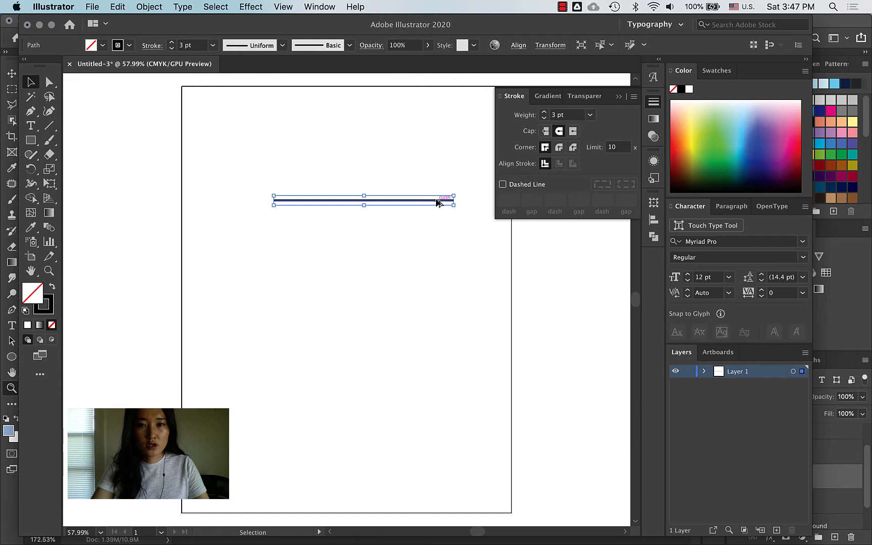
Step: Build a diagonal stack of evenly offset line copies with a small down-left Alt-drag and repeated Cmd+D
{"action": "left_click_drag", "start_coordinate": [438, 204], "coordinate": [323, 172]}
{"action": "key", "text": "super+z"}
{"action": "key", "text": "super+z"}
{"action": "key", "text": "super+z"}
{"action": "key", "text": "super+z"}
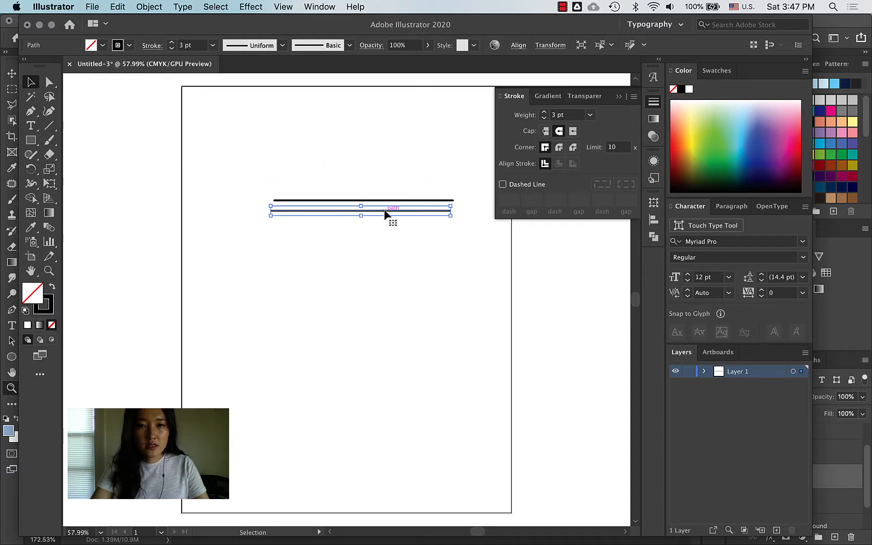
{"action": "key", "text": "super+z"}
{"action": "key", "text": "super+z"}
{"action": "left_click_drag", "start_coordinate": [403, 203], "coordinate": [389, 214]}
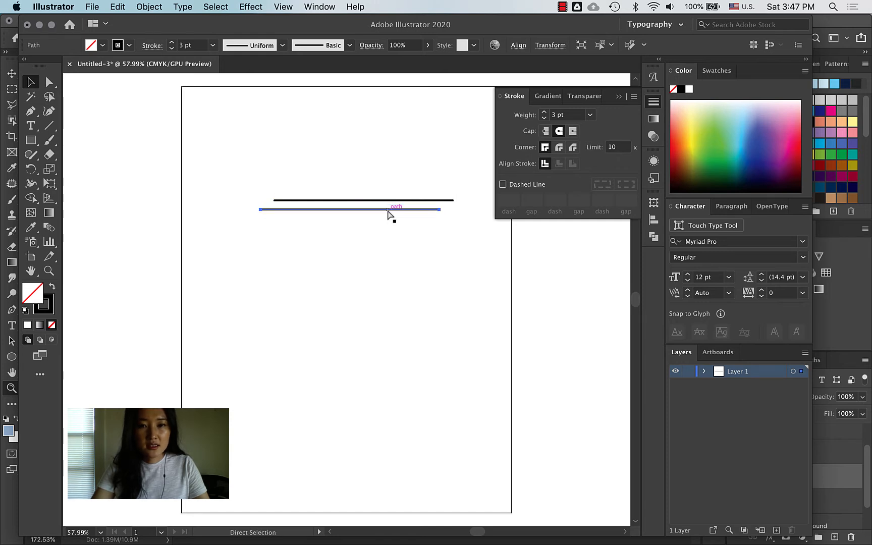
{"action": "key", "text": "super+d"}
{"action": "key", "text": "super+d"}
{"action": "key", "text": "super+d"}
{"action": "key", "text": "super+d"}
{"action": "key", "text": "super+d"}
{"action": "key", "text": "super+d"}
{"action": "key", "text": "super+d"}
{"action": "key", "text": "super+d"}
{"action": "key", "text": "super+d"}
{"action": "key", "text": "super+d"}
{"action": "key", "text": "super+d"}
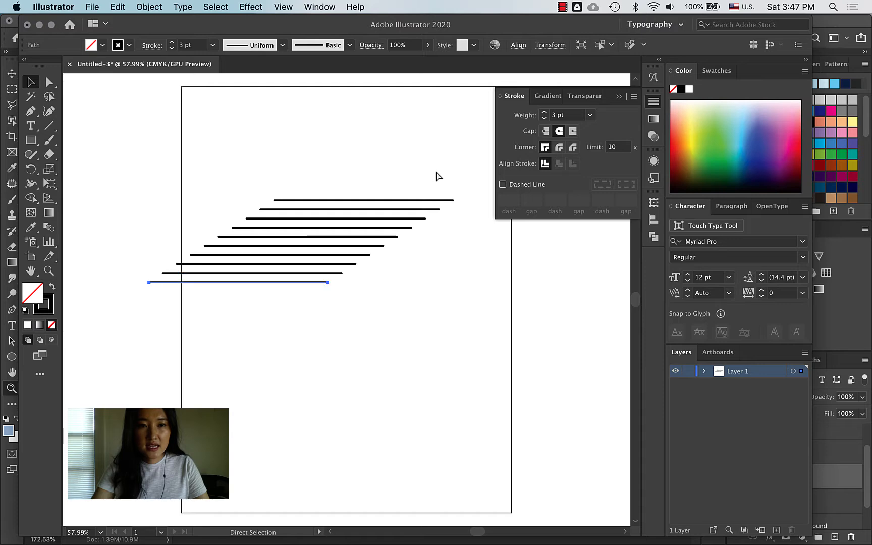
{"action": "key", "text": "super+d"}
{"action": "key", "text": "super+d"}
{"action": "key", "text": "super+d"}
{"action": "key", "text": "super+d"}
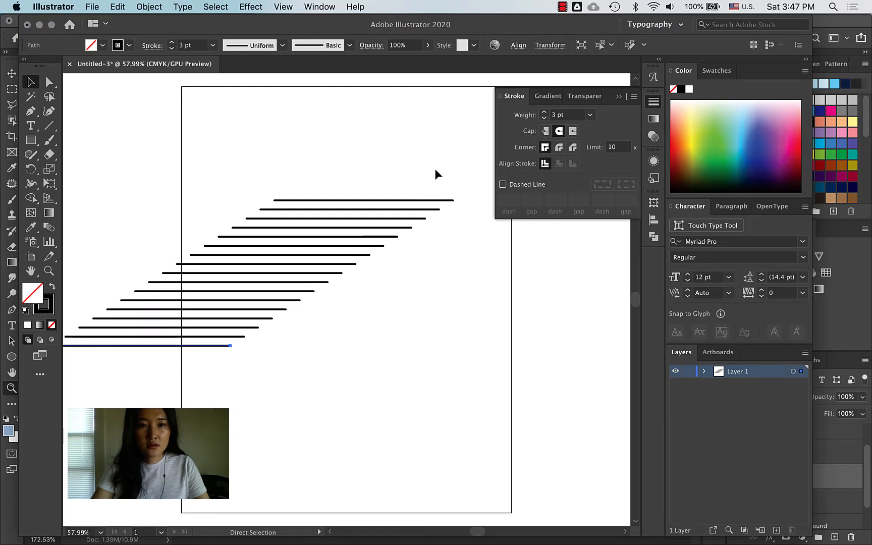
{"action": "key", "text": "super+z"}
{"action": "key", "text": "super+z"}
{"action": "key", "text": "super+z"}
{"action": "key", "text": "super+z"}
{"action": "key", "text": "super+z"}
{"action": "key", "text": "super+z"}
{"action": "key", "text": "super+z"}
{"action": "key", "text": "super+z"}
{"action": "key", "text": "super+z"}
{"action": "key", "text": "super+z"}
{"action": "key", "text": "super+z"}
{"action": "key", "text": "super+z"}
{"action": "key", "text": "super+z"}
{"action": "key", "text": "super+z"}
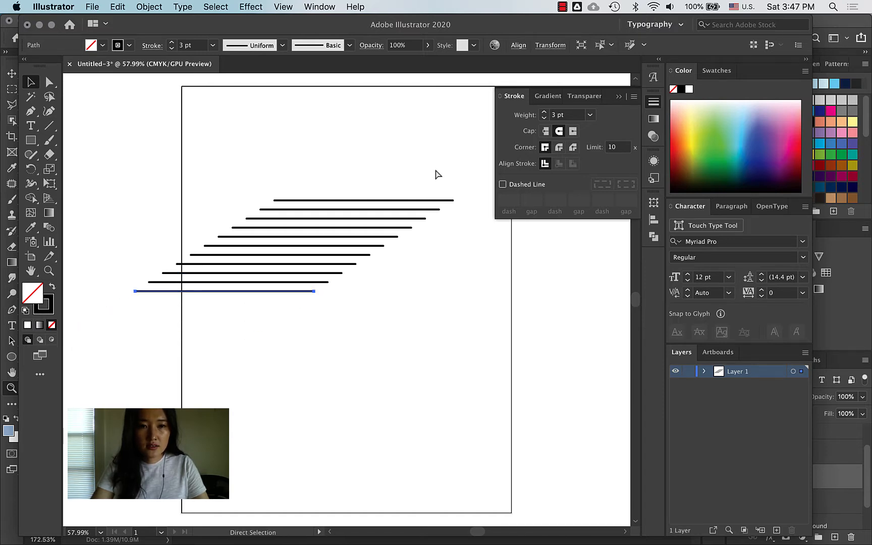
{"action": "key", "text": "super+z"}
{"action": "key", "text": "super+z"}
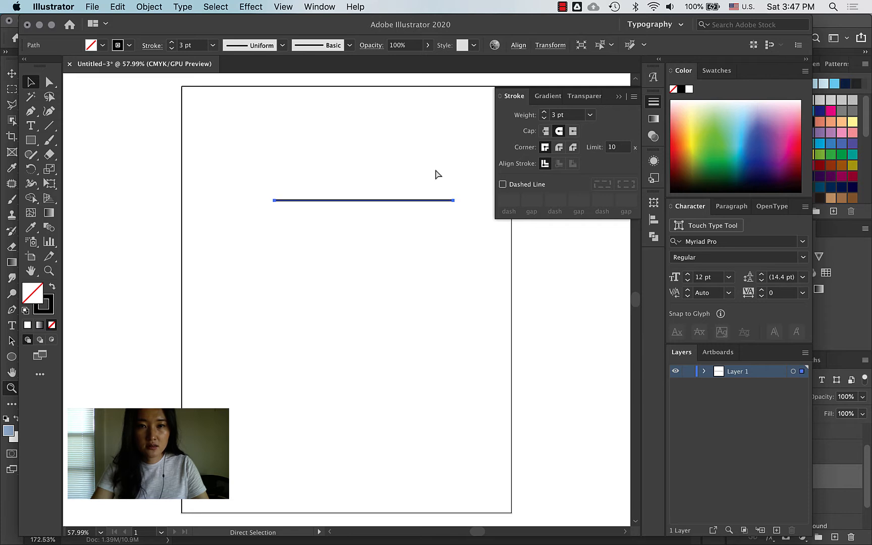
{"action": "left_click_drag", "start_coordinate": [411, 200], "coordinate": [402, 209]}
{"action": "key", "text": "super+d"}
{"action": "key", "text": "super+d"}
{"action": "key", "text": "super+d"}
{"action": "key", "text": "super+d"}
{"action": "key", "text": "super+d"}
{"action": "key", "text": "super+d"}
{"action": "key", "text": "super+d"}
{"action": "key", "text": "super+d"}
{"action": "key", "text": "super+d"}
{"action": "key", "text": "super+d"}
{"action": "key", "text": "super+d"}
{"action": "key", "text": "super+d"}
{"action": "key", "text": "super+d"}
{"action": "key", "text": "super+d"}
{"action": "key", "text": "super+d"}
{"action": "key", "text": "super+d"}
{"action": "key", "text": "super+d"}
{"action": "key", "text": "super+d"}
{"action": "key", "text": "super+d"}
{"action": "key", "text": "super+d"}
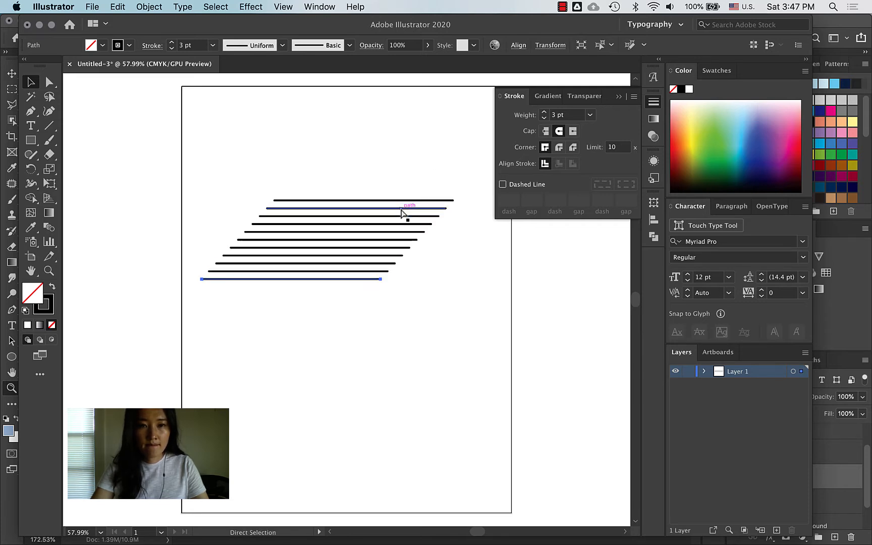
{"action": "key", "text": "super+d"}
Step: Select all the stepped lines and set their stroke colour to white
{"action": "left_click_drag", "start_coordinate": [436, 160], "coordinate": [241, 425]}
{"action": "left_click", "coordinate": [47, 309]}
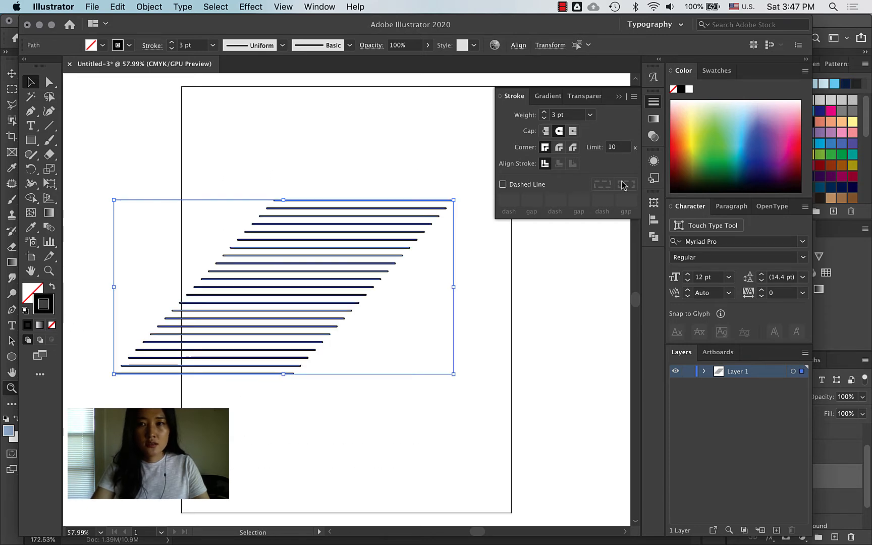
{"action": "left_click", "coordinate": [690, 89]}
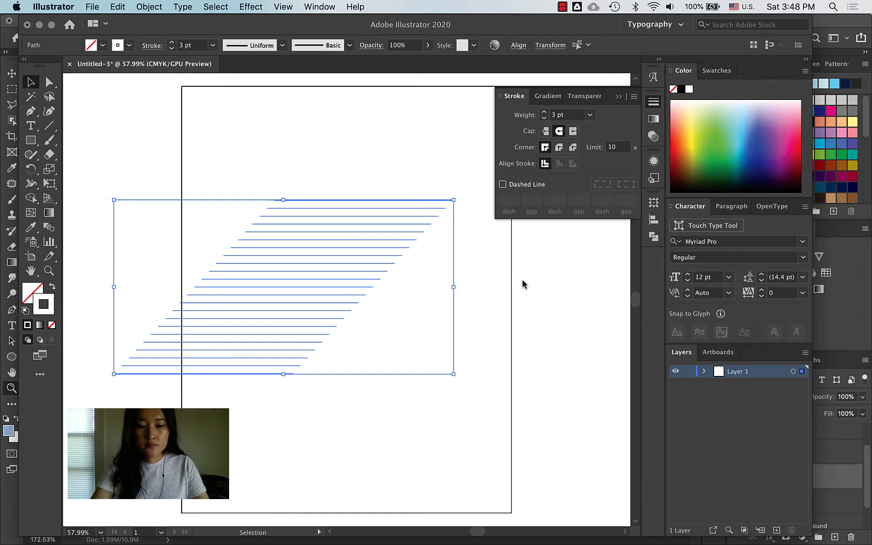
{"action": "left_click", "coordinate": [823, 323]}
Step: Paste the Illustrator lines into the poster as a Vector Smart Object and fit the view
{"action": "key", "text": "super+v"}
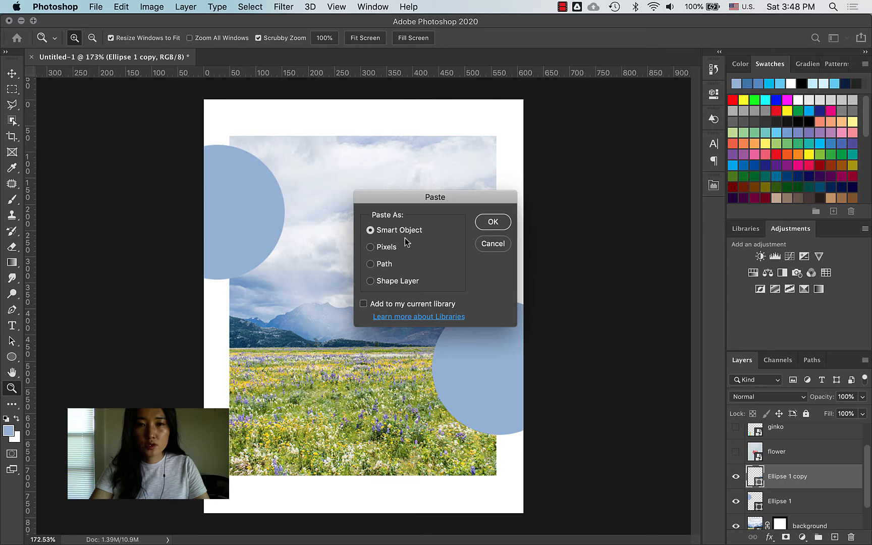
{"action": "left_click", "coordinate": [492, 226]}
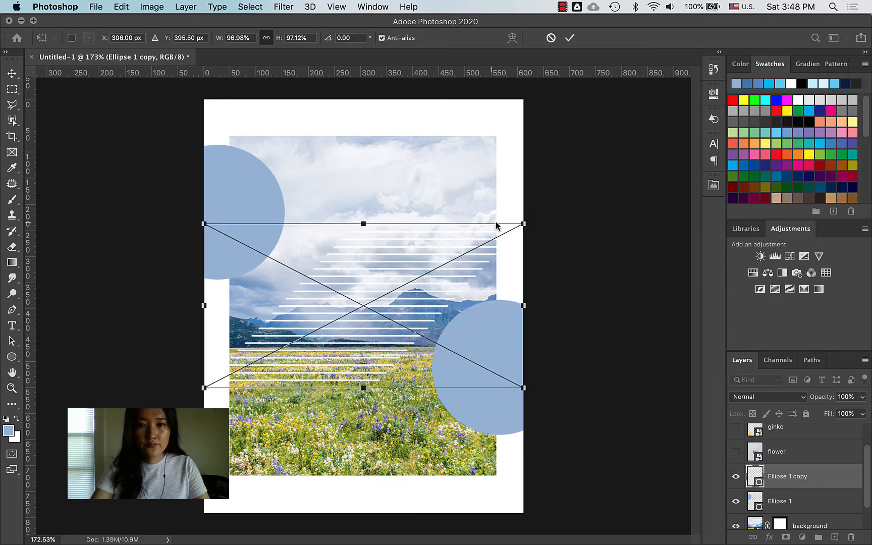
{"action": "key", "text": "Return"}
{"action": "key", "text": "z"}
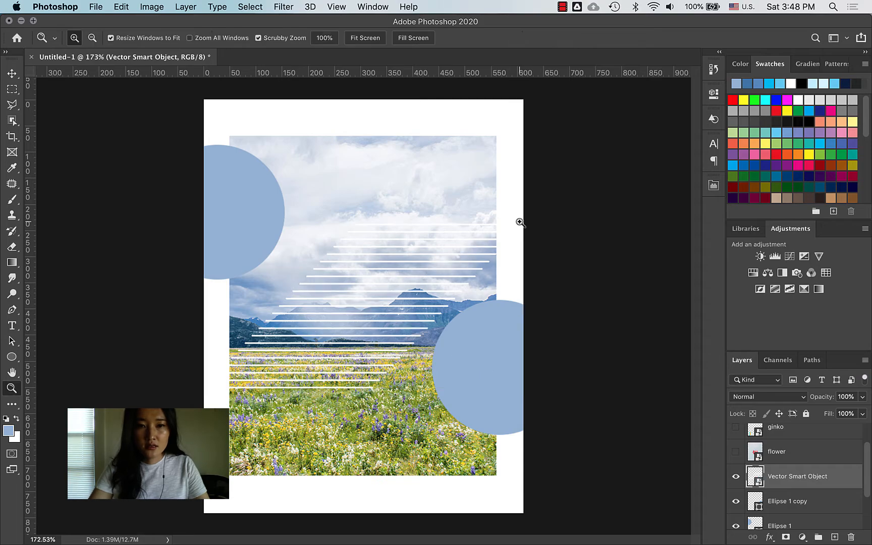
{"action": "left_click_drag", "start_coordinate": [329, 278], "coordinate": [357, 283]}
{"action": "key", "text": "super+0"}
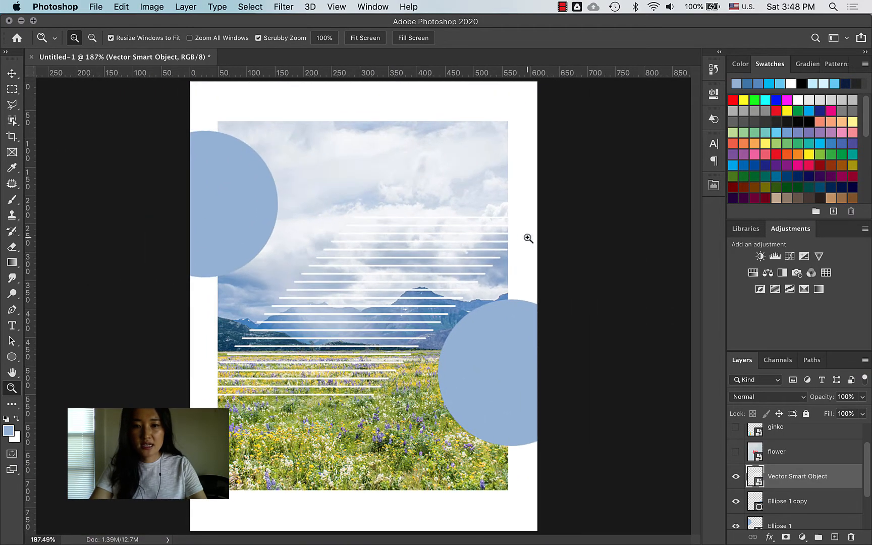
Step: Scale the stripe lines up and position them diagonally across the middle of the landscape
{"action": "key", "text": "super+t"}
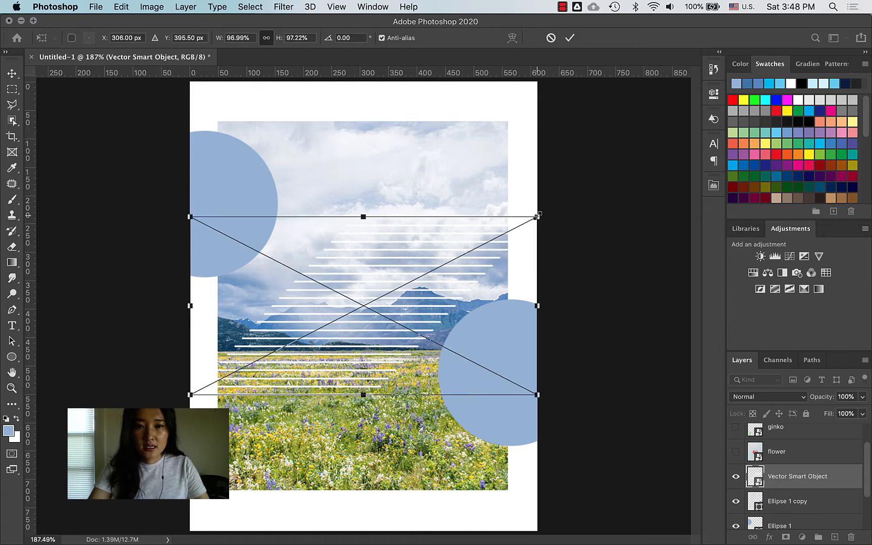
{"action": "left_click_drag", "start_coordinate": [538, 216], "coordinate": [333, 374]}
{"action": "key", "text": "Return"}
{"action": "key", "text": "z"}
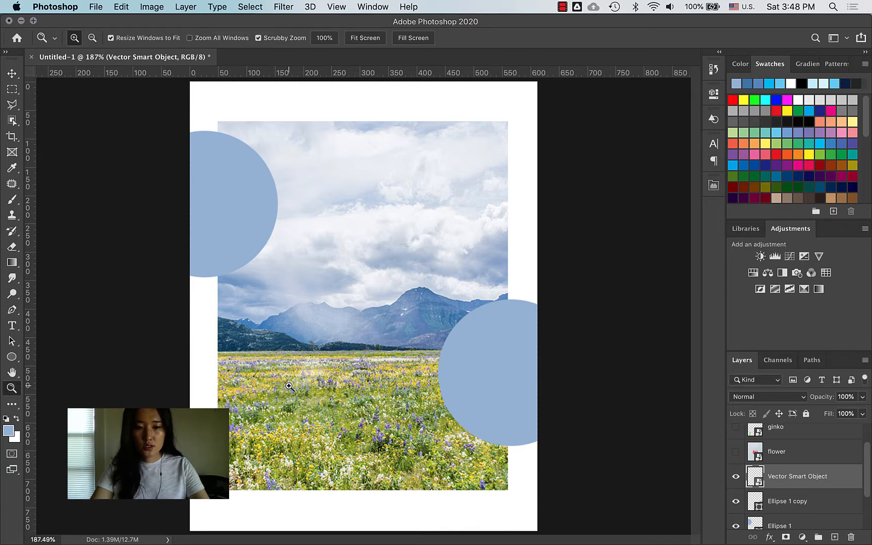
{"action": "key", "text": "ctrl+t"}
{"action": "left_click_drag", "start_coordinate": [334, 357], "coordinate": [676, 124]}
{"action": "left_click_drag", "start_coordinate": [463, 222], "coordinate": [372, 252]}
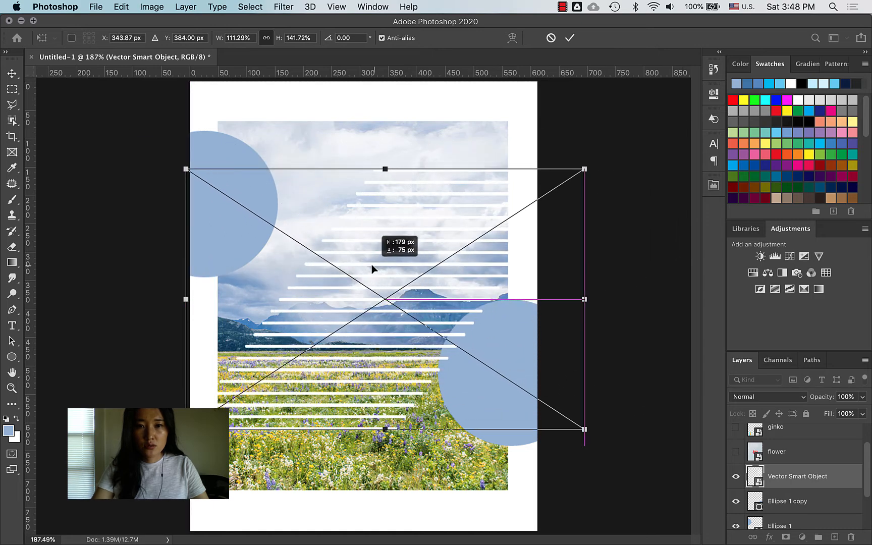
{"action": "key", "text": "Return"}
{"action": "key", "text": "z"}
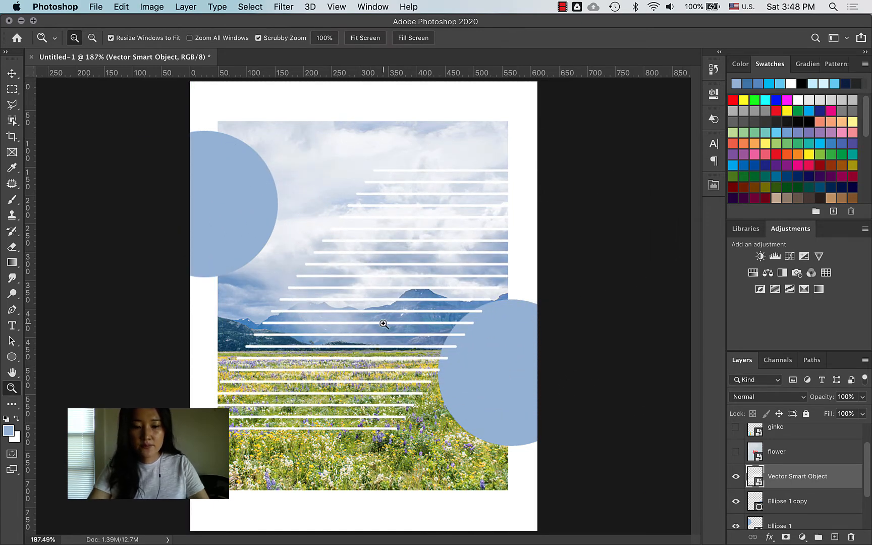
{"action": "key", "text": "super+v"}
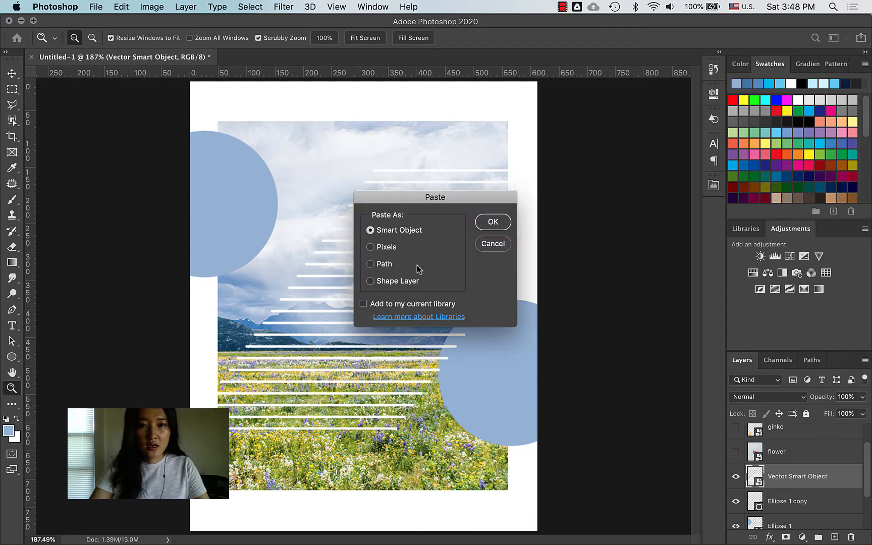
Step: Paste the stripes again as pixels into a new Layer 1
{"action": "left_click", "coordinate": [385, 248]}
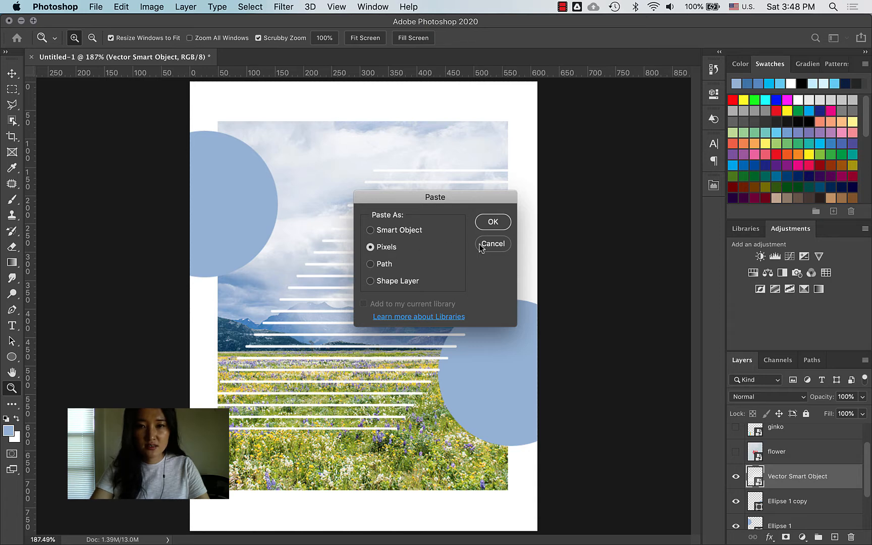
{"action": "left_click", "coordinate": [493, 223]}
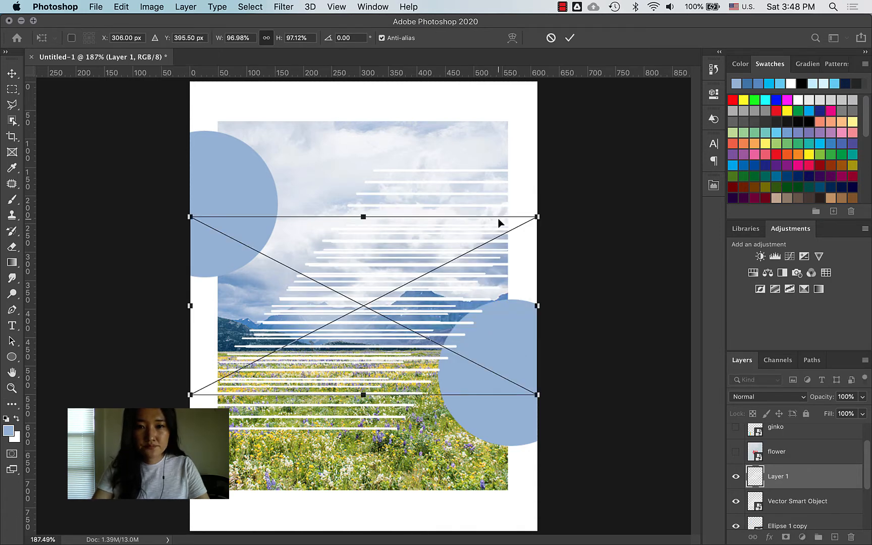
{"action": "key", "text": "Return"}
{"action": "key", "text": "z"}
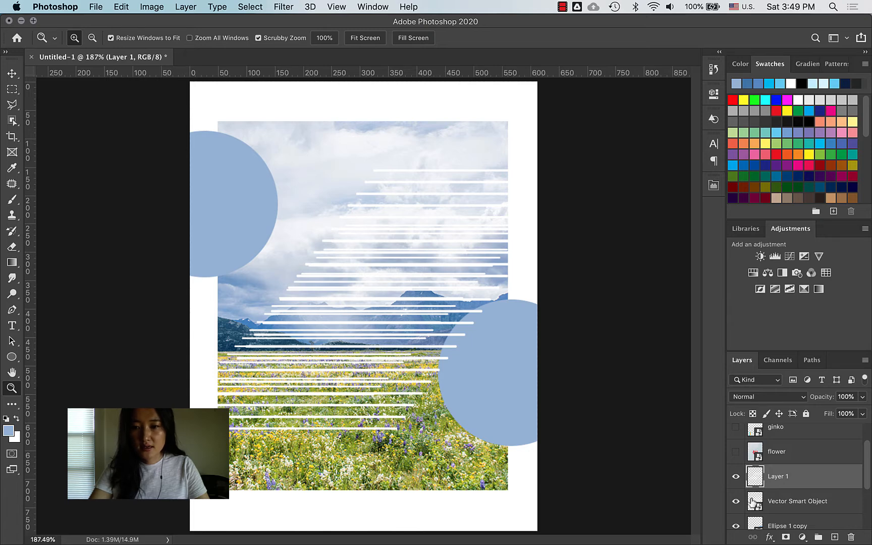
Step: Hide the Vector Smart Object, lock Layer 1's pixels, and scale Layer 1 down and back up
{"action": "left_click", "coordinate": [737, 502]}
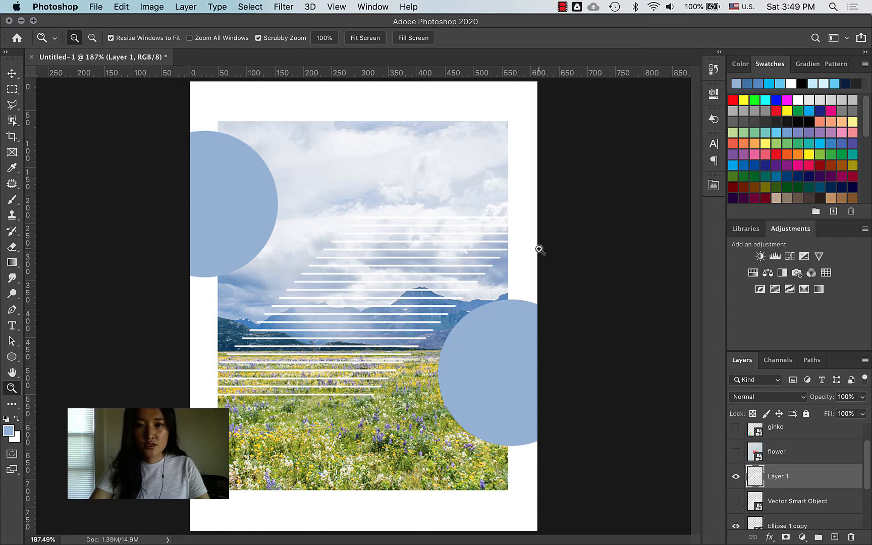
{"action": "left_click", "coordinate": [767, 412]}
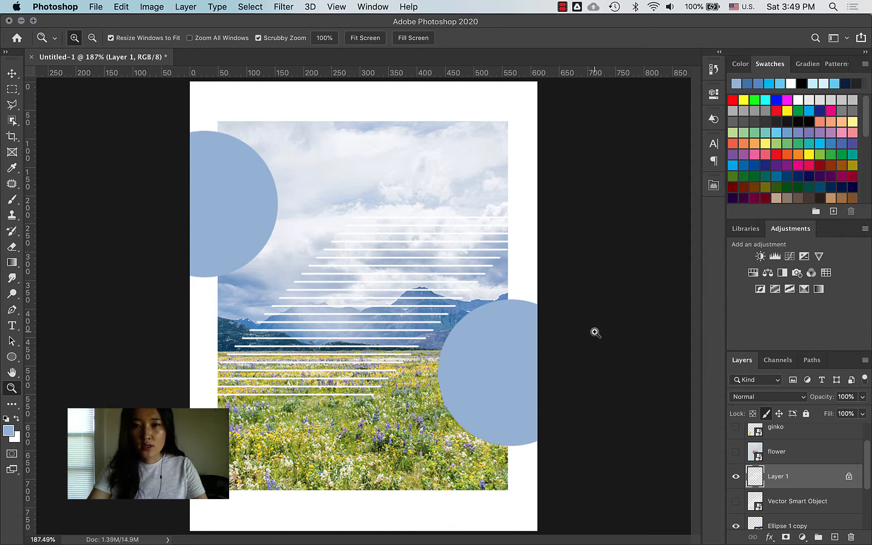
{"action": "key", "text": "super+t"}
{"action": "left_click_drag", "start_coordinate": [539, 215], "coordinate": [657, 220]}
{"action": "key", "text": "Return"}
{"action": "key", "text": "z"}
{"action": "key", "text": "super+t"}
{"action": "key", "text": "Return"}
{"action": "key", "text": "z"}
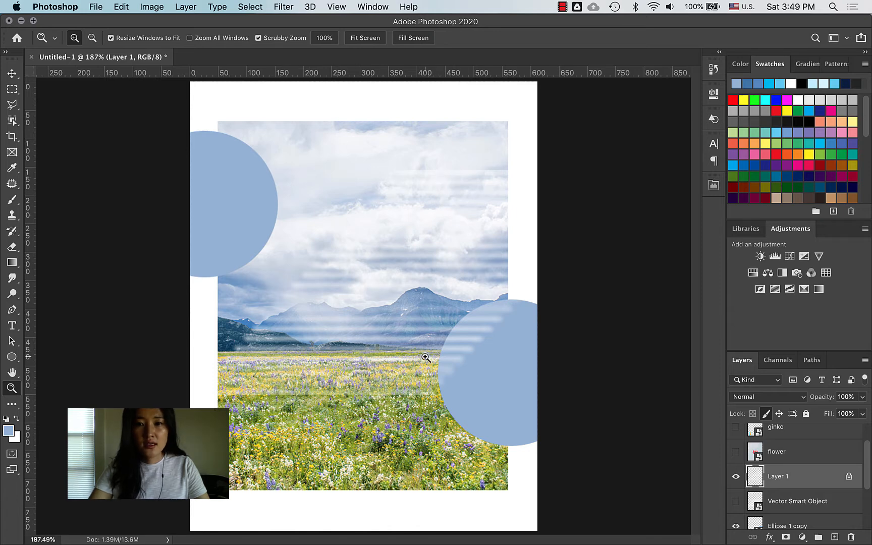
Step: Unlock and delete the pasted Layer 1
{"action": "key", "text": "v"}
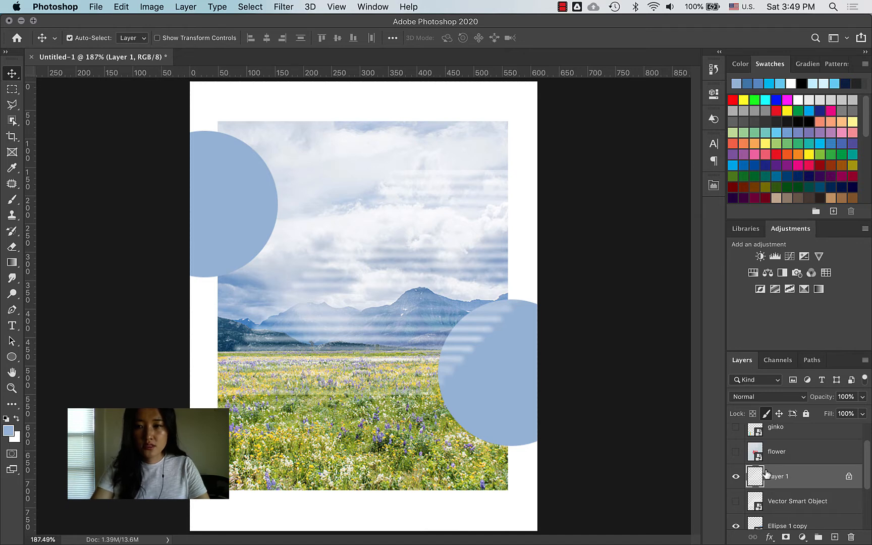
{"action": "left_click", "coordinate": [849, 476]}
{"action": "key", "text": "Delete"}
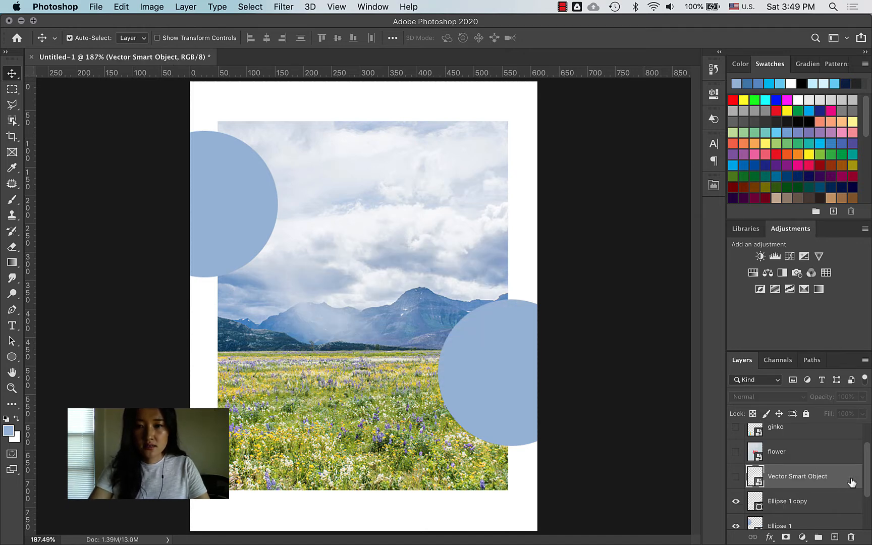
Step: Show the Vector Smart Object stripes again and rasterize the layer via the Eraser prompt
{"action": "left_click", "coordinate": [736, 479]}
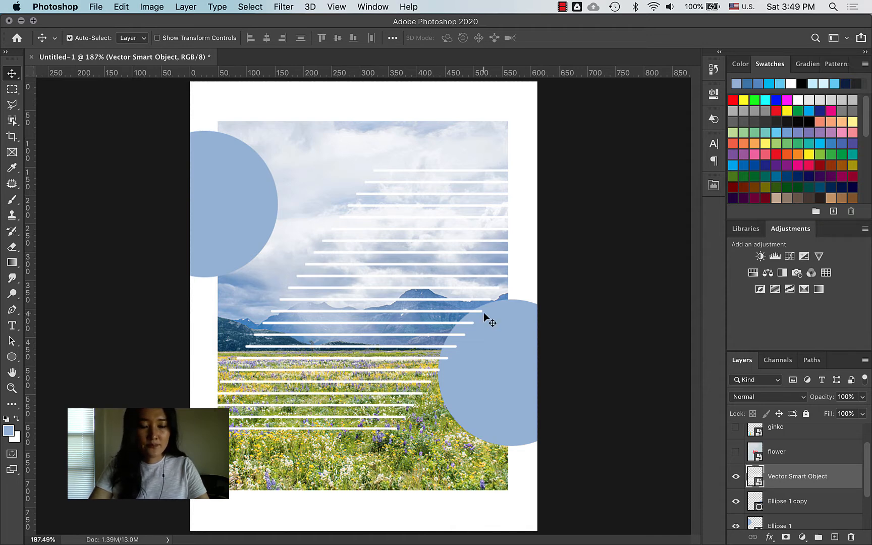
{"action": "key", "text": "e"}
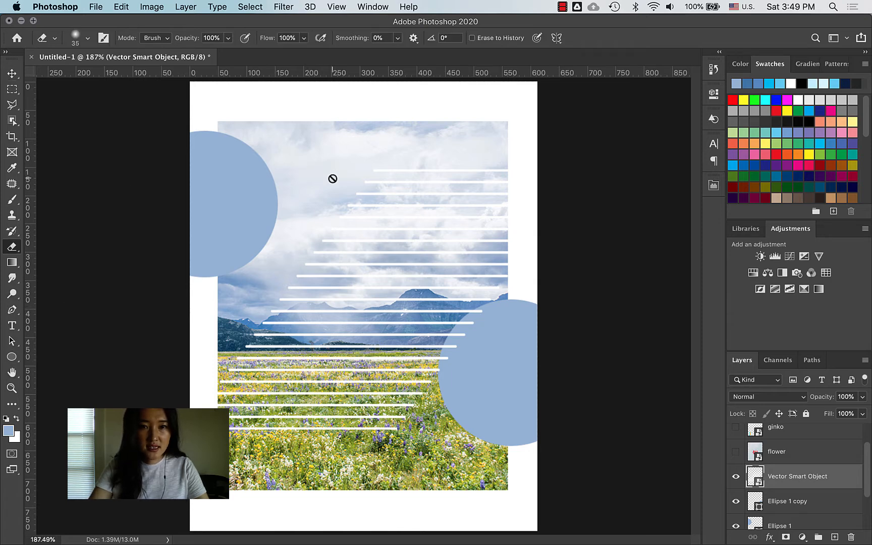
{"action": "left_click", "coordinate": [314, 178]}
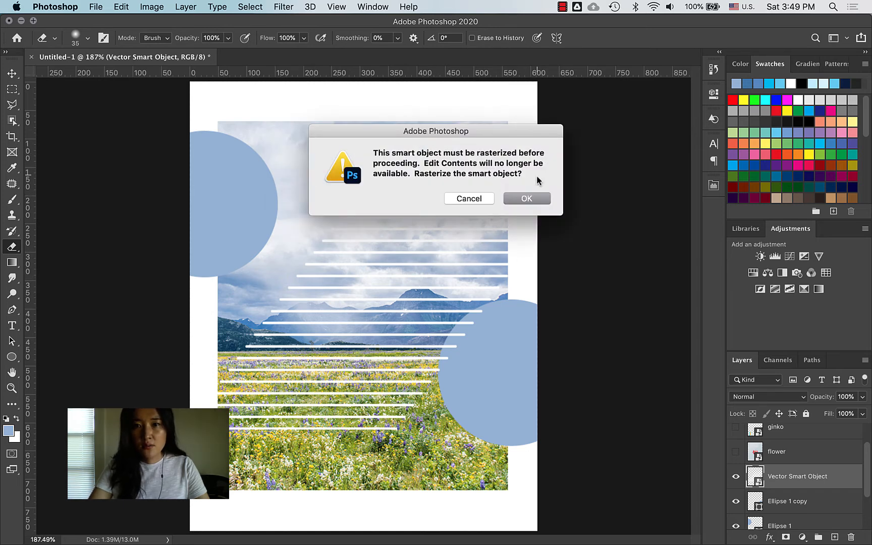
{"action": "left_click", "coordinate": [525, 200]}
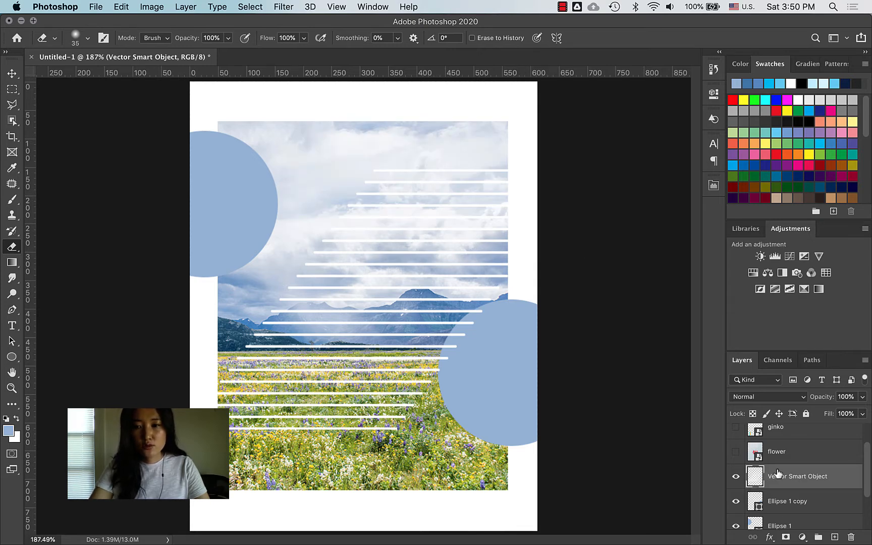
Step: Convert the stripes layer to a Smart Object, undo it, and bring poster.jpg up in Preview
{"action": "right_click", "coordinate": [757, 476]}
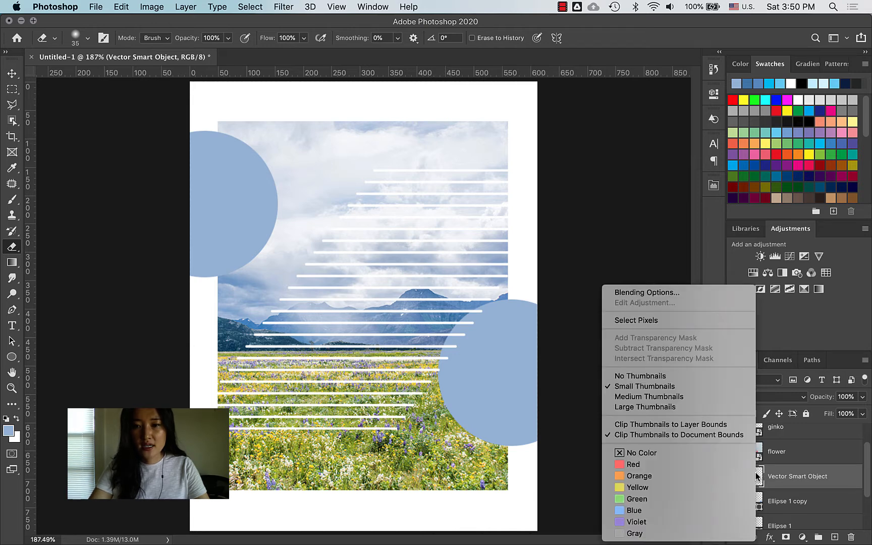
{"action": "left_click", "coordinate": [793, 481]}
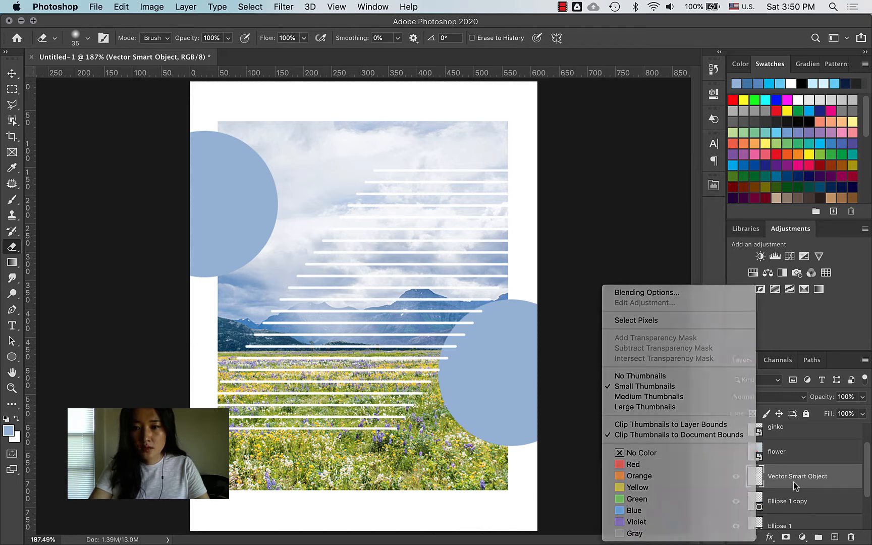
{"action": "right_click", "coordinate": [794, 482]}
{"action": "left_click", "coordinate": [794, 482]}
{"action": "right_click", "coordinate": [794, 482]}
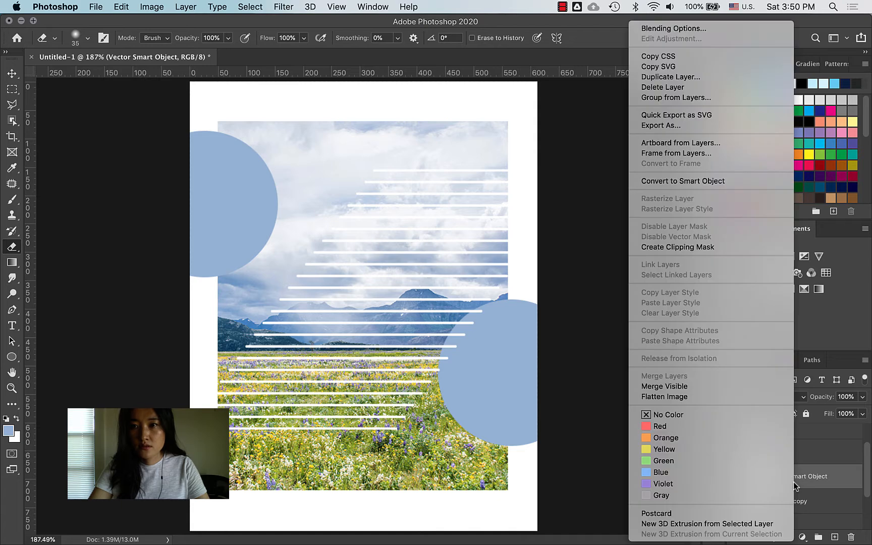
{"action": "left_click", "coordinate": [735, 177]}
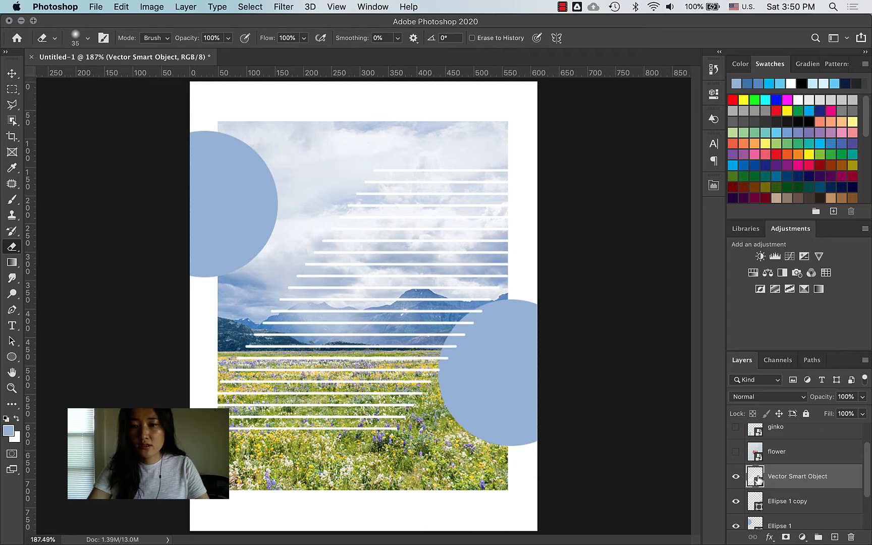
{"action": "key", "text": "super+z"}
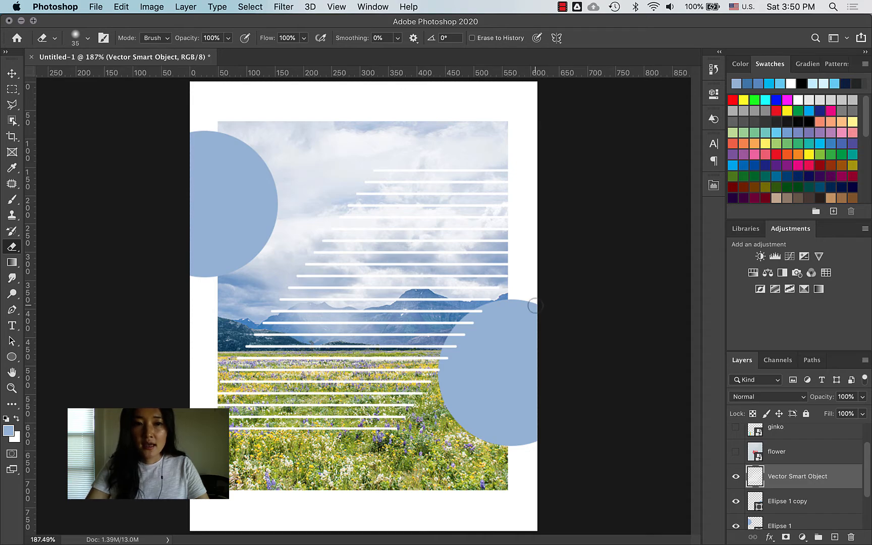
{"action": "key", "text": "ctrl+Up"}
{"action": "left_click", "coordinate": [111, 140]}
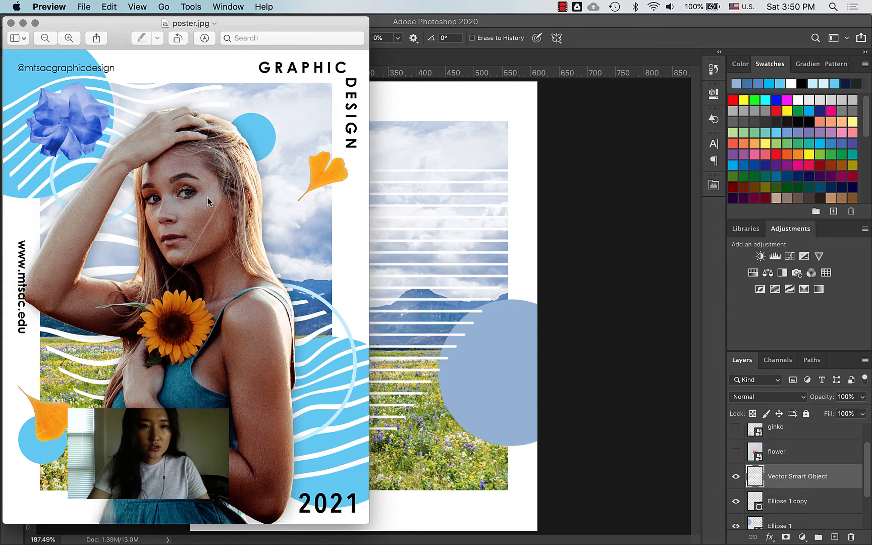
Step: Open Filter > Liquify on the stripes layer and zoom the preview to 200%
{"action": "left_click", "coordinate": [538, 128]}
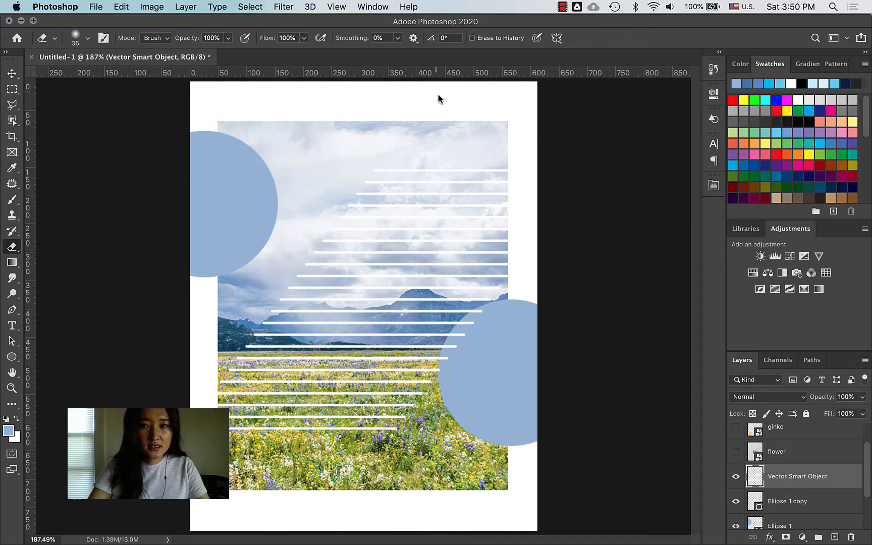
{"action": "left_click", "coordinate": [334, 6]}
{"action": "mouse_move", "coordinate": [288, 6]}
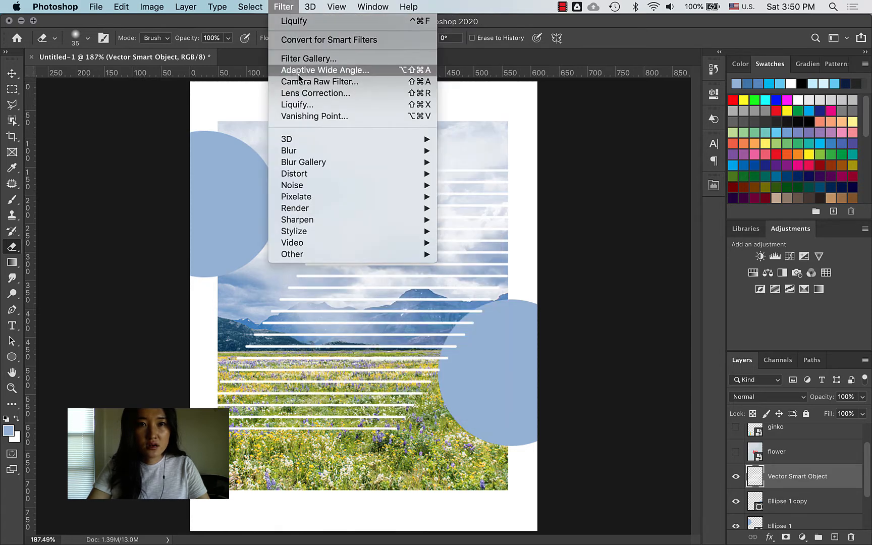
{"action": "left_click", "coordinate": [307, 107]}
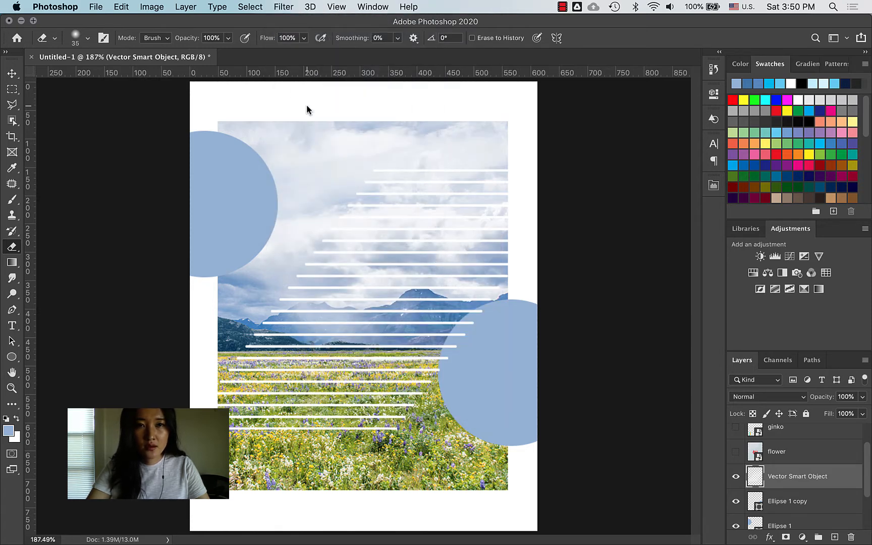
{"action": "key", "text": "z"}
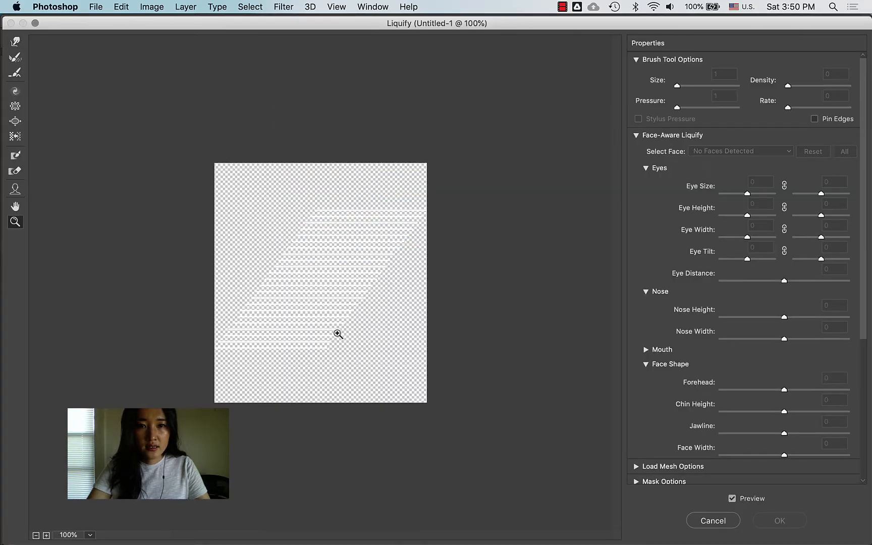
{"action": "left_click", "coordinate": [304, 322]}
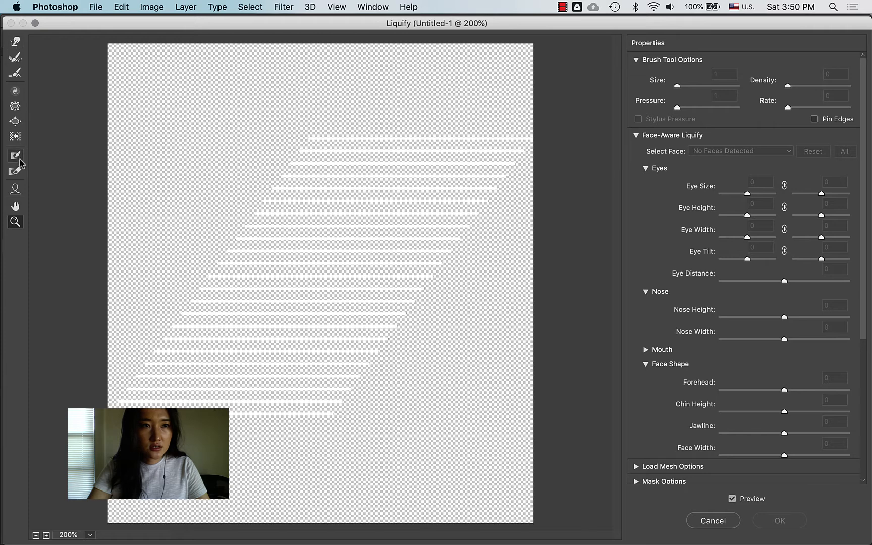
Step: Bend the middle and lower white lines into waves with an enlarged Forward Warp brush
{"action": "left_click", "coordinate": [16, 43]}
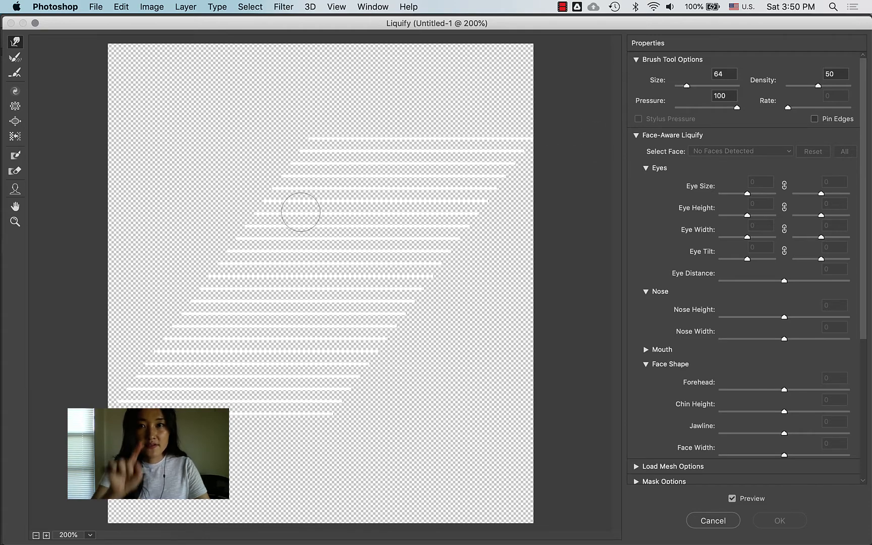
{"action": "key", "text": "bracketright"}
{"action": "key", "text": "bracketright"}
{"action": "key", "text": "bracketright"}
{"action": "key", "text": "bracketright"}
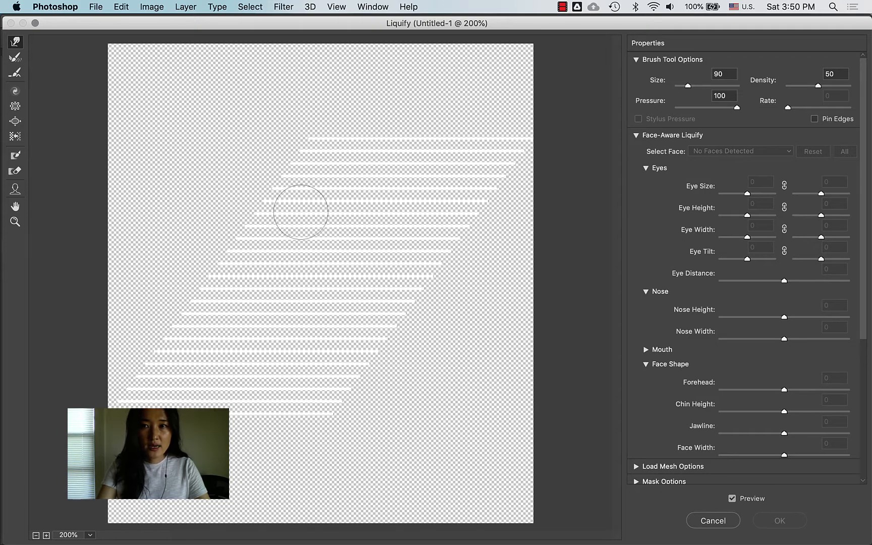
{"action": "key", "text": "bracketright"}
{"action": "key", "text": "bracketright"}
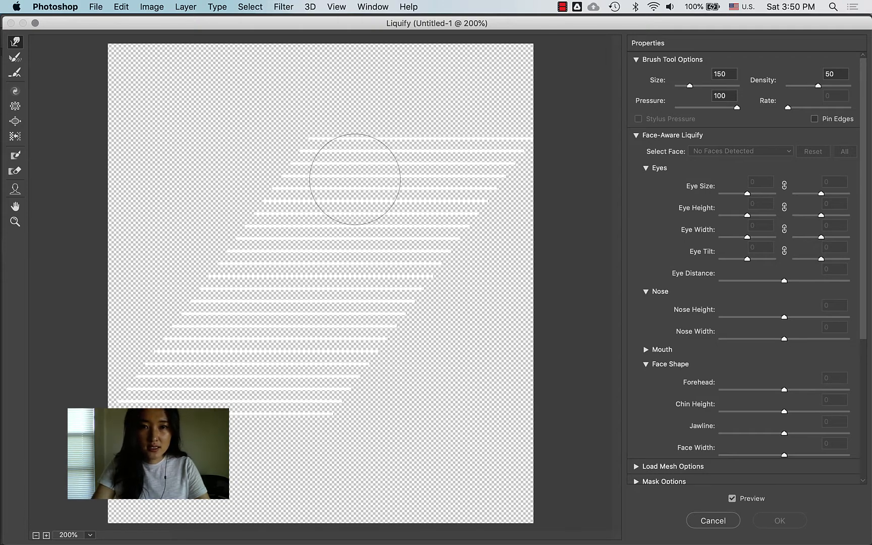
{"action": "left_click_drag", "start_coordinate": [354, 179], "coordinate": [354, 166]}
{"action": "left_click_drag", "start_coordinate": [356, 239], "coordinate": [356, 250]}
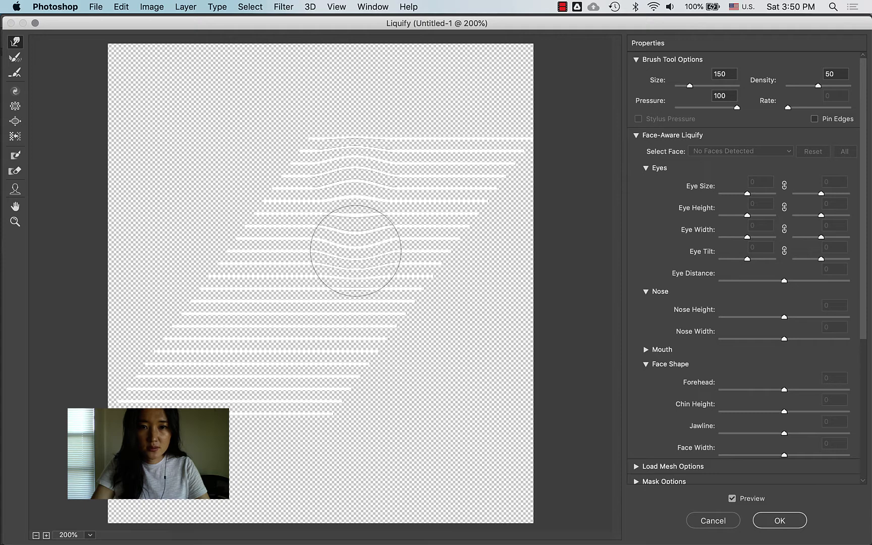
{"action": "left_click_drag", "start_coordinate": [273, 319], "coordinate": [273, 305]}
{"action": "left_click_drag", "start_coordinate": [307, 365], "coordinate": [307, 369]}
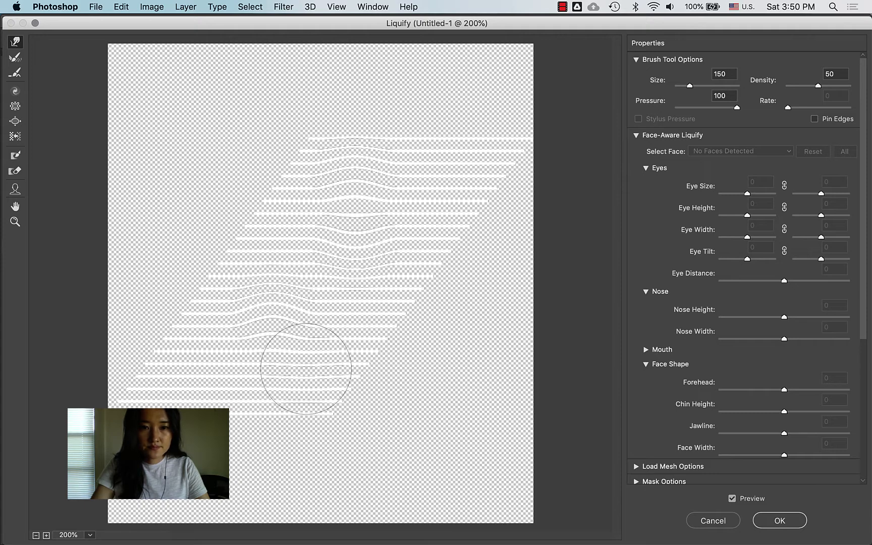
{"action": "left_click_drag", "start_coordinate": [201, 430], "coordinate": [200, 414]}
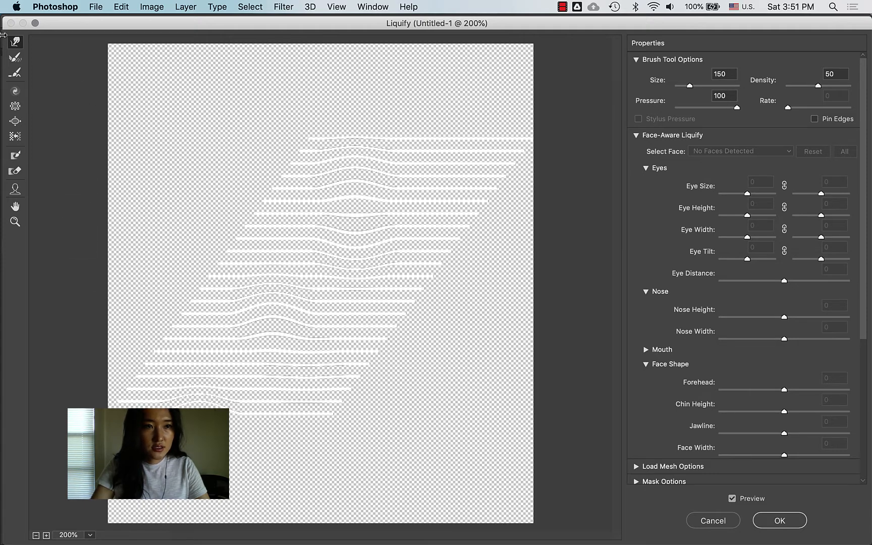
Step: Swell the lines near the upper middle using the Bloat tool at brush size 250
{"action": "left_click", "coordinate": [15, 121]}
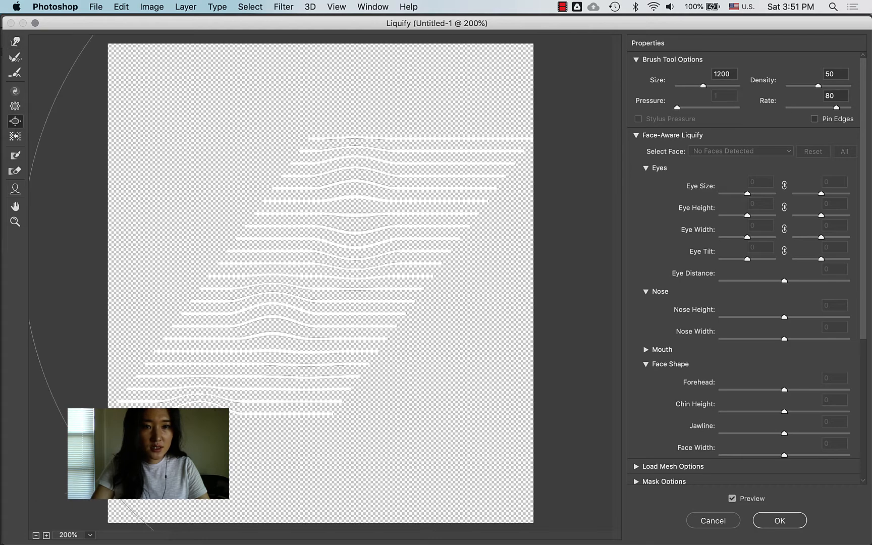
{"action": "key", "text": "bracketleft"}
{"action": "key", "text": "bracketleft"}
{"action": "key", "text": "bracketleft"}
{"action": "key", "text": "bracketleft"}
{"action": "key", "text": "bracketleft"}
{"action": "key", "text": "bracketleft"}
{"action": "key", "text": "bracketleft"}
{"action": "key", "text": "bracketleft"}
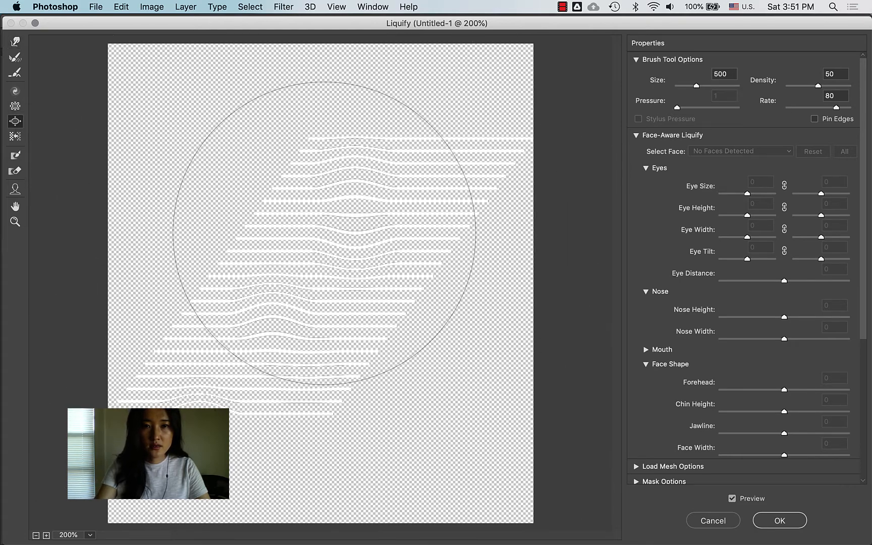
{"action": "mouse_move", "coordinate": [325, 233]}
{"action": "left_mouse_down"}
{"action": "mouse_move", "coordinate": [405, 195]}
{"action": "mouse_move", "coordinate": [395, 238]}
{"action": "mouse_move", "coordinate": [395, 224]}
{"action": "mouse_move", "coordinate": [385, 229]}
{"action": "left_mouse_up"}
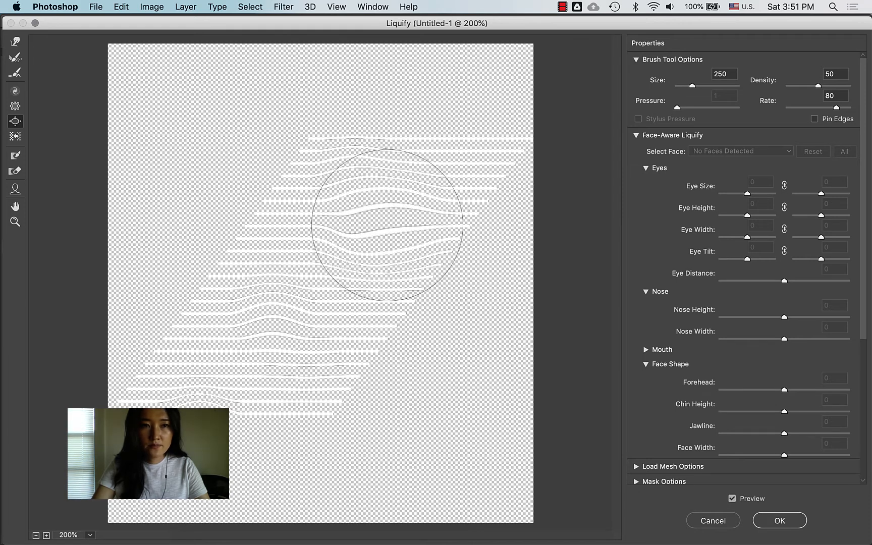
Step: Curve the upper and lower line ends with Forward Warp and apply the Liquify
{"action": "left_click", "coordinate": [15, 41]}
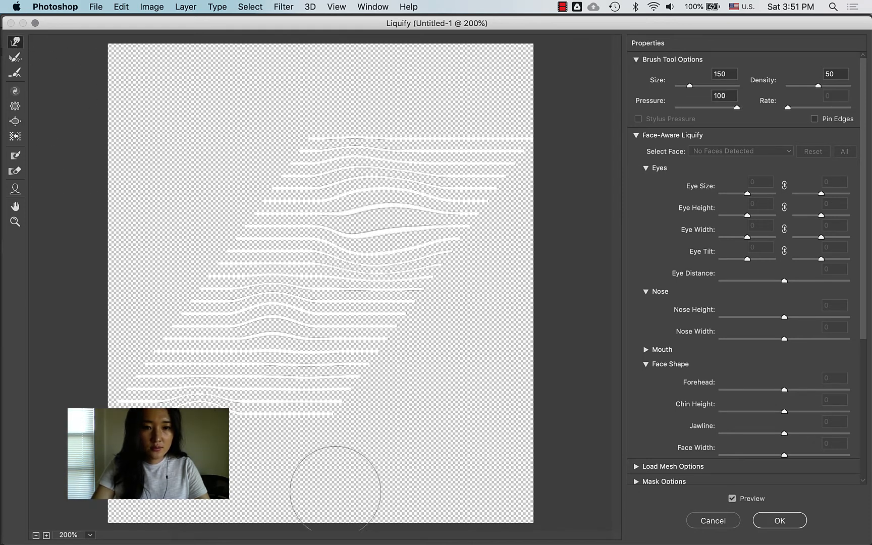
{"action": "left_click_drag", "start_coordinate": [315, 398], "coordinate": [332, 391]}
{"action": "mouse_move", "coordinate": [171, 384]}
{"action": "left_mouse_down"}
{"action": "mouse_move", "coordinate": [131, 396]}
{"action": "mouse_move", "coordinate": [174, 296]}
{"action": "left_mouse_up"}
{"action": "mouse_move", "coordinate": [265, 167]}
{"action": "left_mouse_down"}
{"action": "mouse_move", "coordinate": [251, 167]}
{"action": "mouse_move", "coordinate": [230, 229]}
{"action": "left_mouse_up"}
{"action": "mouse_move", "coordinate": [491, 220]}
{"action": "left_mouse_down"}
{"action": "mouse_move", "coordinate": [510, 158]}
{"action": "mouse_move", "coordinate": [525, 149]}
{"action": "mouse_move", "coordinate": [504, 137]}
{"action": "left_mouse_up"}
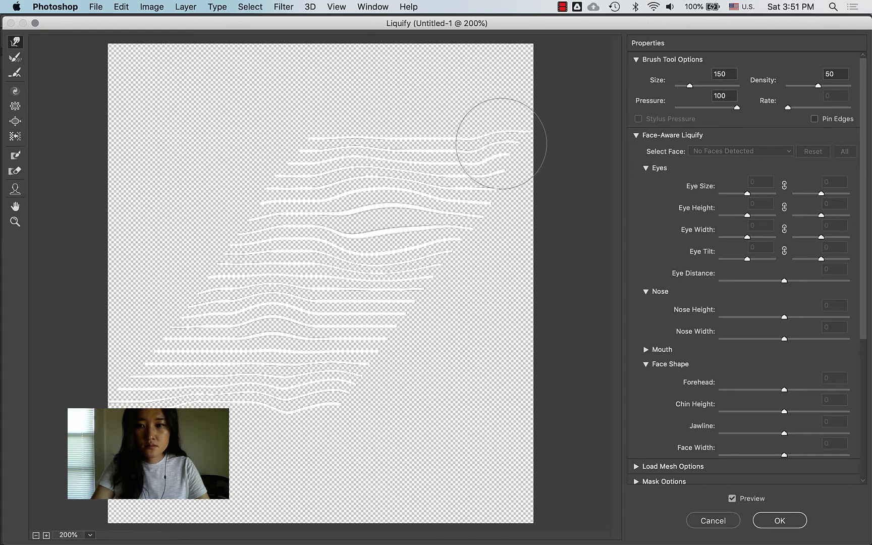
{"action": "left_click", "coordinate": [780, 521]}
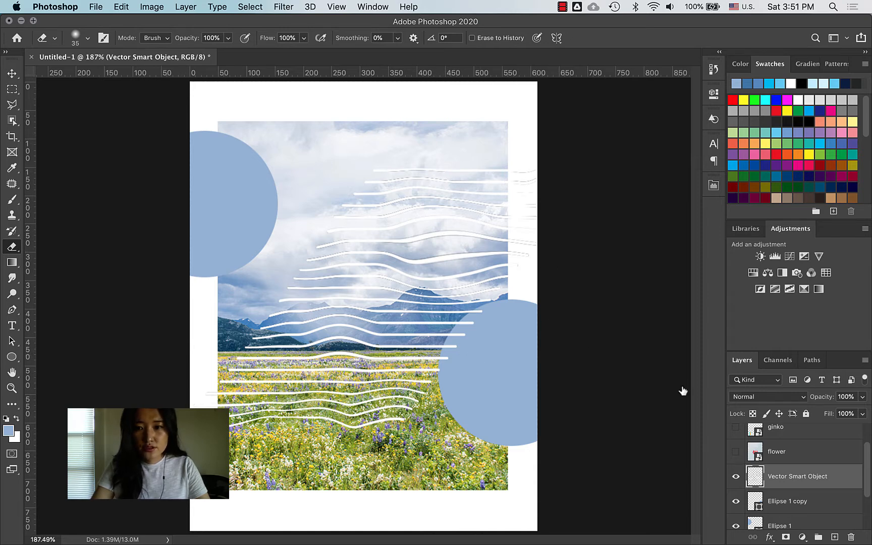
Step: Add a white Color Overlay at Normal, 100% opacity to the wavy lines layer
{"action": "left_click", "coordinate": [769, 538]}
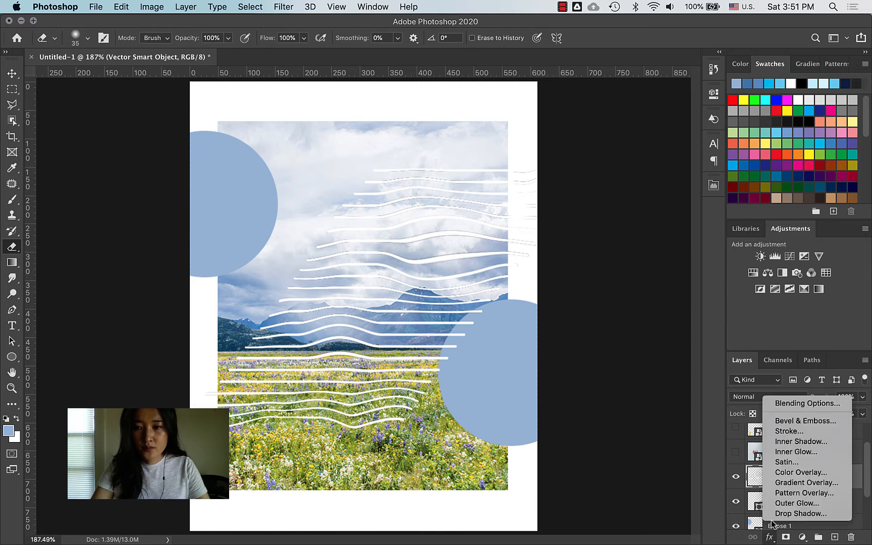
{"action": "left_click", "coordinate": [787, 481]}
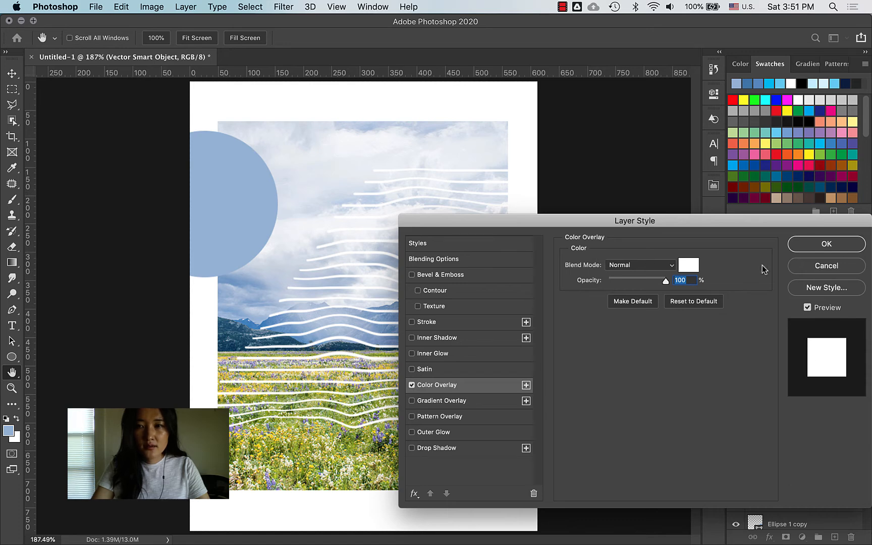
{"action": "left_click", "coordinate": [827, 244]}
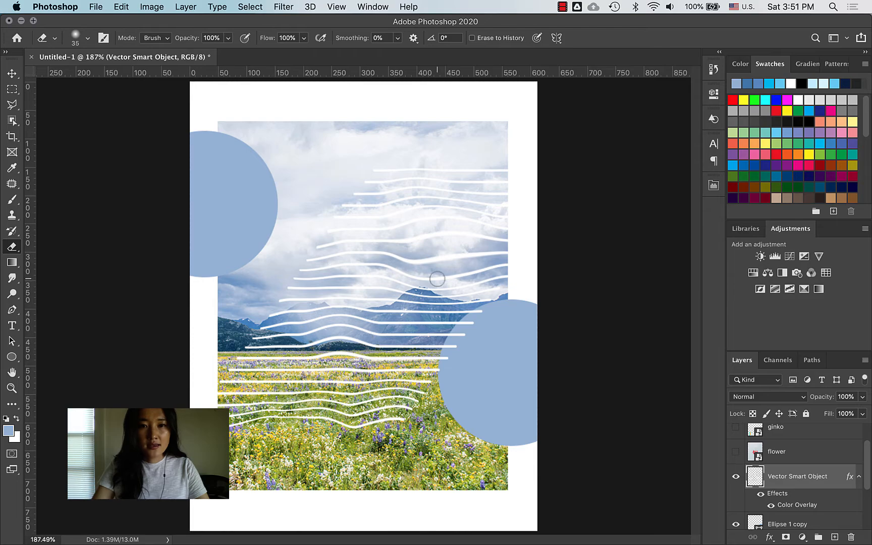
{"action": "key", "text": "ctrl+Up"}
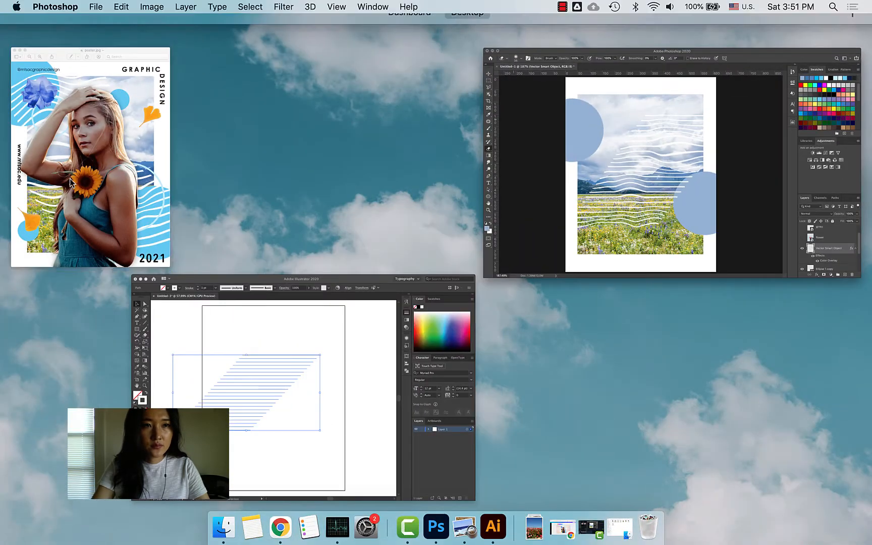
{"action": "left_click", "coordinate": [167, 162]}
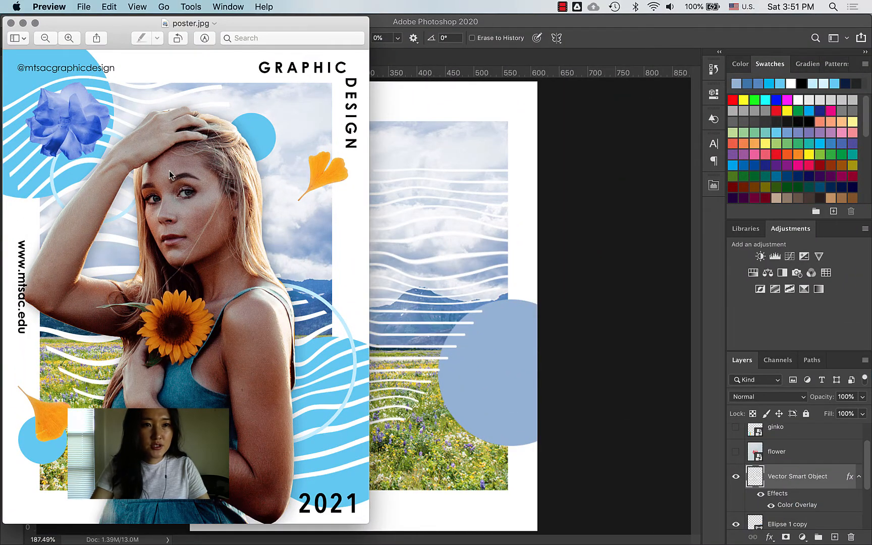
{"action": "left_click", "coordinate": [525, 265]}
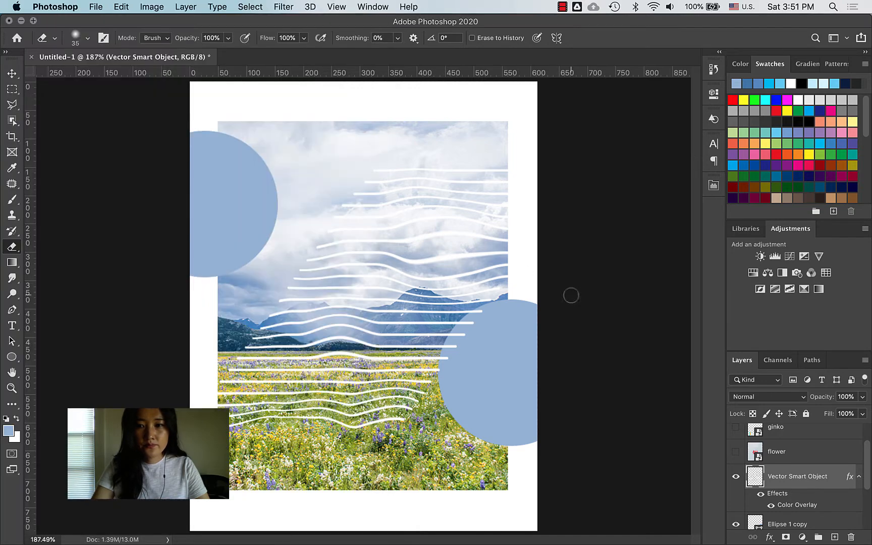
Step: Show the flower layer, zoom in, and try a freehand Lasso selection of the rose, then deselect
{"action": "left_click", "coordinate": [735, 452]}
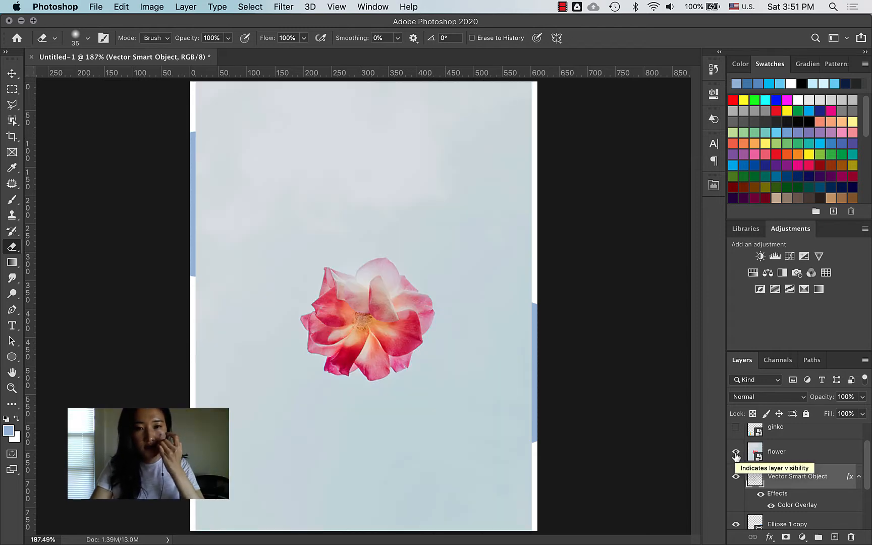
{"action": "left_click", "coordinate": [11, 105]}
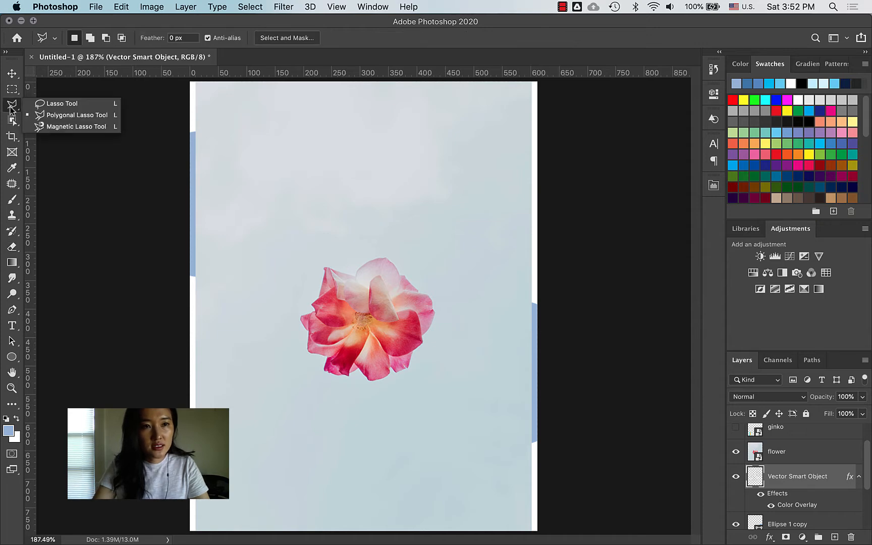
{"action": "left_click", "coordinate": [56, 103]}
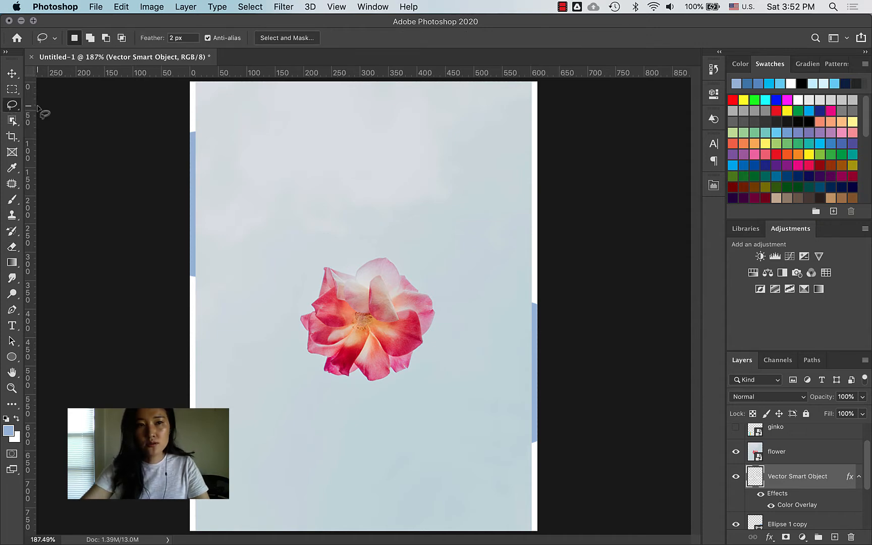
{"action": "key", "text": "z"}
{"action": "left_click_drag", "start_coordinate": [382, 341], "coordinate": [433, 315]}
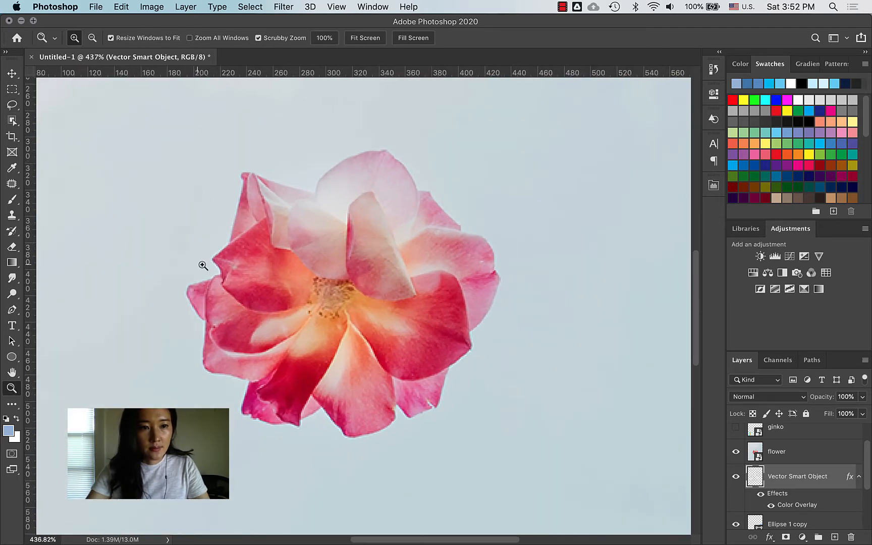
{"action": "left_click", "coordinate": [11, 106]}
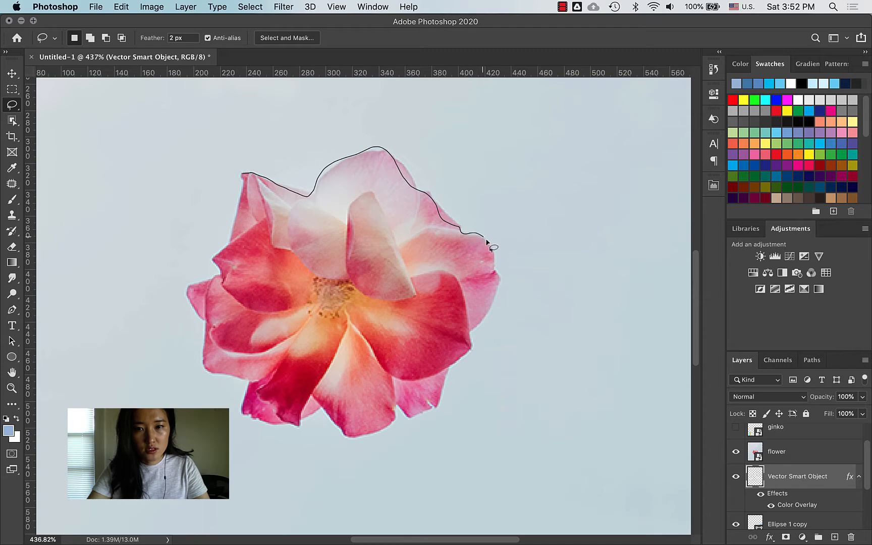
{"action": "left_click_drag", "start_coordinate": [456, 374], "coordinate": [445, 381]}
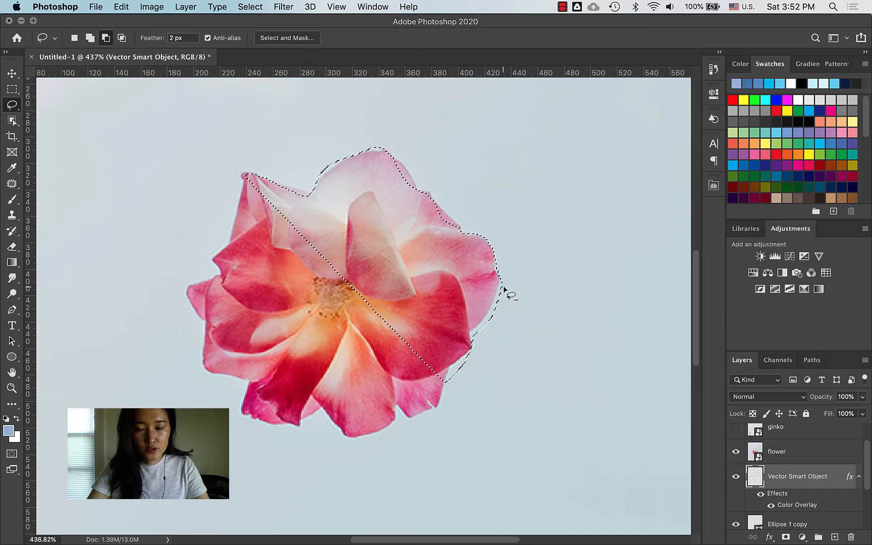
{"action": "key", "text": "alt"}
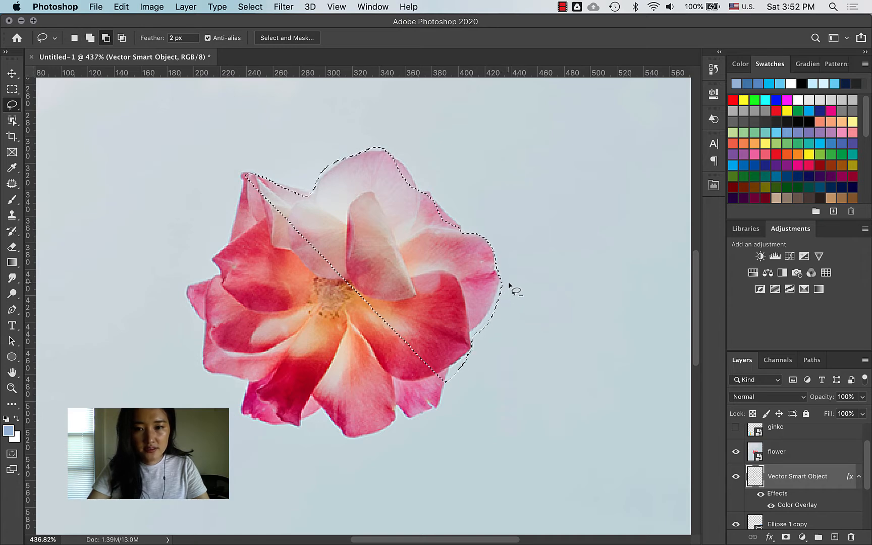
{"action": "left_click_drag", "start_coordinate": [459, 356], "coordinate": [450, 378]}
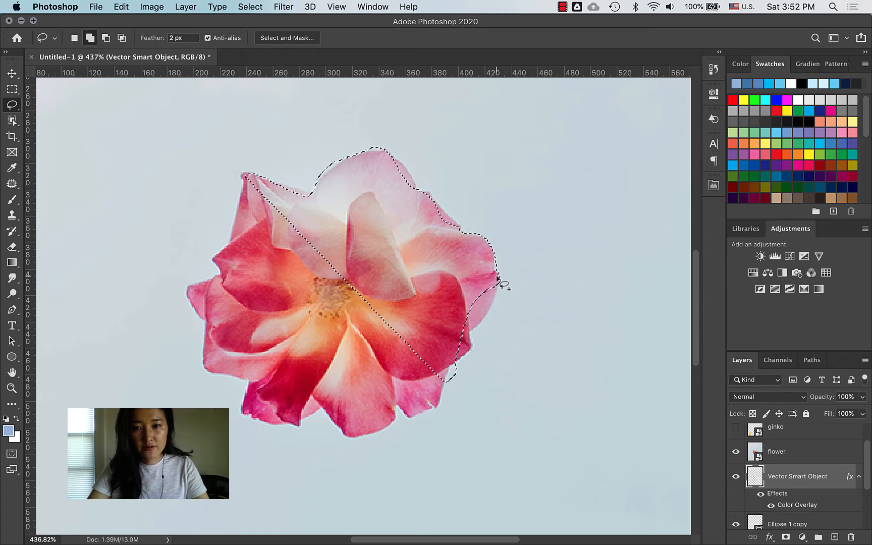
{"action": "key", "text": "shift"}
{"action": "mouse_move", "coordinate": [494, 276]}
{"action": "left_mouse_down"}
{"action": "mouse_move", "coordinate": [499, 293]}
{"action": "mouse_move", "coordinate": [482, 331]}
{"action": "mouse_move", "coordinate": [461, 337]}
{"action": "left_mouse_up"}
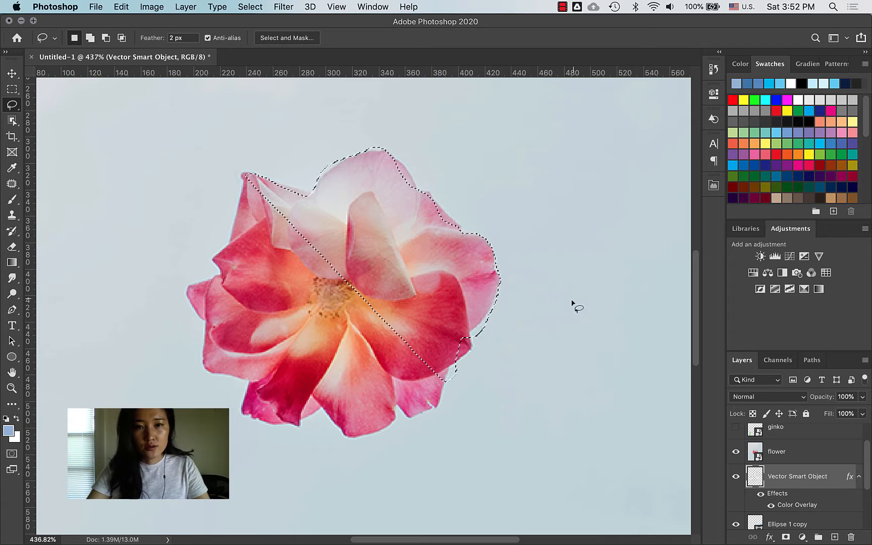
{"action": "key", "text": "super+d"}
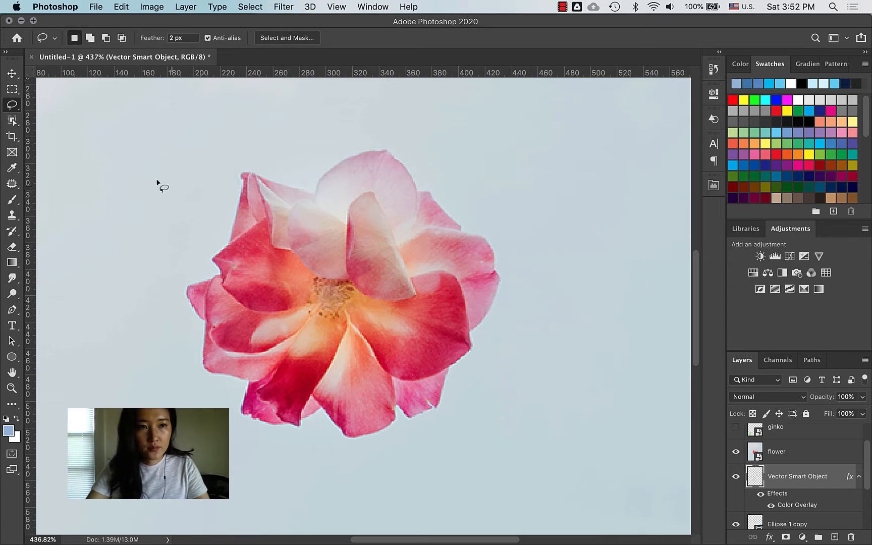
Step: Trace corners around the top and right petals with the Polygonal Lasso, then cancel
{"action": "left_click_drag", "start_coordinate": [8, 112], "coordinate": [90, 116]}
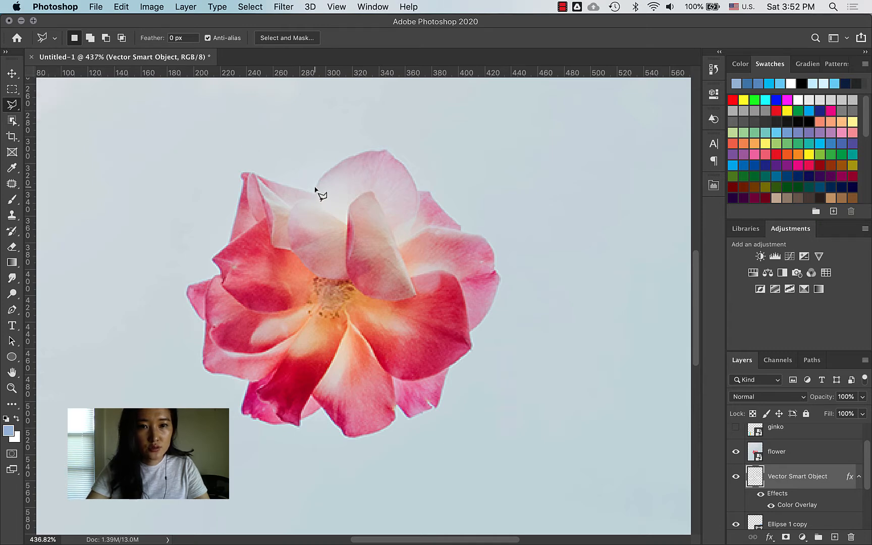
{"action": "left_click", "coordinate": [347, 160]}
{"action": "left_click", "coordinate": [371, 149]}
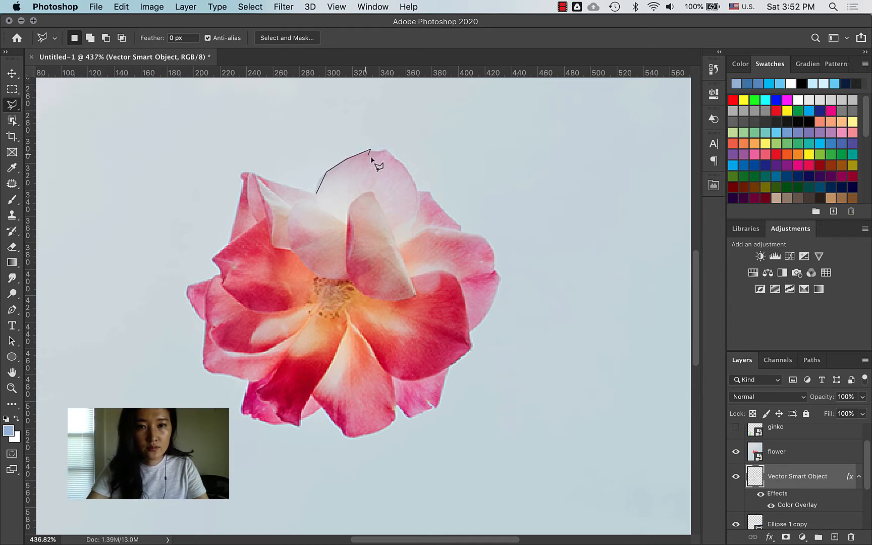
{"action": "left_click", "coordinate": [393, 175]}
{"action": "left_click", "coordinate": [405, 247]}
{"action": "key", "text": "Escape"}
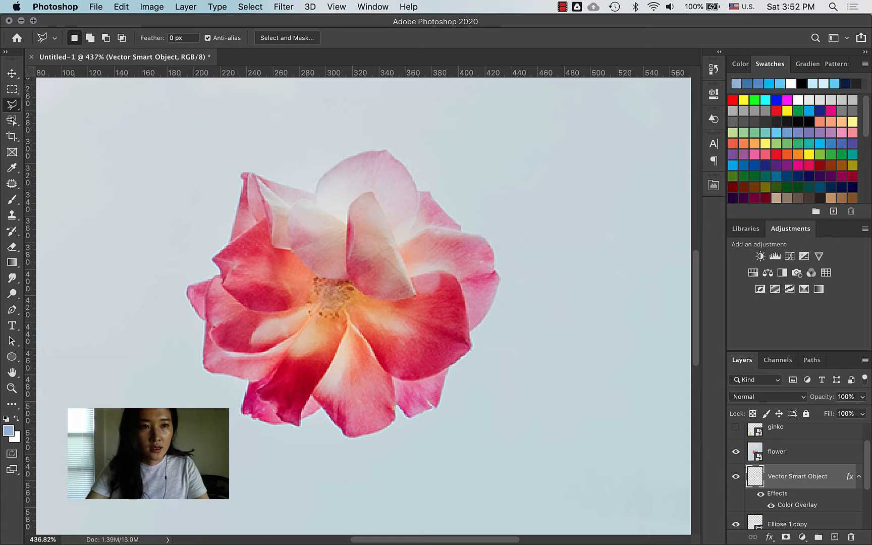
Step: Start a Magnetic Lasso trace along the petal edge, then cancel the unfinished outline
{"action": "mouse_move", "coordinate": [11, 106]}
{"action": "left_mouse_down"}
{"action": "mouse_move", "coordinate": [46, 112]}
{"action": "mouse_move", "coordinate": [59, 128]}
{"action": "left_mouse_up"}
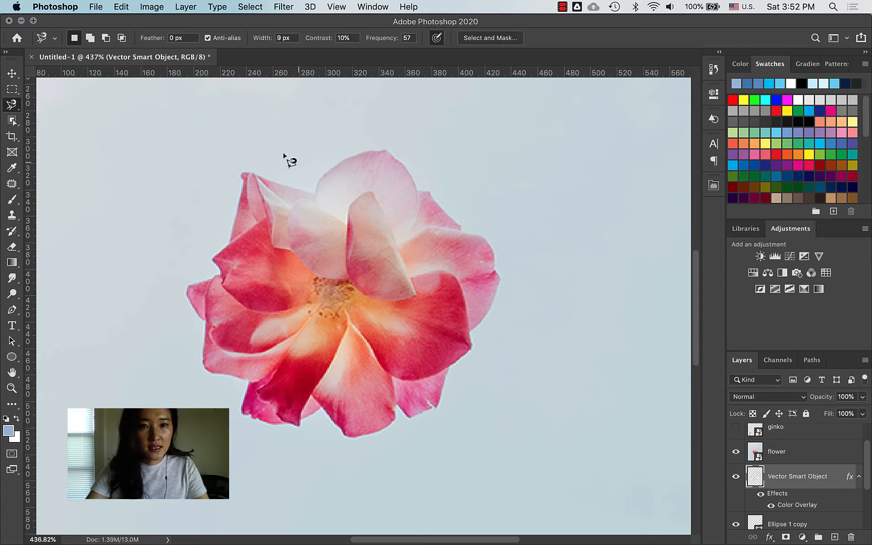
{"action": "left_click", "coordinate": [317, 192]}
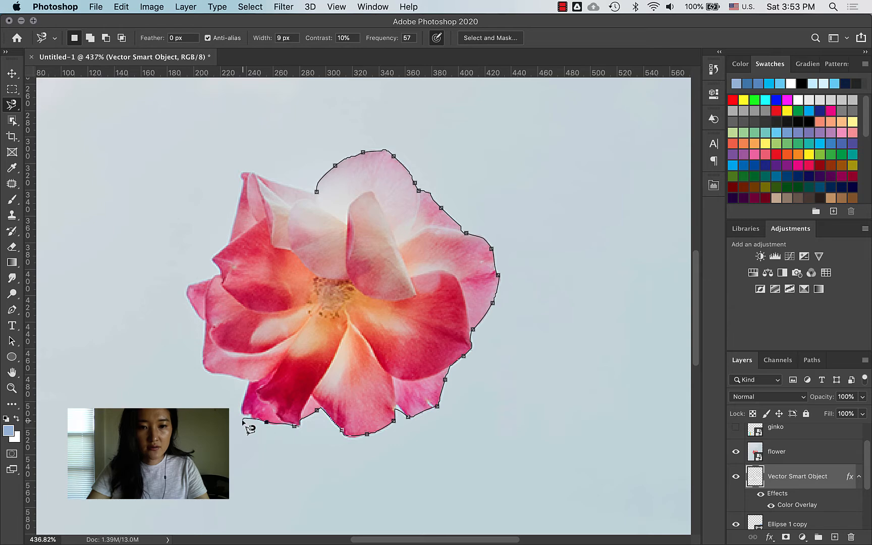
{"action": "key", "text": "Escape"}
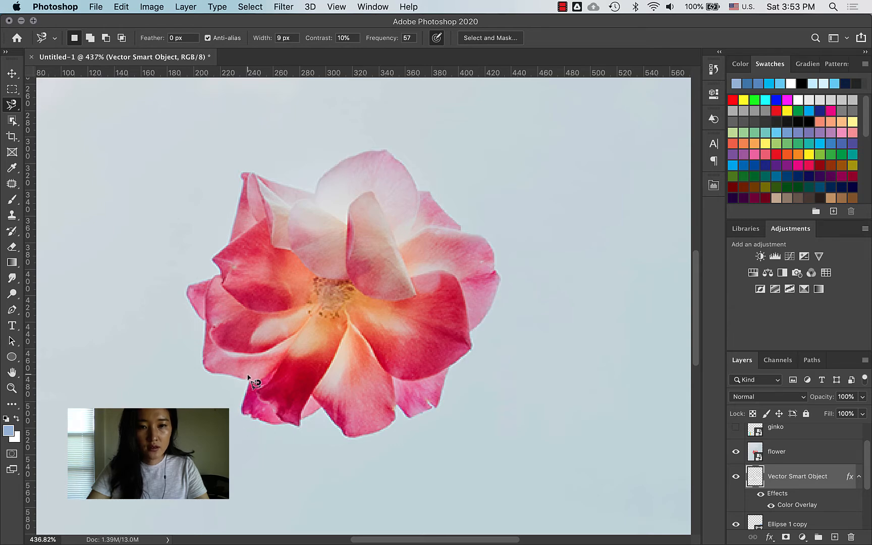
{"action": "left_click", "coordinate": [12, 121]}
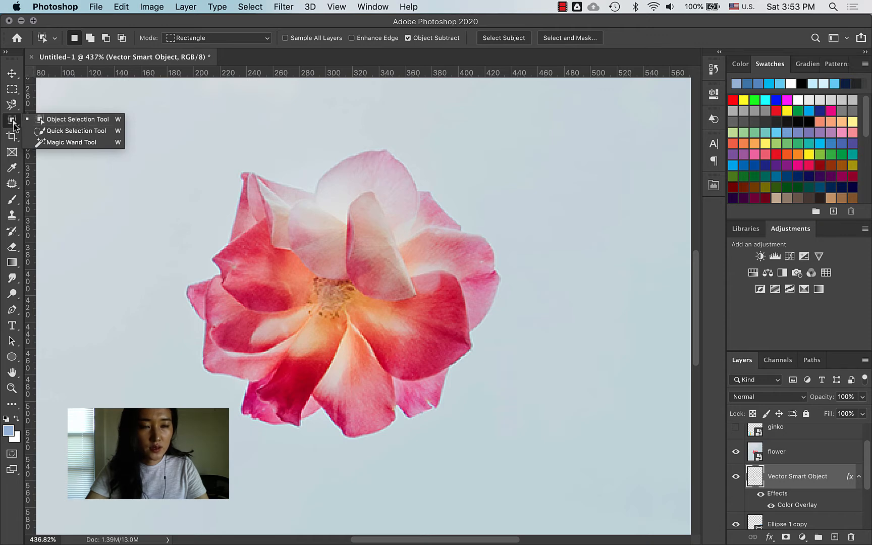
Step: Draw an Object Selection box around the pink rose on the flower layer to outline its petals
{"action": "left_click", "coordinate": [46, 124]}
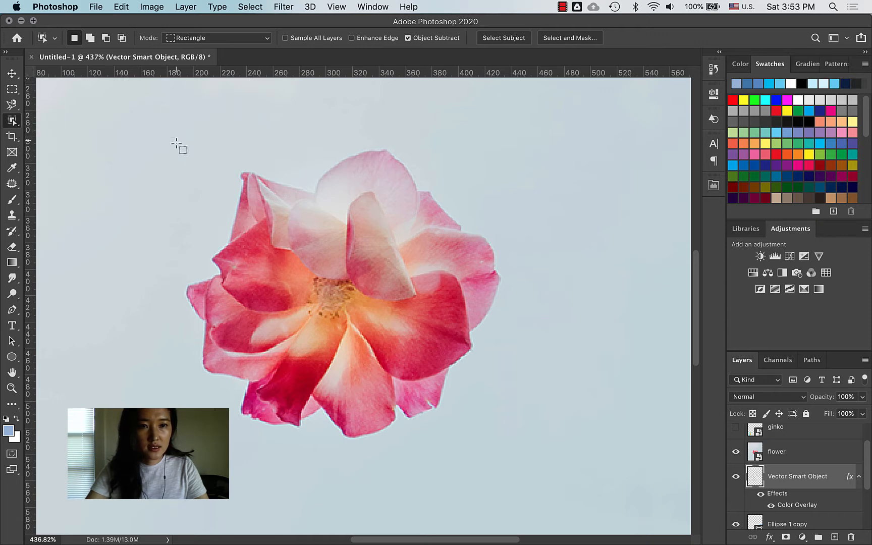
{"action": "left_click_drag", "start_coordinate": [142, 117], "coordinate": [549, 461]}
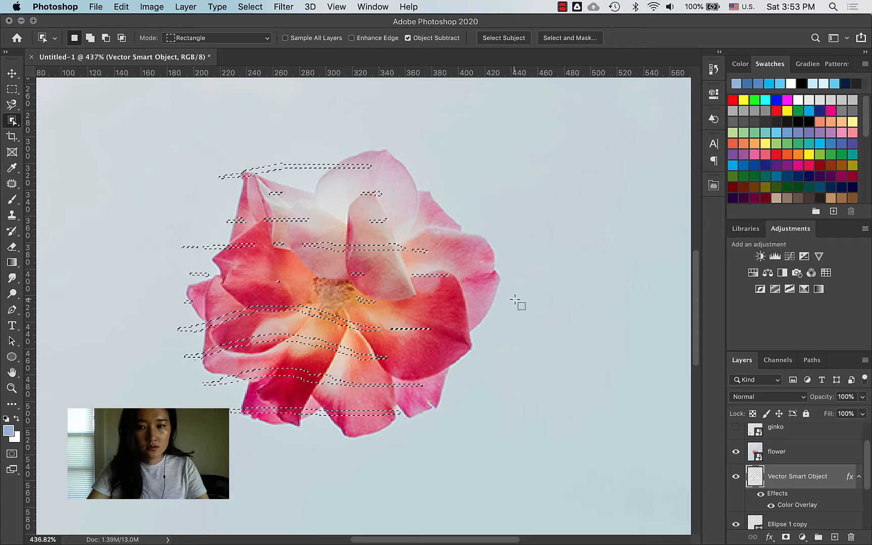
{"action": "left_click", "coordinate": [791, 452]}
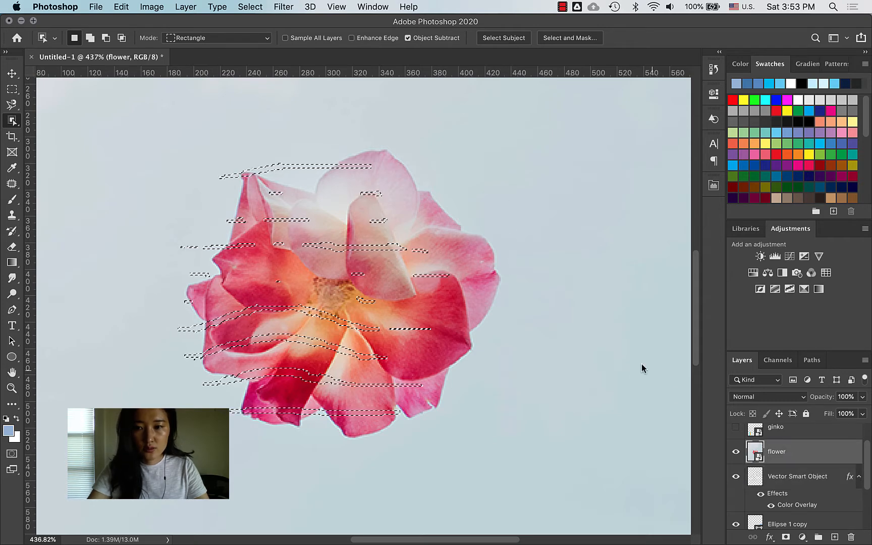
{"action": "key", "text": "super+d"}
{"action": "left_click_drag", "start_coordinate": [143, 119], "coordinate": [510, 373]}
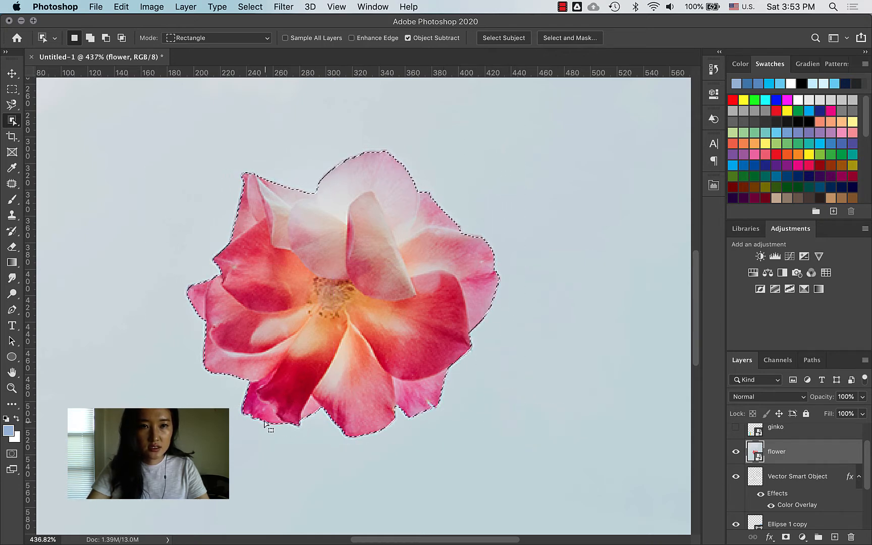
Step: Try a Quick Selection painted over the flower's left petals
{"action": "left_click", "coordinate": [11, 124]}
{"action": "left_click", "coordinate": [53, 130]}
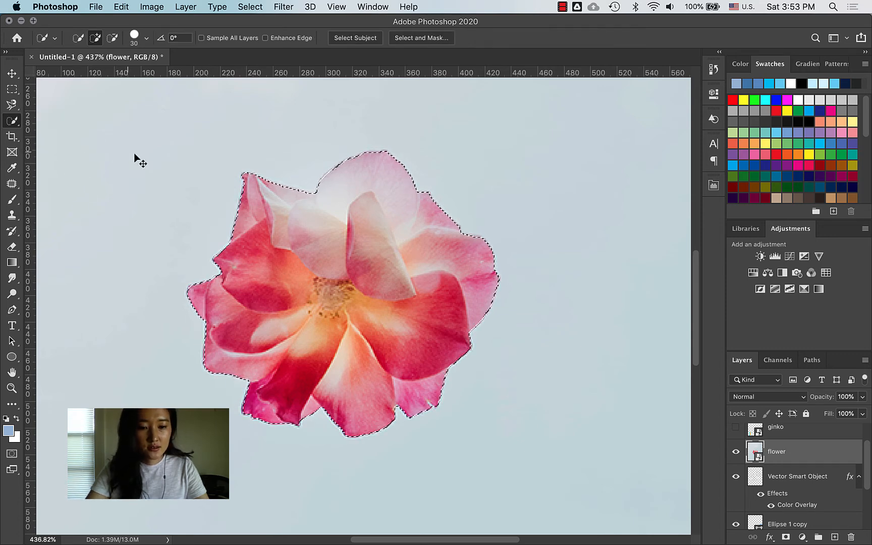
{"action": "key", "text": "super+d"}
{"action": "mouse_move", "coordinate": [260, 204]}
{"action": "left_mouse_down"}
{"action": "mouse_move", "coordinate": [289, 357]}
{"action": "mouse_move", "coordinate": [325, 312]}
{"action": "mouse_move", "coordinate": [350, 323]}
{"action": "mouse_move", "coordinate": [364, 370]}
{"action": "mouse_move", "coordinate": [400, 359]}
{"action": "mouse_move", "coordinate": [403, 374]}
{"action": "mouse_move", "coordinate": [414, 362]}
{"action": "mouse_move", "coordinate": [437, 253]}
{"action": "left_mouse_up"}
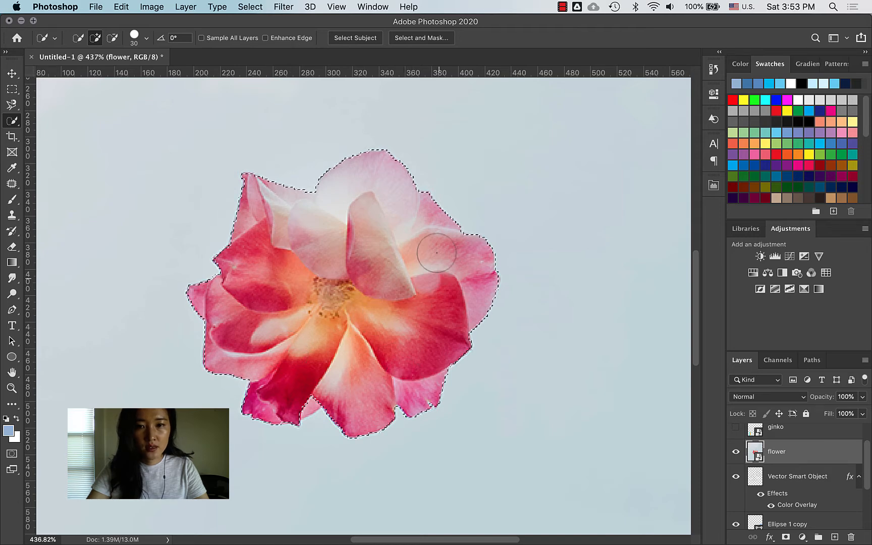
Step: Select the pale background with the Magic Wand, Shift-adding the remaining areas, then zoom out
{"action": "left_click", "coordinate": [12, 120]}
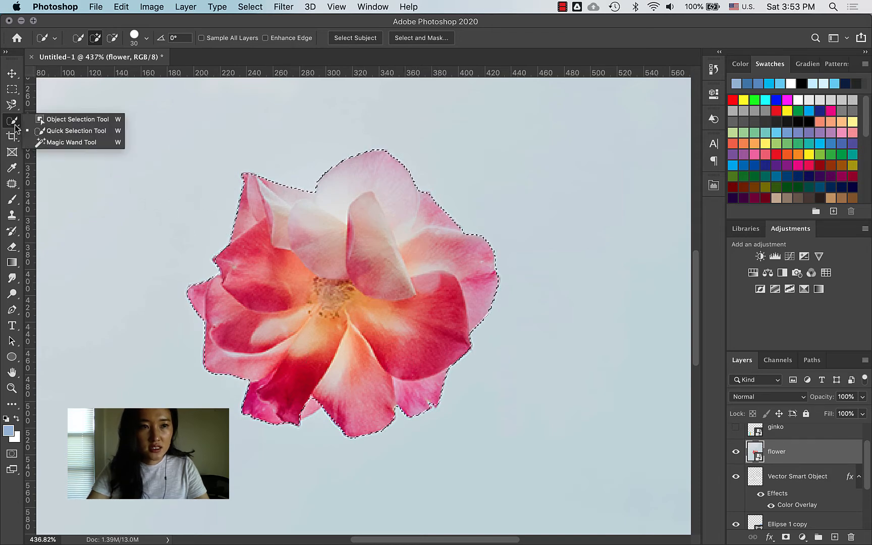
{"action": "left_click", "coordinate": [54, 142]}
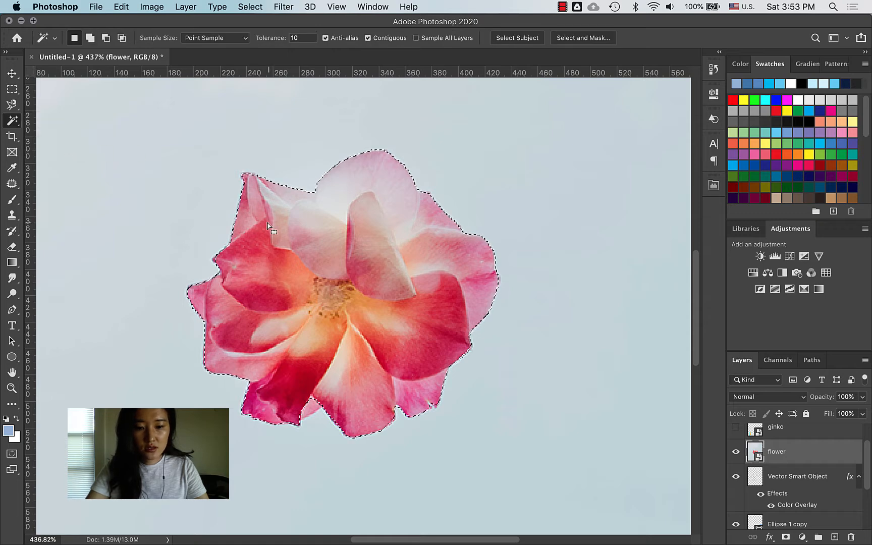
{"action": "key", "text": "super+d"}
{"action": "left_click", "coordinate": [307, 174]}
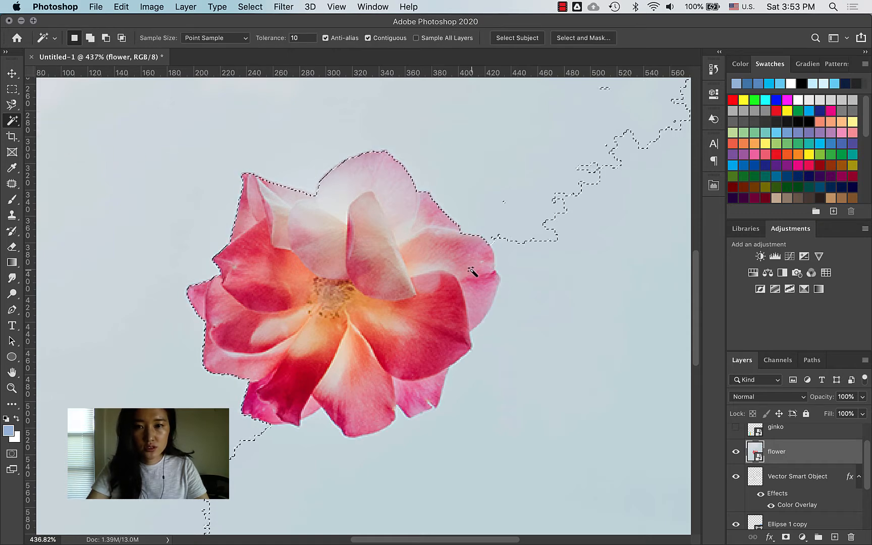
{"action": "left_click", "coordinate": [542, 236], "text": "shift"}
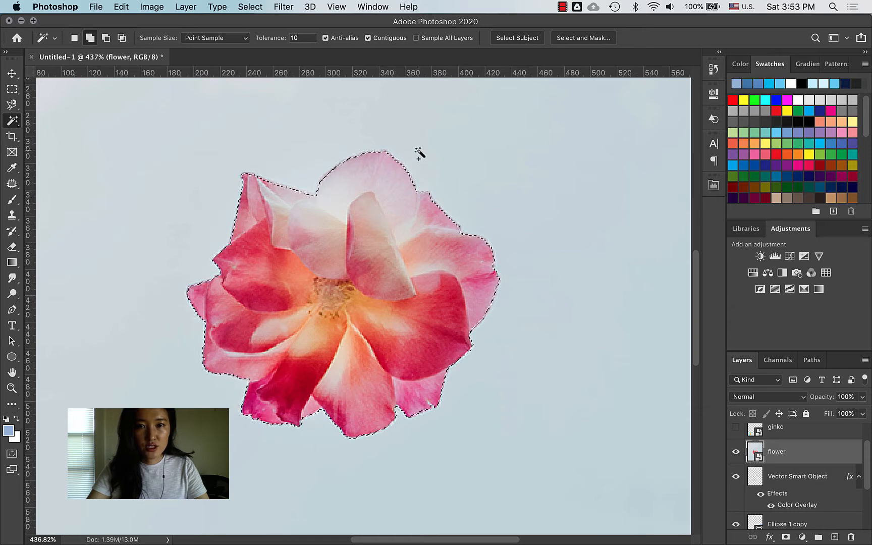
{"action": "key", "text": "super+z"}
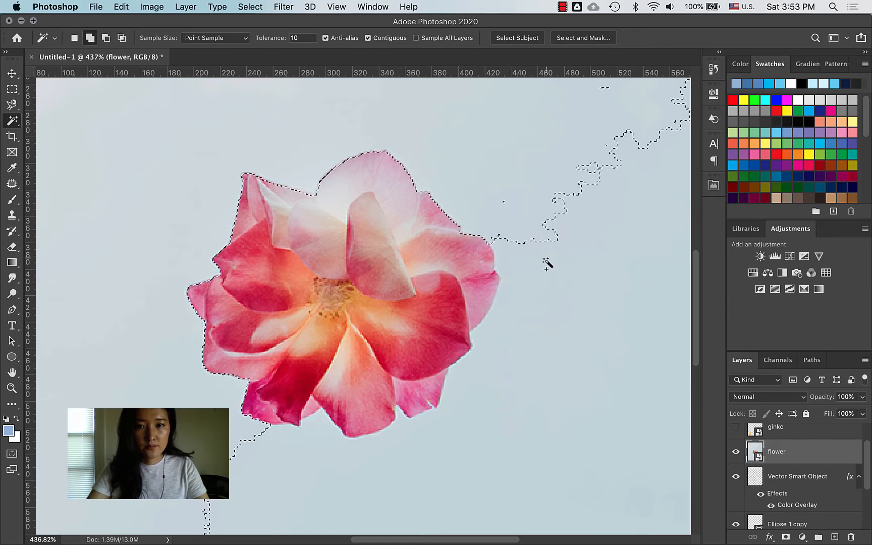
{"action": "left_click", "coordinate": [546, 260], "text": "shift"}
{"action": "key", "text": "z"}
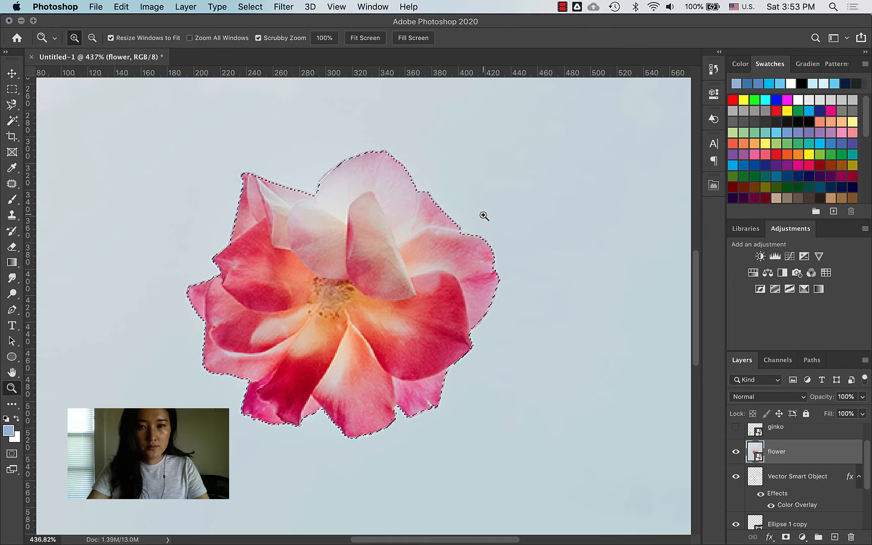
{"action": "left_click_drag", "start_coordinate": [483, 217], "coordinate": [444, 232]}
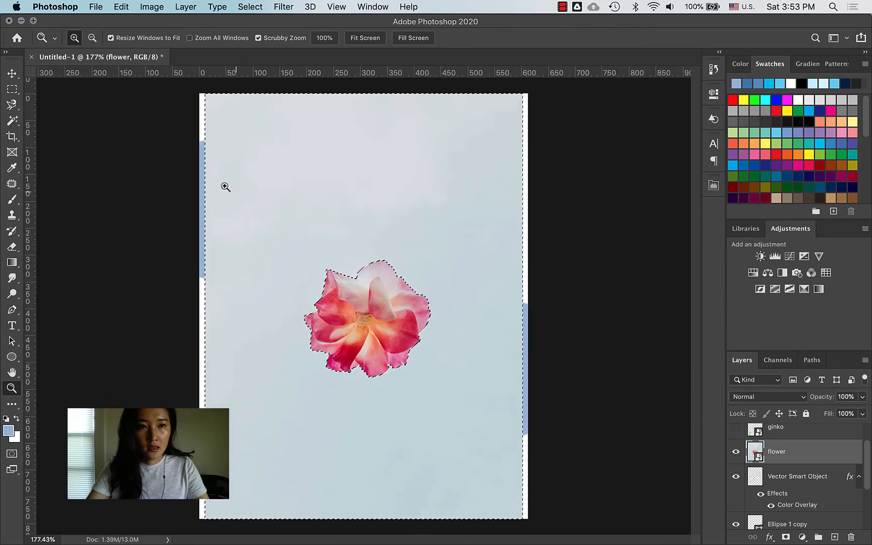
Step: Drop the background selection and box the pink rose with Object Selection to select only its petals
{"action": "key", "text": "super+d"}
{"action": "left_click", "coordinate": [12, 105]}
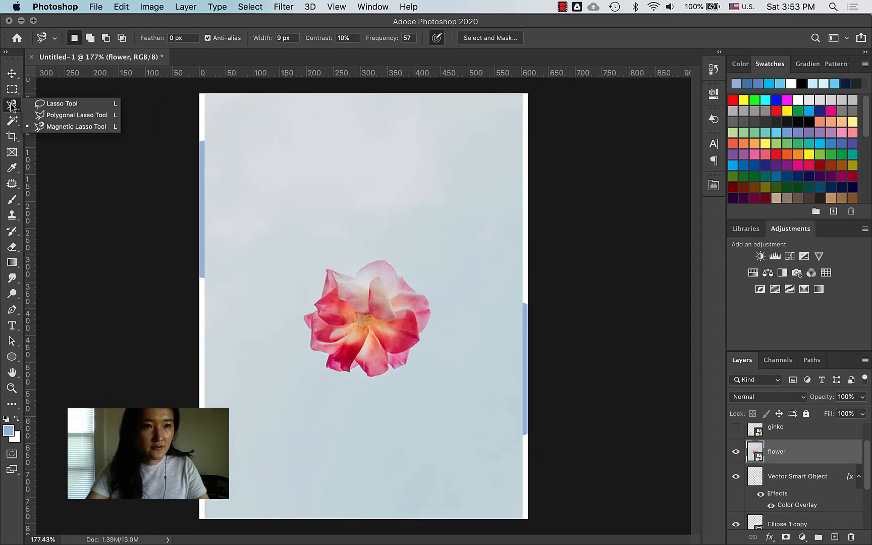
{"action": "left_click", "coordinate": [11, 121]}
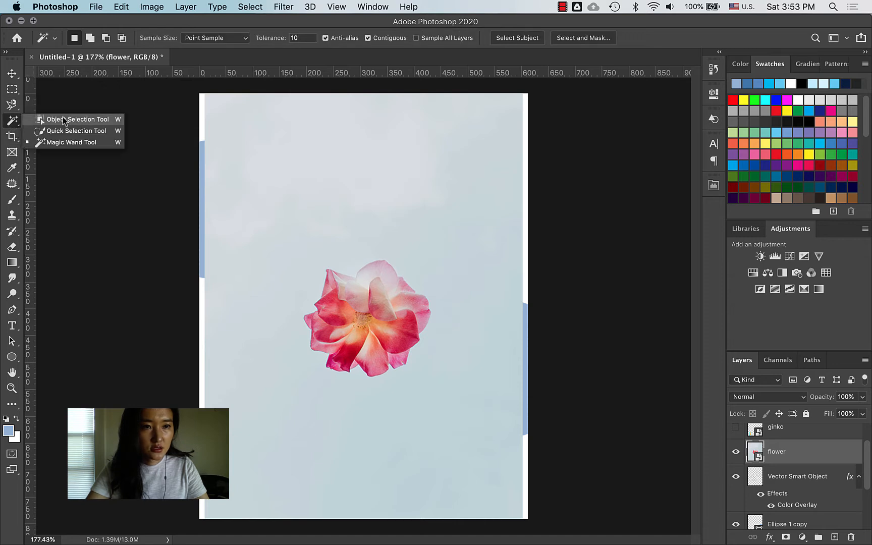
{"action": "left_click", "coordinate": [76, 130]}
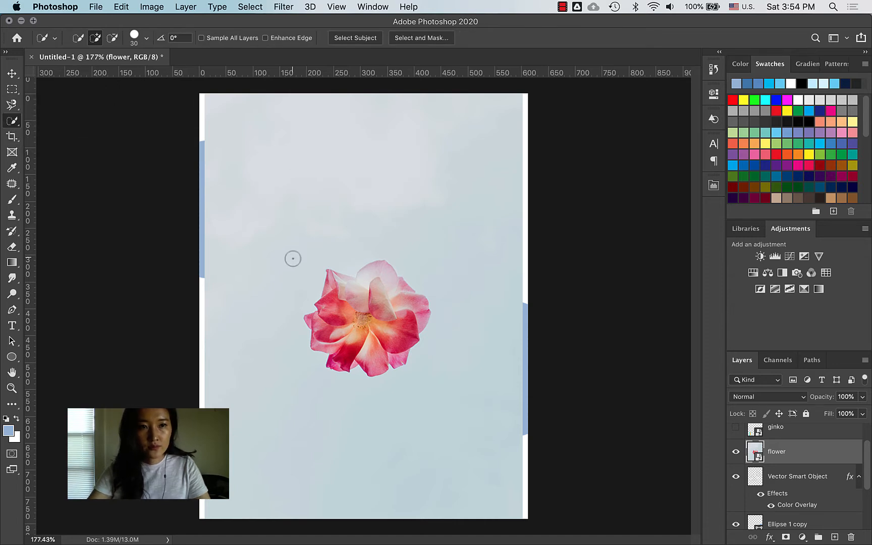
{"action": "left_click", "coordinate": [12, 127]}
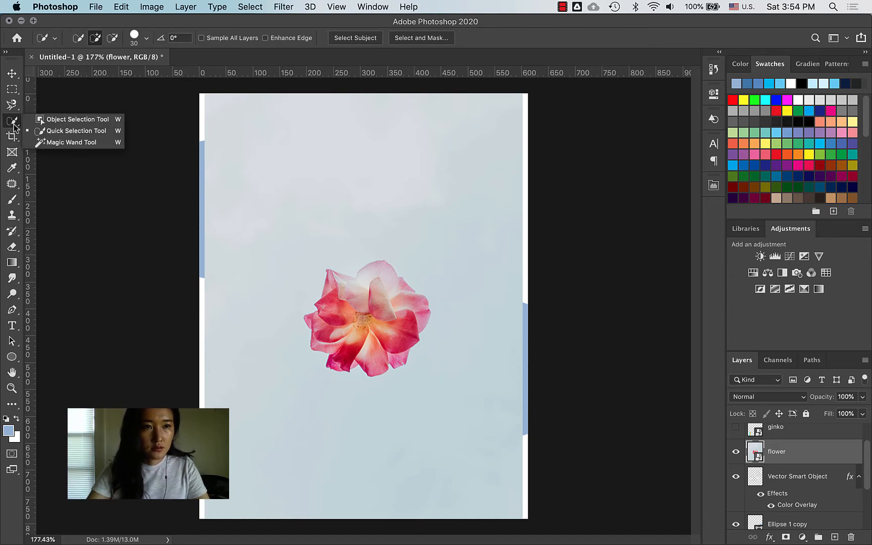
{"action": "left_click", "coordinate": [75, 120]}
{"action": "left_click_drag", "start_coordinate": [286, 238], "coordinate": [440, 398]}
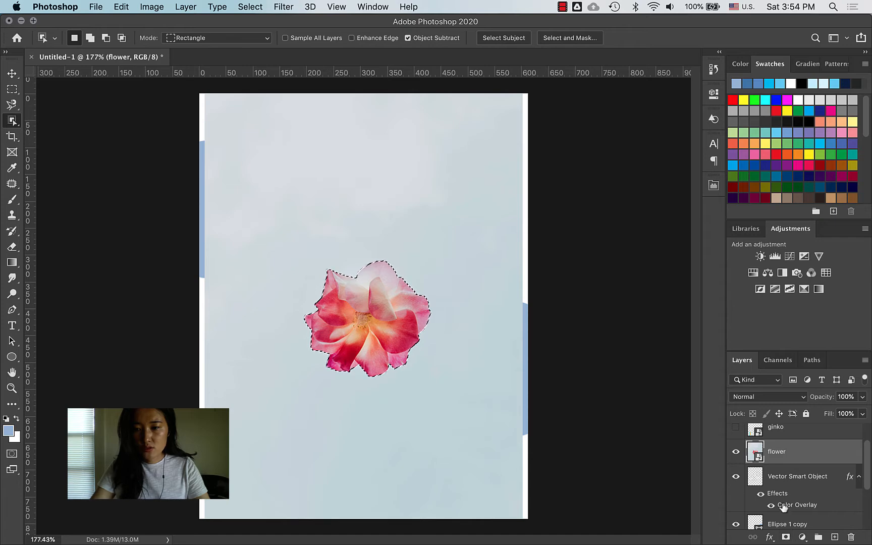
Step: Mask the flower layer to the rose, move it up-left over the left blue circle, and show poster.jpg
{"action": "left_click", "coordinate": [786, 538]}
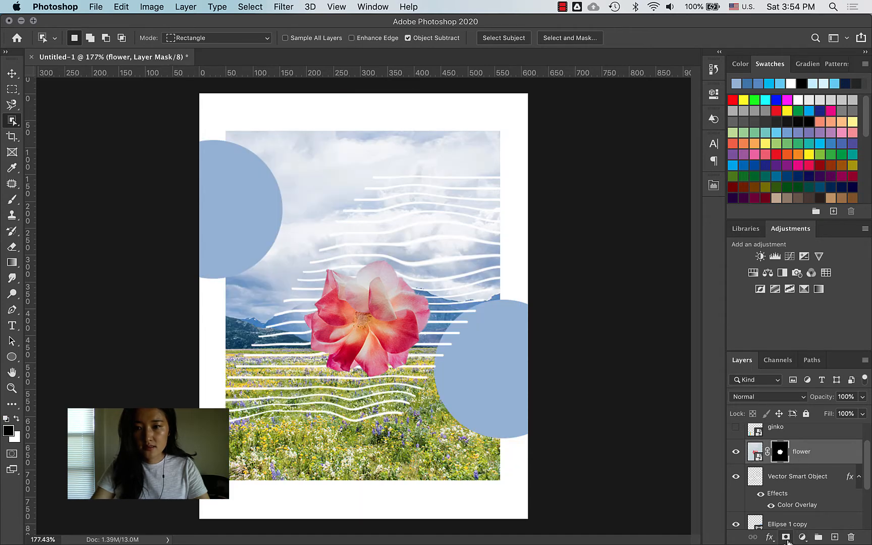
{"action": "key", "text": "v"}
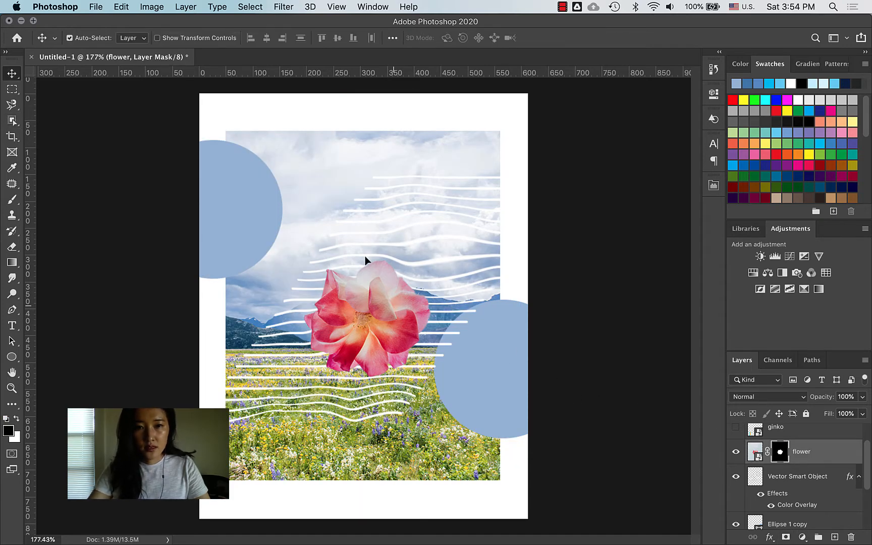
{"action": "left_click_drag", "start_coordinate": [393, 320], "coordinate": [312, 196]}
{"action": "key", "text": "ctrl+Up"}
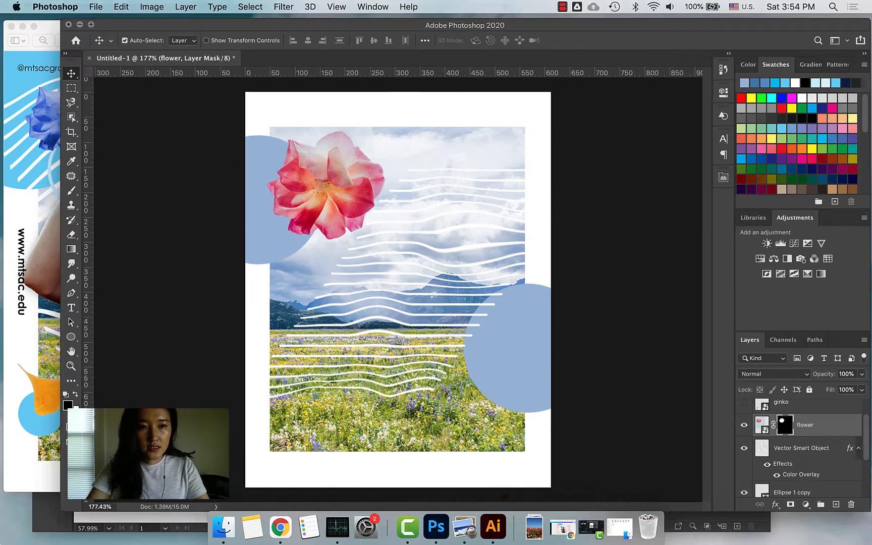
{"action": "left_click", "coordinate": [98, 156]}
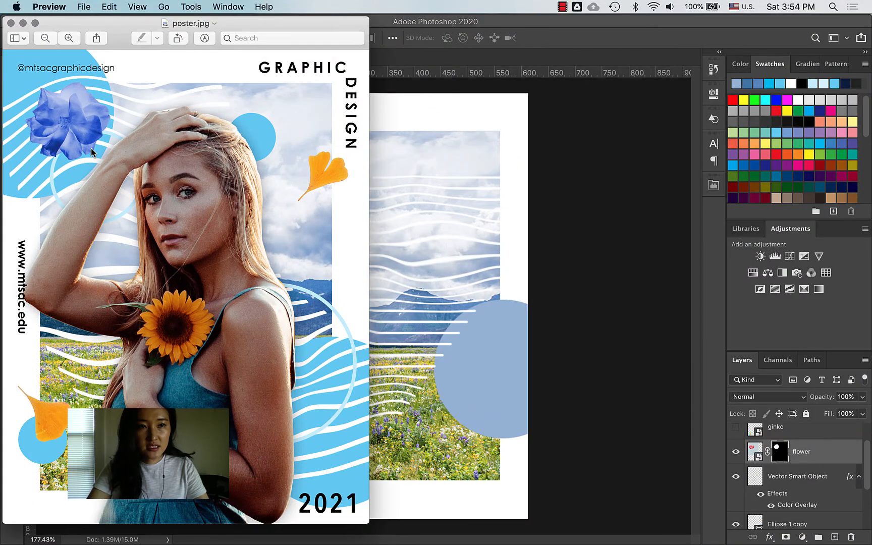
Step: Bring the Photoshop collage back in front of the poster.jpg reference
{"action": "left_click", "coordinate": [522, 267]}
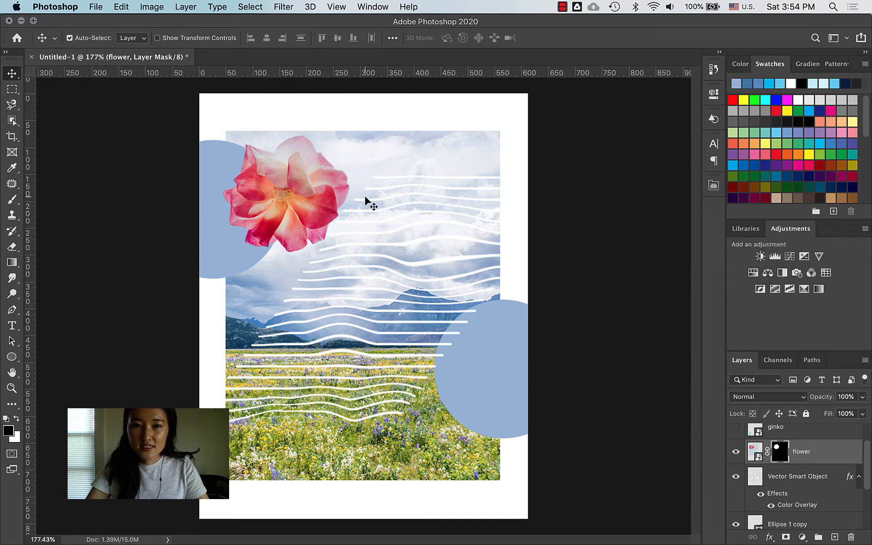
Step: Add a Hue/Saturation adjustment layer clipped to the flower layer
{"action": "left_click", "coordinate": [752, 275]}
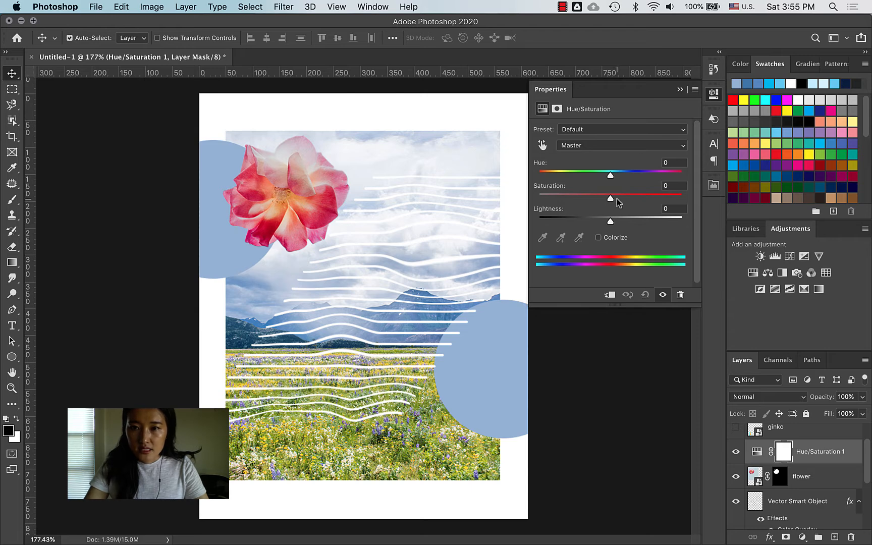
{"action": "left_click_drag", "start_coordinate": [616, 199], "coordinate": [659, 201]}
{"action": "scroll", "coordinate": [765, 507], "scroll_direction": "down", "scroll_amount": 5}
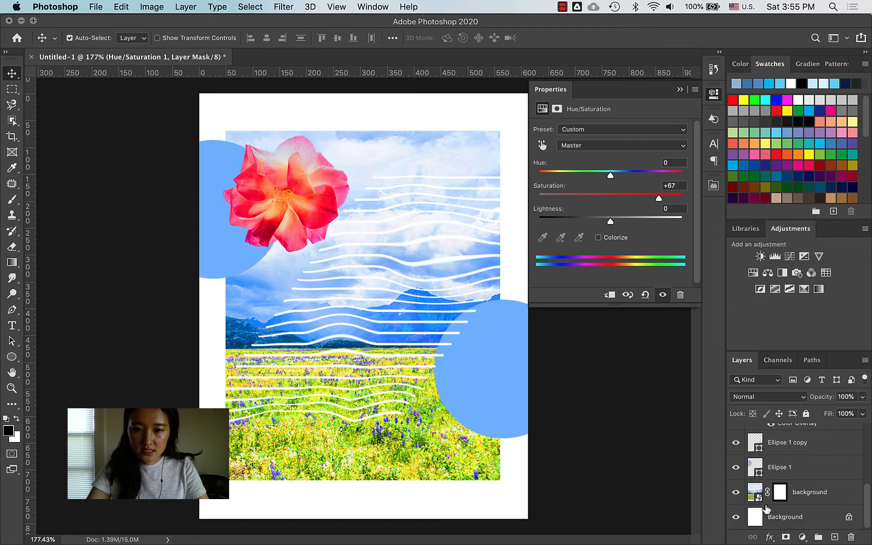
{"action": "scroll", "coordinate": [766, 509], "scroll_direction": "up", "scroll_amount": 4}
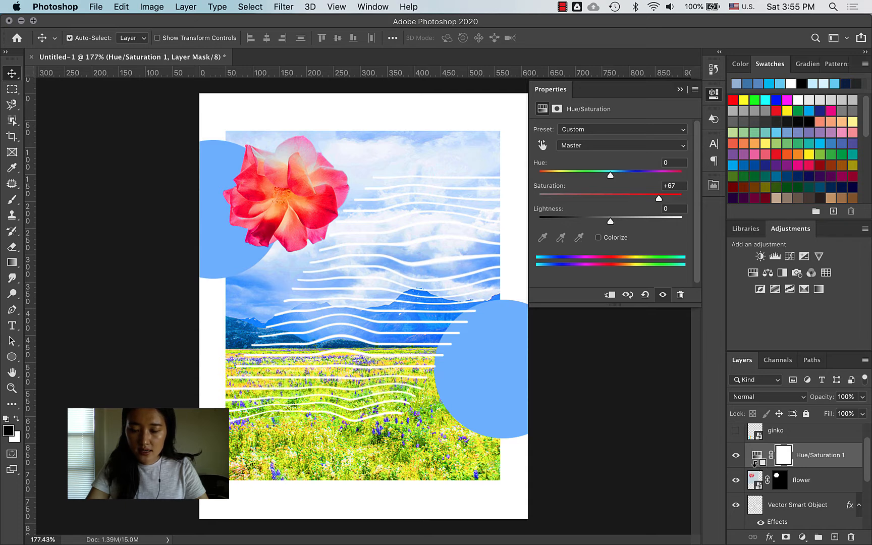
{"action": "left_click", "coordinate": [757, 467], "text": "alt"}
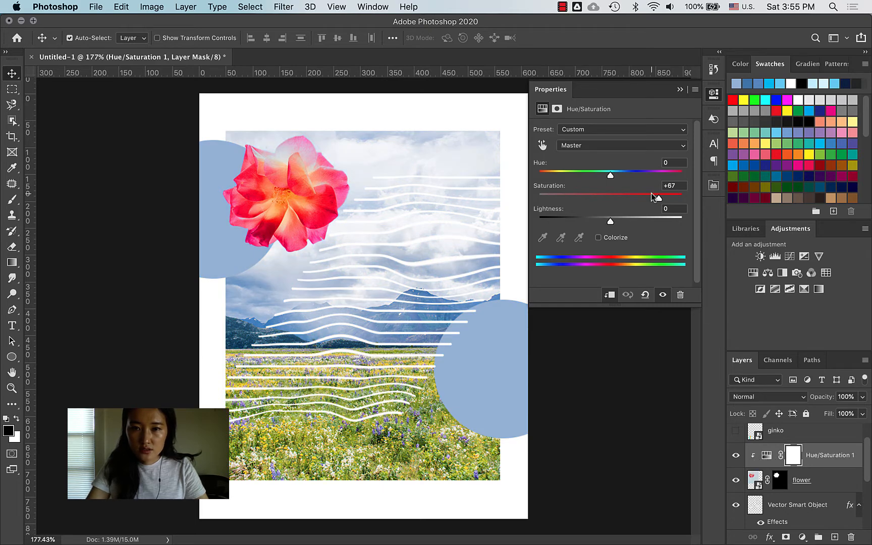
{"action": "left_click_drag", "start_coordinate": [660, 197], "coordinate": [626, 201]}
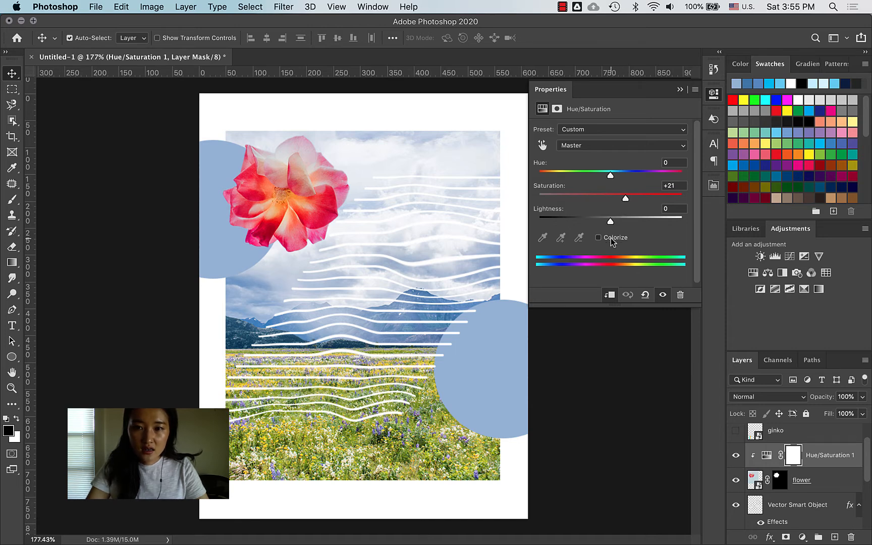
Step: Colorize the rose blue with Hue 230 and Saturation 51, then nudge it slightly left
{"action": "left_click", "coordinate": [600, 237]}
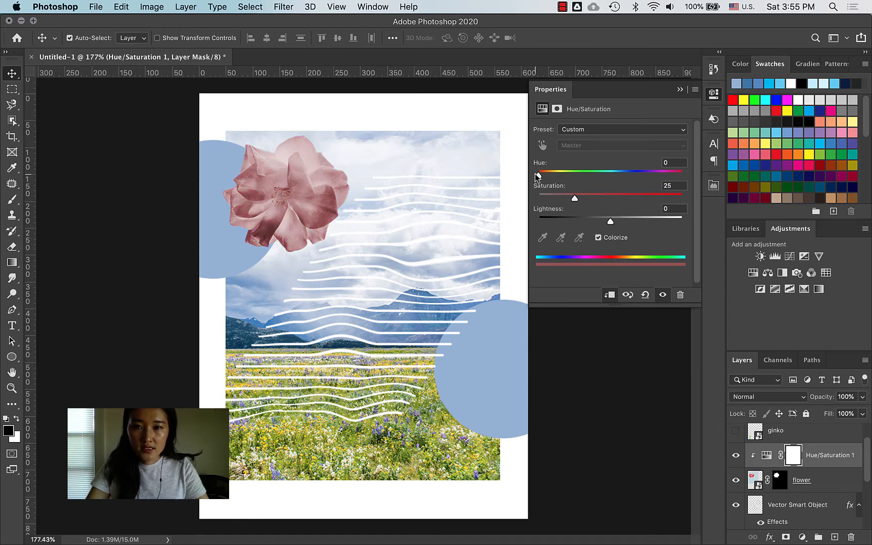
{"action": "left_click_drag", "start_coordinate": [538, 176], "coordinate": [631, 185]}
{"action": "left_click_drag", "start_coordinate": [574, 198], "coordinate": [611, 198]}
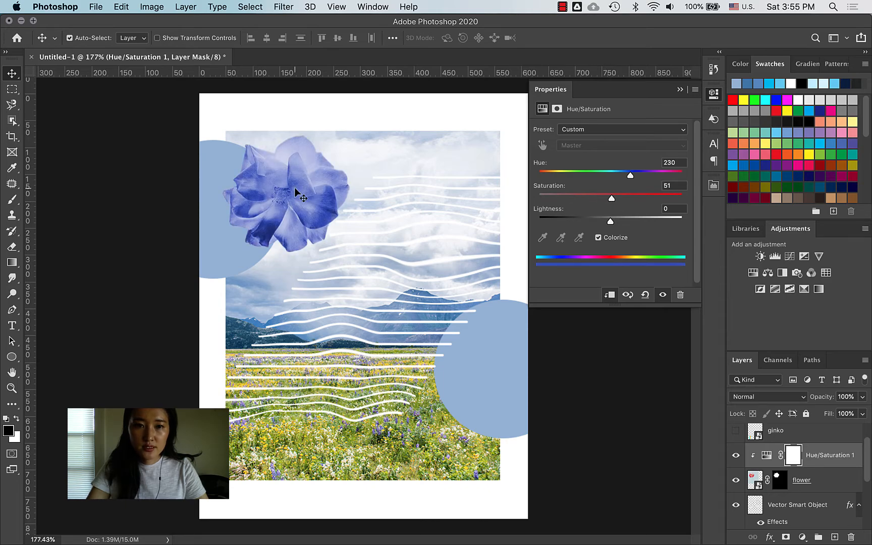
{"action": "left_click_drag", "start_coordinate": [296, 193], "coordinate": [289, 190]}
Step: Check the reference poster, then try Auto Tone on the landscape background layer and undo it
{"action": "key", "text": "ctrl+Up"}
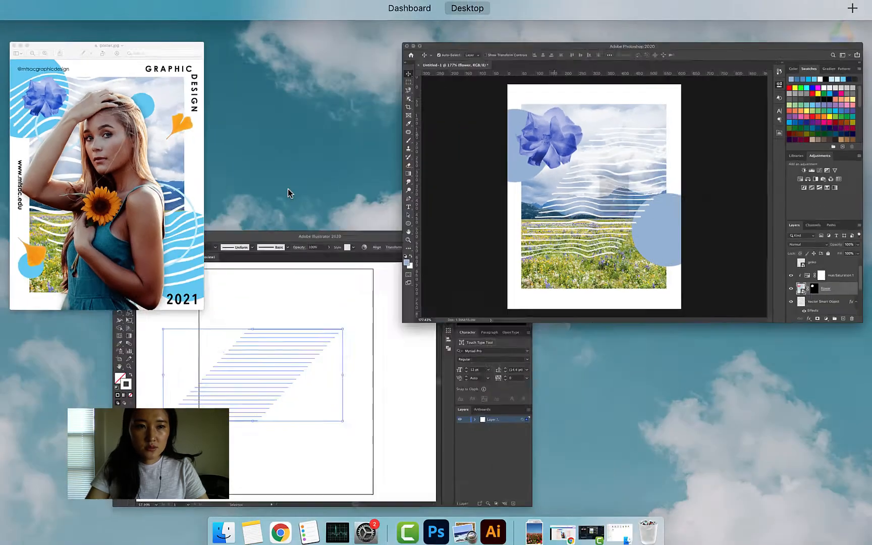
{"action": "left_click", "coordinate": [100, 156]}
{"action": "left_click", "coordinate": [476, 311]}
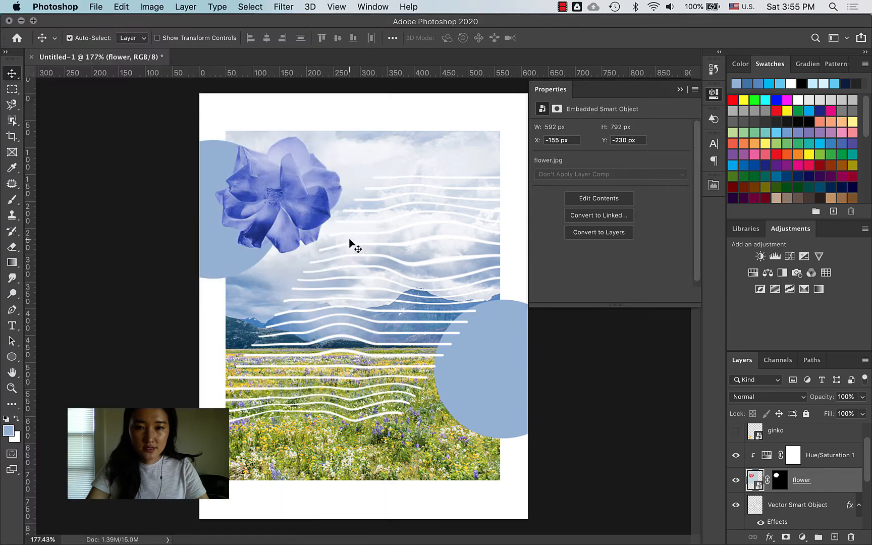
{"action": "left_click", "coordinate": [433, 414]}
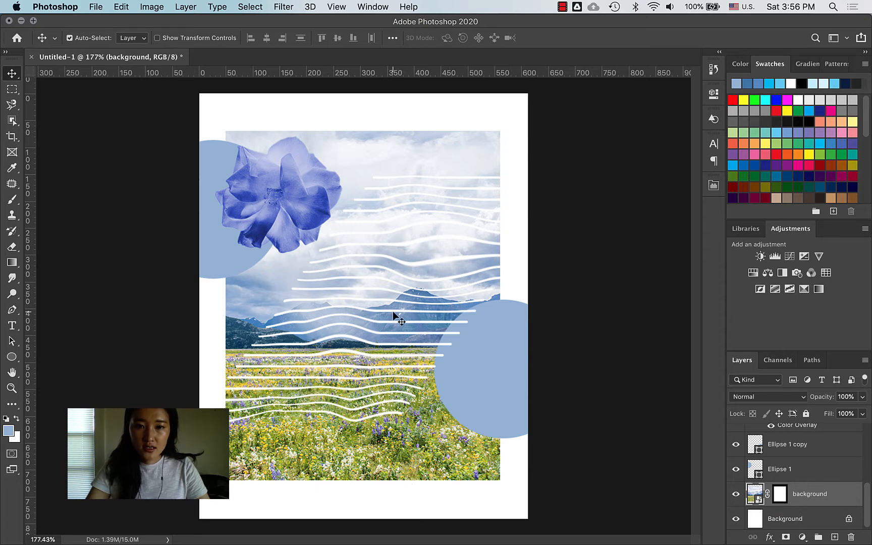
{"action": "left_click", "coordinate": [152, 7]}
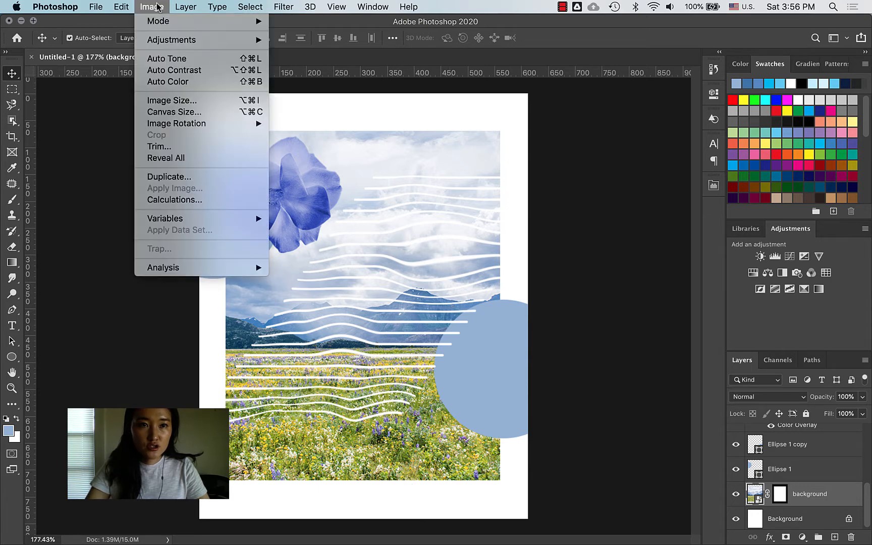
{"action": "left_click", "coordinate": [175, 59]}
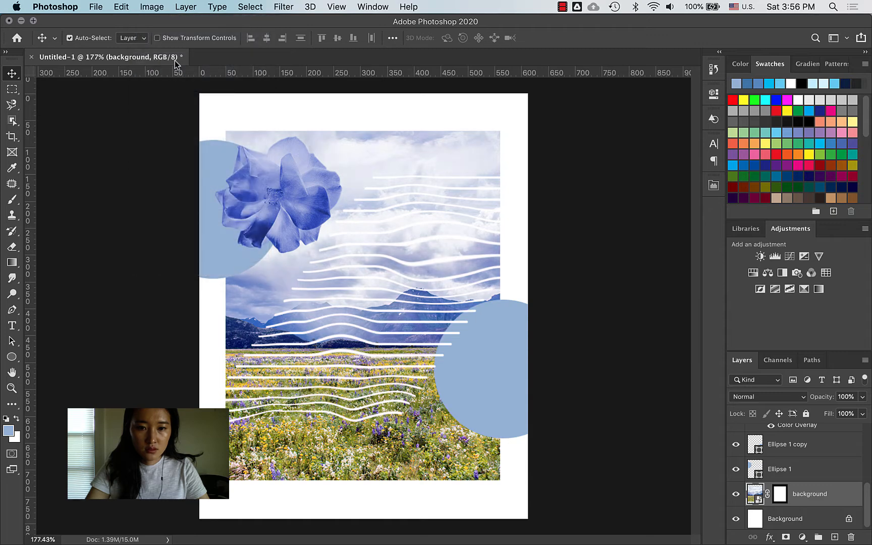
{"action": "key", "text": "super+z"}
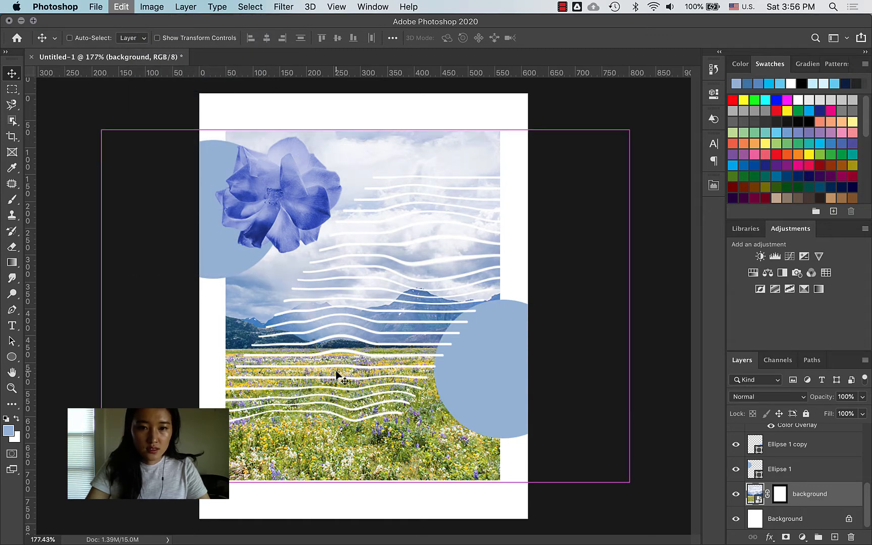
Step: Apply Auto Contrast to the landscape photo, then try Auto Color and undo it
{"action": "left_click", "coordinate": [151, 6]}
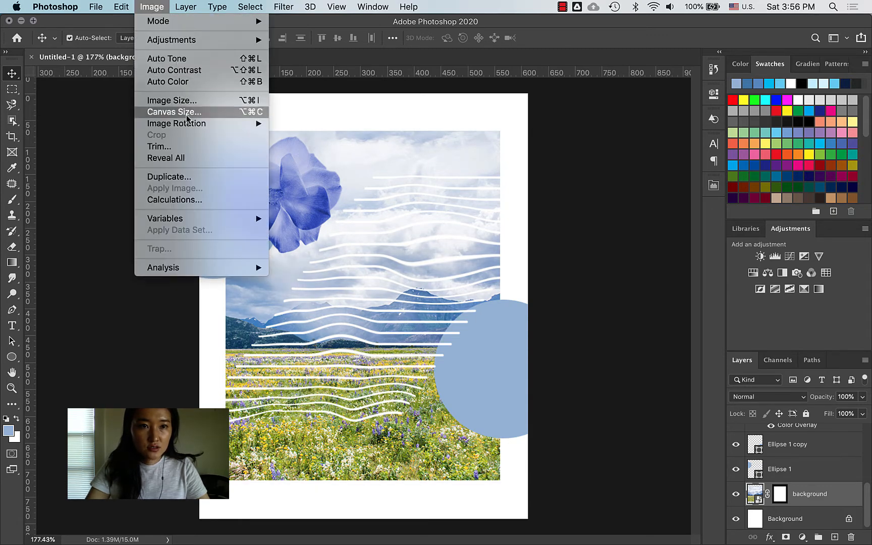
{"action": "left_click", "coordinate": [186, 71]}
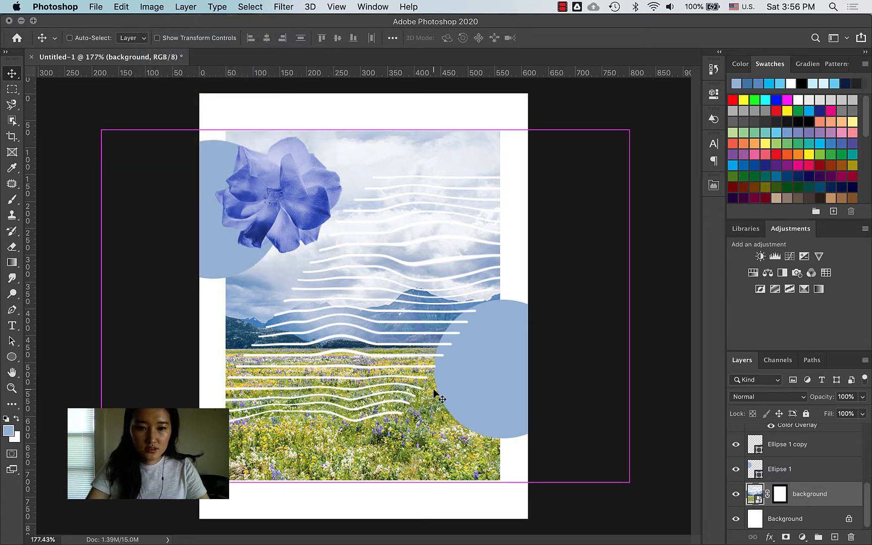
{"action": "left_click", "coordinate": [153, 6]}
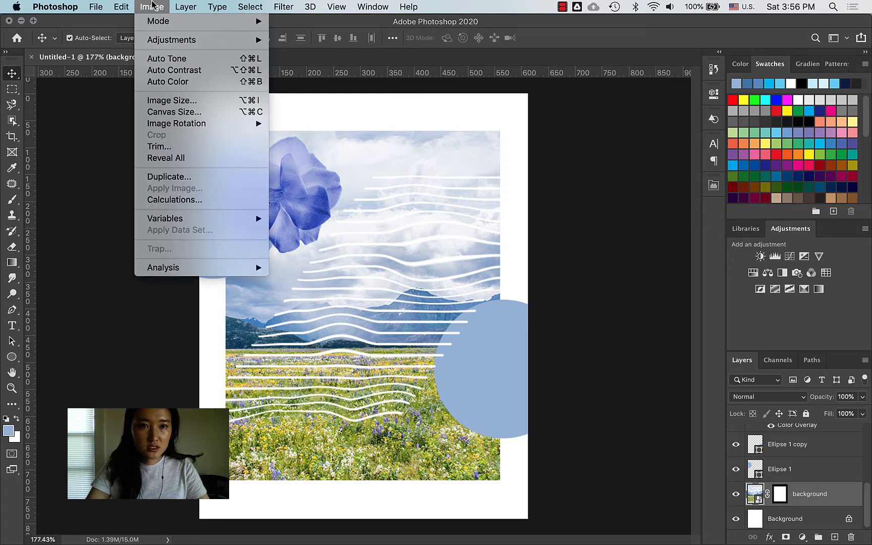
{"action": "left_click", "coordinate": [179, 86]}
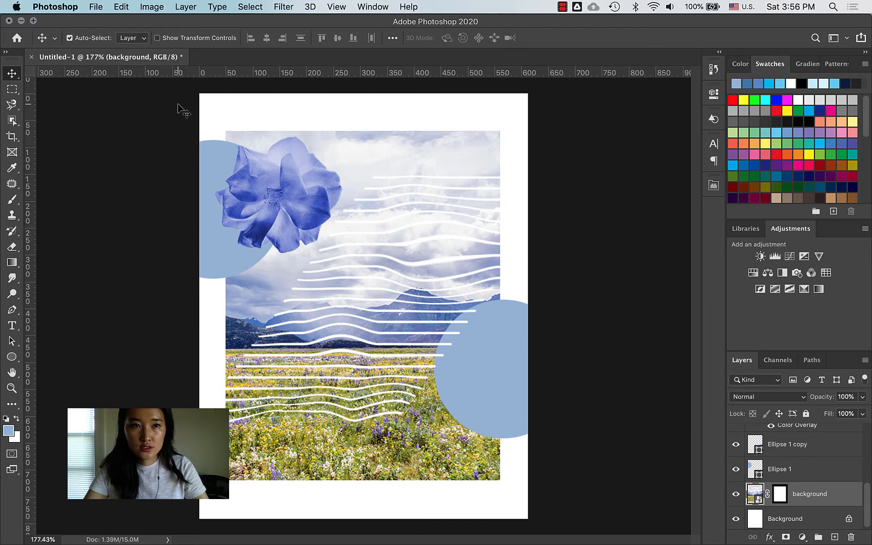
{"action": "left_click", "coordinate": [155, 7]}
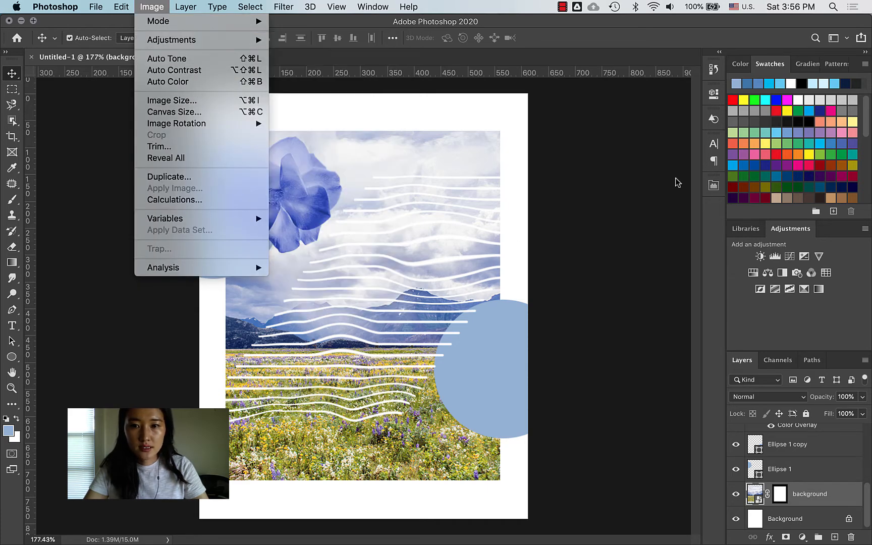
{"action": "left_click", "coordinate": [612, 195]}
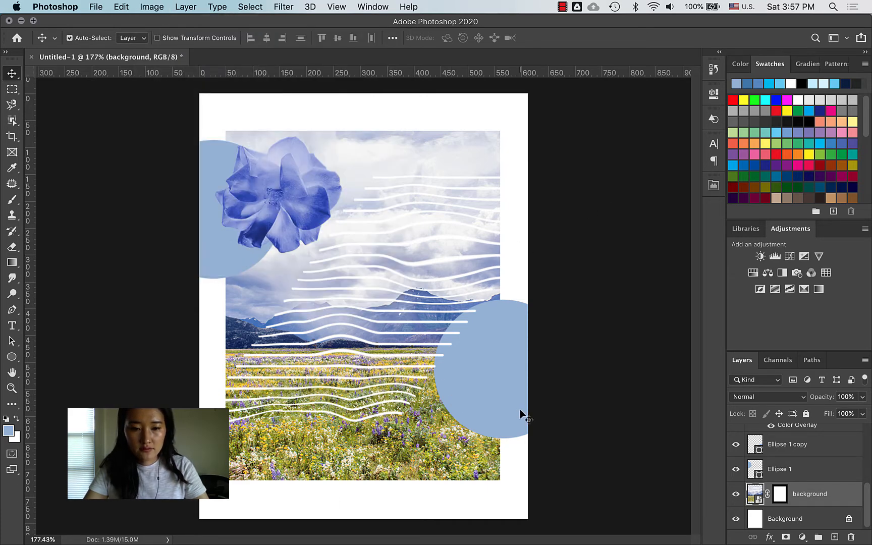
{"action": "key", "text": "super+z"}
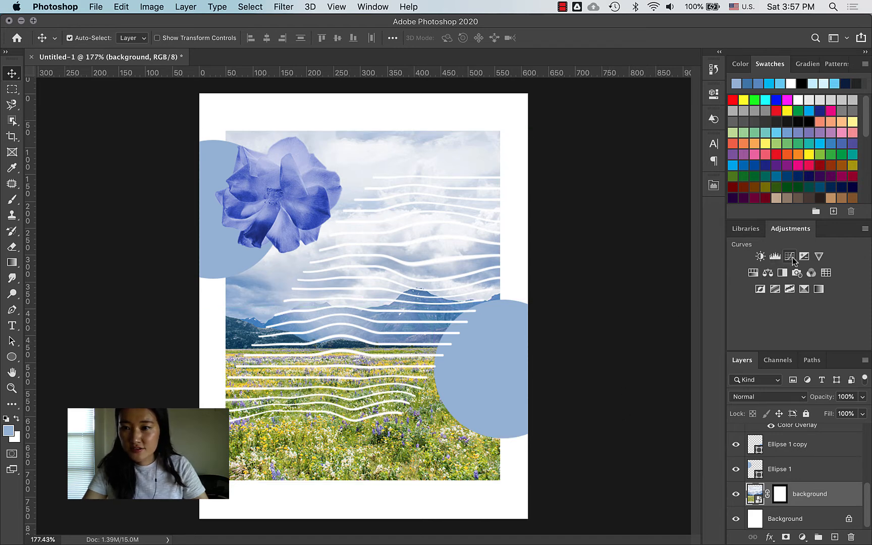
Step: Add a Vibrance layer clipped to the landscape, set Vibrance to +77, and toggle it to compare
{"action": "left_click", "coordinate": [819, 256]}
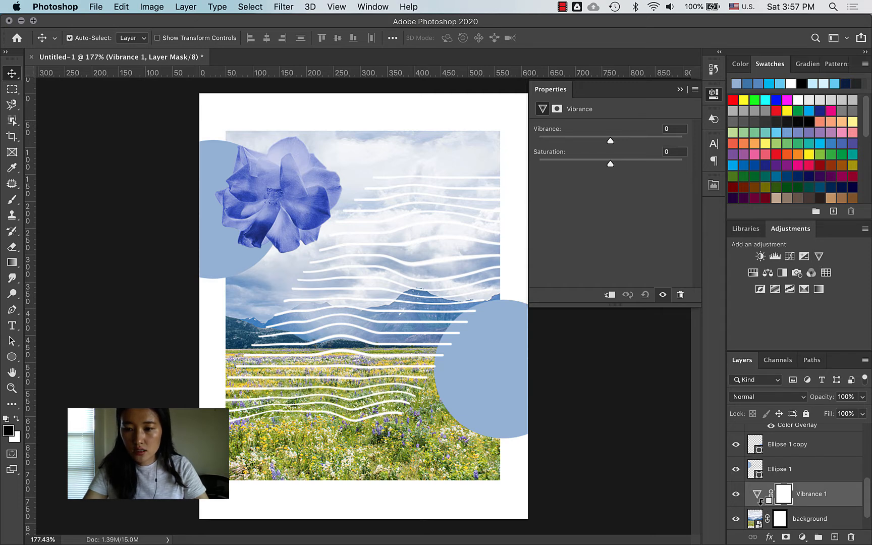
{"action": "left_click", "coordinate": [762, 499], "text": "alt"}
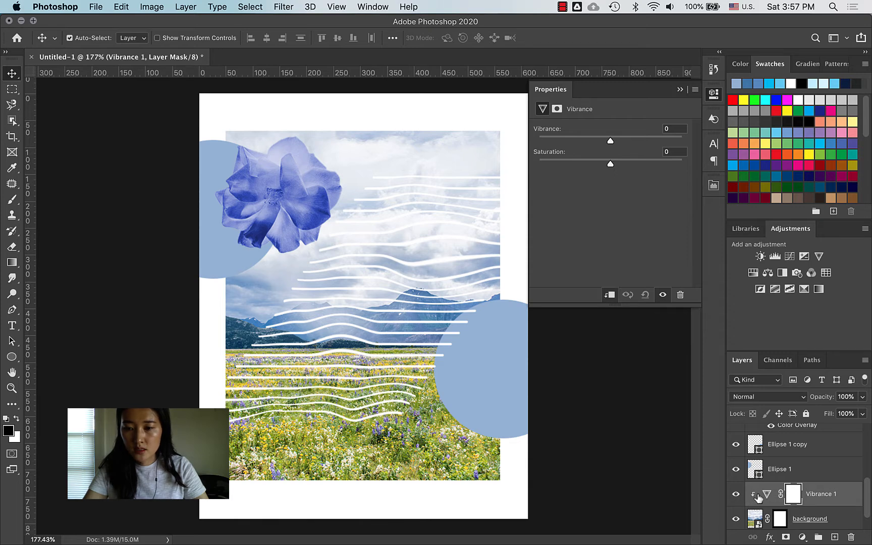
{"action": "left_click_drag", "start_coordinate": [616, 140], "coordinate": [666, 145]}
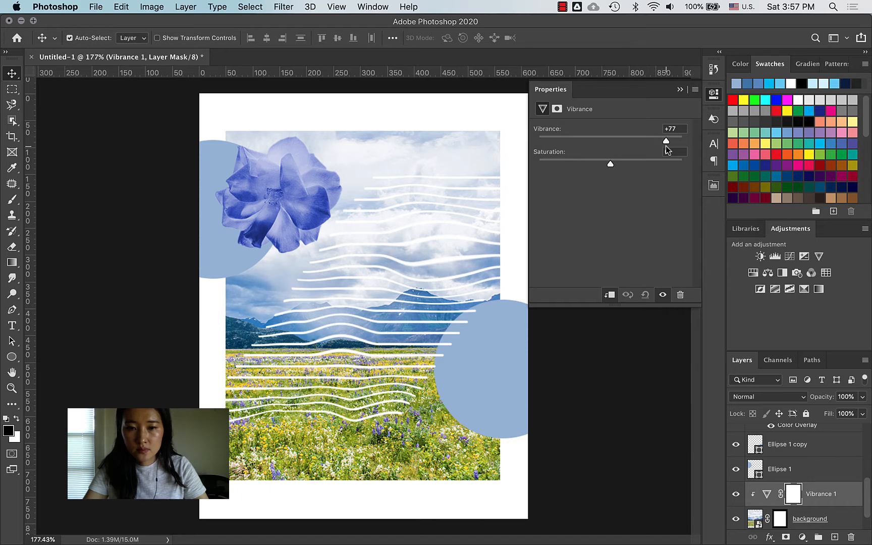
{"action": "left_click", "coordinate": [737, 494]}
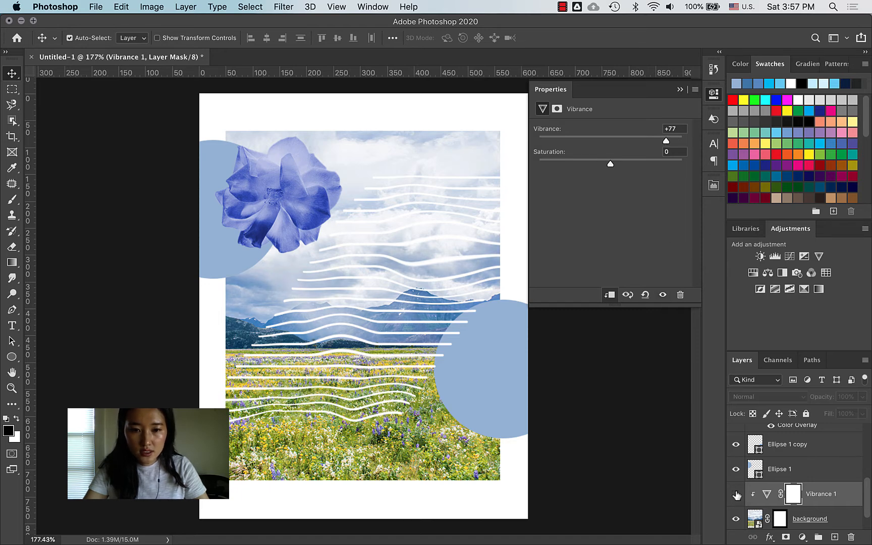
{"action": "left_click", "coordinate": [737, 495]}
{"action": "left_click", "coordinate": [737, 495]}
{"action": "left_click", "coordinate": [737, 495]}
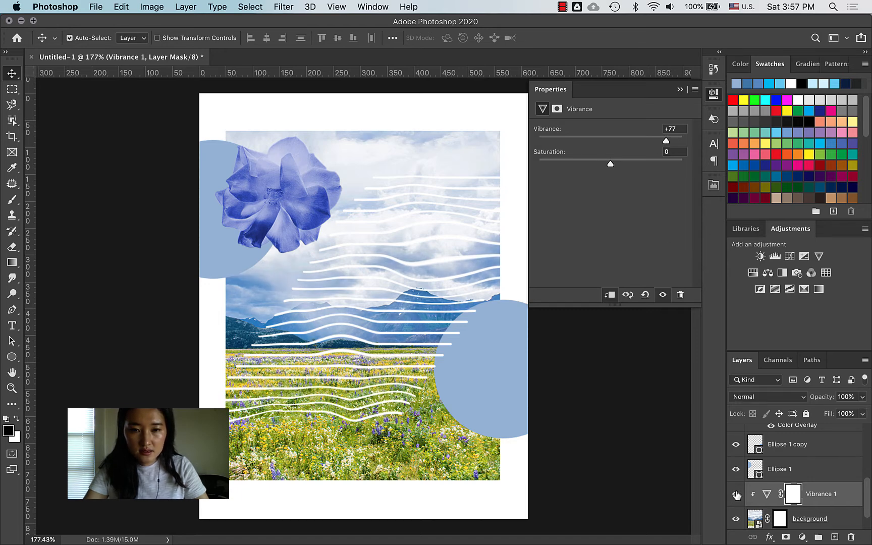
{"action": "left_click", "coordinate": [737, 495]}
{"action": "left_click", "coordinate": [737, 495]}
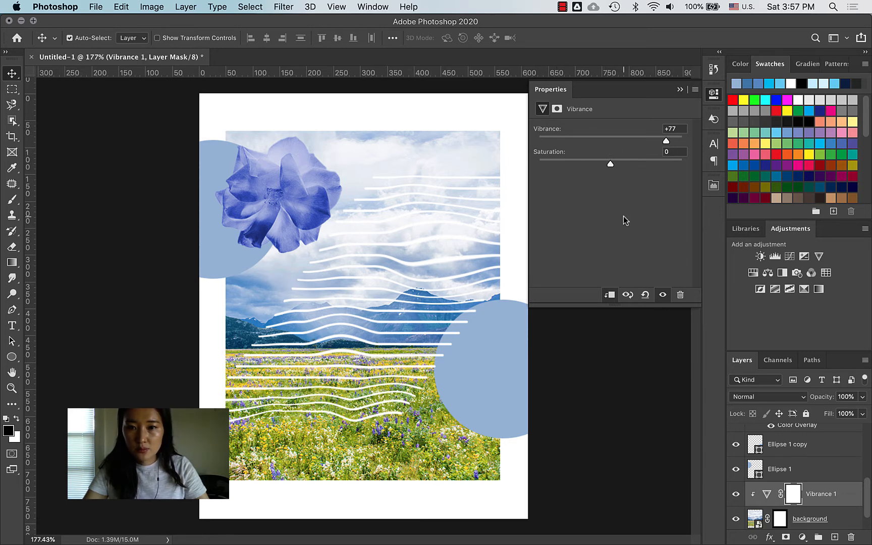
{"action": "key", "text": "ctrl+Up"}
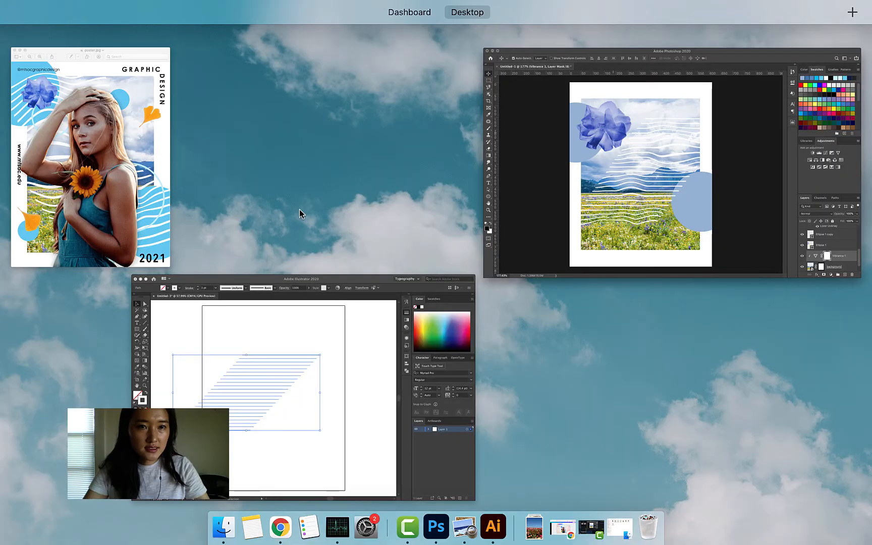
Step: Show the ginko layer, move it up, and enlarge it at the poster's lower left
{"action": "left_click", "coordinate": [555, 194]}
{"action": "scroll", "coordinate": [777, 464], "scroll_direction": "down", "scroll_amount": 1}
{"action": "scroll", "coordinate": [777, 464], "scroll_direction": "up", "scroll_amount": 2}
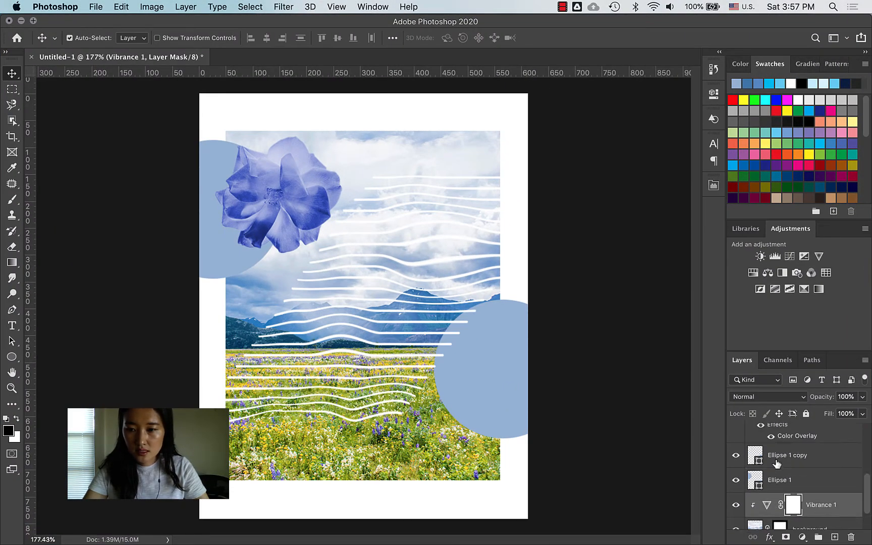
{"action": "scroll", "coordinate": [777, 463], "scroll_direction": "up", "scroll_amount": 5}
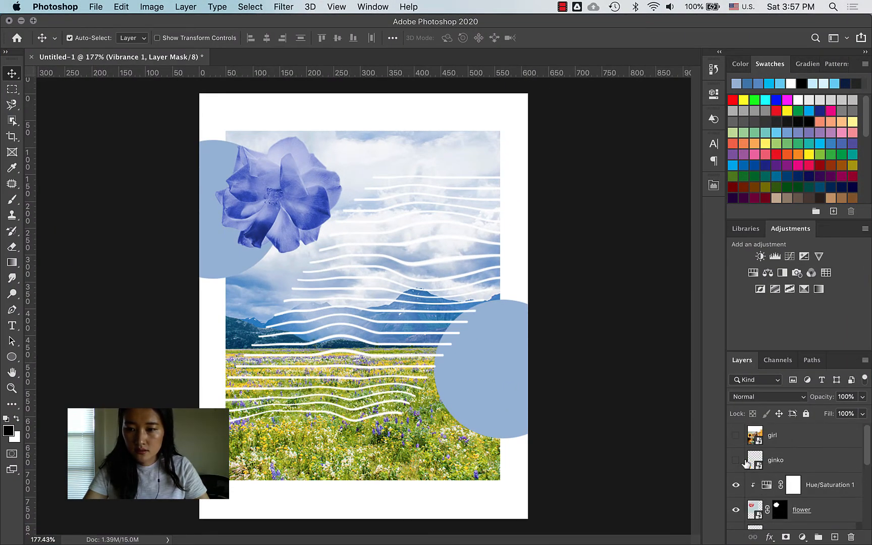
{"action": "left_click", "coordinate": [735, 460]}
{"action": "left_click_drag", "start_coordinate": [249, 464], "coordinate": [250, 384]}
{"action": "key", "text": "super+t"}
{"action": "left_click_drag", "start_coordinate": [283, 349], "coordinate": [315, 302]}
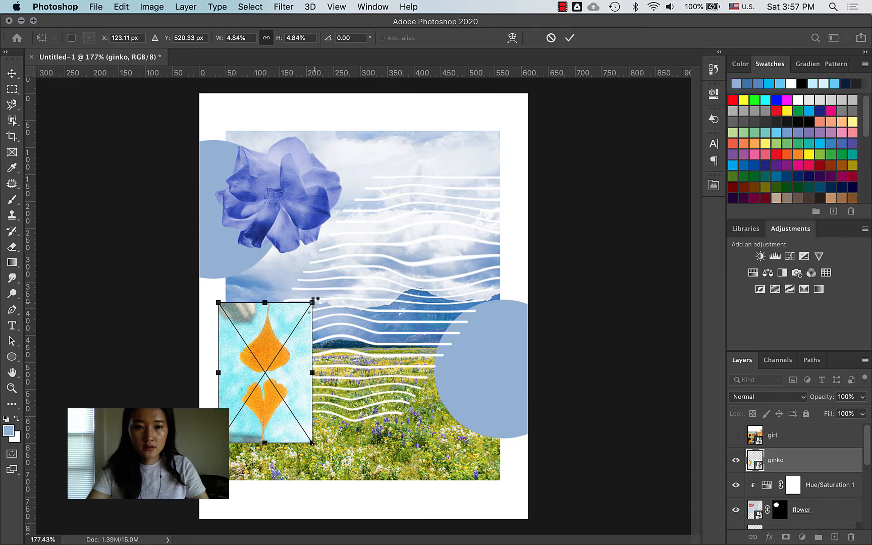
{"action": "key", "text": "Return"}
Step: Switch to the Object Selection Tool from the selection tool flyout
{"action": "left_click", "coordinate": [12, 104]}
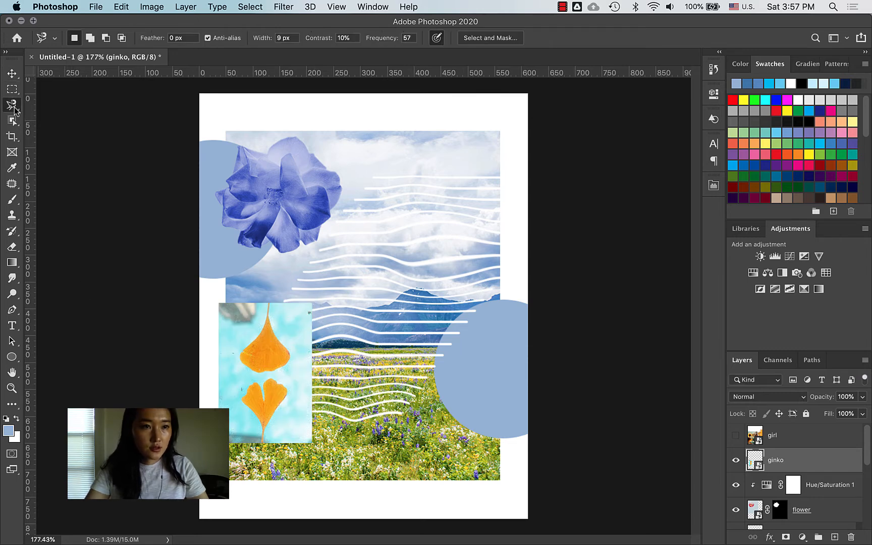
{"action": "left_click", "coordinate": [14, 107]}
{"action": "left_click", "coordinate": [10, 122]}
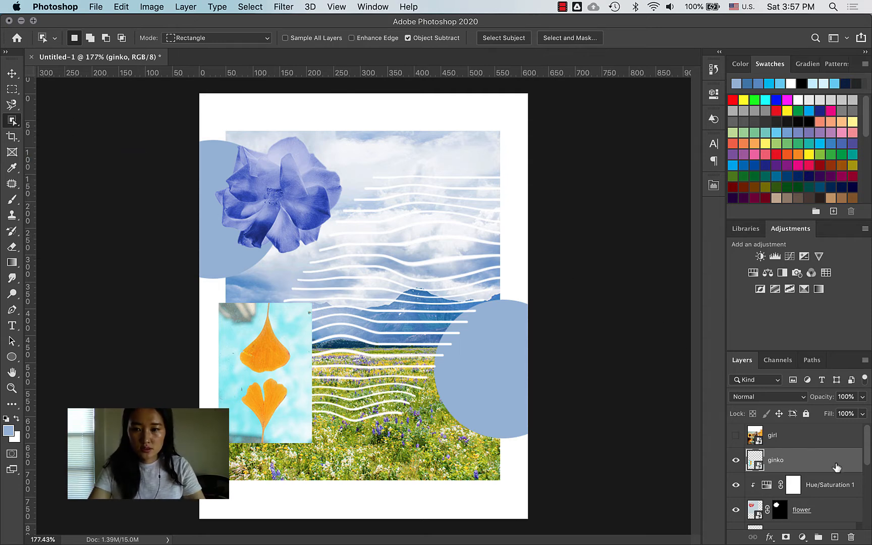
Step: Duplicate the ginko layer and move the copy up and right over the sky
{"action": "left_click_drag", "start_coordinate": [837, 469], "coordinate": [835, 537]}
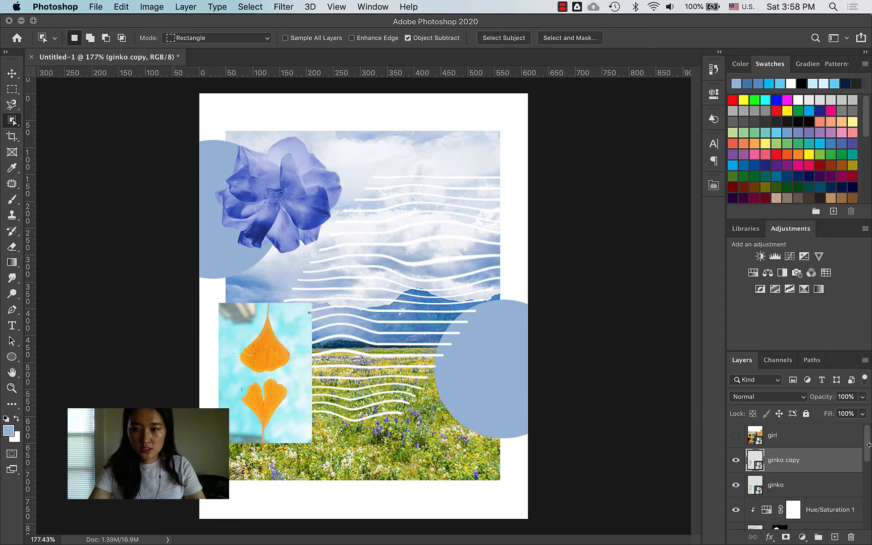
{"action": "key", "text": "super+z"}
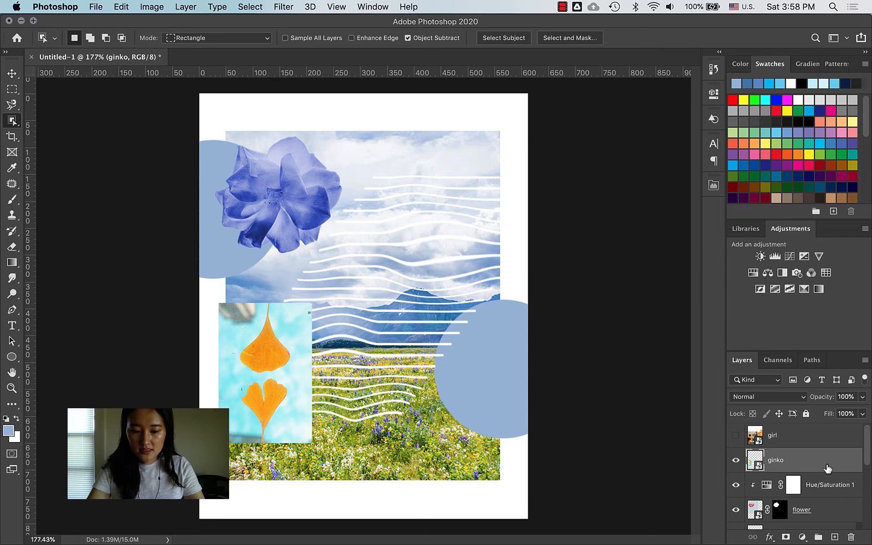
{"action": "key", "text": "super+v"}
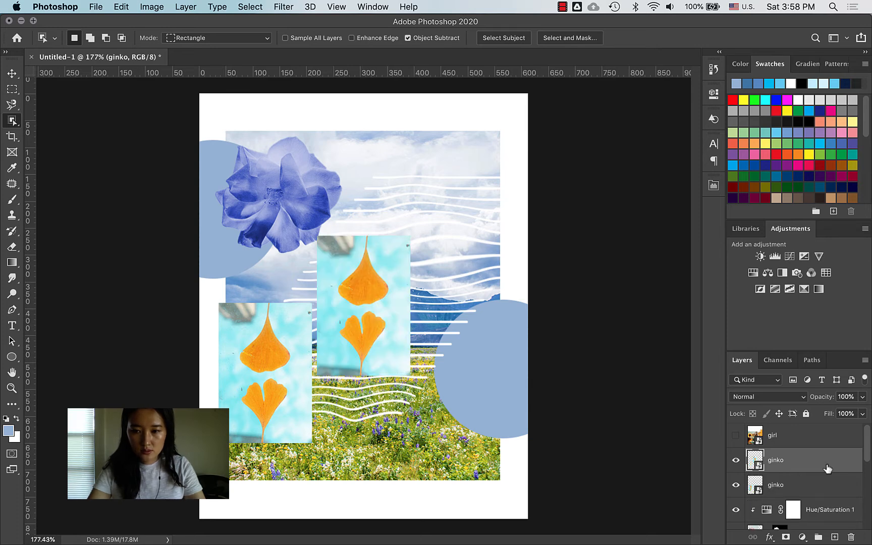
{"action": "key", "text": "super+z"}
{"action": "left_click_drag", "start_coordinate": [845, 462], "coordinate": [833, 538]}
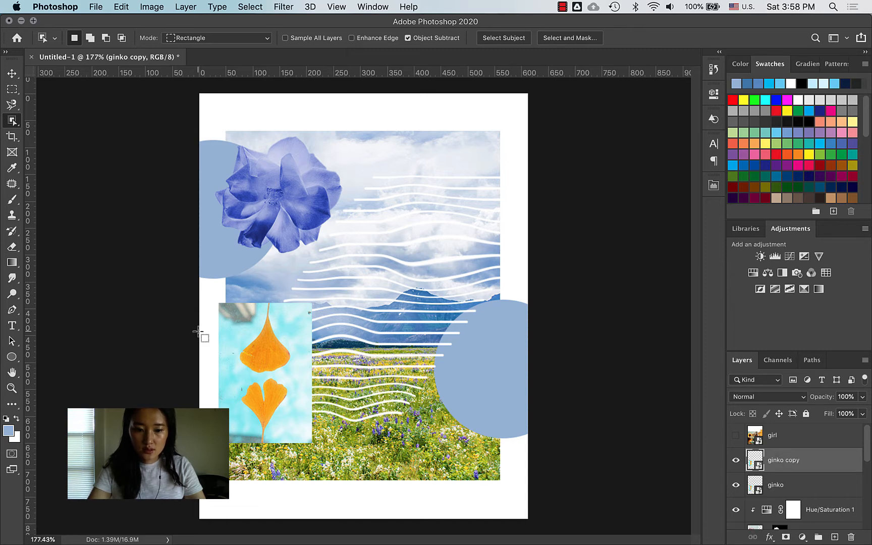
{"action": "key", "text": "v"}
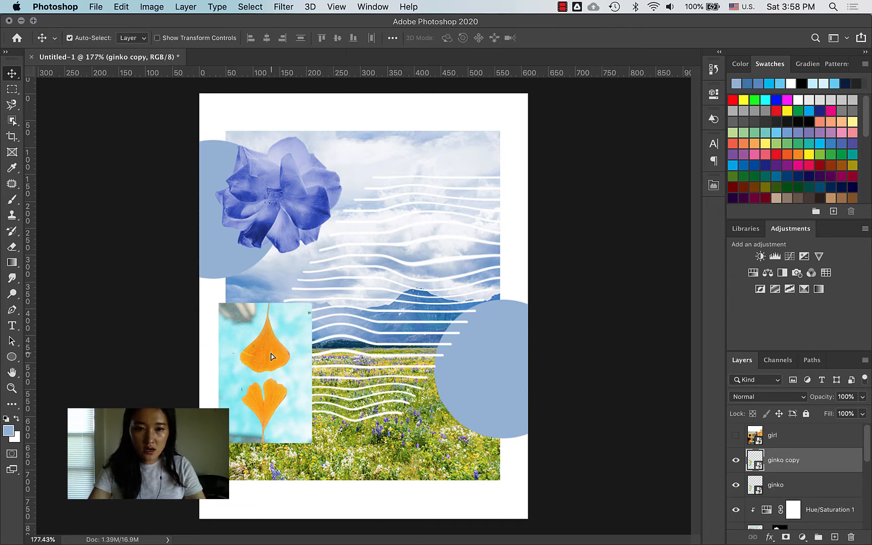
{"action": "left_click_drag", "start_coordinate": [271, 357], "coordinate": [420, 252]}
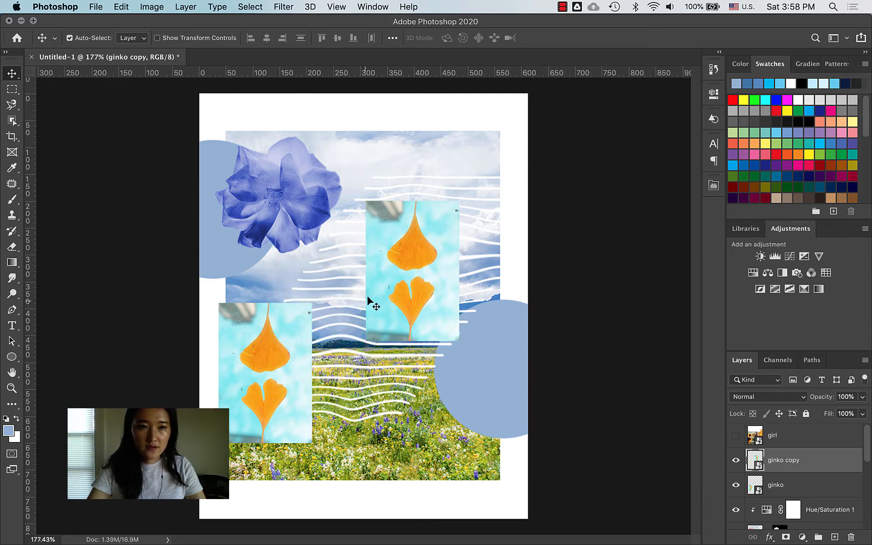
Step: Try Object Selection on the ginkgo's lower leaf, which reports no object found
{"action": "left_click", "coordinate": [12, 121]}
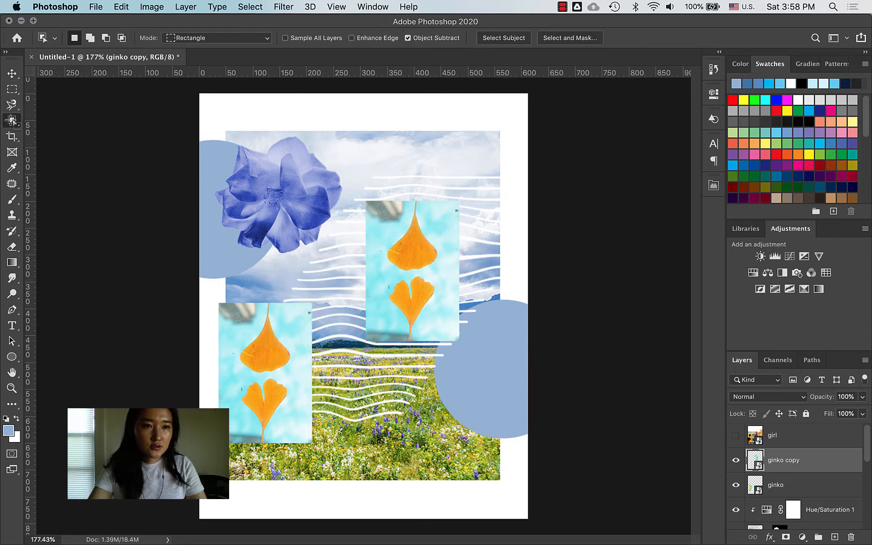
{"action": "left_click_drag", "start_coordinate": [12, 122], "coordinate": [60, 121]}
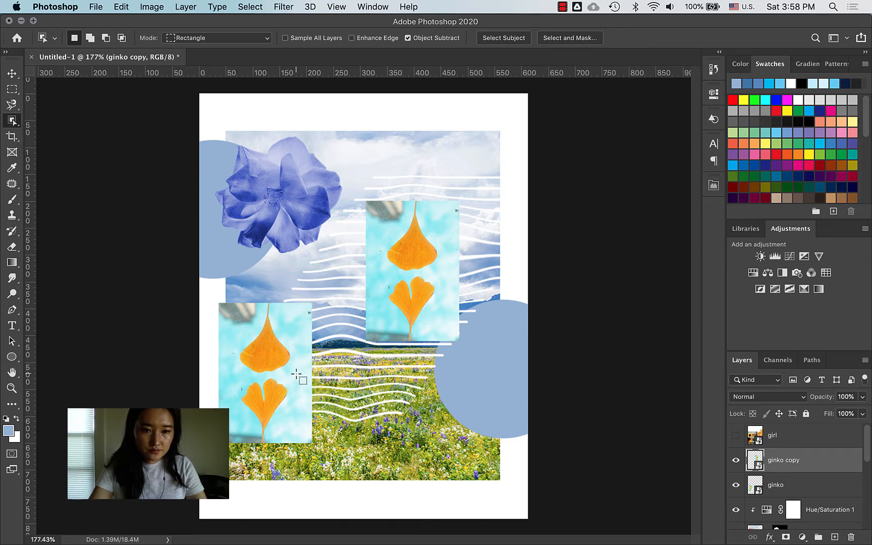
{"action": "left_click_drag", "start_coordinate": [297, 373], "coordinate": [233, 452]}
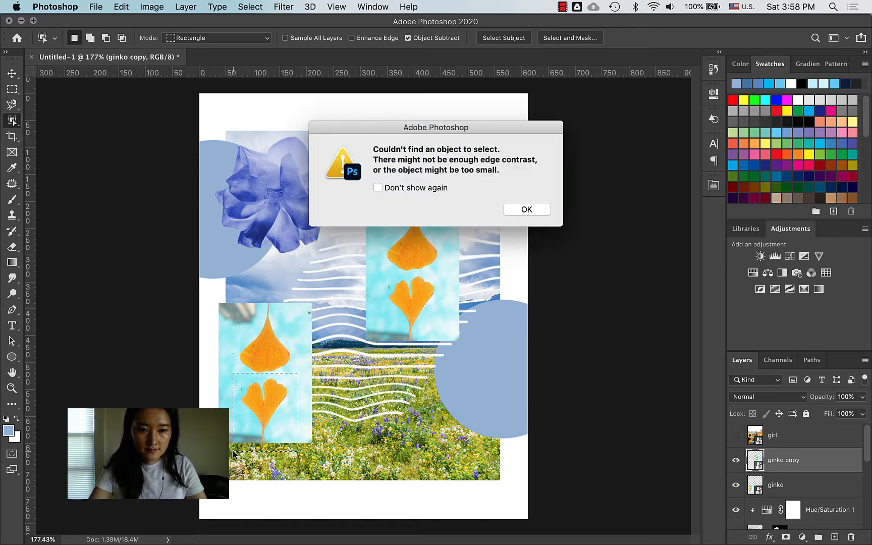
Step: Mask the original ginko layer to its heart-shaped lower leaf using Object Selection
{"action": "left_click", "coordinate": [526, 209]}
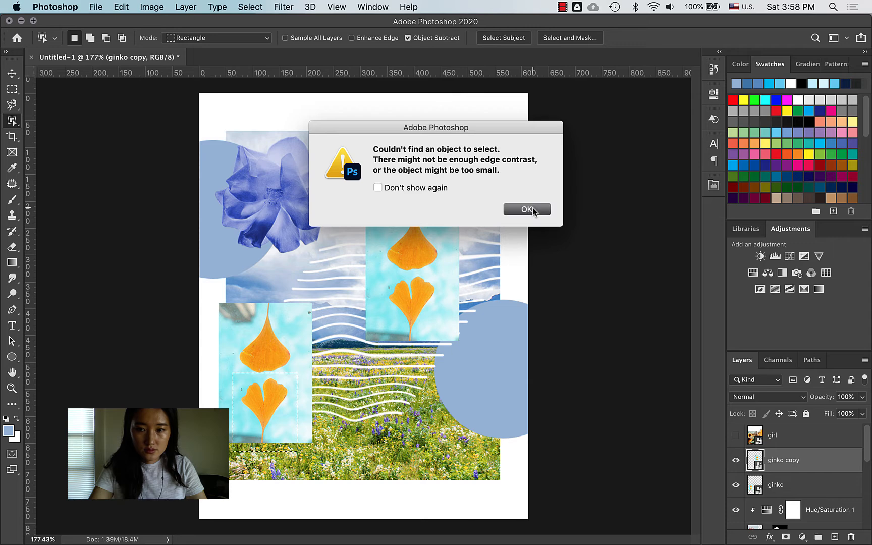
{"action": "left_click", "coordinate": [793, 486]}
{"action": "left_click_drag", "start_coordinate": [297, 373], "coordinate": [238, 442]}
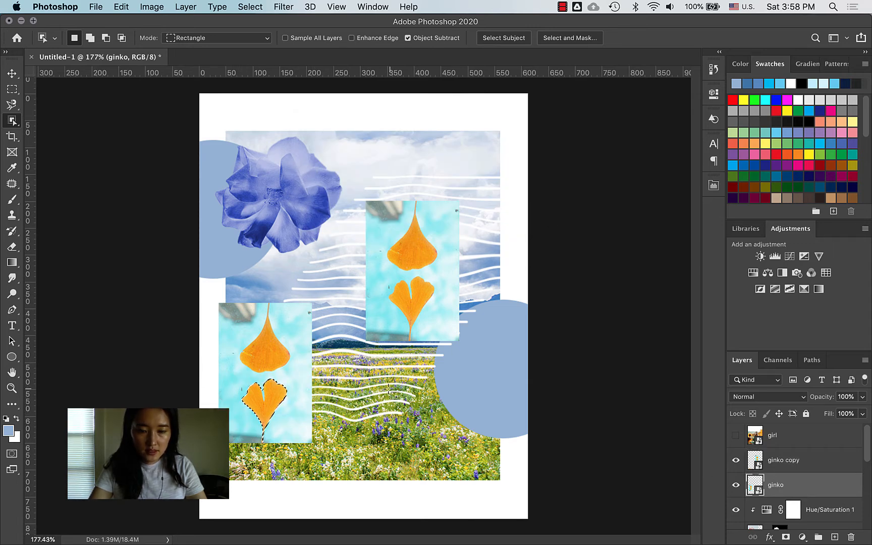
{"action": "left_click", "coordinate": [786, 537]}
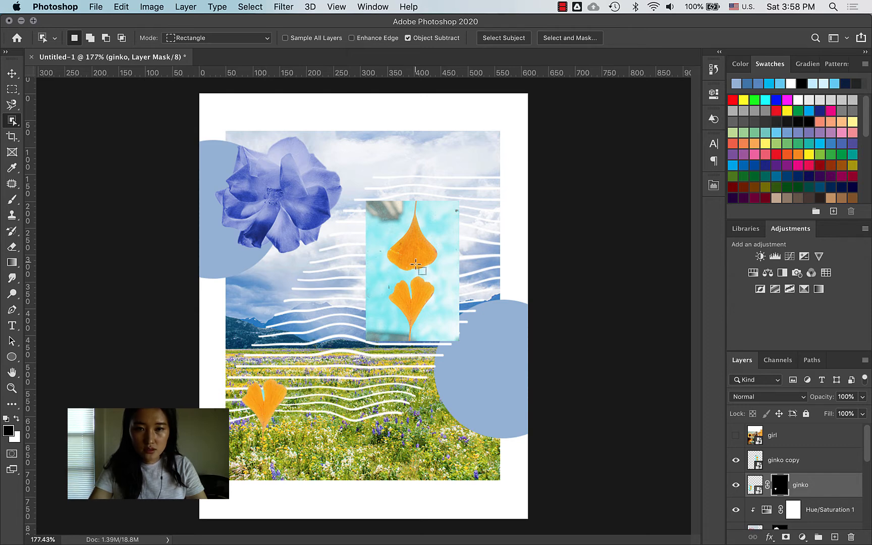
{"action": "left_click_drag", "start_coordinate": [378, 196], "coordinate": [445, 268]}
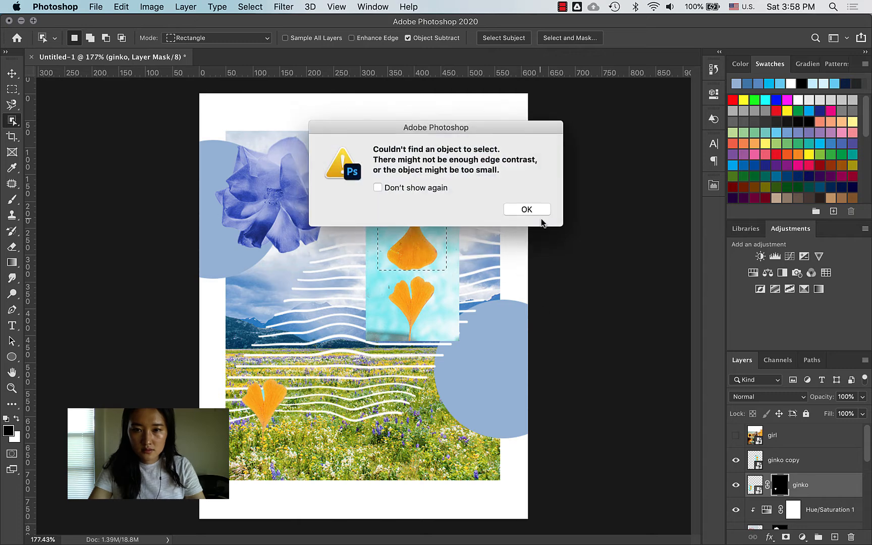
{"action": "left_click", "coordinate": [534, 212]}
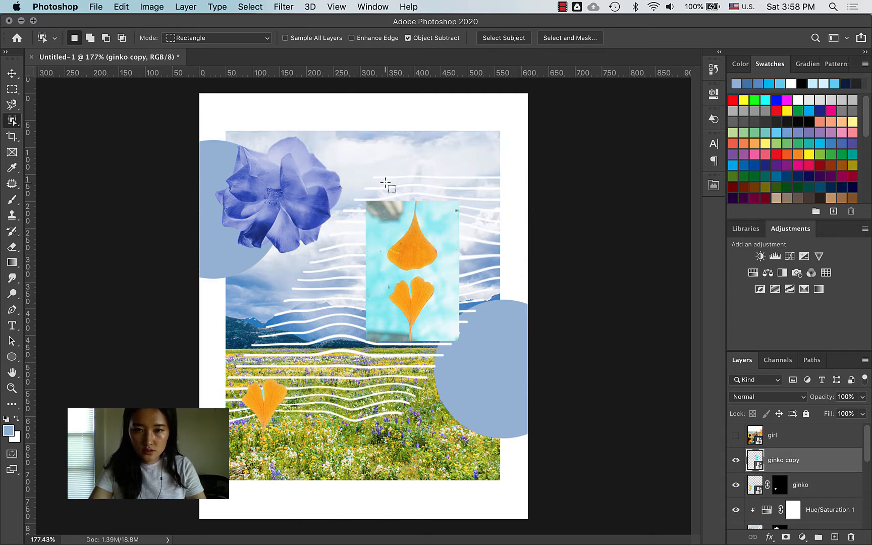
Step: Select the copy's upper leaf, adding its stem and trimming excess with the Polygonal Lasso
{"action": "left_click_drag", "start_coordinate": [366, 190], "coordinate": [445, 273]}
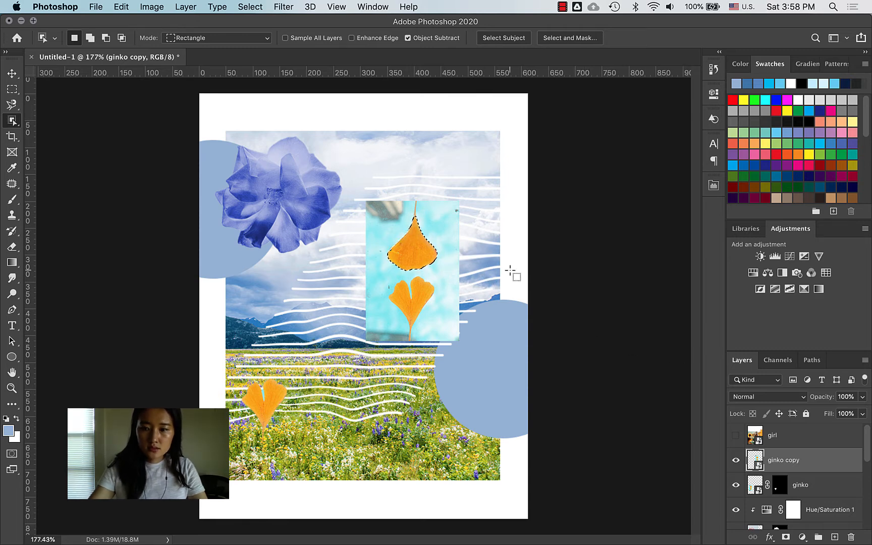
{"action": "key", "text": "z"}
{"action": "left_click_drag", "start_coordinate": [423, 211], "coordinate": [506, 180]}
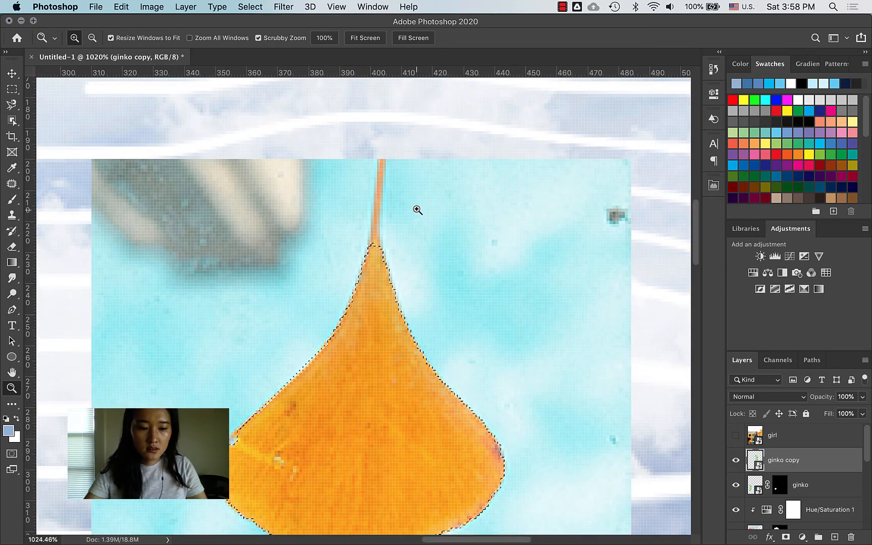
{"action": "left_click", "coordinate": [11, 106]}
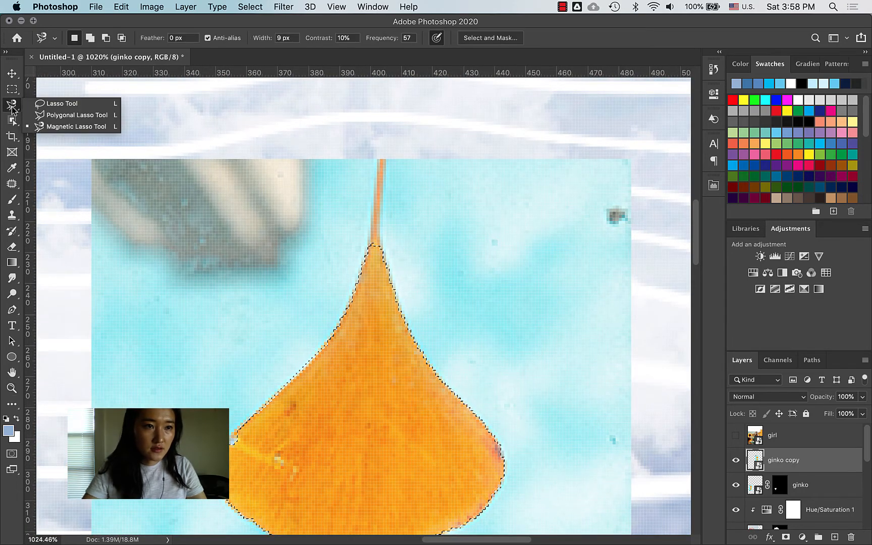
{"action": "left_click", "coordinate": [76, 115]}
{"action": "key", "text": "shift"}
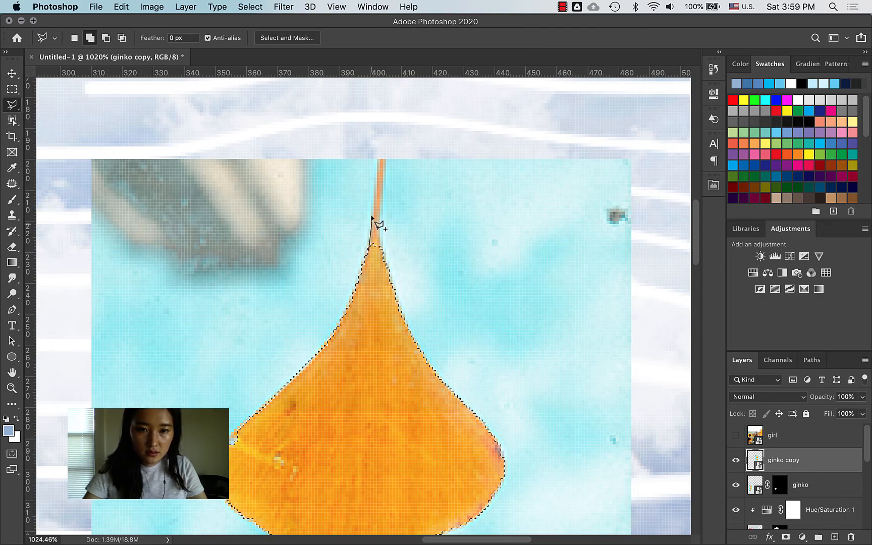
{"action": "left_click", "coordinate": [379, 160]}
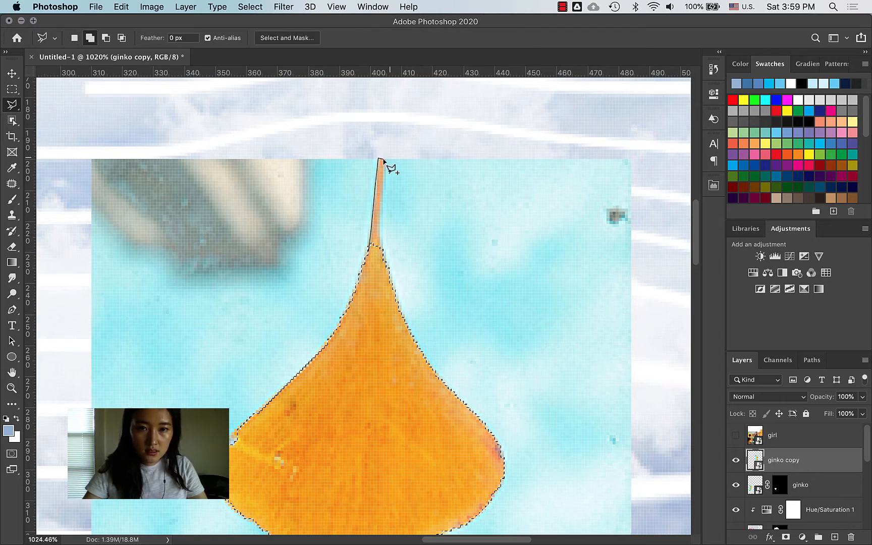
{"action": "left_click", "coordinate": [384, 160]}
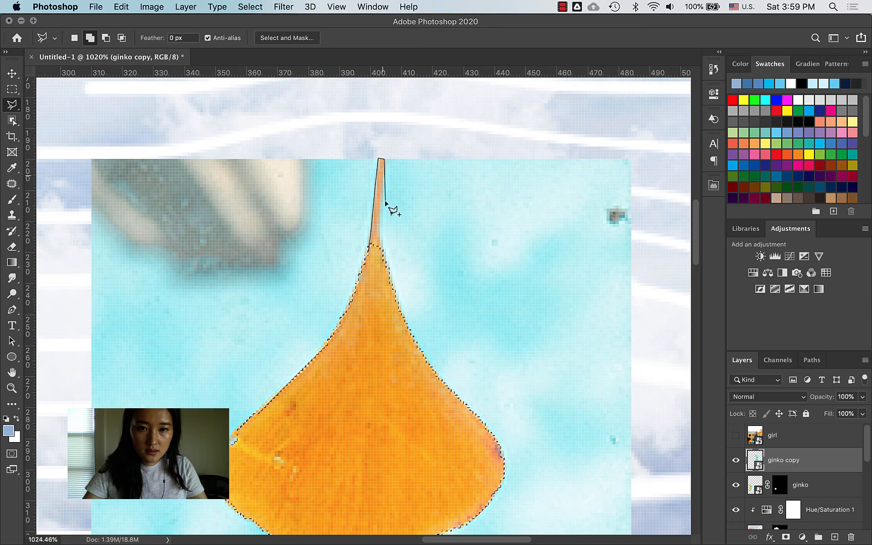
{"action": "left_click", "coordinate": [376, 260]}
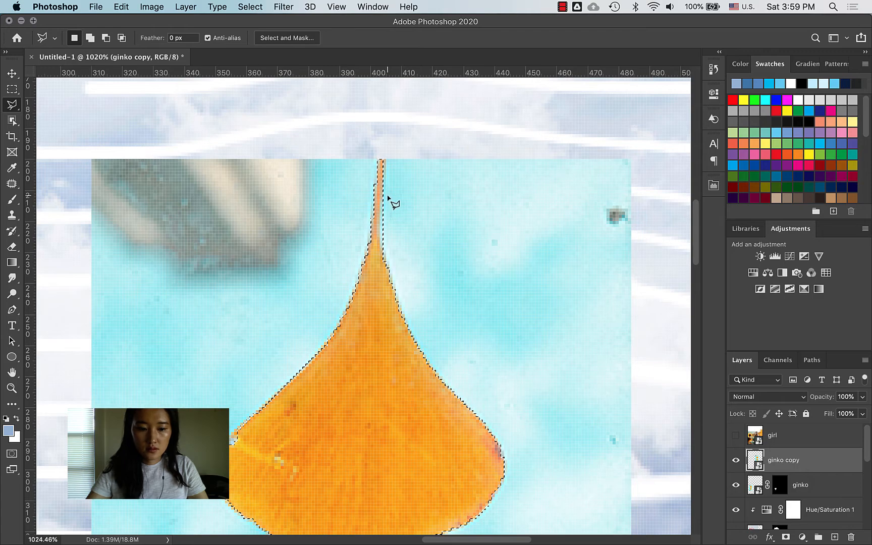
{"action": "key", "text": "alt"}
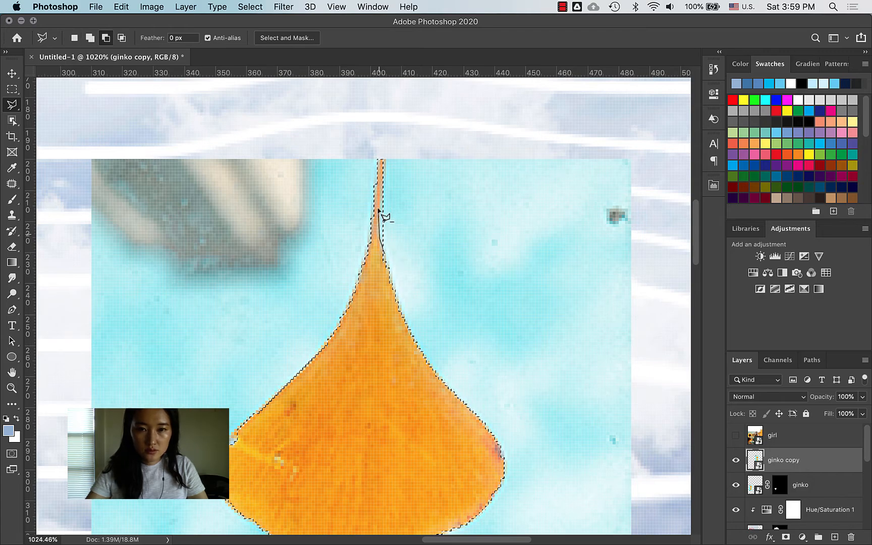
{"action": "left_click", "coordinate": [381, 200]}
{"action": "double_click", "coordinate": [391, 176]}
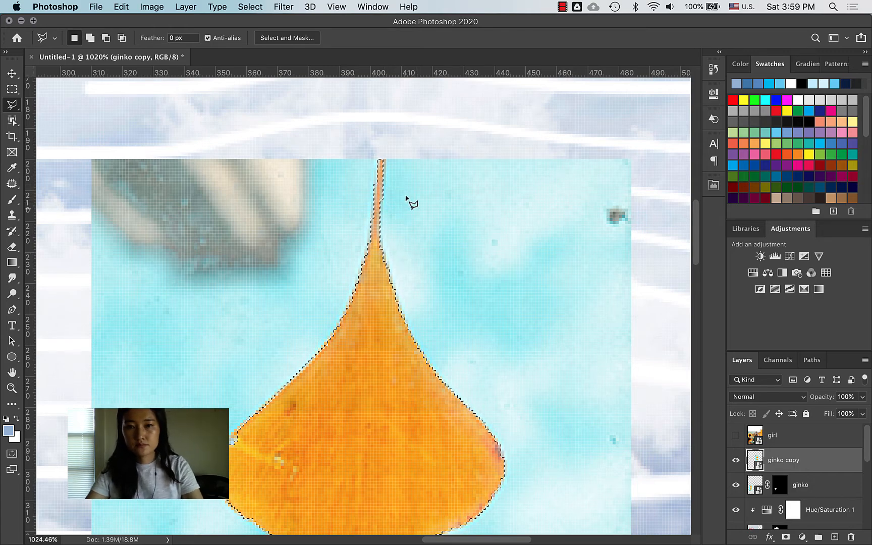
Step: Mask the ginko copy to its top leaf and zoom in to inspect both leaf cut-outs
{"action": "left_click", "coordinate": [786, 538]}
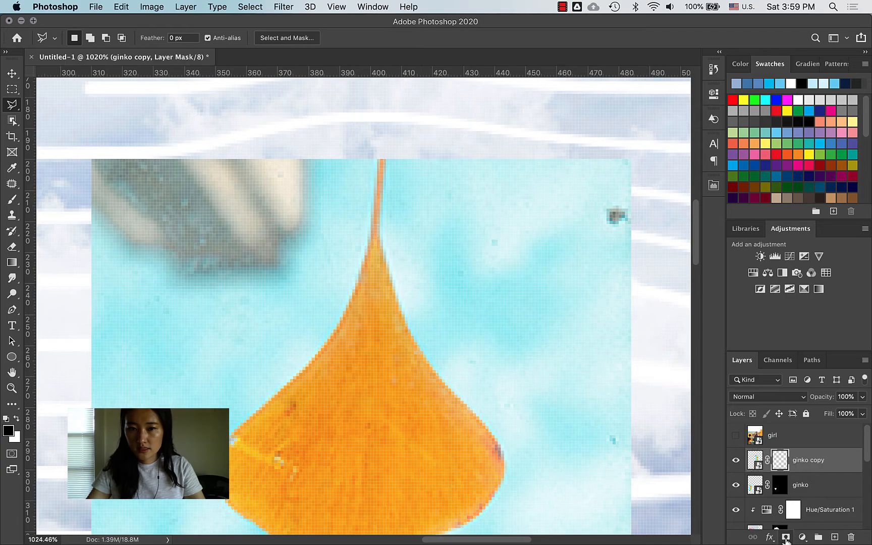
{"action": "key", "text": "z"}
{"action": "left_click_drag", "start_coordinate": [339, 459], "coordinate": [382, 308]}
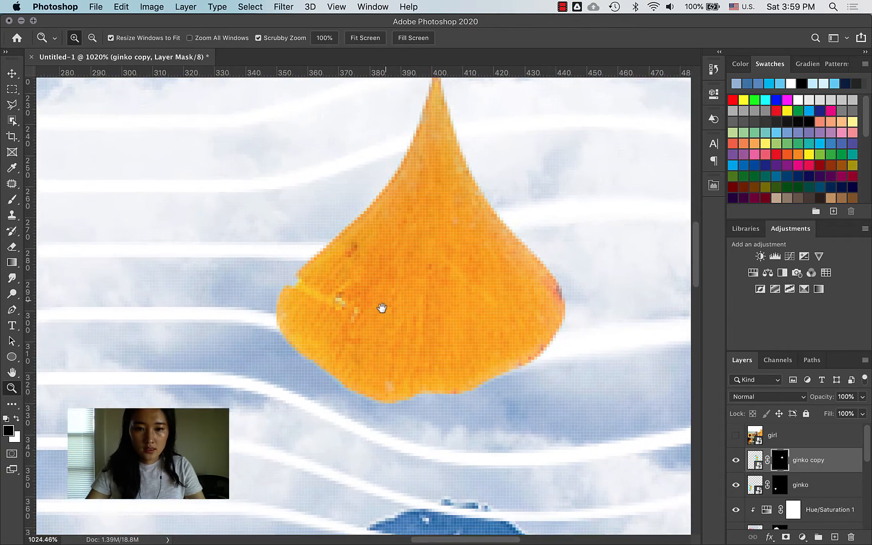
{"action": "left_click_drag", "start_coordinate": [319, 434], "coordinate": [384, 301]}
{"action": "left_click_drag", "start_coordinate": [282, 424], "coordinate": [405, 268]}
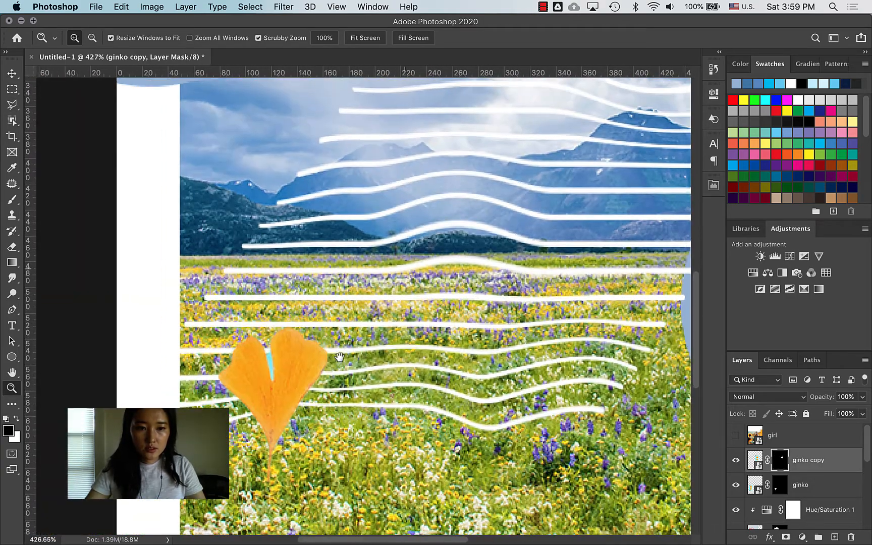
{"action": "left_click_drag", "start_coordinate": [272, 400], "coordinate": [348, 365]}
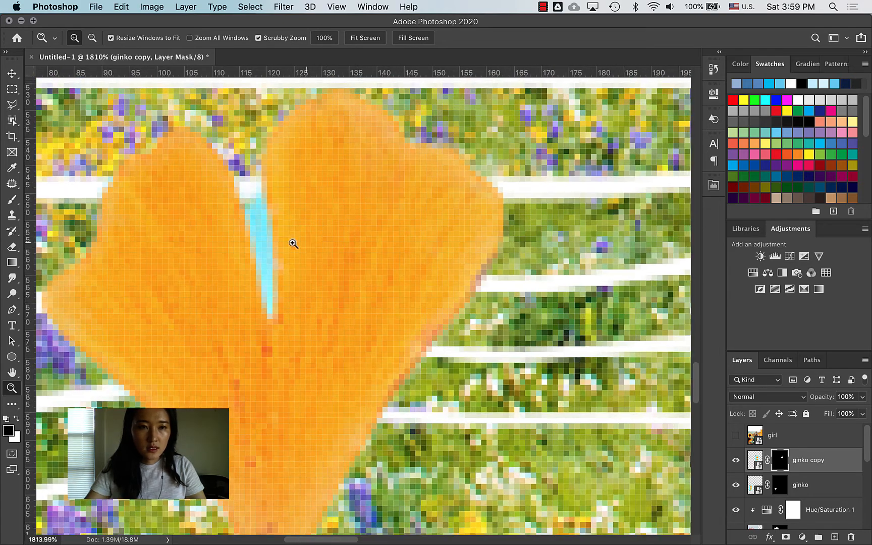
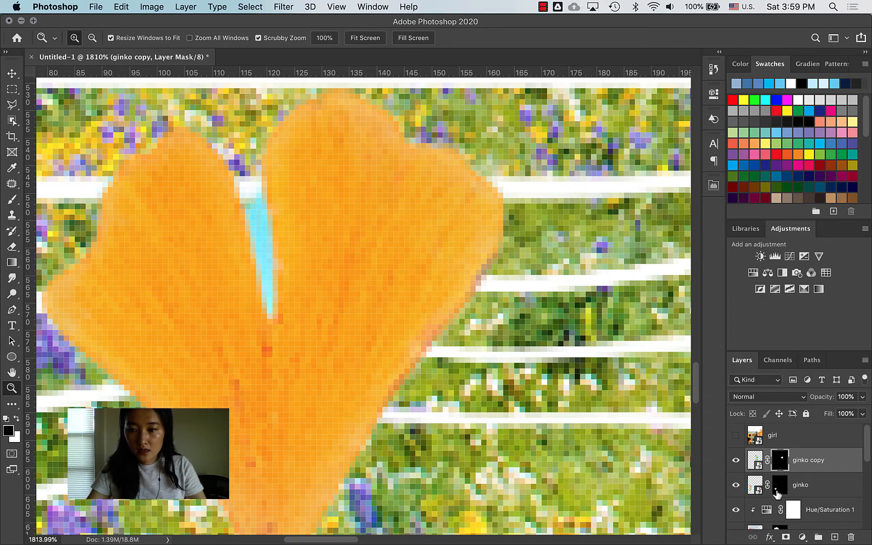
Step: Paint out the cyan gap between the leaves on the ginko mask with a 3 px hard round brush
{"action": "left_click", "coordinate": [780, 488]}
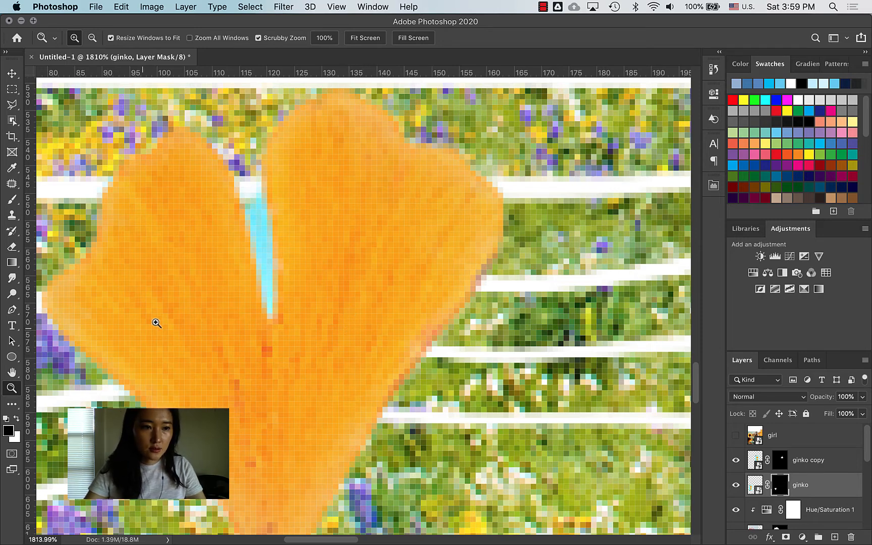
{"action": "key", "text": "b"}
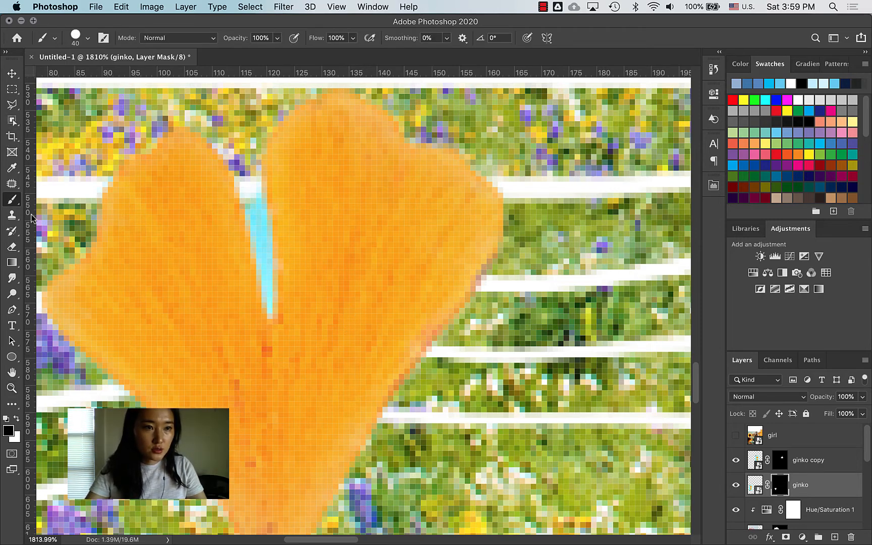
{"action": "left_click", "coordinate": [87, 39]}
{"action": "left_click", "coordinate": [26, 128]}
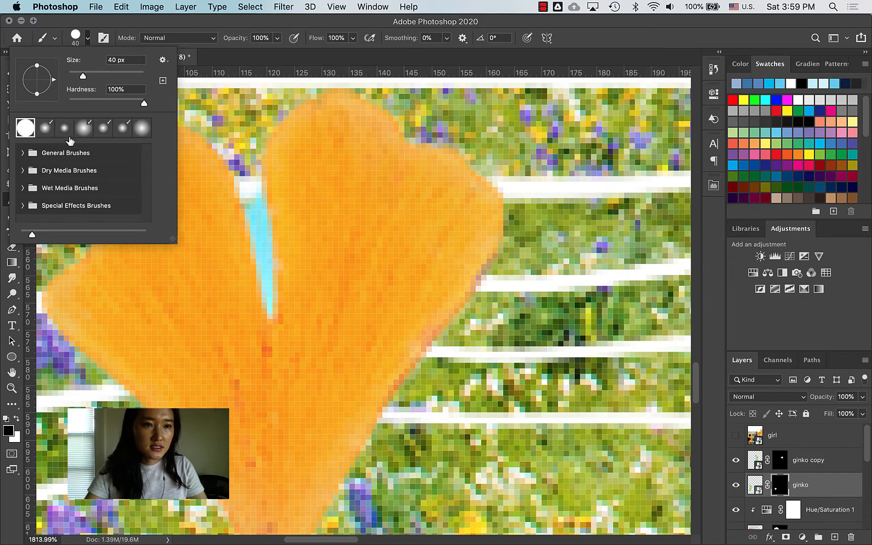
{"action": "left_click", "coordinate": [109, 25]}
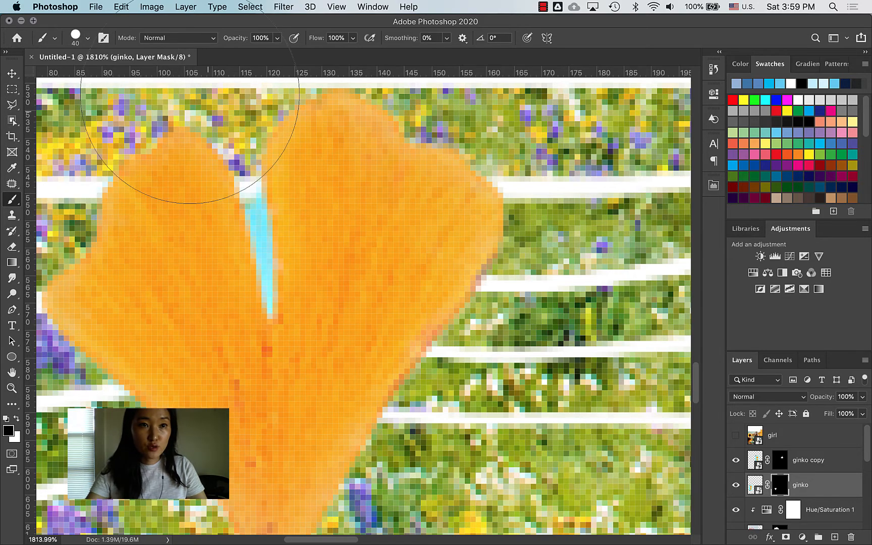
{"action": "key", "text": "bracketleft"}
{"action": "key", "text": "bracketleft"}
{"action": "key", "text": "bracketleft"}
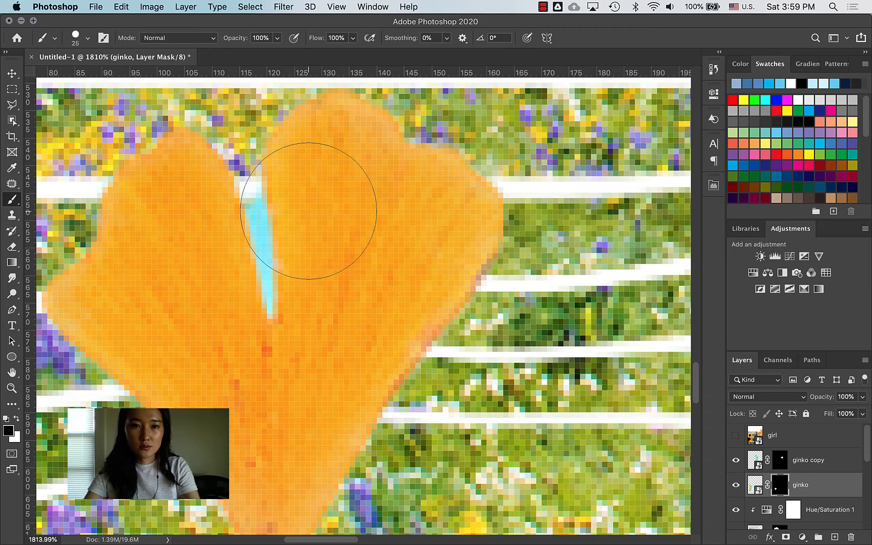
{"action": "key", "text": "bracketleft"}
{"action": "key", "text": "bracketleft"}
{"action": "key", "text": "bracketleft"}
{"action": "key", "text": "bracketleft"}
{"action": "key", "text": "bracketleft"}
{"action": "key", "text": "bracketleft"}
{"action": "key", "text": "bracketleft"}
{"action": "key", "text": "bracketleft"}
{"action": "key", "text": "bracketleft"}
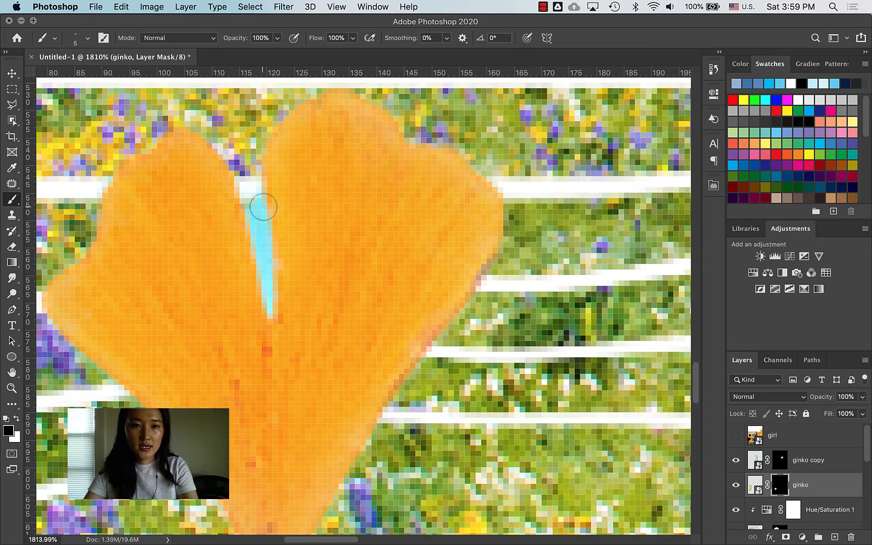
{"action": "key", "text": "bracketright"}
{"action": "key", "text": "bracketright"}
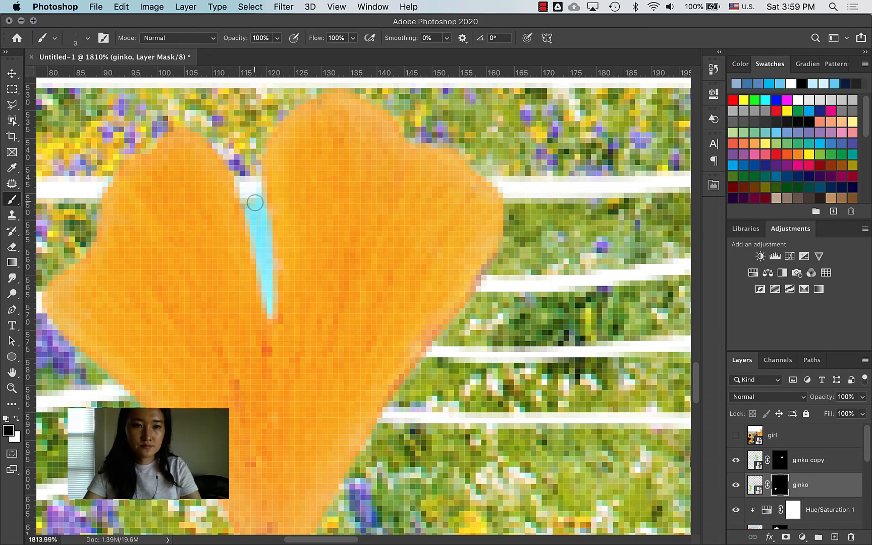
{"action": "left_click_drag", "start_coordinate": [253, 201], "coordinate": [263, 230]}
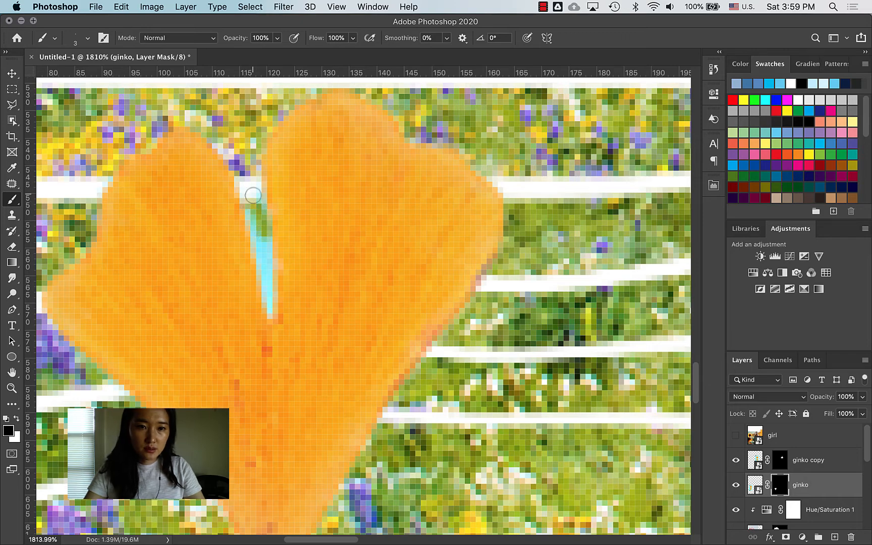
{"action": "left_click_drag", "start_coordinate": [251, 193], "coordinate": [271, 312]}
{"action": "left_click_drag", "start_coordinate": [251, 198], "coordinate": [261, 251]}
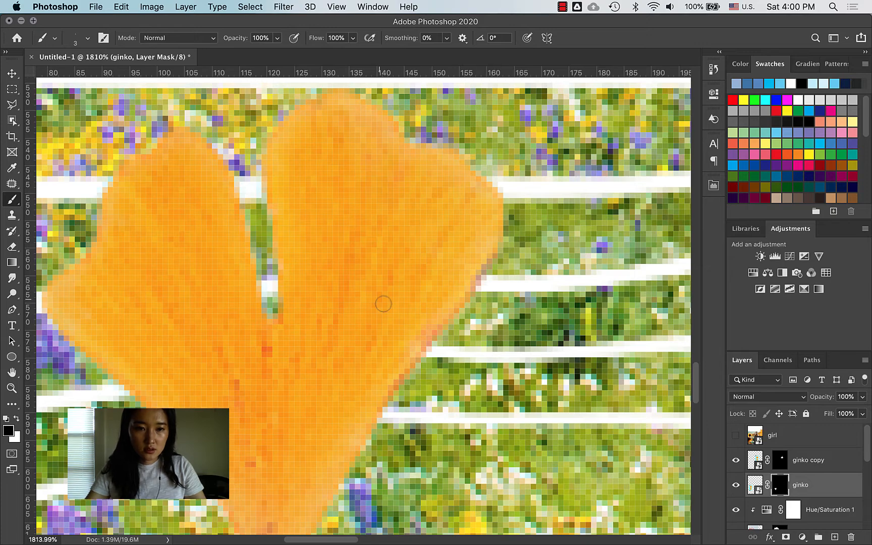
Step: Rasterize the ginko layer, try strokes on the leaf and mask, then undo the stray marks
{"action": "left_click", "coordinate": [754, 487]}
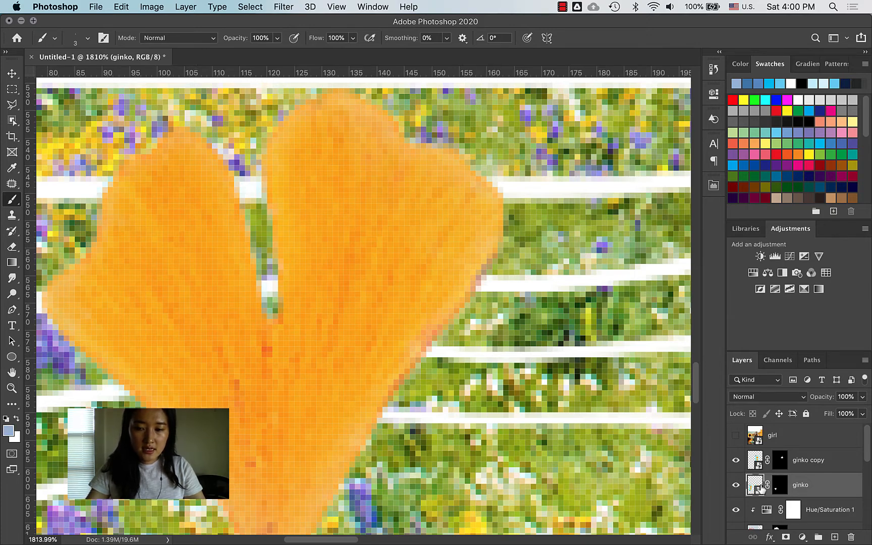
{"action": "left_click", "coordinate": [453, 261]}
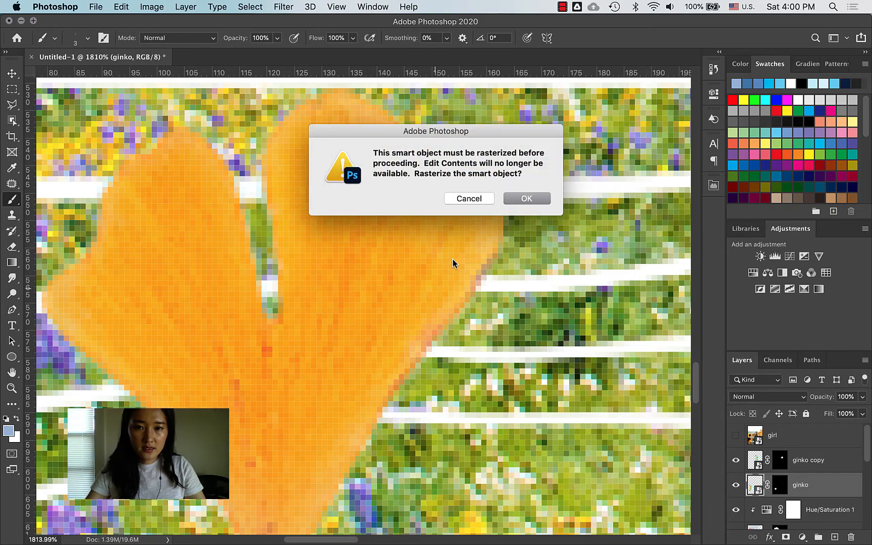
{"action": "left_click", "coordinate": [512, 194]}
{"action": "left_click_drag", "start_coordinate": [391, 232], "coordinate": [402, 284]}
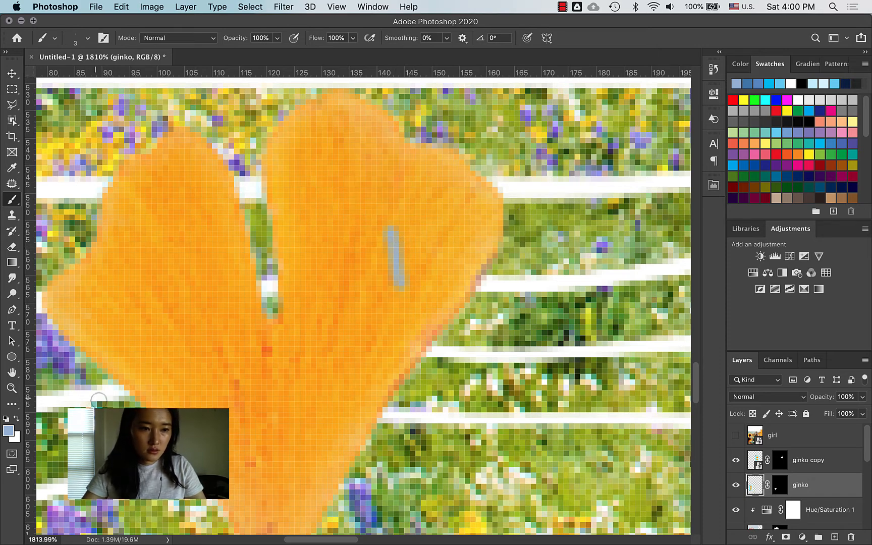
{"action": "left_click", "coordinate": [6, 420]}
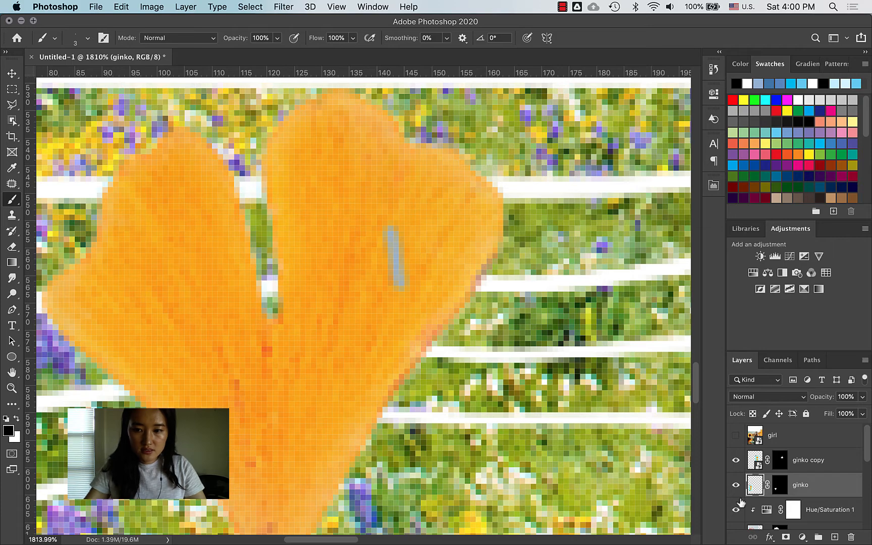
{"action": "mouse_move", "coordinate": [387, 226]}
{"action": "left_mouse_down"}
{"action": "mouse_move", "coordinate": [404, 275]}
{"action": "mouse_move", "coordinate": [412, 242]}
{"action": "left_mouse_up"}
{"action": "left_click", "coordinate": [781, 484]}
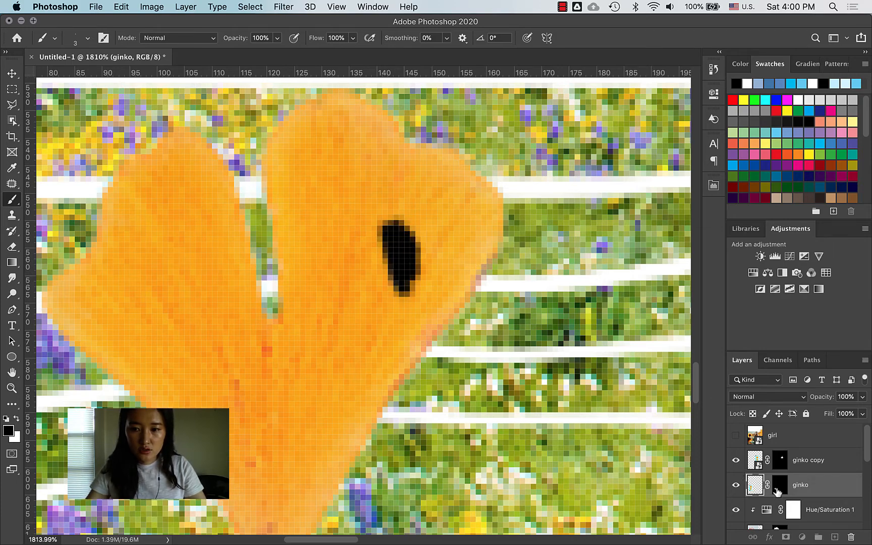
{"action": "mouse_move", "coordinate": [453, 275]}
{"action": "left_mouse_down"}
{"action": "mouse_move", "coordinate": [451, 306]}
{"action": "mouse_move", "coordinate": [450, 245]}
{"action": "mouse_move", "coordinate": [470, 271]}
{"action": "mouse_move", "coordinate": [465, 300]}
{"action": "left_mouse_up"}
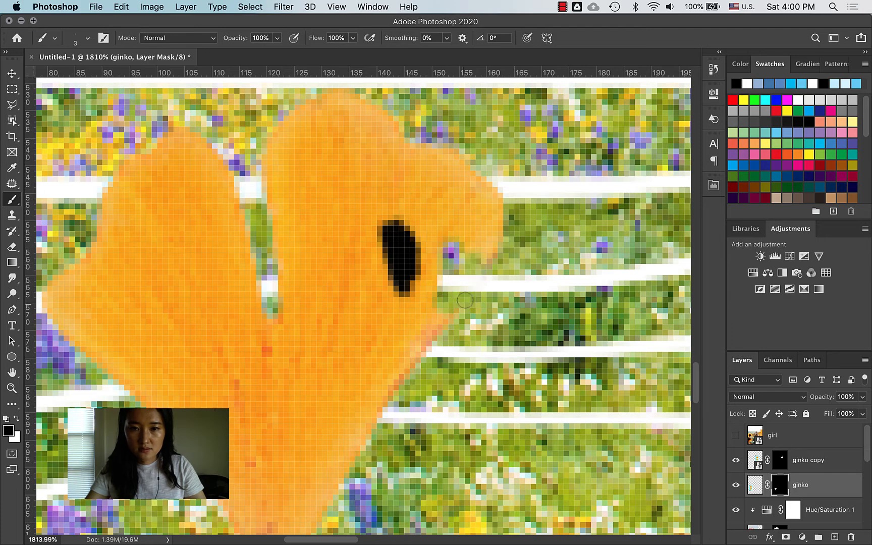
{"action": "key", "text": "super+z"}
{"action": "key", "text": "super+z"}
{"action": "key", "text": "super+z"}
{"action": "key", "text": "super+z"}
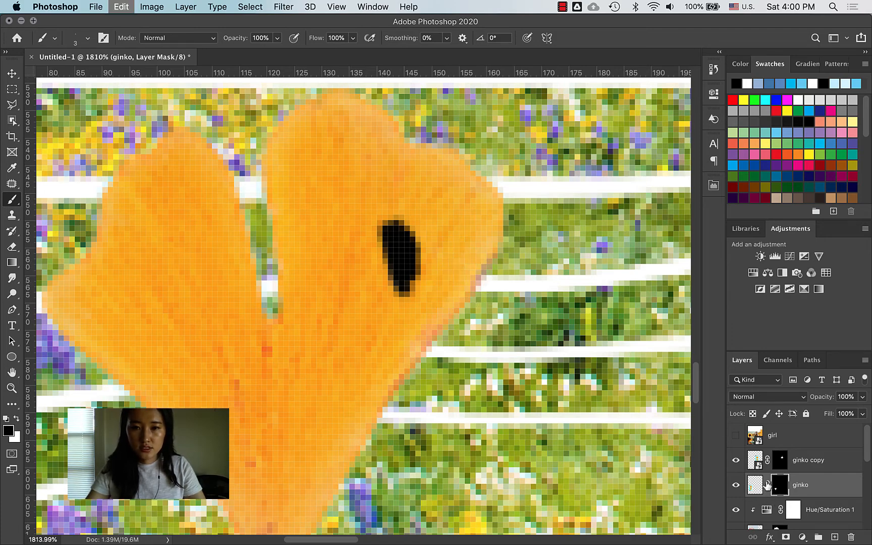
{"action": "key", "text": "super+z"}
{"action": "key", "text": "super+z"}
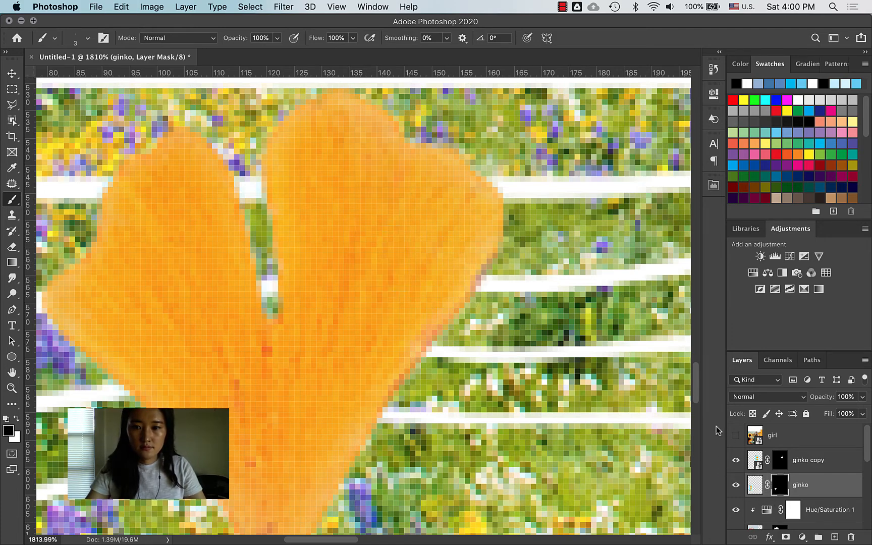
Step: Zoom out to the whole poster and rotate the lower ginkgo leaf about 37°
{"action": "key", "text": "z"}
{"action": "left_click_drag", "start_coordinate": [444, 334], "coordinate": [361, 374]}
{"action": "left_click_drag", "start_coordinate": [452, 310], "coordinate": [349, 386]}
{"action": "key", "text": "super+t"}
{"action": "left_click_drag", "start_coordinate": [271, 400], "coordinate": [247, 429]}
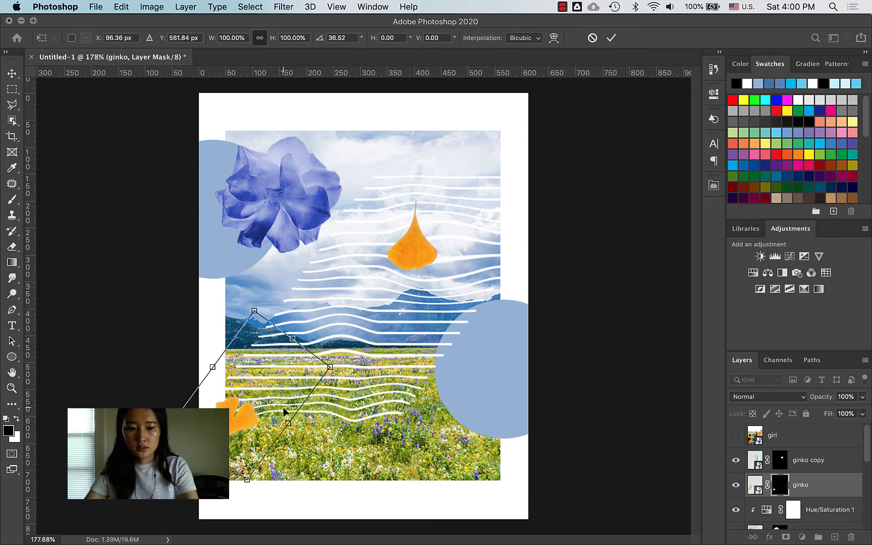
{"action": "key", "text": "Return"}
Step: Rotate the ginko copy leaf about 62° into the top-right corner and show the girl layer
{"action": "key", "text": "z"}
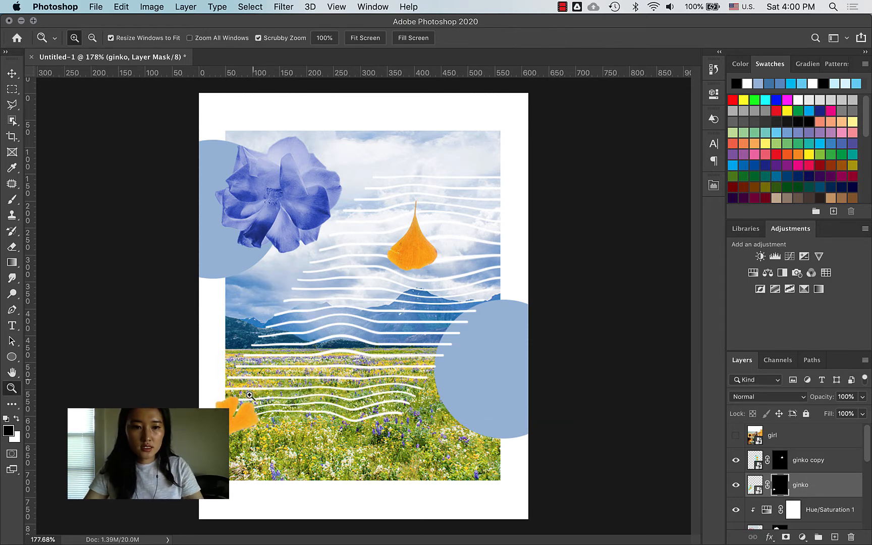
{"action": "key", "text": "v"}
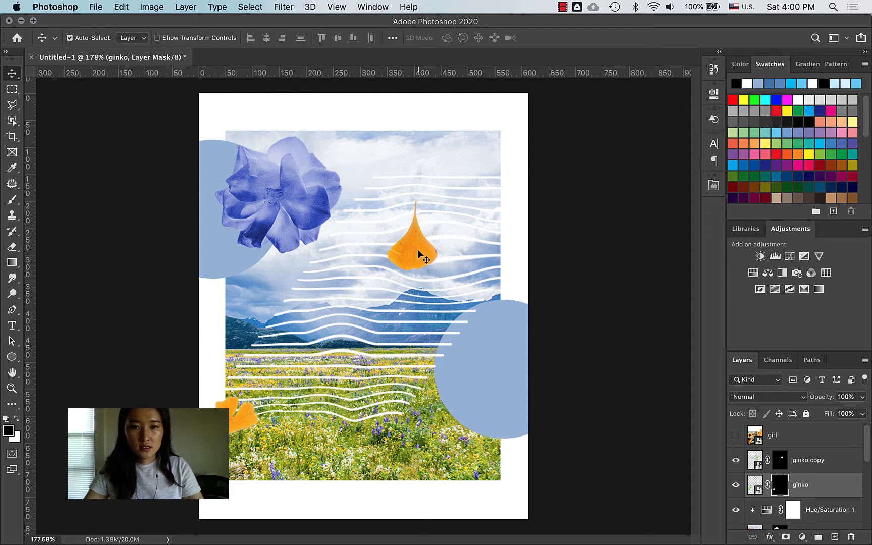
{"action": "left_click", "coordinate": [415, 252], "text": "super"}
{"action": "key", "text": "super+t"}
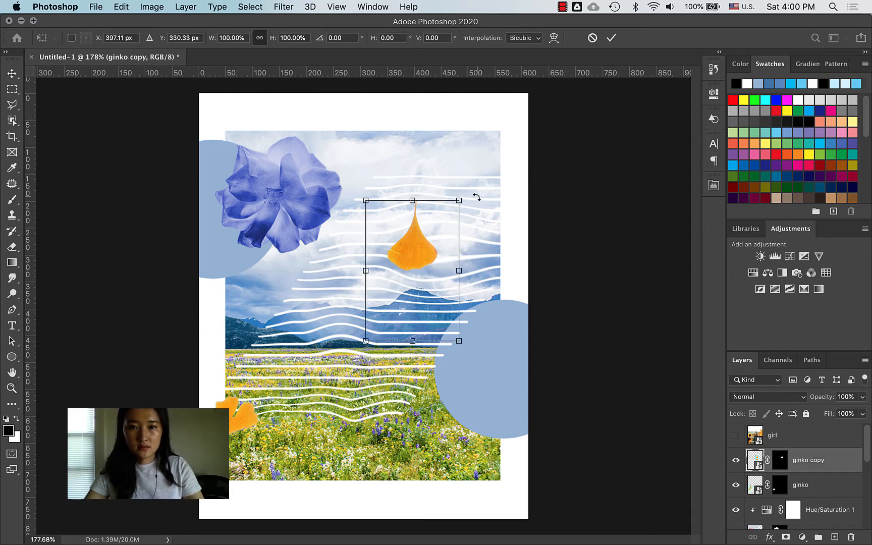
{"action": "left_click_drag", "start_coordinate": [477, 197], "coordinate": [388, 197]}
{"action": "left_click_drag", "start_coordinate": [414, 263], "coordinate": [496, 201]}
{"action": "left_click_drag", "start_coordinate": [566, 185], "coordinate": [477, 310]}
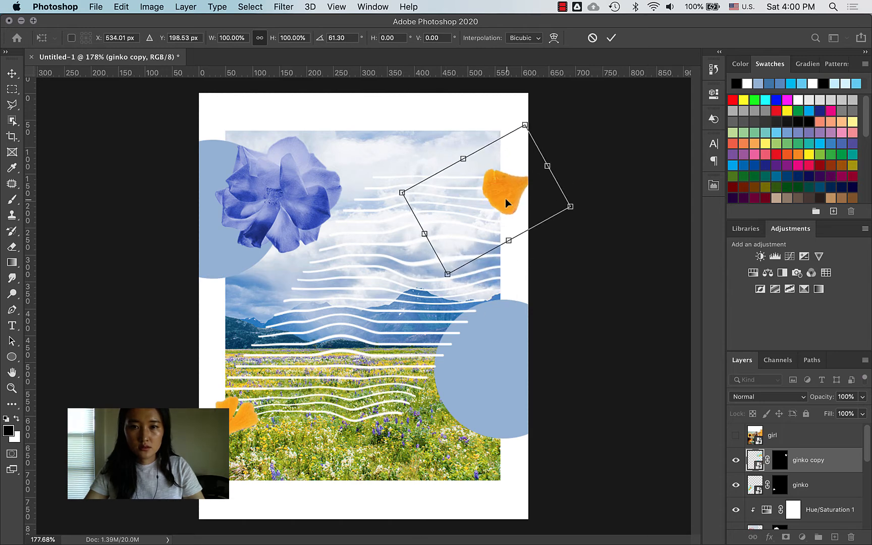
{"action": "left_click_drag", "start_coordinate": [507, 200], "coordinate": [472, 190]}
{"action": "key", "text": "Return"}
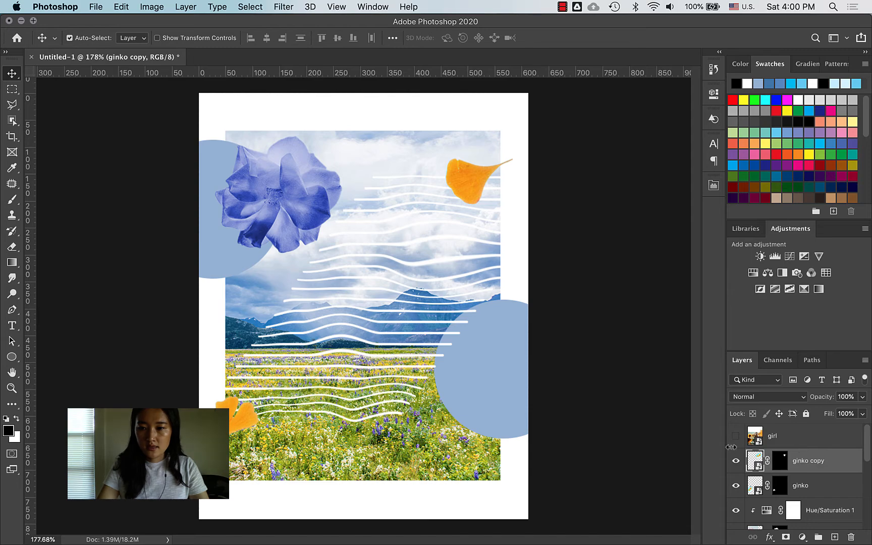
{"action": "left_click", "coordinate": [736, 437]}
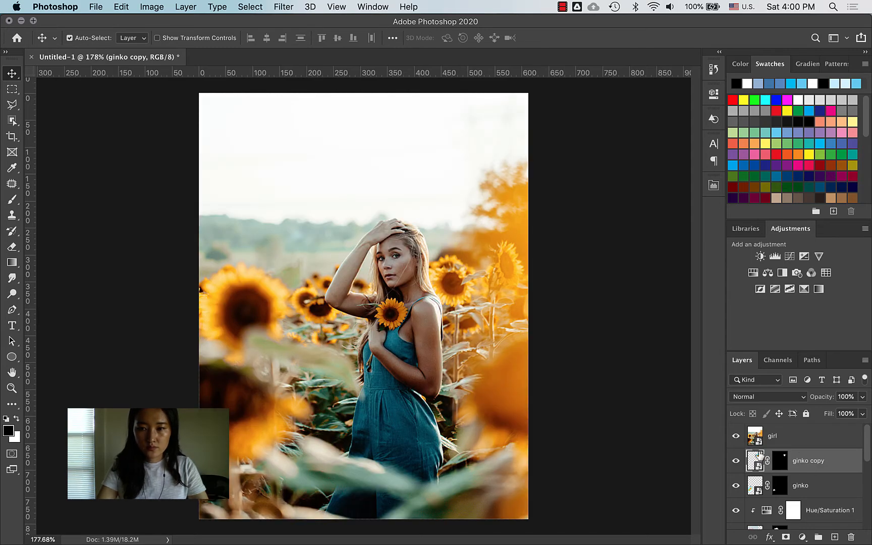
Step: Zoom in on the girl's dress and arm and choose the standard Pen tool
{"action": "key", "text": "z"}
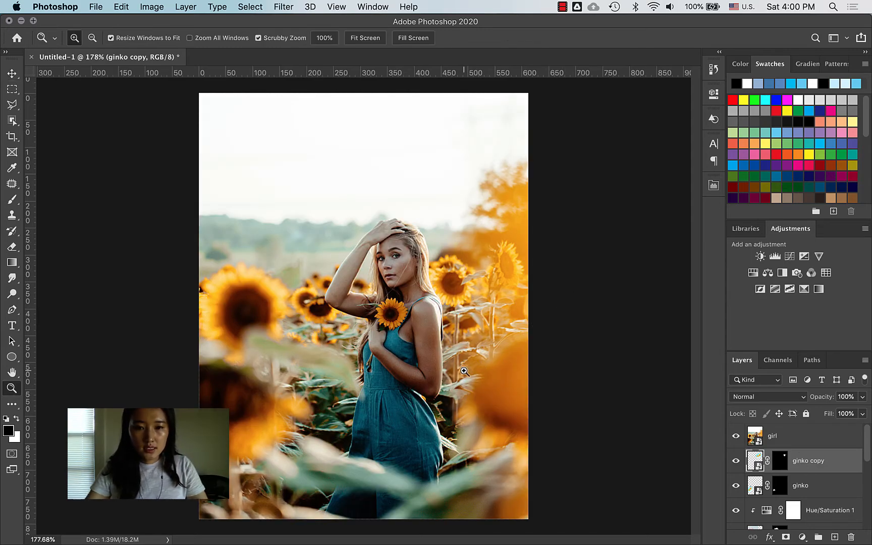
{"action": "left_click_drag", "start_coordinate": [460, 368], "coordinate": [508, 363]}
{"action": "scroll", "coordinate": [457, 333], "scroll_direction": "up", "scroll_amount": 5}
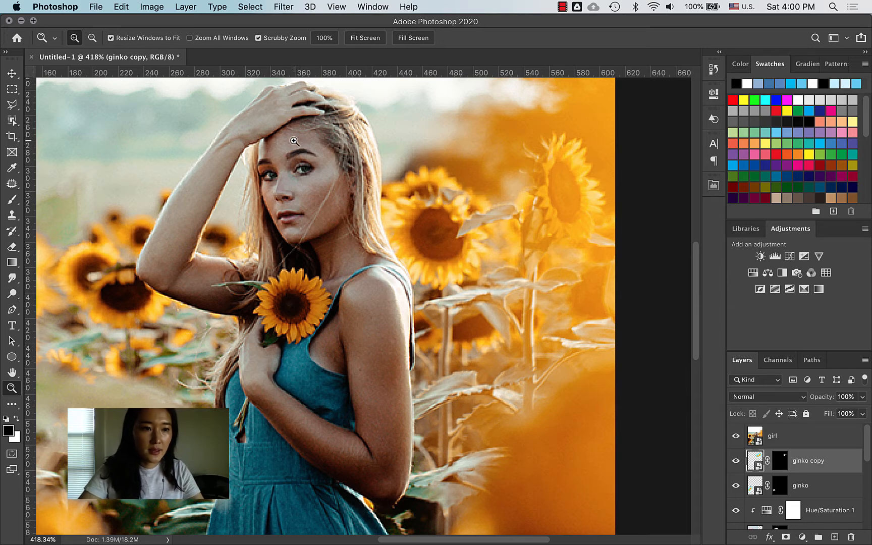
{"action": "key", "text": "p"}
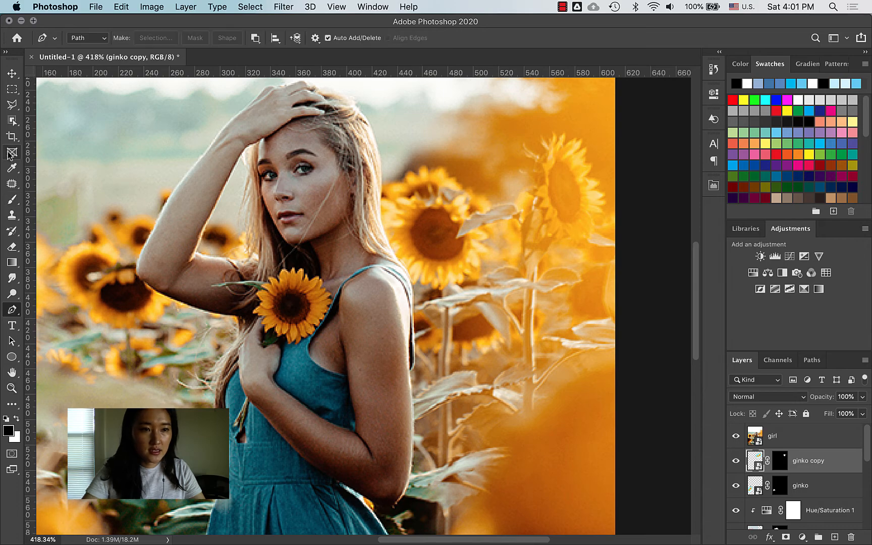
{"action": "left_click", "coordinate": [11, 314]}
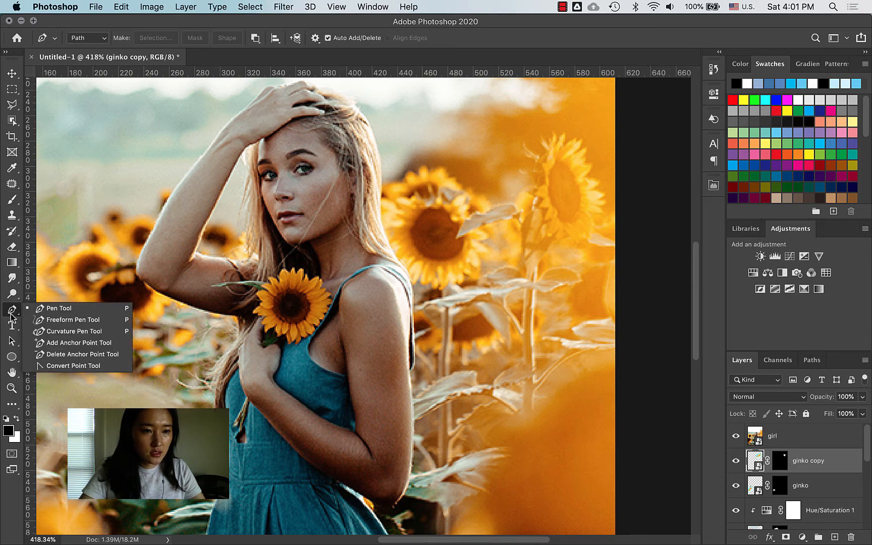
{"action": "left_click", "coordinate": [60, 309]}
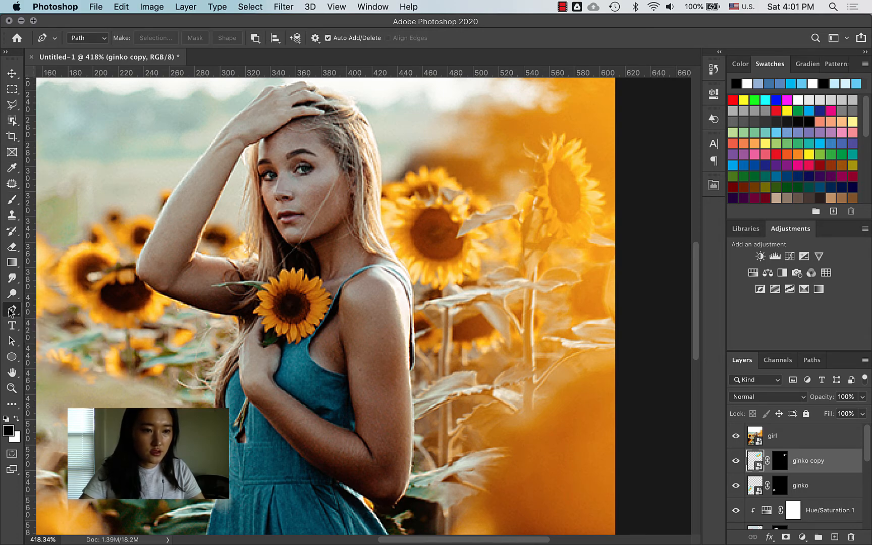
{"action": "left_click_drag", "start_coordinate": [277, 420], "coordinate": [301, 361]}
{"action": "key", "text": "z"}
{"action": "left_click_drag", "start_coordinate": [255, 442], "coordinate": [287, 423]}
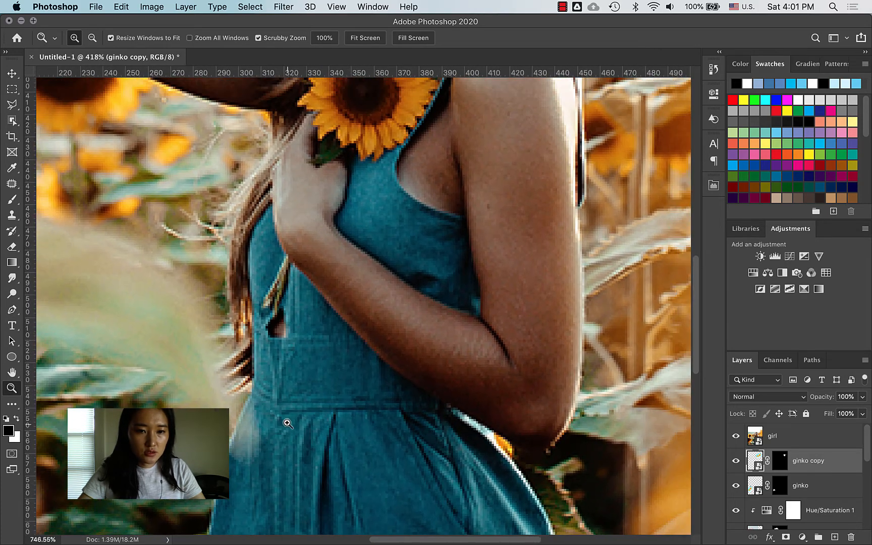
{"action": "left_click_drag", "start_coordinate": [252, 296], "coordinate": [245, 358]}
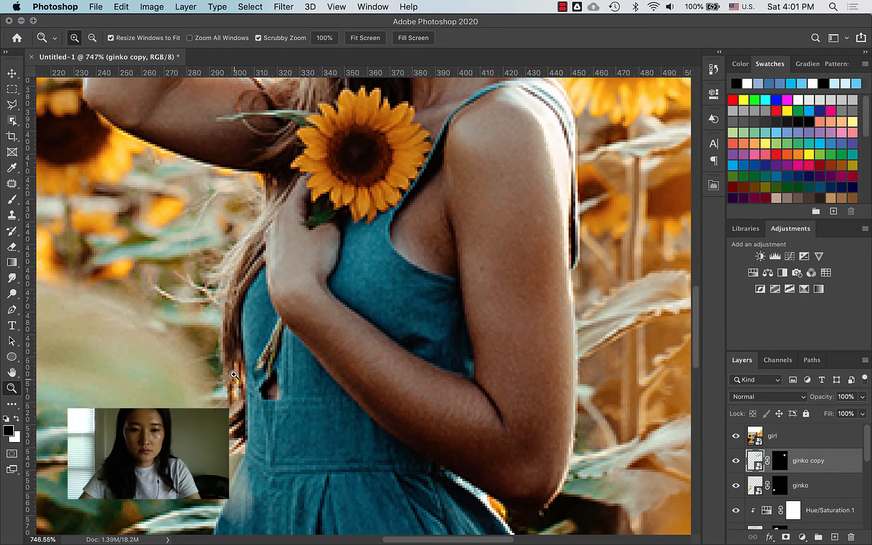
{"action": "key", "text": "p"}
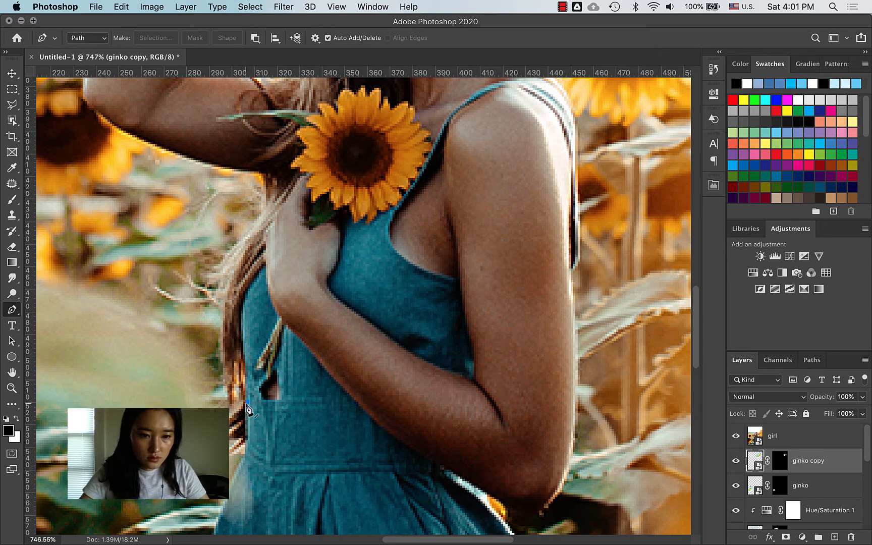
Step: Start the path at the dress edge and trace up along the hair and leaf edge
{"action": "left_click", "coordinate": [247, 403]}
{"action": "left_click_drag", "start_coordinate": [239, 383], "coordinate": [233, 404]}
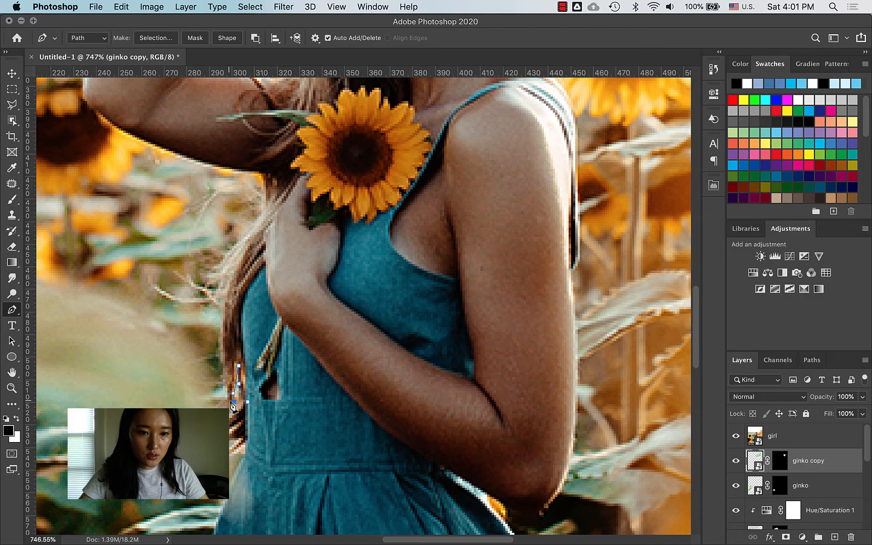
{"action": "key", "text": "z"}
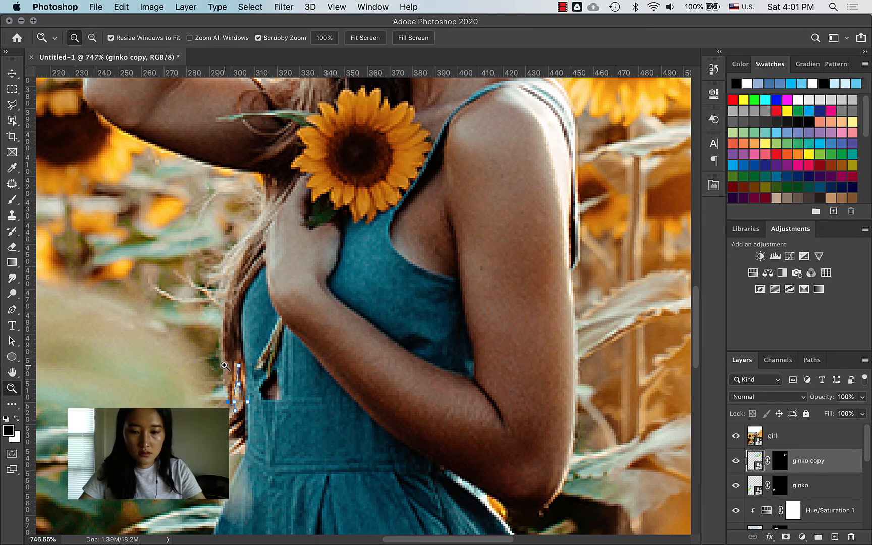
{"action": "key", "text": "p"}
{"action": "key", "text": "z"}
{"action": "left_click_drag", "start_coordinate": [229, 364], "coordinate": [249, 350]}
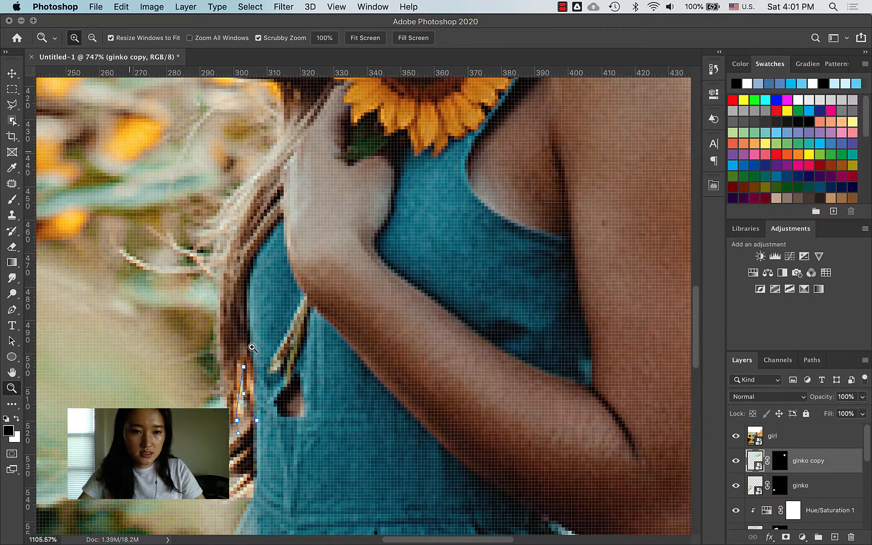
{"action": "key", "text": "p"}
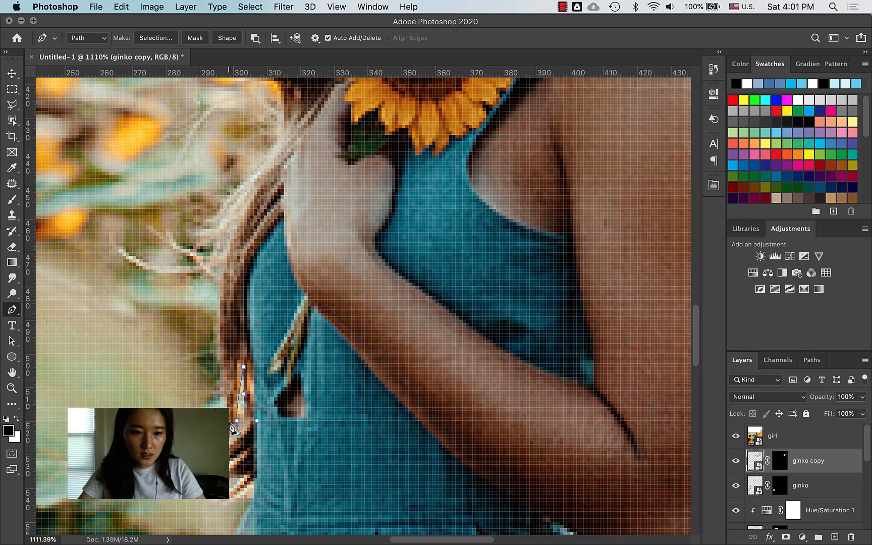
{"action": "left_click_drag", "start_coordinate": [220, 319], "coordinate": [220, 298]}
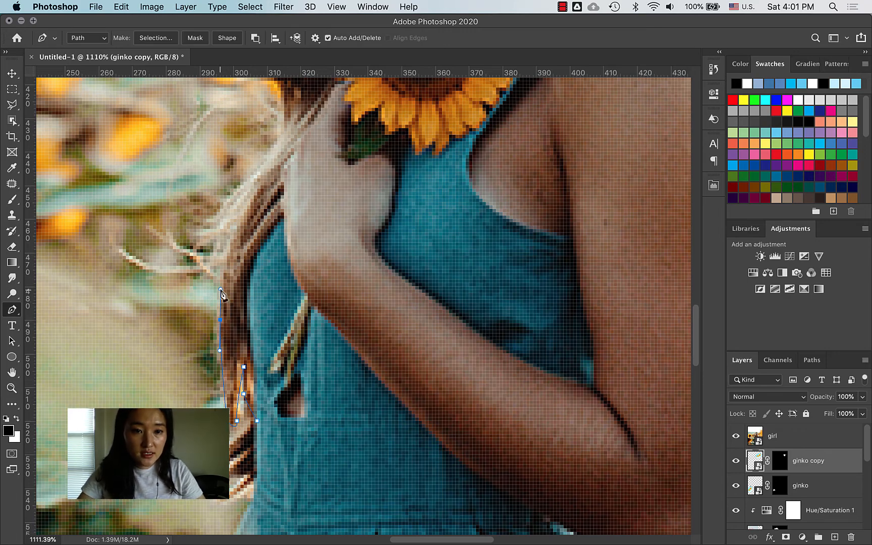
{"action": "left_click_drag", "start_coordinate": [247, 228], "coordinate": [265, 259]}
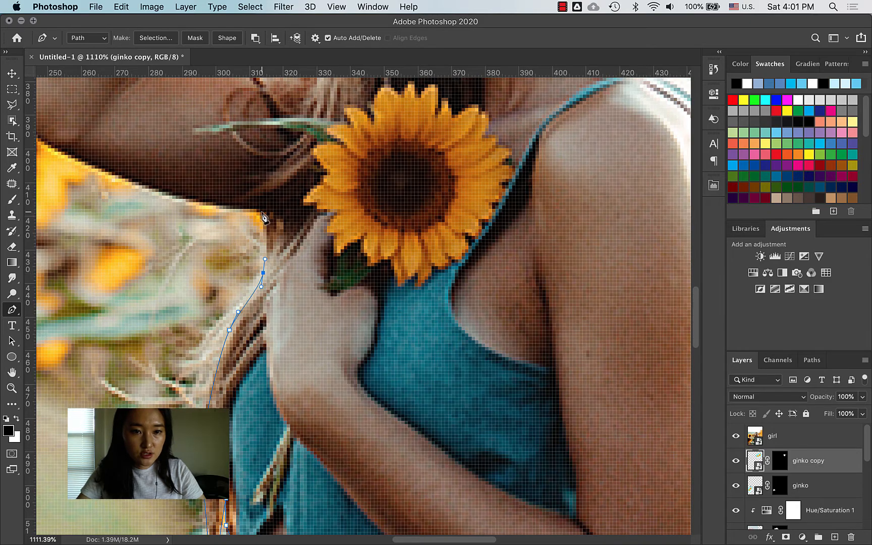
{"action": "left_click_drag", "start_coordinate": [263, 213], "coordinate": [255, 205]}
{"action": "scroll", "coordinate": [260, 237], "scroll_direction": "up", "scroll_amount": 5}
{"action": "scroll", "coordinate": [260, 238], "scroll_direction": "left", "scroll_amount": 4}
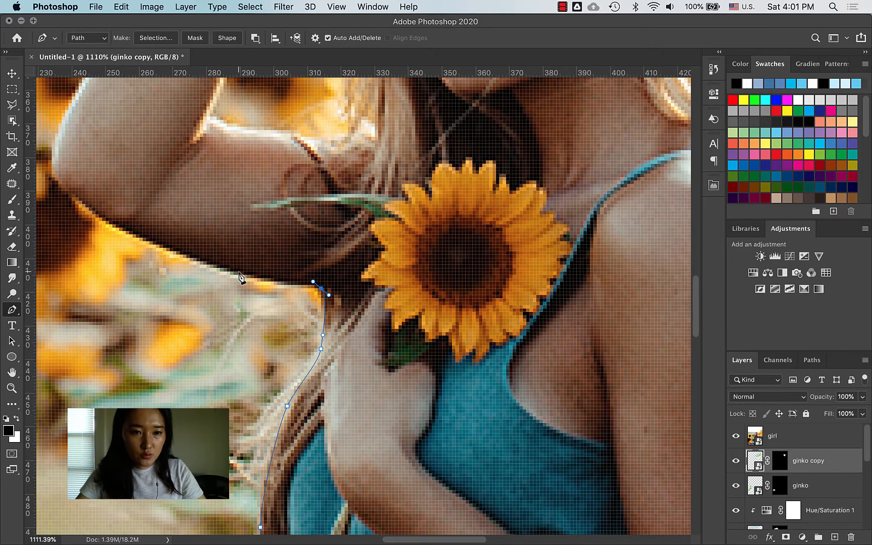
{"action": "left_click_drag", "start_coordinate": [240, 271], "coordinate": [194, 292]}
{"action": "scroll", "coordinate": [222, 275], "scroll_direction": "up", "scroll_amount": 3}
{"action": "scroll", "coordinate": [223, 275], "scroll_direction": "left", "scroll_amount": 5}
{"action": "scroll", "coordinate": [191, 268], "scroll_direction": "up", "scroll_amount": 5}
{"action": "scroll", "coordinate": [191, 268], "scroll_direction": "left", "scroll_amount": 4}
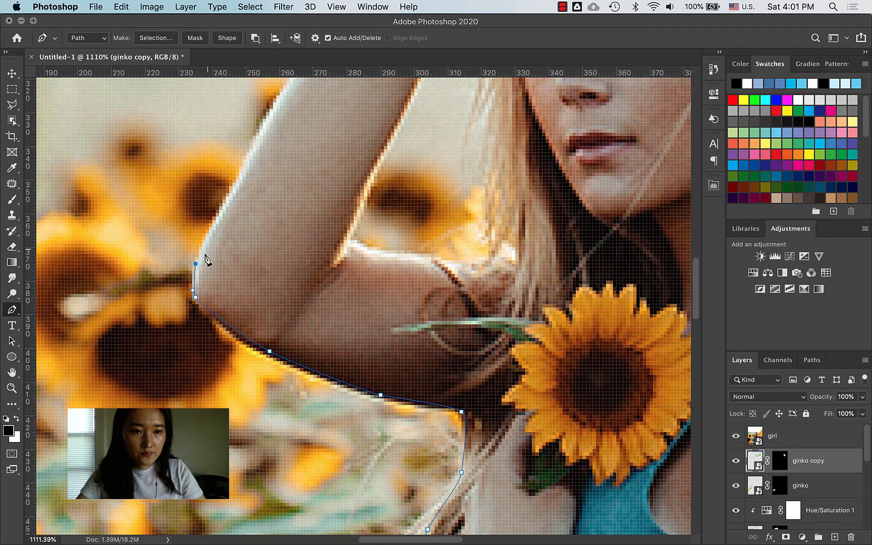
{"action": "scroll", "coordinate": [204, 259], "scroll_direction": "up", "scroll_amount": 10}
Step: Continue the path up the girl's raised arm to the wrist
{"action": "left_click_drag", "start_coordinate": [253, 306], "coordinate": [263, 288]}
{"action": "key", "text": "space"}
{"action": "left_click_drag", "start_coordinate": [292, 240], "coordinate": [247, 312]}
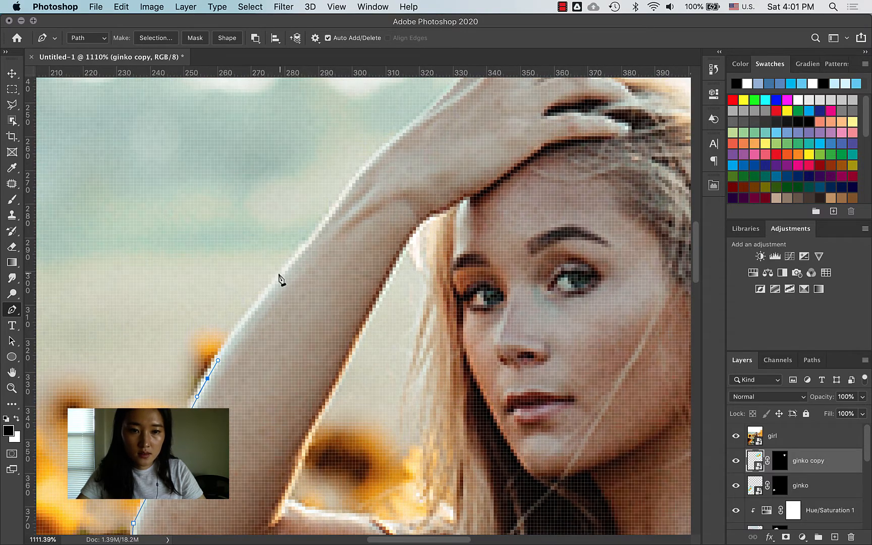
{"action": "left_click_drag", "start_coordinate": [289, 264], "coordinate": [249, 332]}
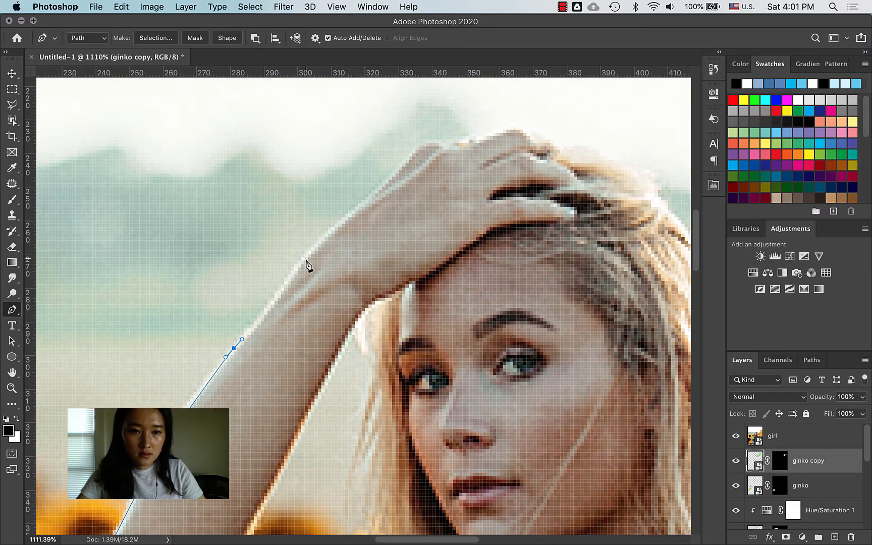
{"action": "left_click_drag", "start_coordinate": [308, 254], "coordinate": [311, 249]}
{"action": "left_click_drag", "start_coordinate": [351, 209], "coordinate": [301, 278]}
{"action": "key", "text": "space"}
Step: Trace across the hand, fingertips and over the hair, undoing one misplaced anchor
{"action": "left_click", "coordinate": [338, 231]}
{"action": "left_click_drag", "start_coordinate": [369, 223], "coordinate": [389, 227]}
{"action": "left_click", "coordinate": [398, 220]}
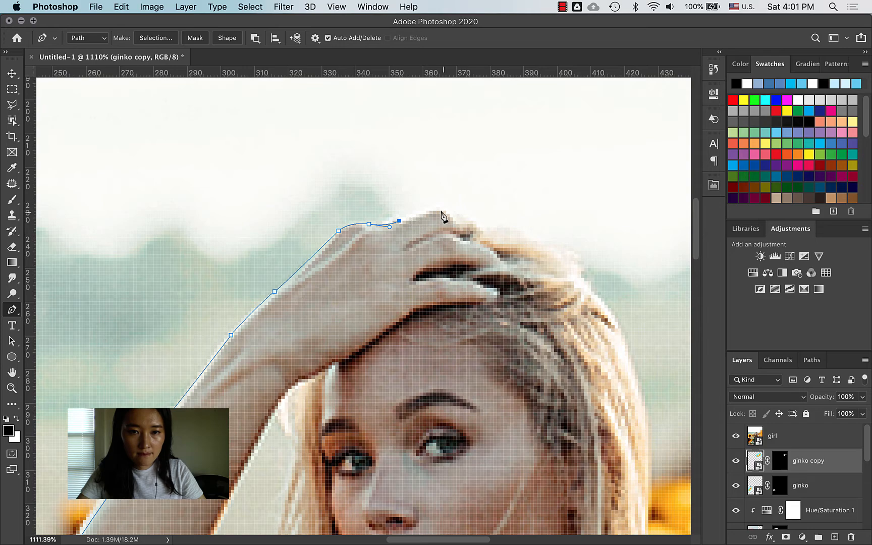
{"action": "left_click_drag", "start_coordinate": [447, 214], "coordinate": [458, 222]}
{"action": "scroll", "coordinate": [455, 228], "scroll_direction": "right", "scroll_amount": 5}
{"action": "scroll", "coordinate": [454, 227], "scroll_direction": "down", "scroll_amount": 2}
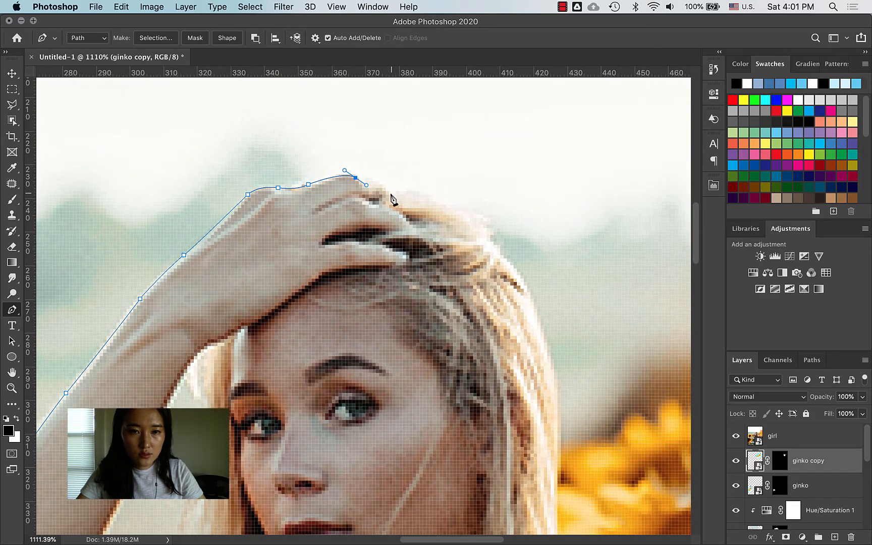
{"action": "left_click", "coordinate": [385, 190]}
{"action": "scroll", "coordinate": [422, 200], "scroll_direction": "right", "scroll_amount": 5}
{"action": "scroll", "coordinate": [422, 199], "scroll_direction": "down", "scroll_amount": 2}
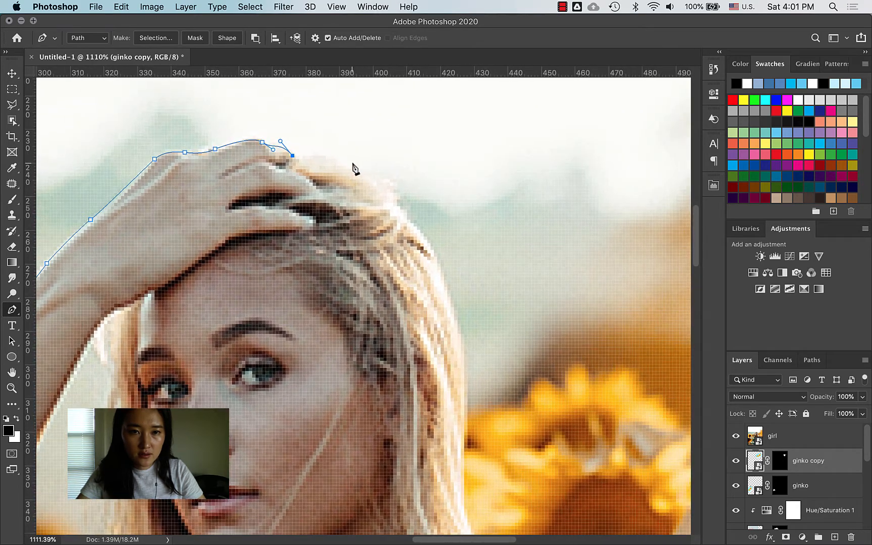
{"action": "left_click_drag", "start_coordinate": [353, 168], "coordinate": [425, 241]}
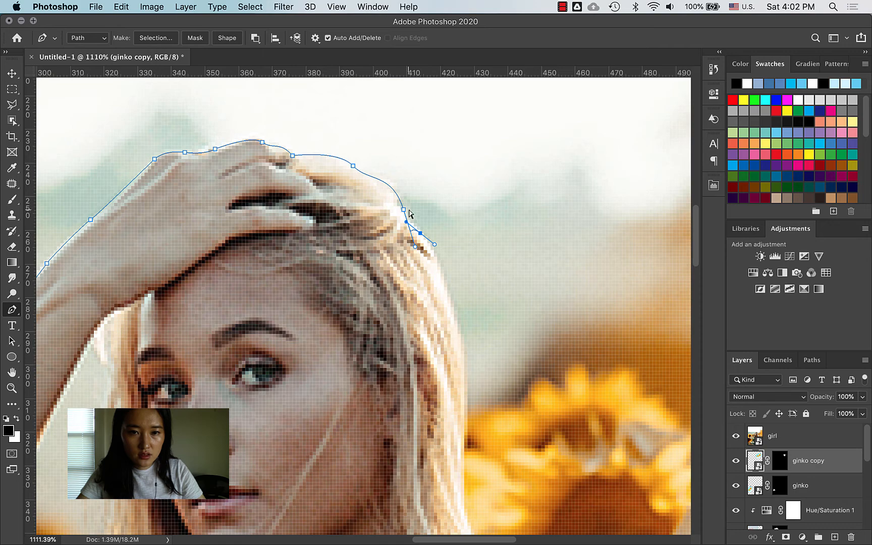
{"action": "key", "text": "super+z"}
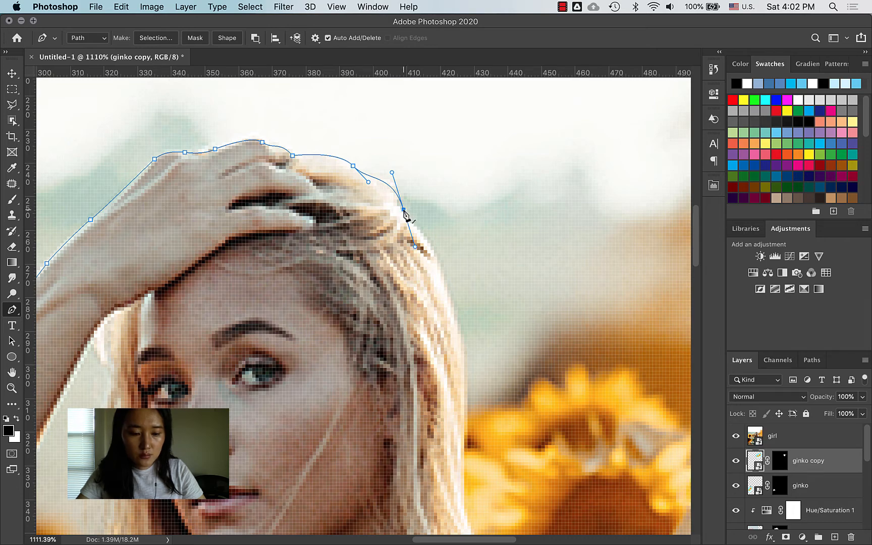
Step: Replace a misplaced anchor and carry the path down the hair's right edge and far arm
{"action": "left_click_drag", "start_coordinate": [424, 230], "coordinate": [325, 284]}
{"action": "scroll", "coordinate": [429, 243], "scroll_direction": "down", "scroll_amount": 5}
{"action": "scroll", "coordinate": [429, 243], "scroll_direction": "right", "scroll_amount": 4}
{"action": "scroll", "coordinate": [393, 264], "scroll_direction": "down", "scroll_amount": 6}
{"action": "scroll", "coordinate": [393, 263], "scroll_direction": "right", "scroll_amount": 3}
{"action": "scroll", "coordinate": [358, 301], "scroll_direction": "down", "scroll_amount": 6}
{"action": "scroll", "coordinate": [358, 301], "scroll_direction": "right", "scroll_amount": 3}
{"action": "scroll", "coordinate": [327, 290], "scroll_direction": "down", "scroll_amount": 6}
{"action": "scroll", "coordinate": [327, 290], "scroll_direction": "right", "scroll_amount": 2}
{"action": "scroll", "coordinate": [352, 301], "scroll_direction": "down", "scroll_amount": 7}
{"action": "scroll", "coordinate": [351, 301], "scroll_direction": "right", "scroll_amount": 1}
{"action": "scroll", "coordinate": [341, 313], "scroll_direction": "down", "scroll_amount": 7}
{"action": "scroll", "coordinate": [341, 313], "scroll_direction": "right", "scroll_amount": 1}
{"action": "key", "text": "super+z"}
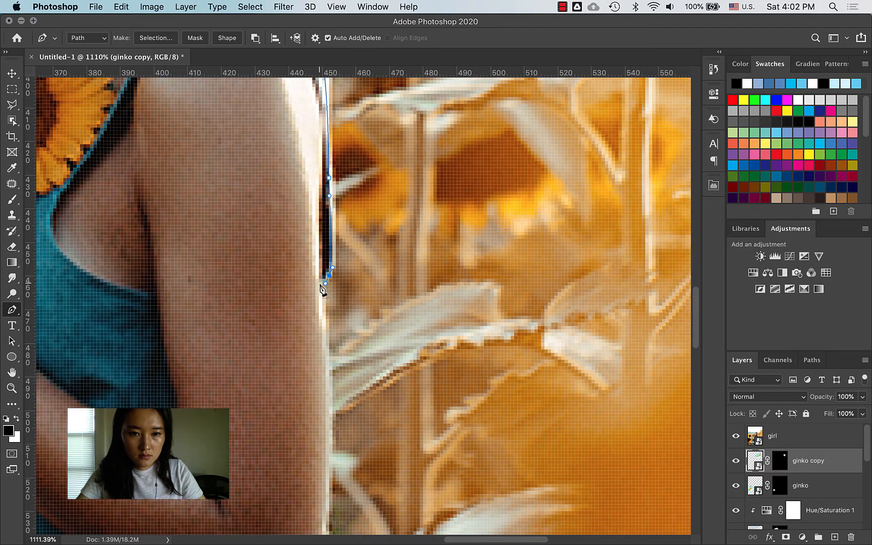
{"action": "left_click", "coordinate": [320, 284]}
{"action": "scroll", "coordinate": [323, 326], "scroll_direction": "down", "scroll_amount": 10}
{"action": "scroll", "coordinate": [323, 326], "scroll_direction": "right", "scroll_amount": 3}
{"action": "left_click", "coordinate": [291, 298]}
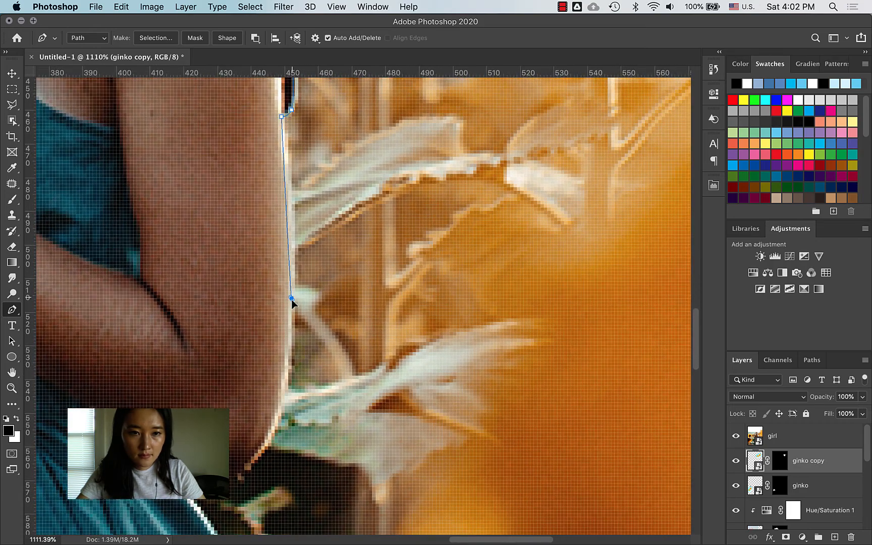
{"action": "left_click_drag", "start_coordinate": [291, 299], "coordinate": [369, 235]}
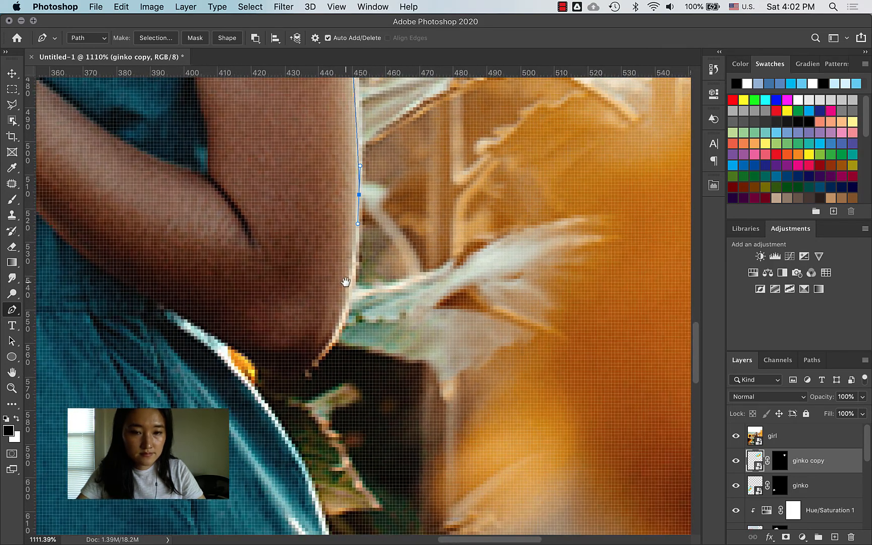
Step: Trace the outer arm around the elbow to where the arm meets the dress
{"action": "left_click_drag", "start_coordinate": [346, 283], "coordinate": [375, 265]}
{"action": "left_click_drag", "start_coordinate": [368, 310], "coordinate": [361, 324]}
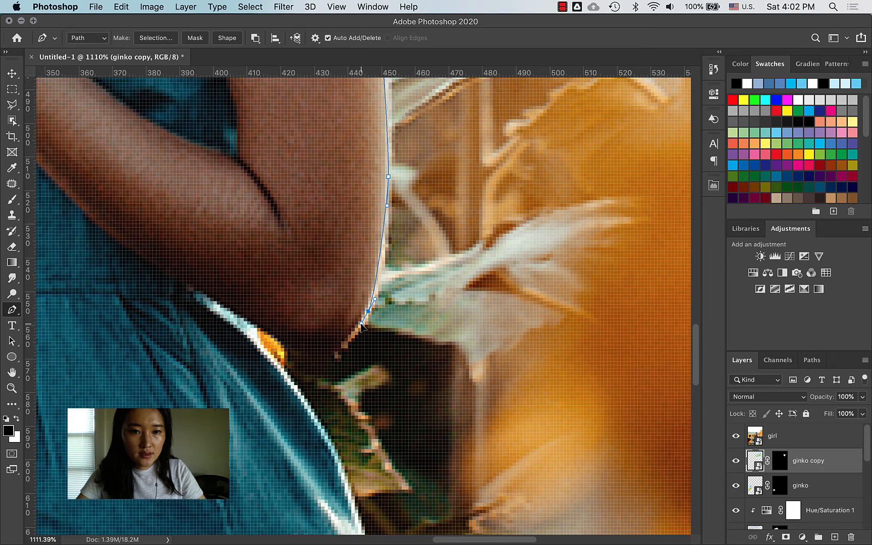
{"action": "left_click_drag", "start_coordinate": [328, 358], "coordinate": [326, 358]}
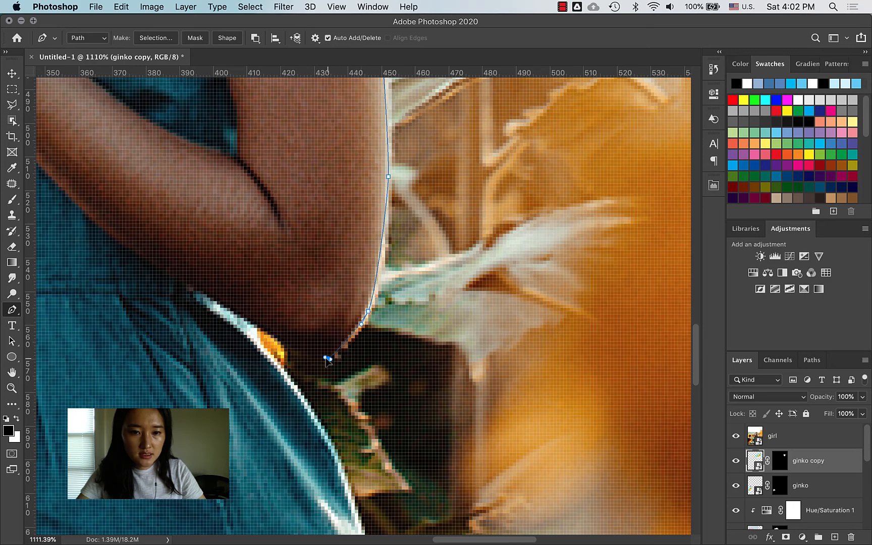
{"action": "left_click", "coordinate": [260, 328]}
{"action": "left_click_drag", "start_coordinate": [253, 323], "coordinate": [251, 321]}
{"action": "left_click_drag", "start_coordinate": [234, 304], "coordinate": [273, 301]}
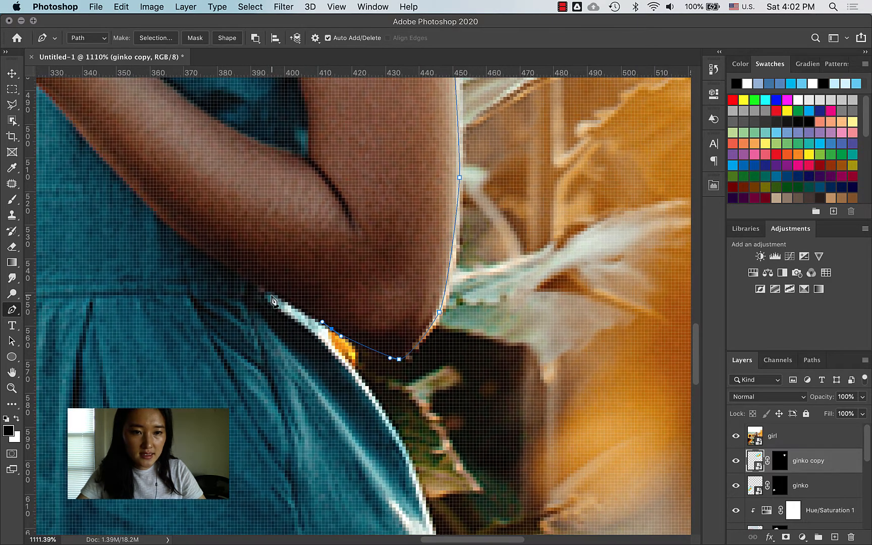
{"action": "left_click", "coordinate": [321, 325]}
Step: Trace across the dress, close the path at the starting anchor, and zoom out
{"action": "left_click_drag", "start_coordinate": [335, 350], "coordinate": [334, 255]}
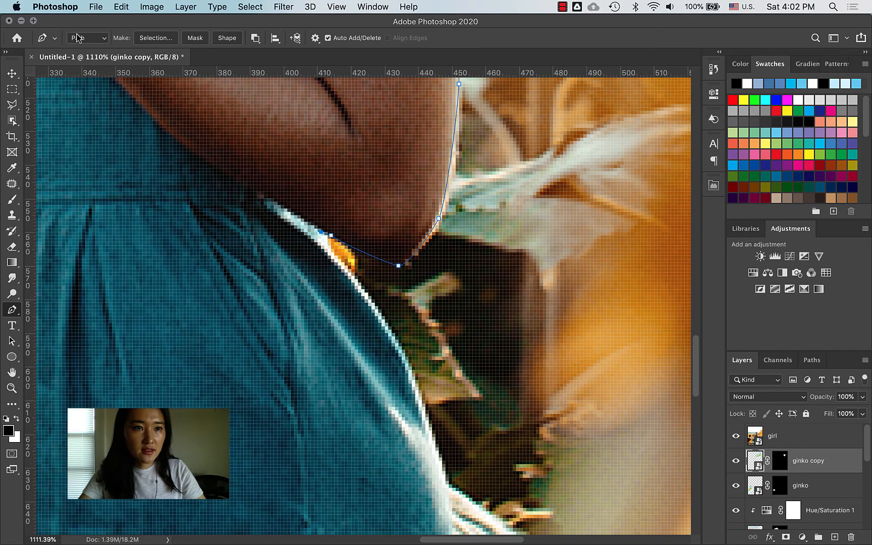
{"action": "left_click", "coordinate": [328, 248]}
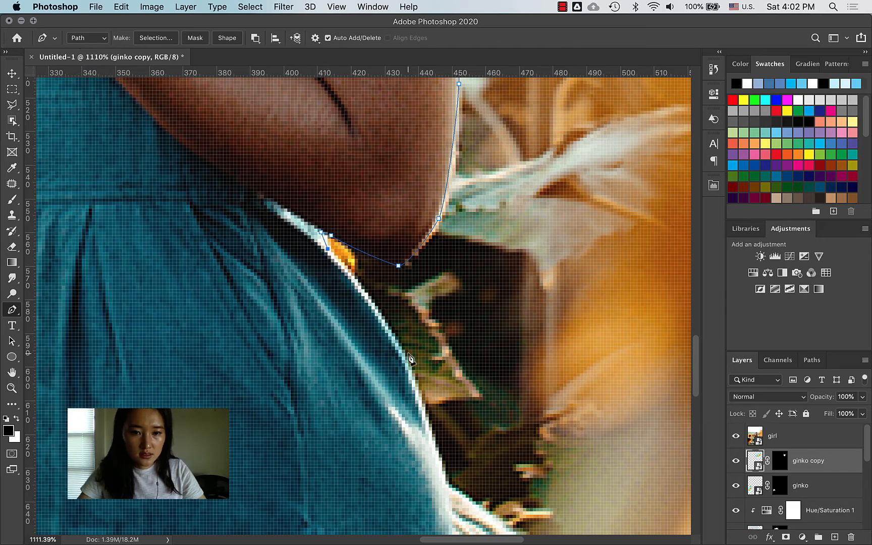
{"action": "left_click_drag", "start_coordinate": [418, 387], "coordinate": [598, 291]}
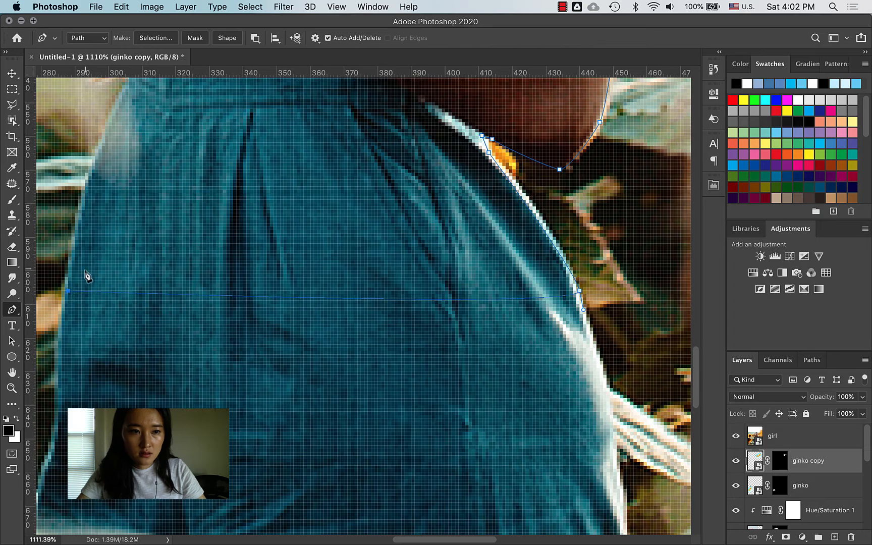
{"action": "left_click_drag", "start_coordinate": [111, 211], "coordinate": [263, 345]}
{"action": "left_click", "coordinate": [267, 212]}
{"action": "left_click_drag", "start_coordinate": [269, 211], "coordinate": [312, 144]}
{"action": "left_click_drag", "start_coordinate": [277, 239], "coordinate": [277, 327]}
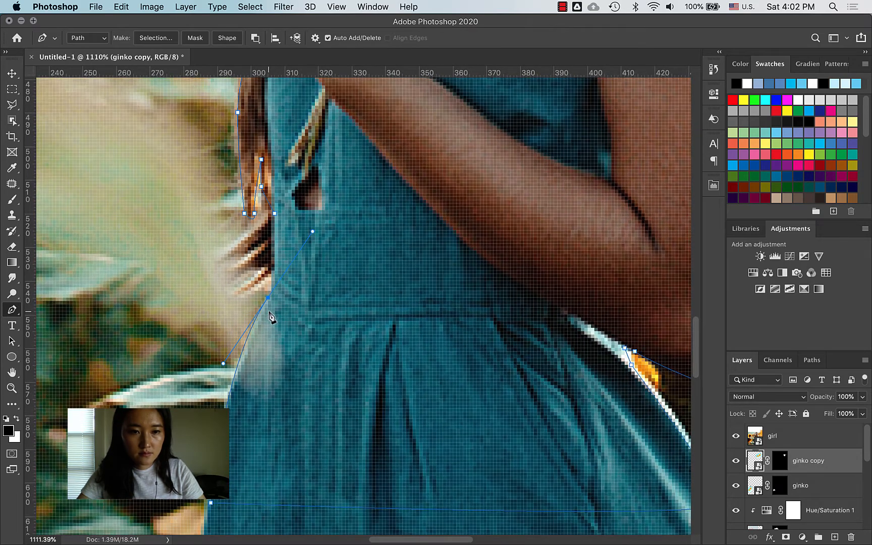
{"action": "left_click", "coordinate": [275, 215]}
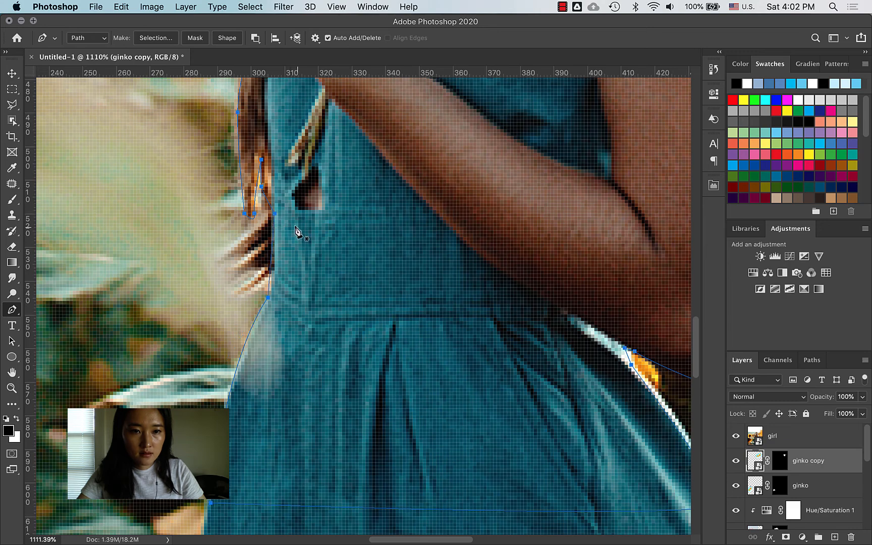
{"action": "key", "text": "z"}
{"action": "left_click_drag", "start_coordinate": [320, 248], "coordinate": [264, 250]}
{"action": "left_click_drag", "start_coordinate": [483, 300], "coordinate": [412, 493]}
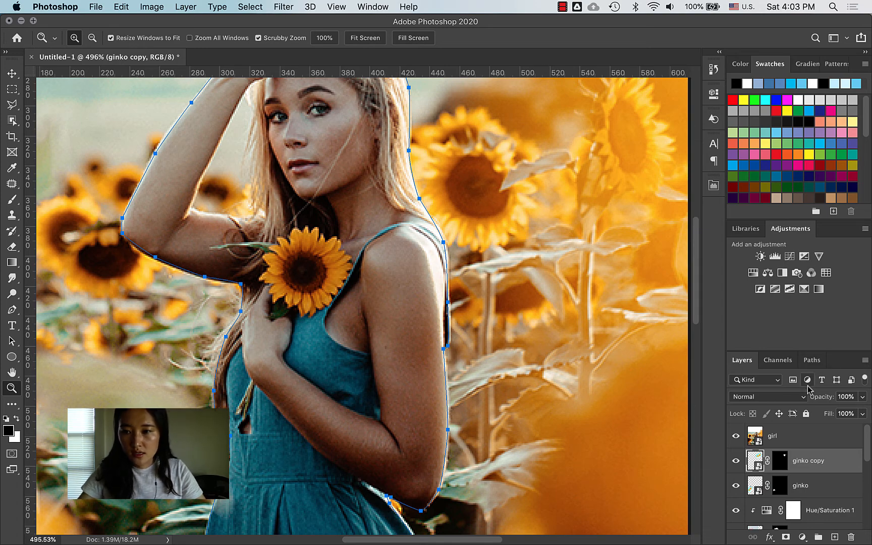
Step: Load the Work Path as a selection from the Paths panel, then make the girl layer active
{"action": "left_click", "coordinate": [812, 360]}
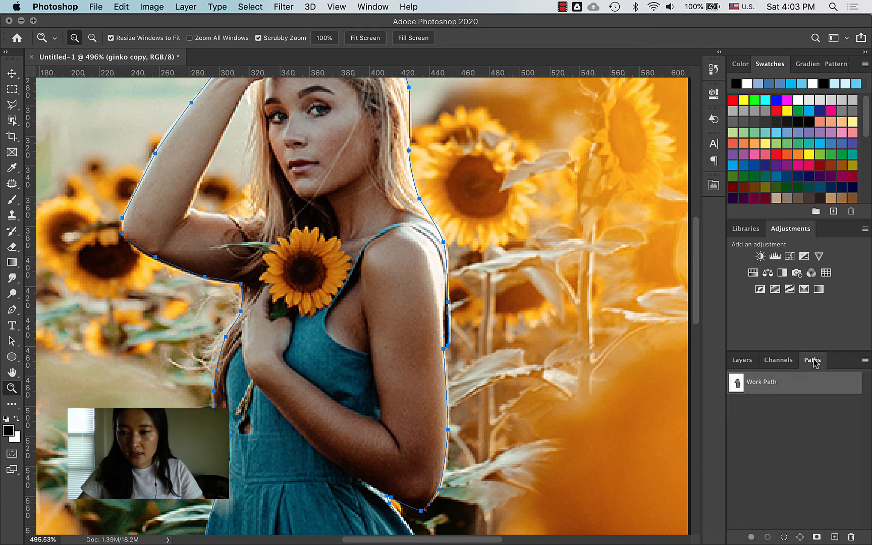
{"action": "left_click", "coordinate": [737, 384], "text": "super"}
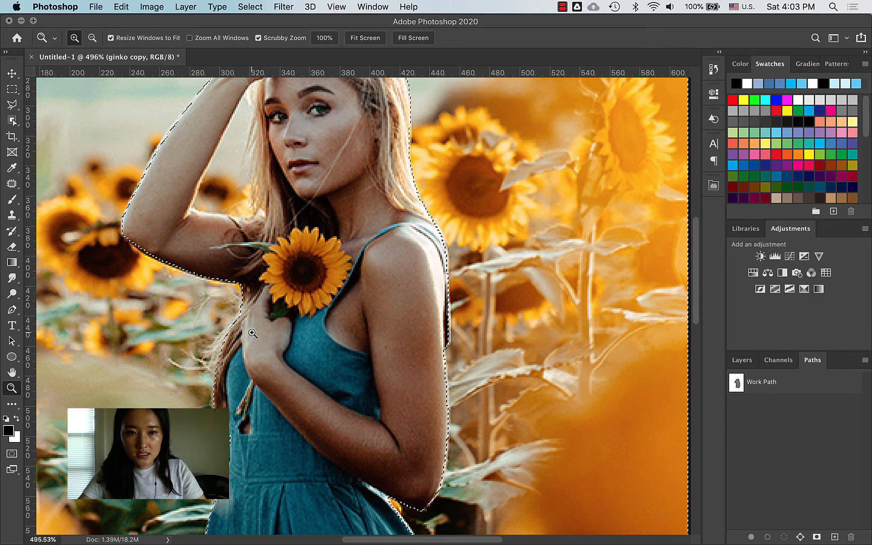
{"action": "left_click", "coordinate": [742, 360]}
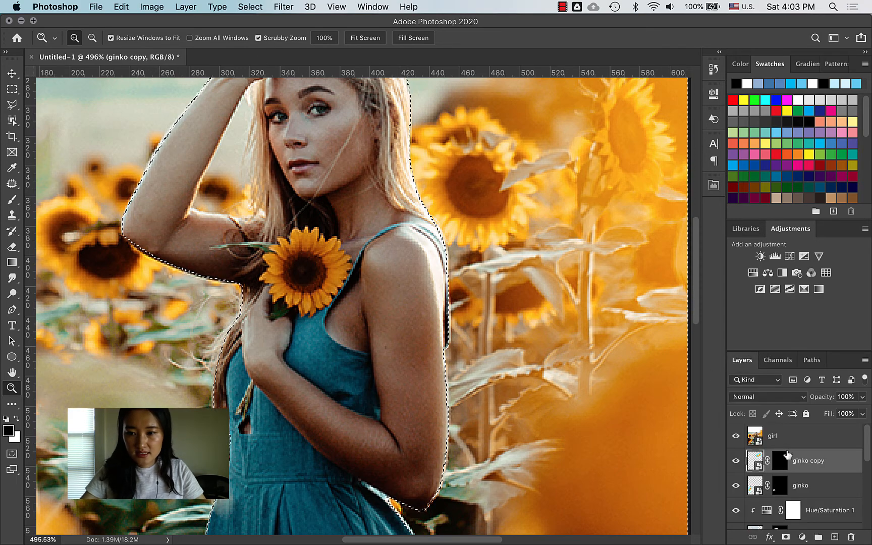
{"action": "left_click", "coordinate": [768, 443]}
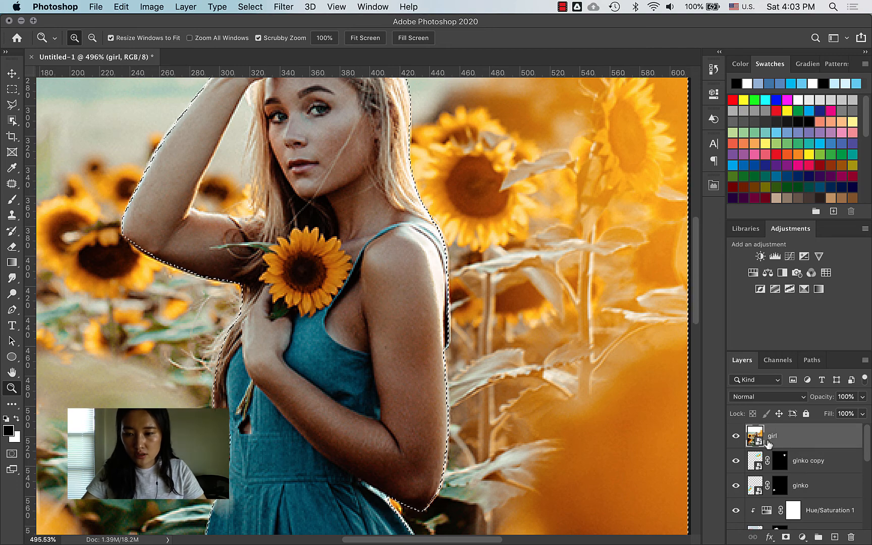
Step: Mask the girl layer from the selection so only the cut-out girl shows
{"action": "left_click", "coordinate": [786, 538]}
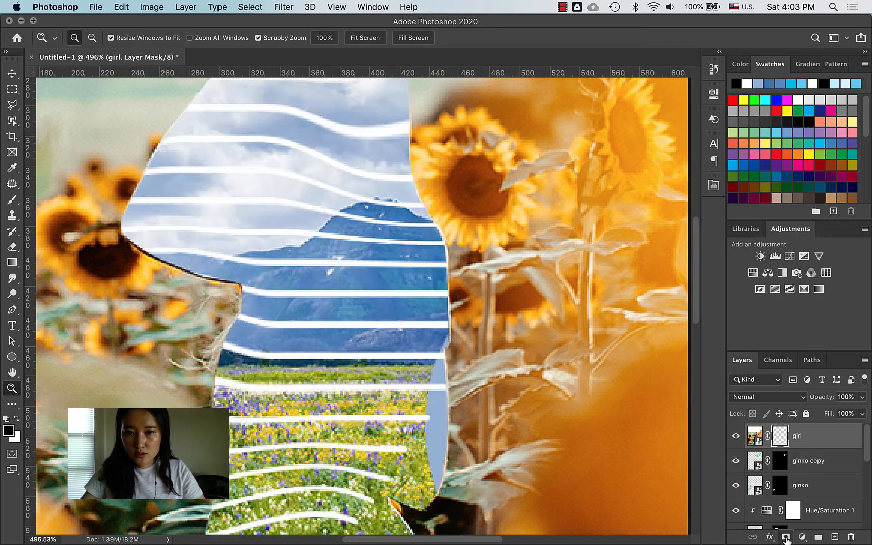
{"action": "key", "text": "super+z"}
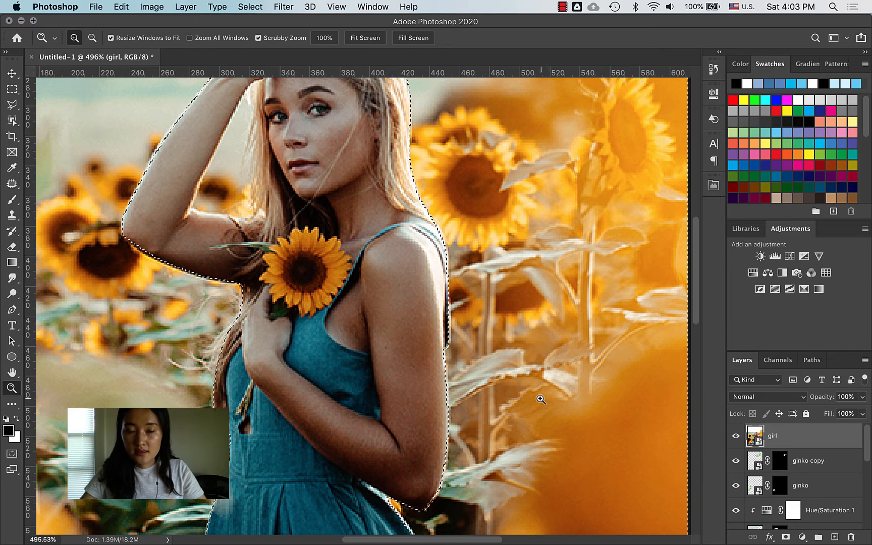
{"action": "left_click_drag", "start_coordinate": [559, 354], "coordinate": [490, 409]}
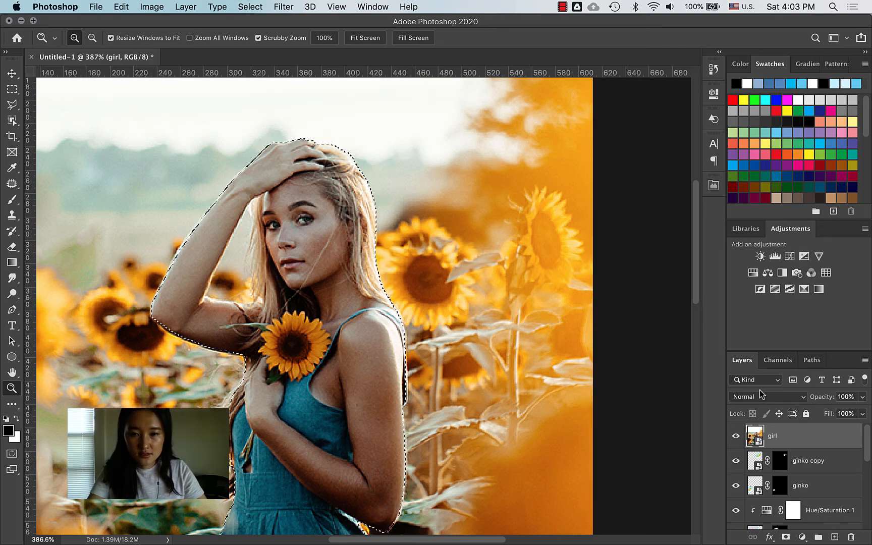
{"action": "key", "text": "super+shift+i"}
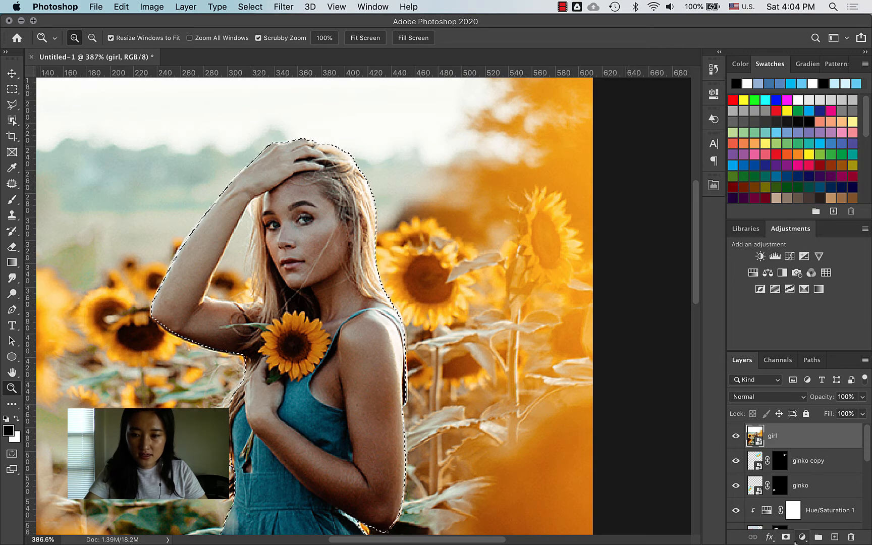
{"action": "left_click", "coordinate": [786, 538]}
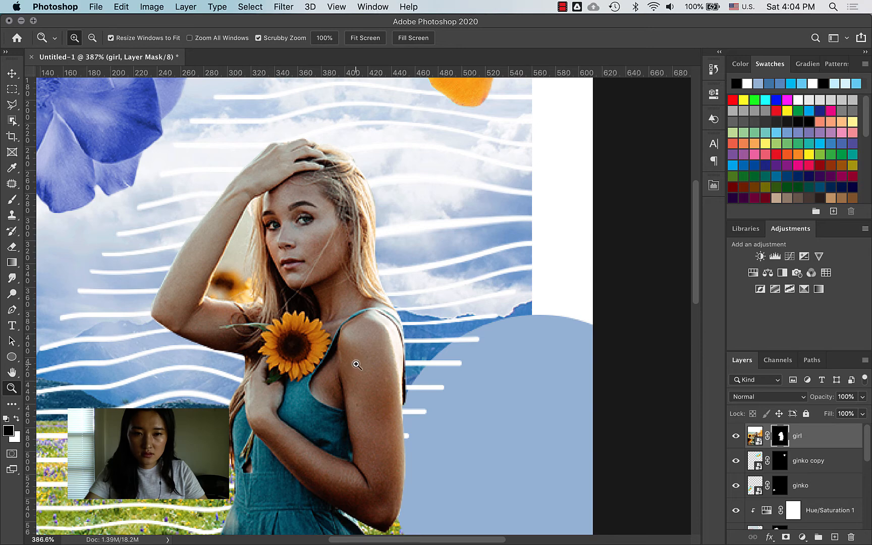
{"action": "key", "text": "super+z"}
{"action": "left_click", "coordinate": [151, 7]}
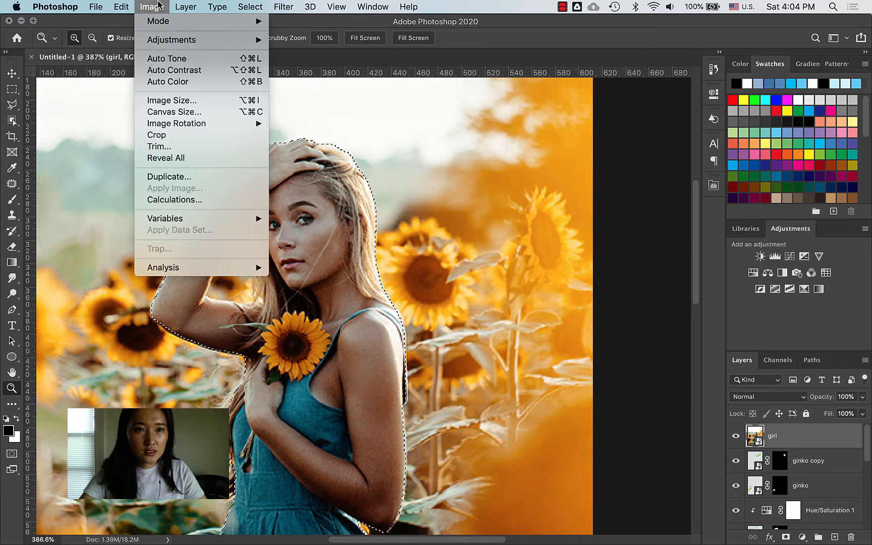
{"action": "mouse_move", "coordinate": [251, 5]}
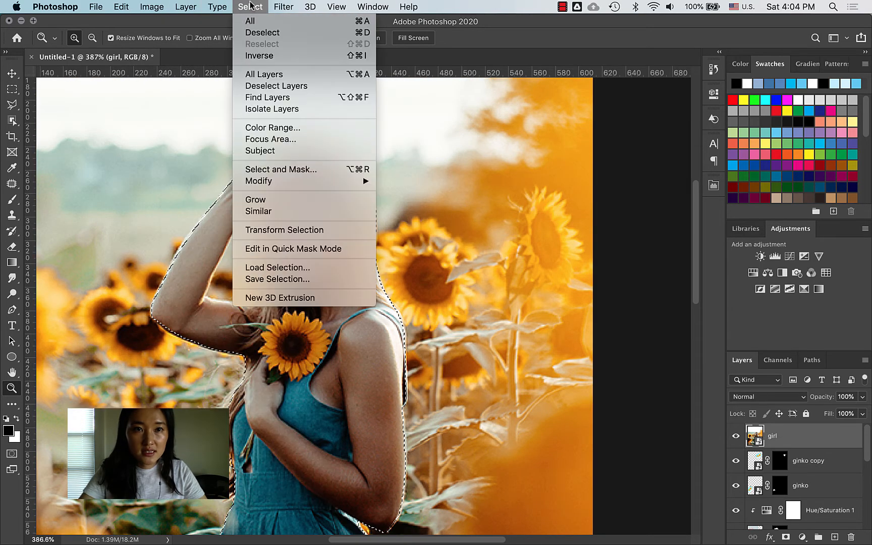
{"action": "left_click", "coordinate": [364, 59]}
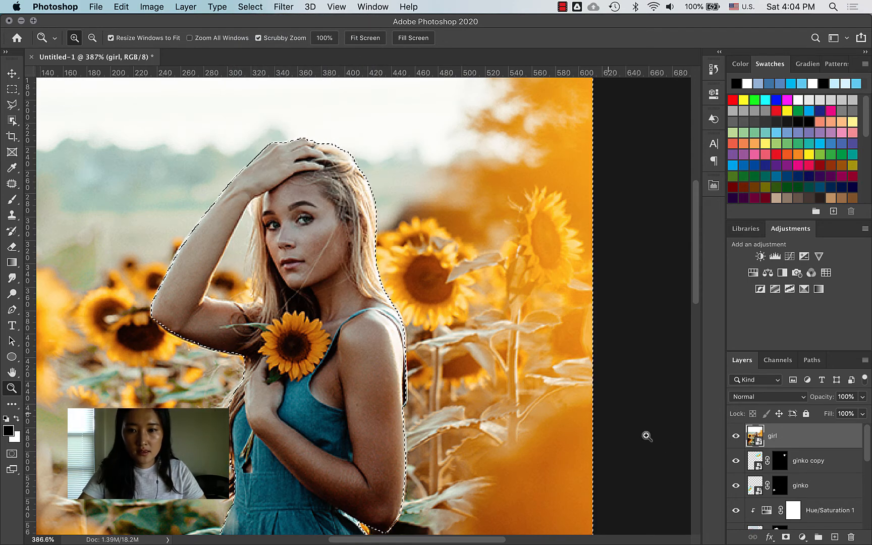
{"action": "left_click", "coordinate": [251, 7]}
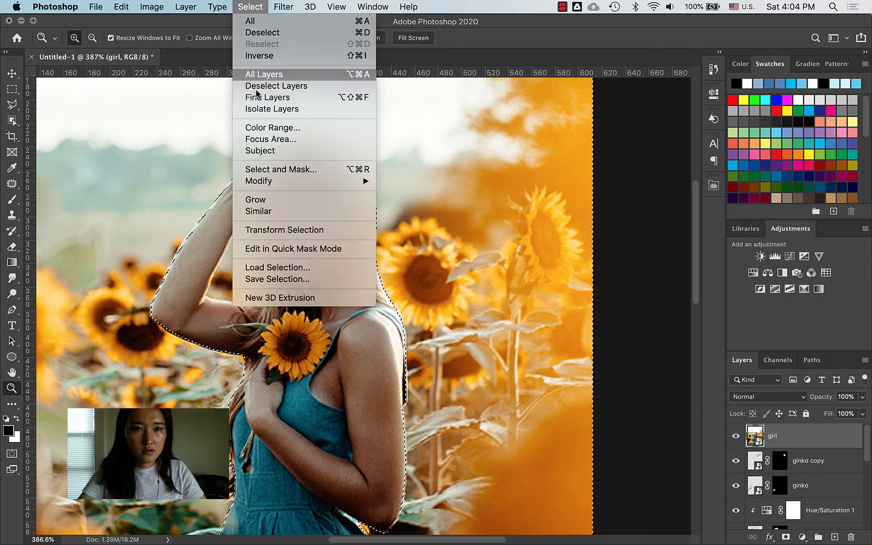
{"action": "left_click", "coordinate": [263, 56]}
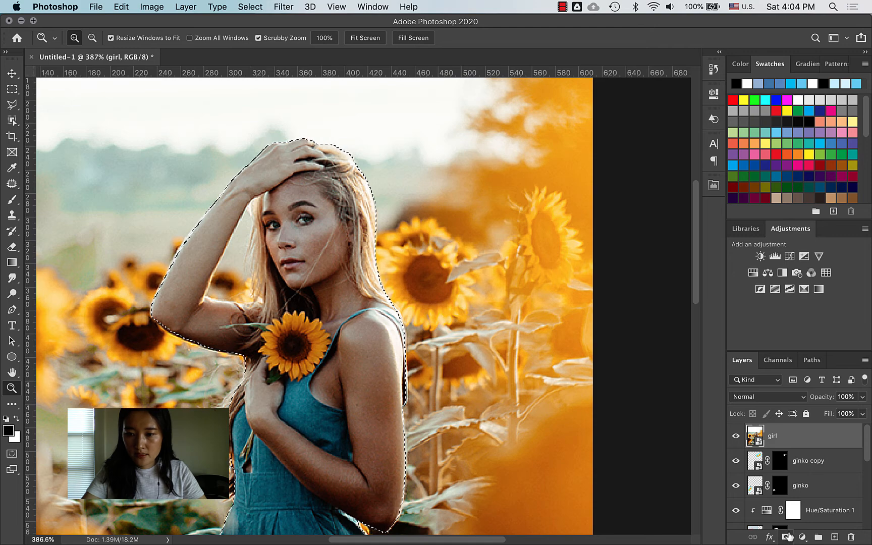
{"action": "left_click", "coordinate": [788, 537]}
Step: Save the girl's outline Work Path as Path 1 in the Paths panel
{"action": "left_click_drag", "start_coordinate": [311, 394], "coordinate": [287, 391]}
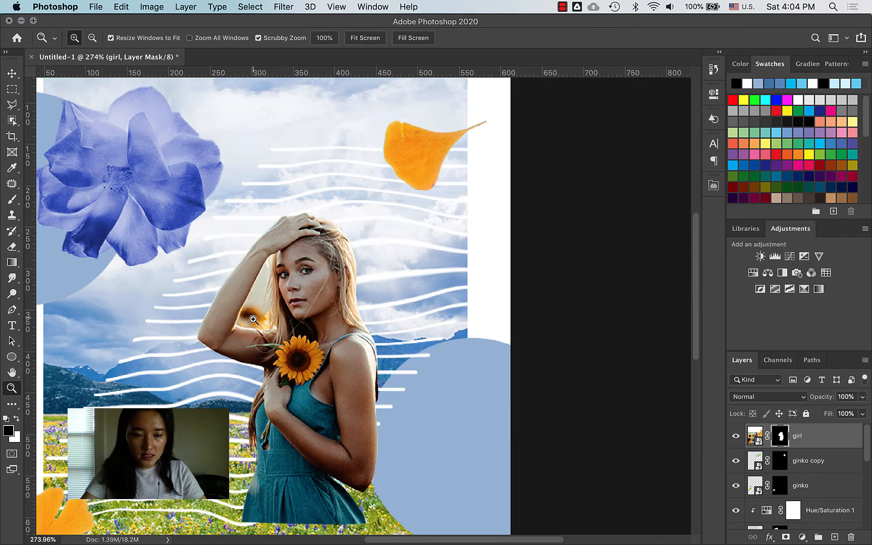
{"action": "left_click_drag", "start_coordinate": [257, 295], "coordinate": [316, 260]}
{"action": "left_click", "coordinate": [813, 361]}
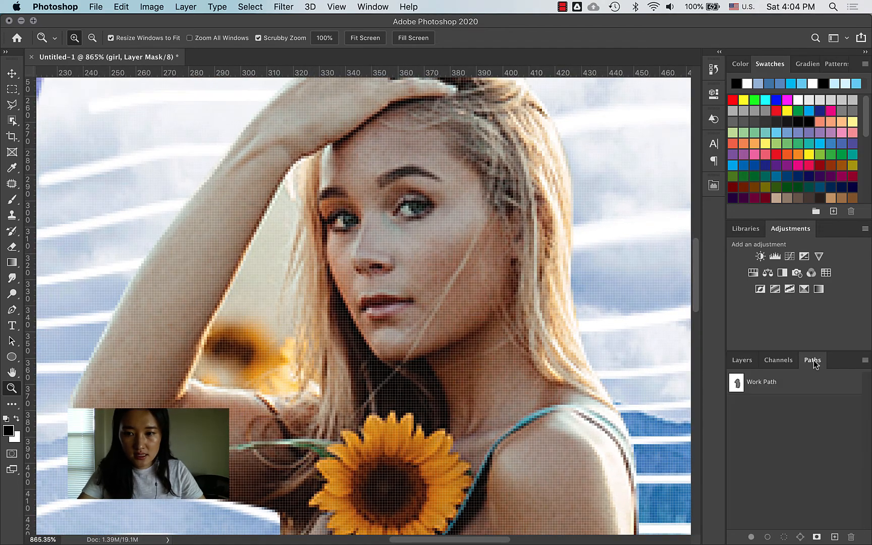
{"action": "left_click", "coordinate": [836, 537]}
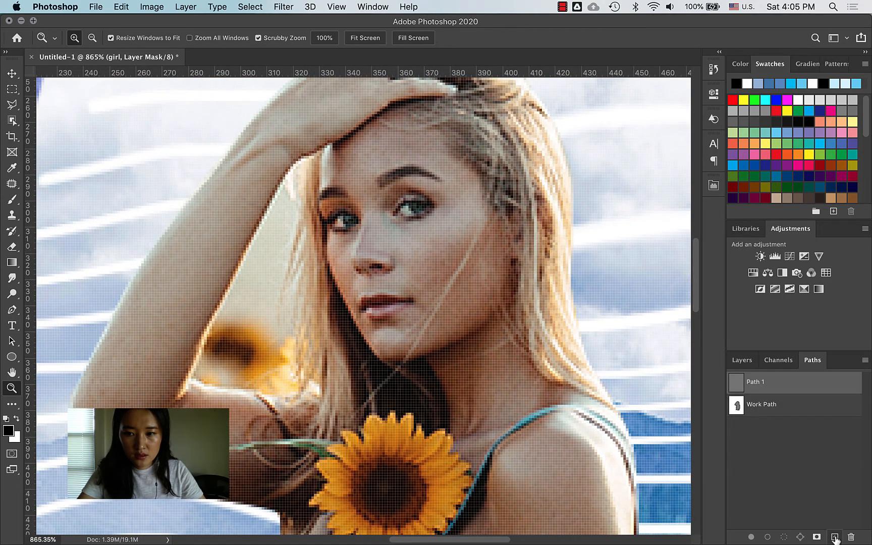
{"action": "left_click", "coordinate": [743, 360]}
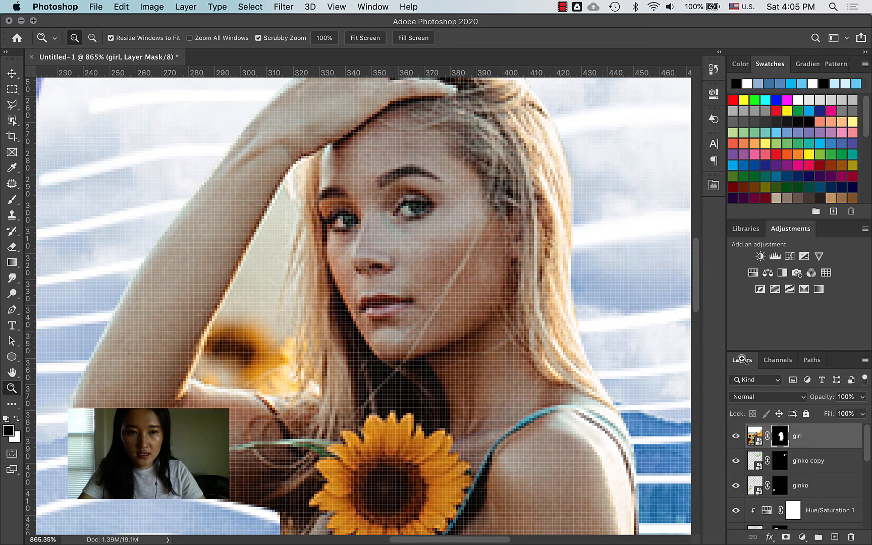
{"action": "key", "text": "p"}
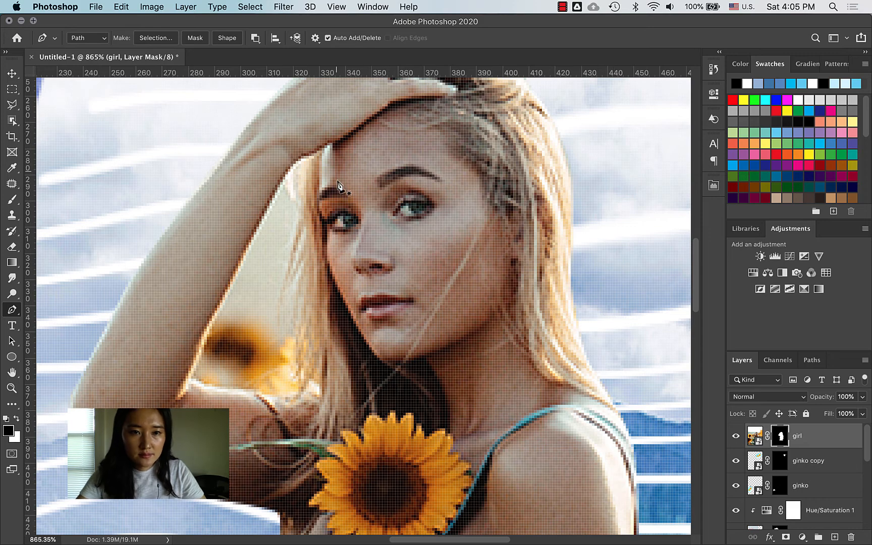
Step: Trace a closed pen path around the background gap between the girl's raised arm and head
{"action": "left_click", "coordinate": [296, 161]}
{"action": "left_click", "coordinate": [301, 203]}
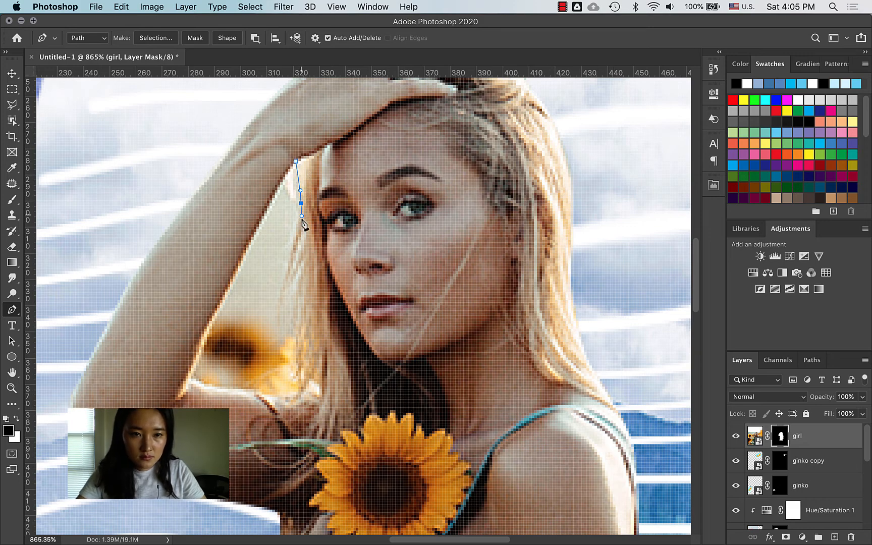
{"action": "left_click_drag", "start_coordinate": [294, 244], "coordinate": [284, 291]}
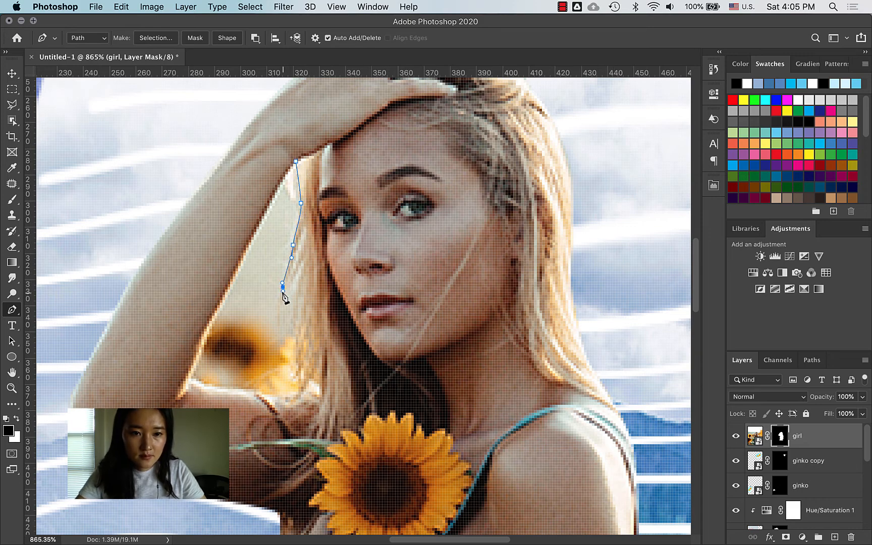
{"action": "left_click", "coordinate": [304, 260]}
{"action": "left_click_drag", "start_coordinate": [293, 313], "coordinate": [293, 324]}
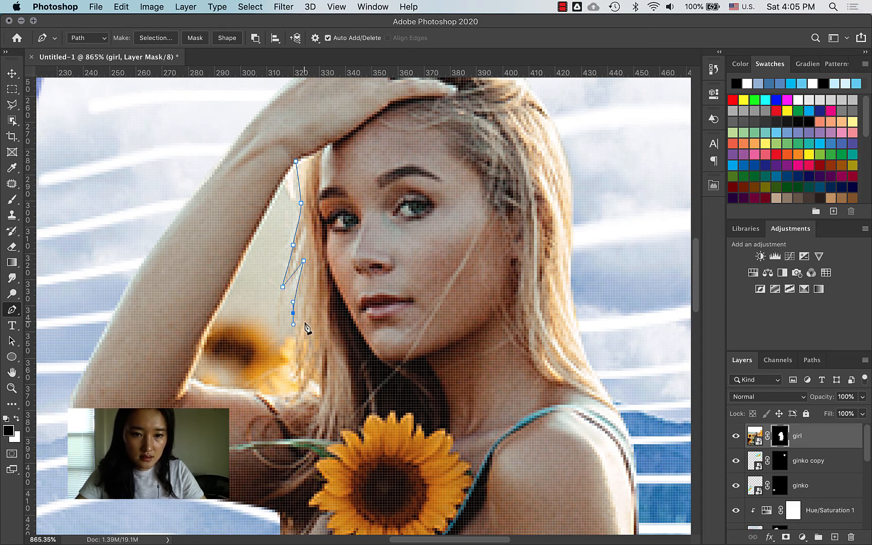
{"action": "left_click", "coordinate": [298, 371]}
{"action": "left_click", "coordinate": [299, 392]}
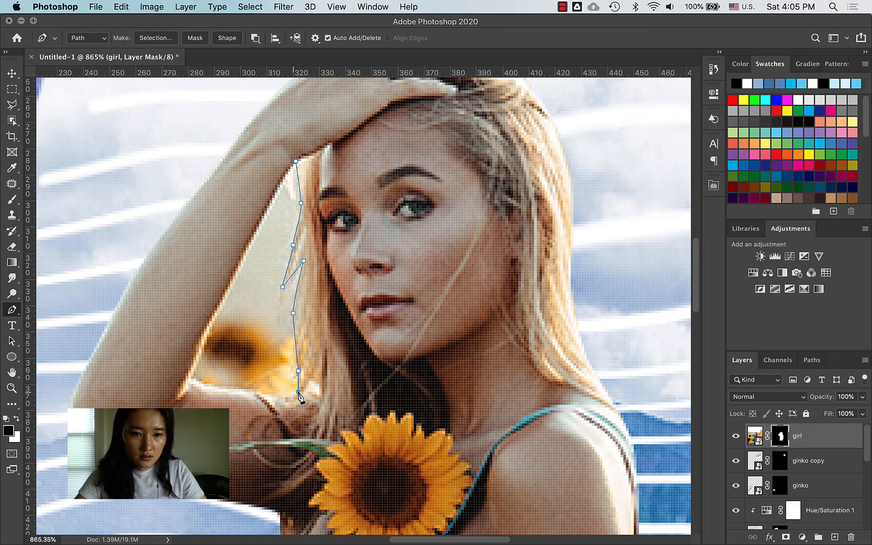
{"action": "left_click", "coordinate": [249, 392]}
{"action": "left_click_drag", "start_coordinate": [207, 387], "coordinate": [202, 387]}
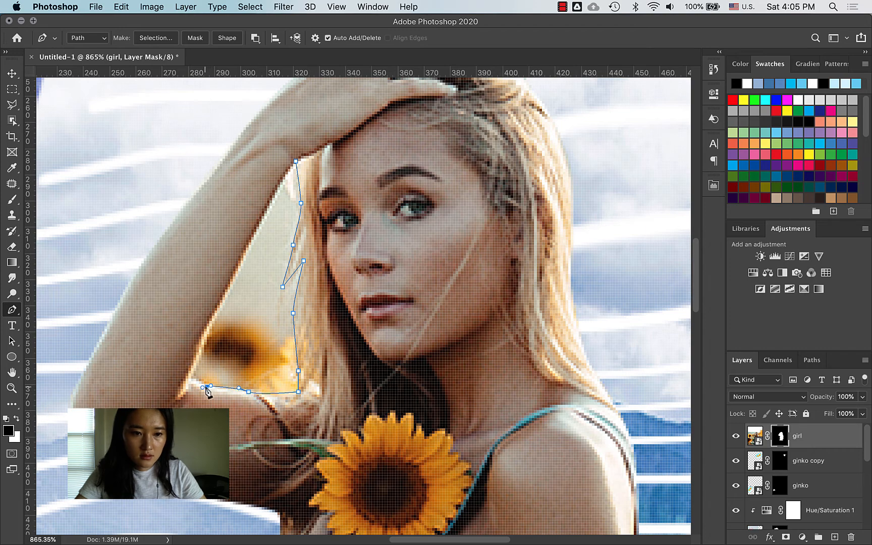
{"action": "left_click", "coordinate": [191, 379]}
{"action": "left_click_drag", "start_coordinate": [229, 290], "coordinate": [235, 279]}
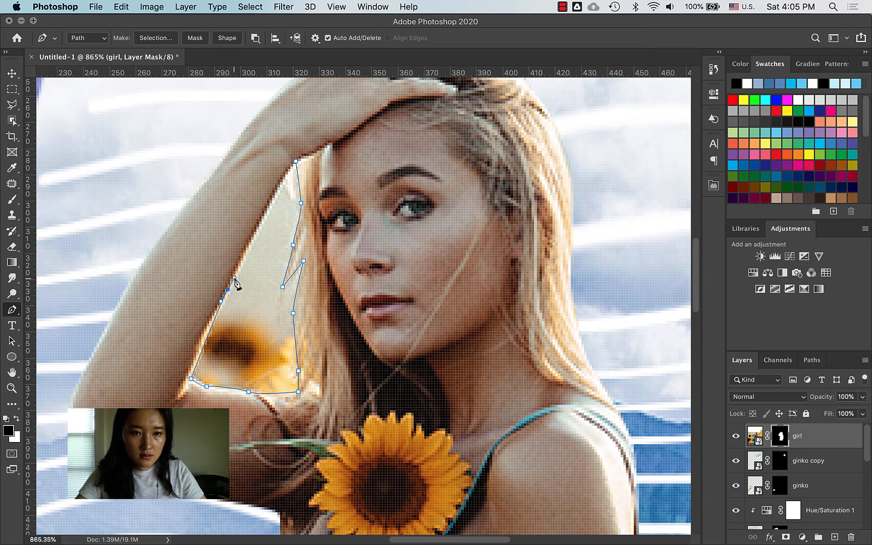
{"action": "left_click", "coordinate": [275, 198]}
{"action": "left_click", "coordinate": [296, 161]}
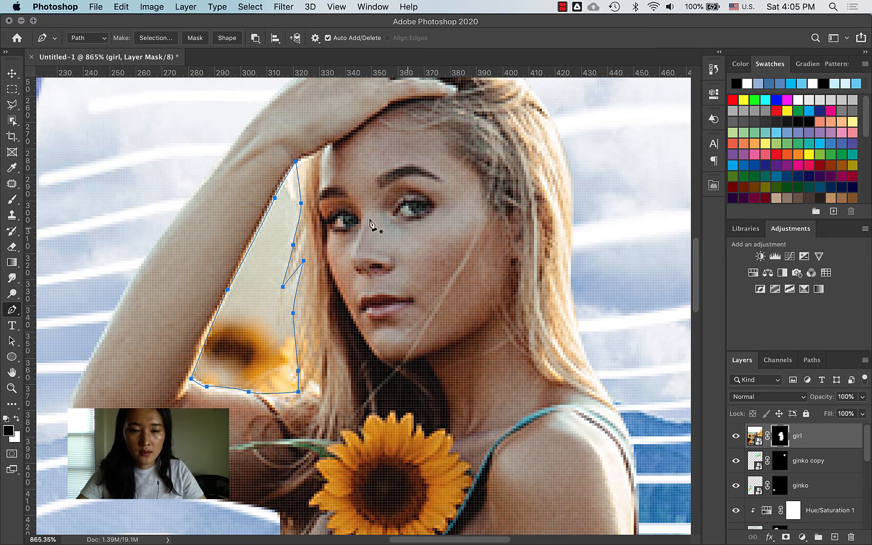
Step: Load the closed arm-gap path as a selection from the Paths panel
{"action": "left_click", "coordinate": [810, 361]}
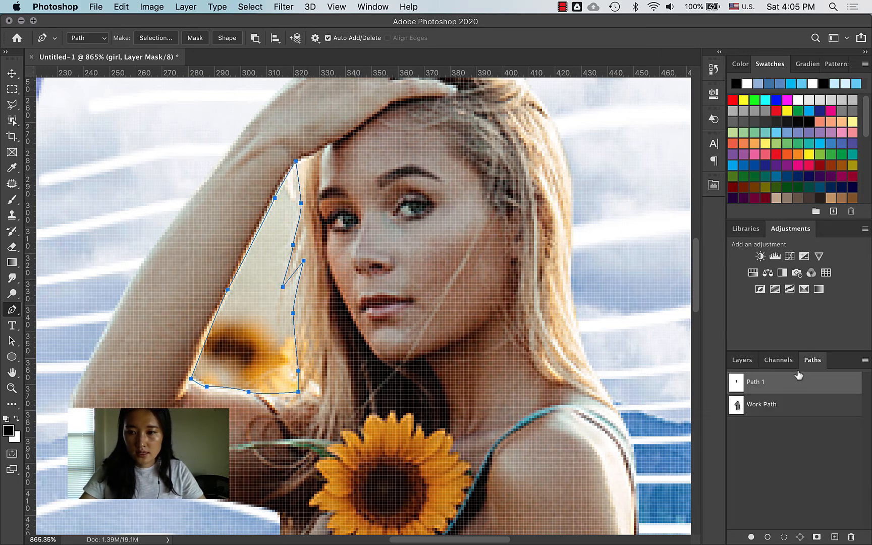
{"action": "left_click", "coordinate": [738, 386], "text": "super"}
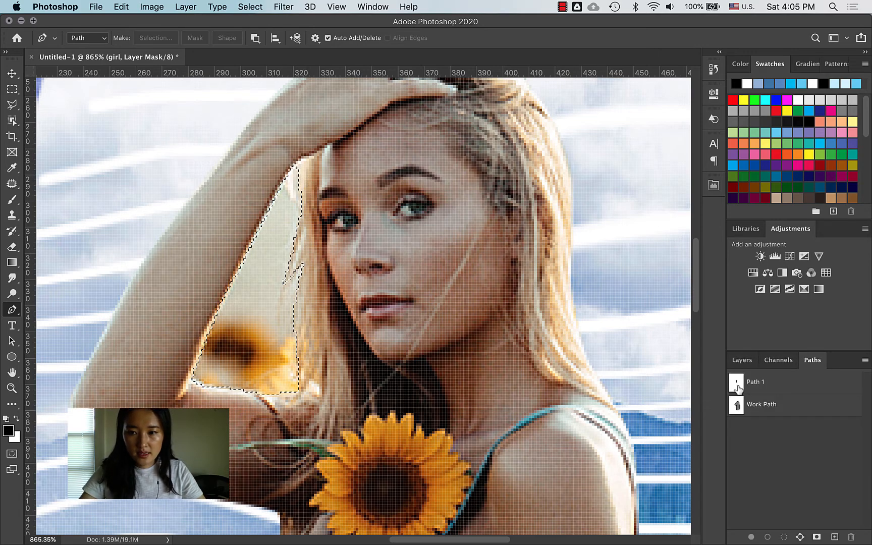
{"action": "left_click", "coordinate": [742, 360]}
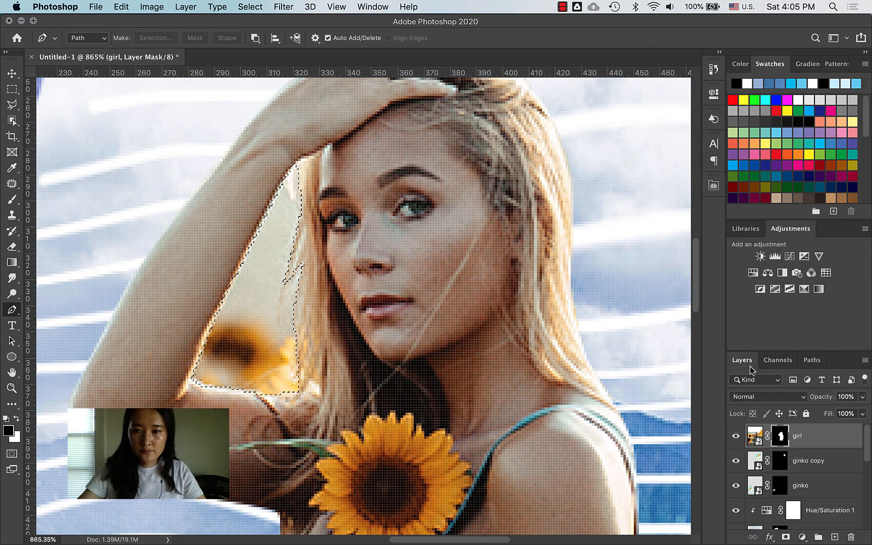
Step: Hide the arm–hair gap on the girl's layer mask, then deselect and view the whole poster
{"action": "key", "text": "z"}
{"action": "left_click_drag", "start_coordinate": [581, 371], "coordinate": [553, 402]}
{"action": "scroll", "coordinate": [553, 402], "scroll_direction": "down", "scroll_amount": 2}
{"action": "scroll", "coordinate": [553, 403], "scroll_direction": "right", "scroll_amount": 3}
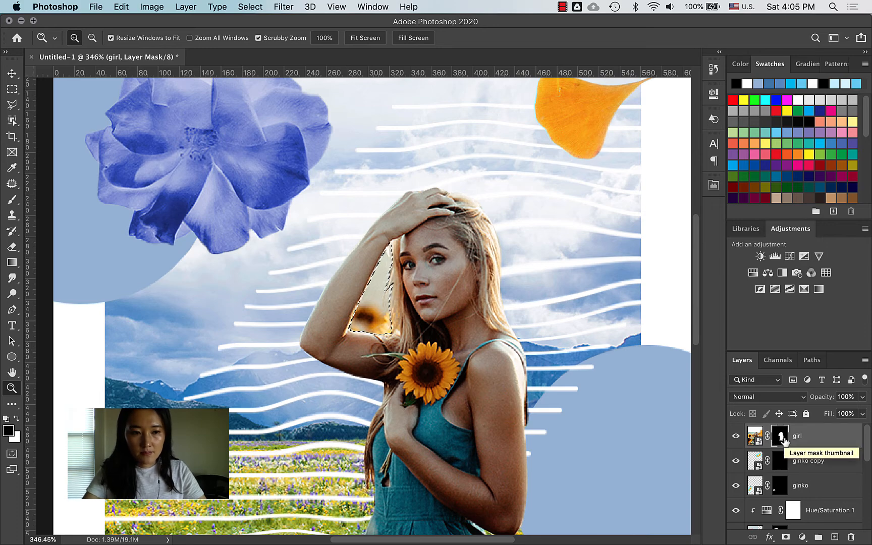
{"action": "left_click_drag", "start_coordinate": [784, 441], "coordinate": [777, 442]}
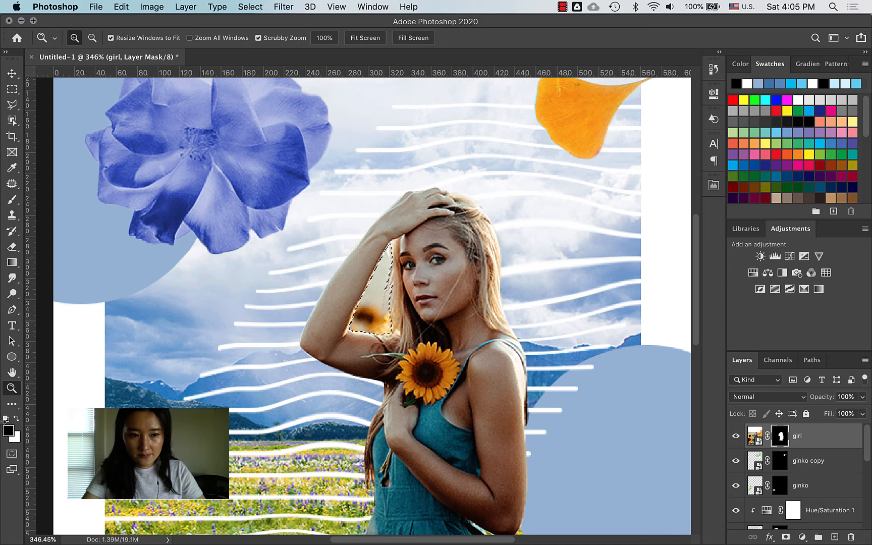
{"action": "left_click", "coordinate": [6, 418]}
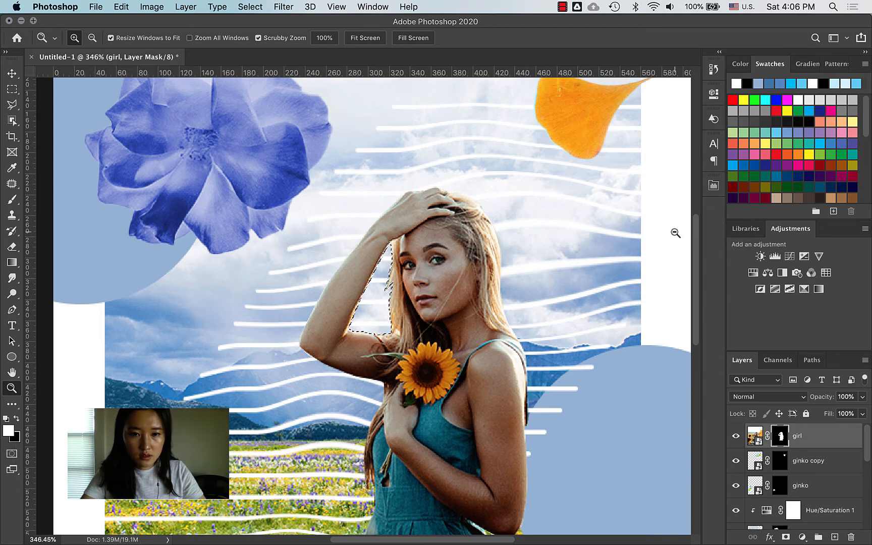
{"action": "key", "text": "alt+BackSpace"}
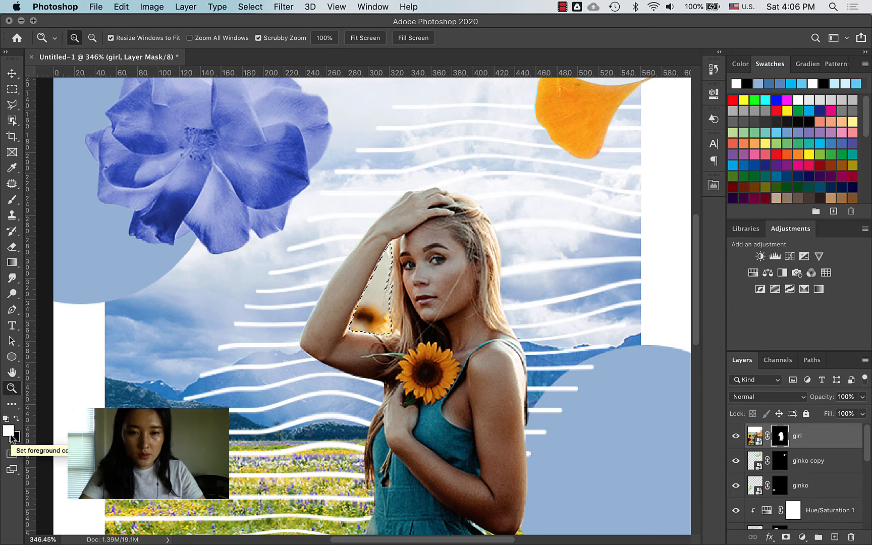
{"action": "key", "text": "BackSpace"}
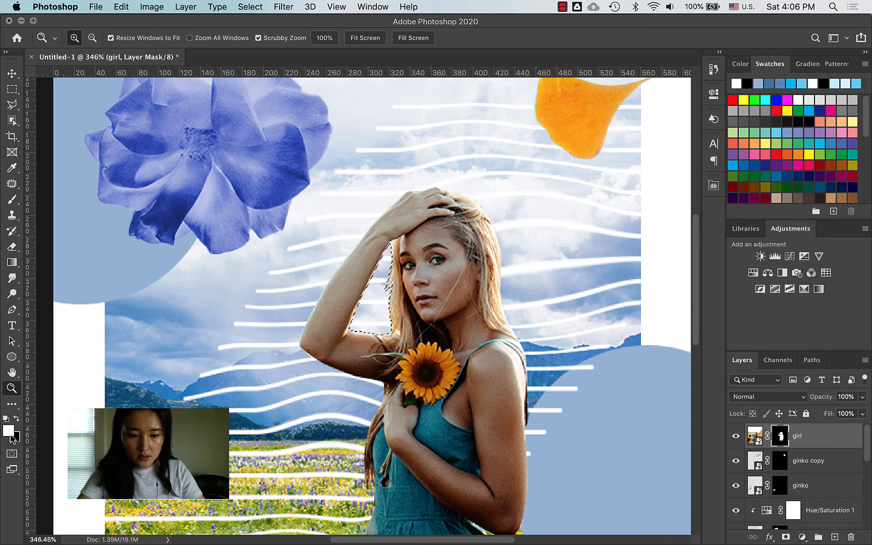
{"action": "key", "text": "super+d"}
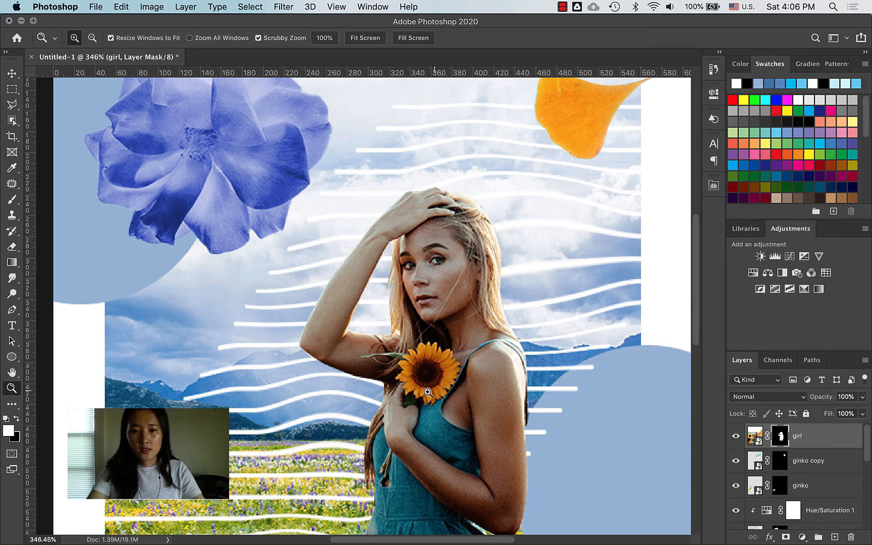
{"action": "left_click_drag", "start_coordinate": [428, 392], "coordinate": [347, 402]}
{"action": "left_click", "coordinate": [399, 399]}
Step: Scale the girl layer up to about 202% and shift her up-left
{"action": "key", "text": "super+t"}
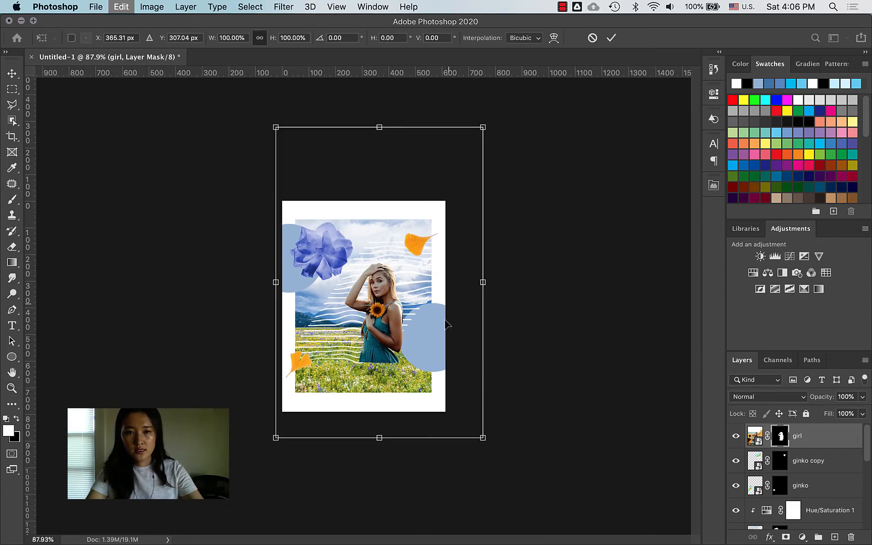
{"action": "left_click_drag", "start_coordinate": [485, 453], "coordinate": [651, 537]}
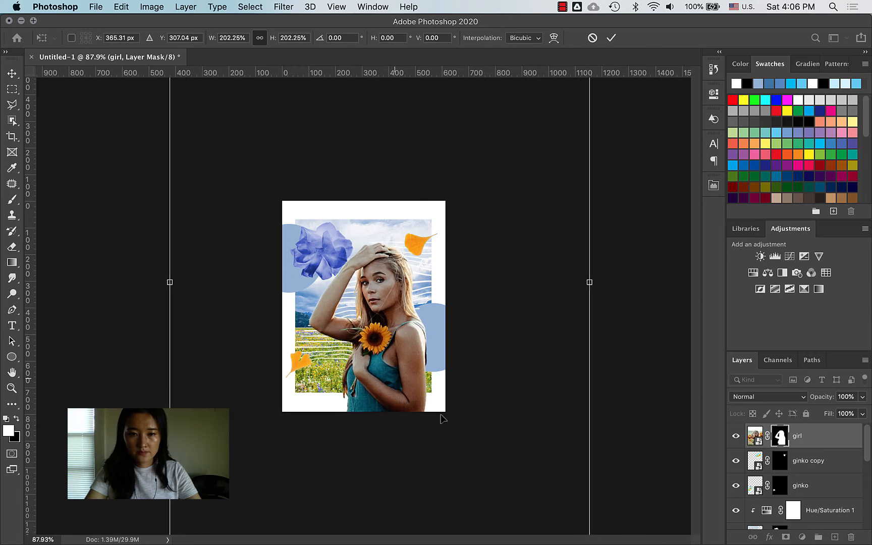
{"action": "left_click_drag", "start_coordinate": [386, 369], "coordinate": [366, 348]}
{"action": "key", "text": "Return"}
{"action": "key", "text": "z"}
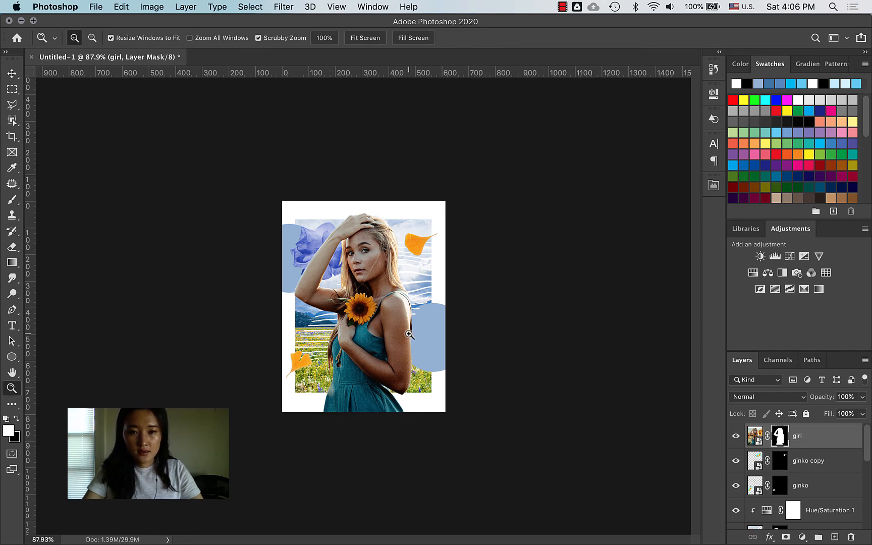
{"action": "left_click", "coordinate": [435, 332]}
Step: Move the flower and Hue/Saturation 1 above the girl, nudging the flower 44 px left, 24 px up
{"action": "key", "text": "c"}
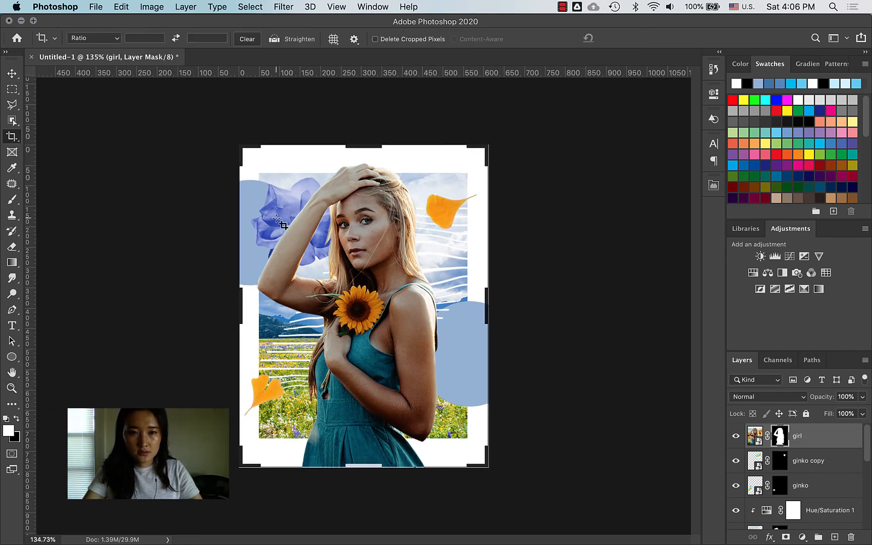
{"action": "key", "text": "v"}
{"action": "left_click", "coordinate": [280, 219]}
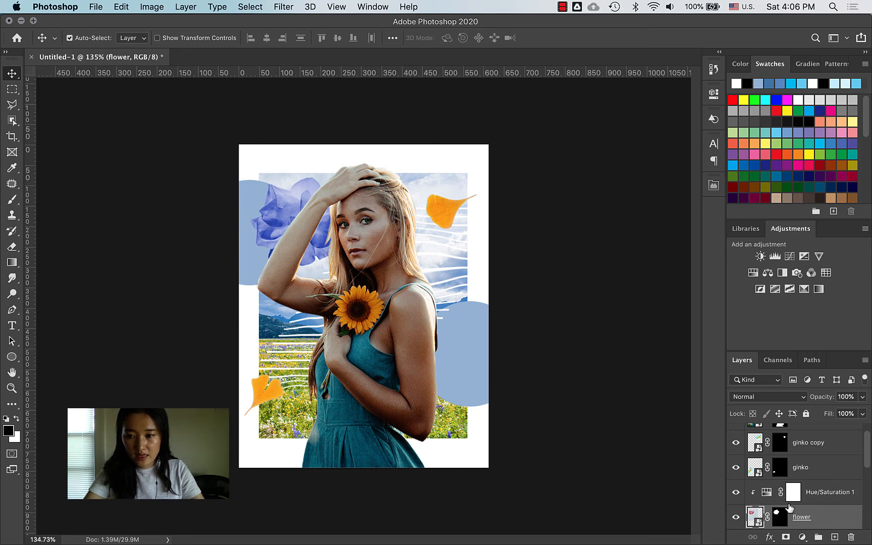
{"action": "left_click", "coordinate": [848, 496]}
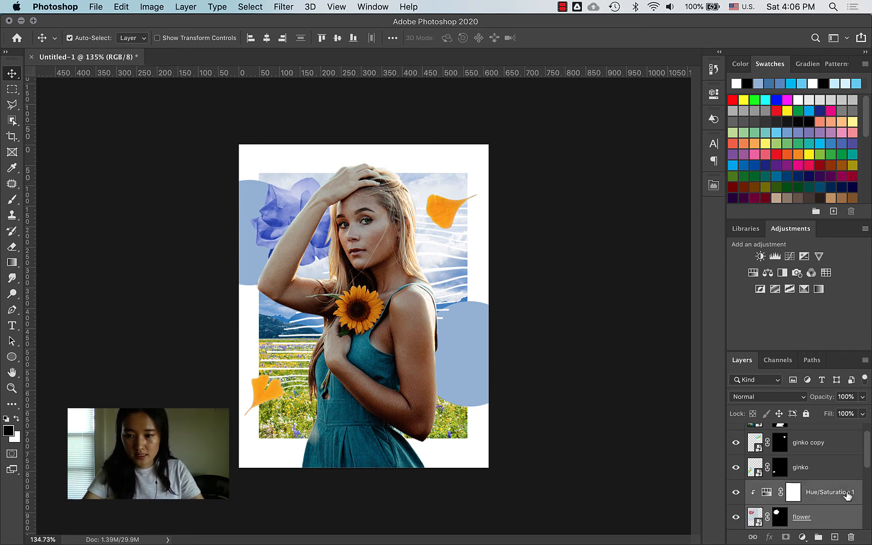
{"action": "left_click_drag", "start_coordinate": [810, 514], "coordinate": [808, 429]}
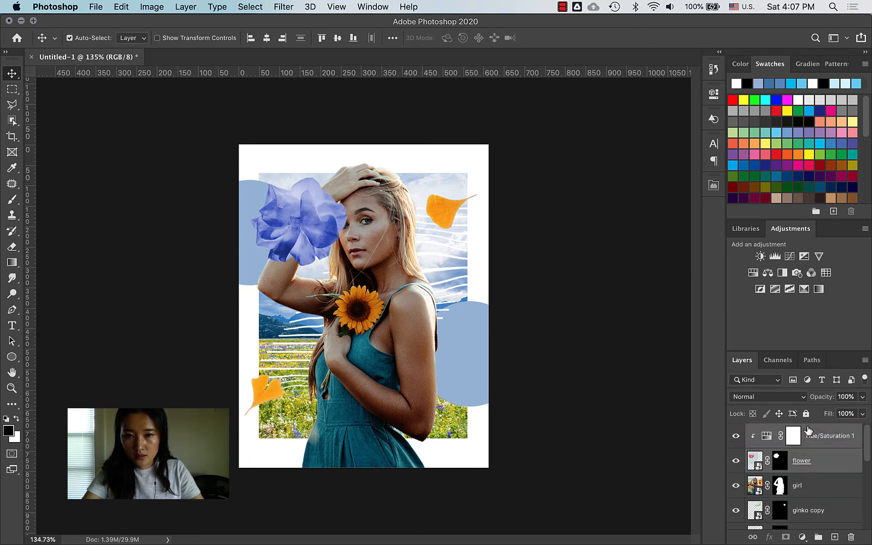
{"action": "left_click_drag", "start_coordinate": [312, 217], "coordinate": [287, 190]}
Step: Move the girl layer 44 px down
{"action": "left_click", "coordinate": [413, 248]}
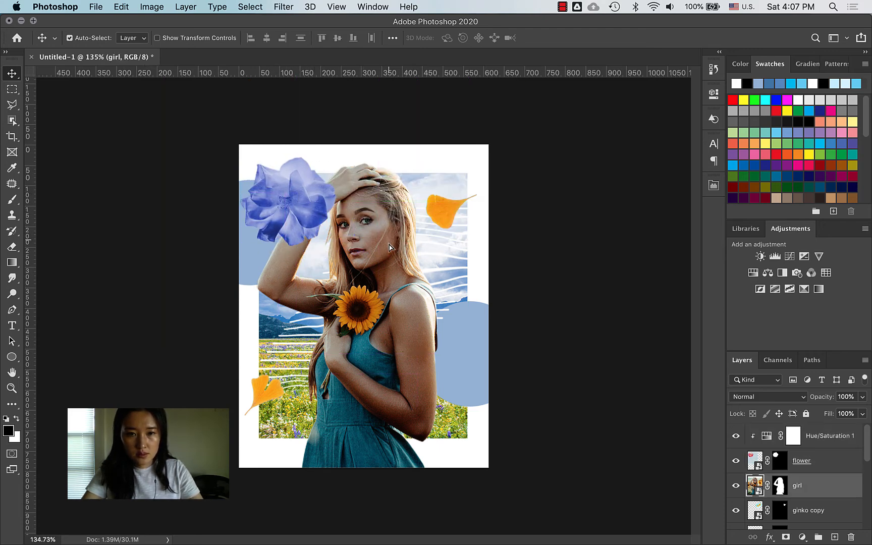
{"action": "left_click_drag", "start_coordinate": [393, 247], "coordinate": [393, 262]}
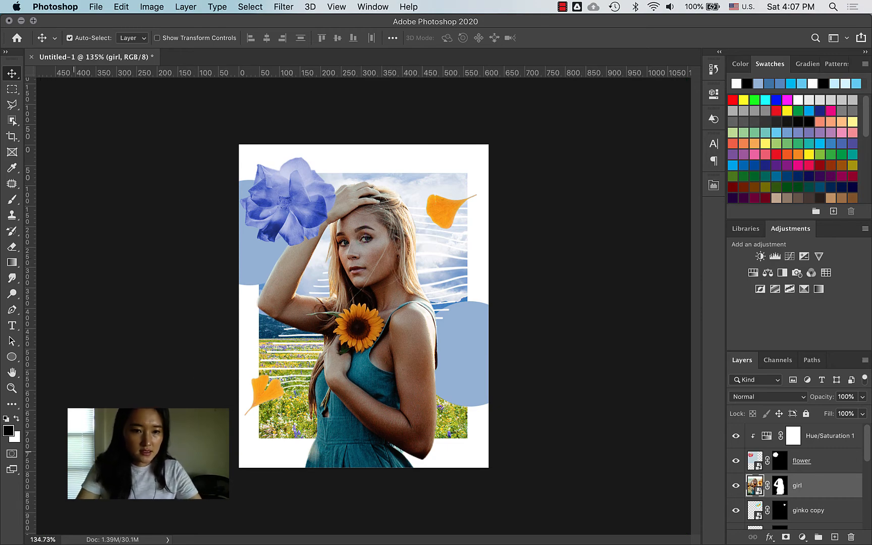
{"action": "key", "text": "ctrl+Up"}
{"action": "left_click", "coordinate": [144, 205]}
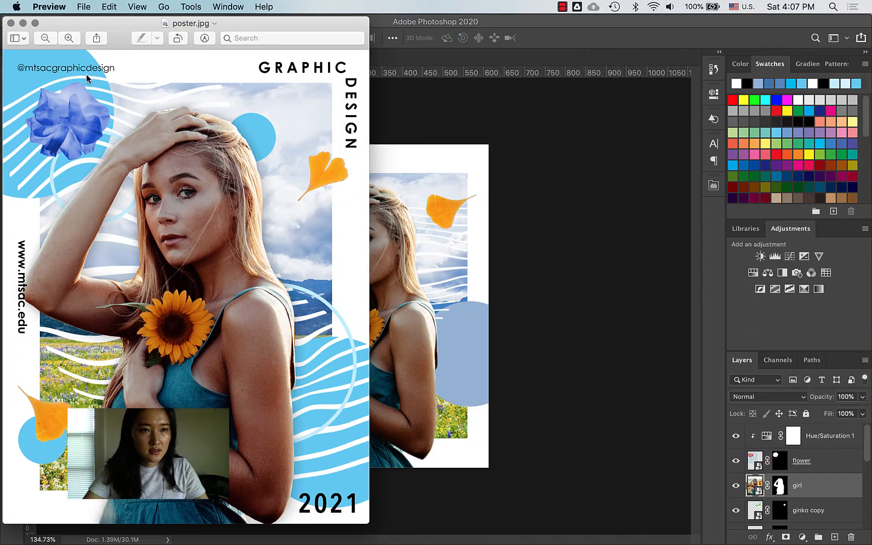
{"action": "left_click", "coordinate": [498, 181]}
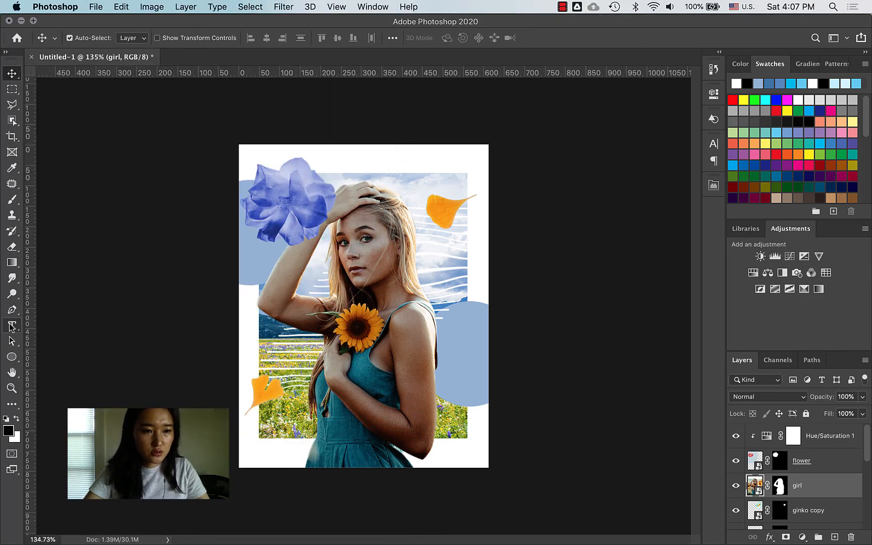
{"action": "key", "text": "ctrl+Up"}
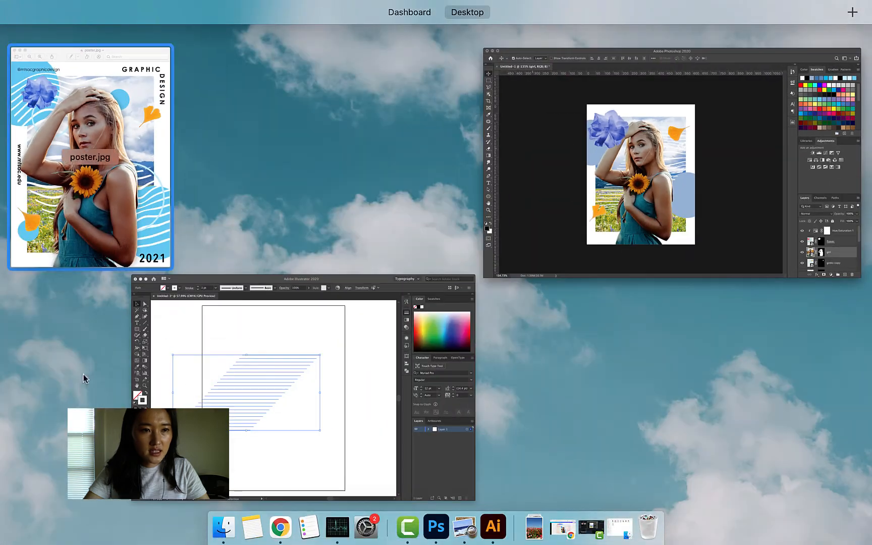
{"action": "left_click", "coordinate": [119, 202]}
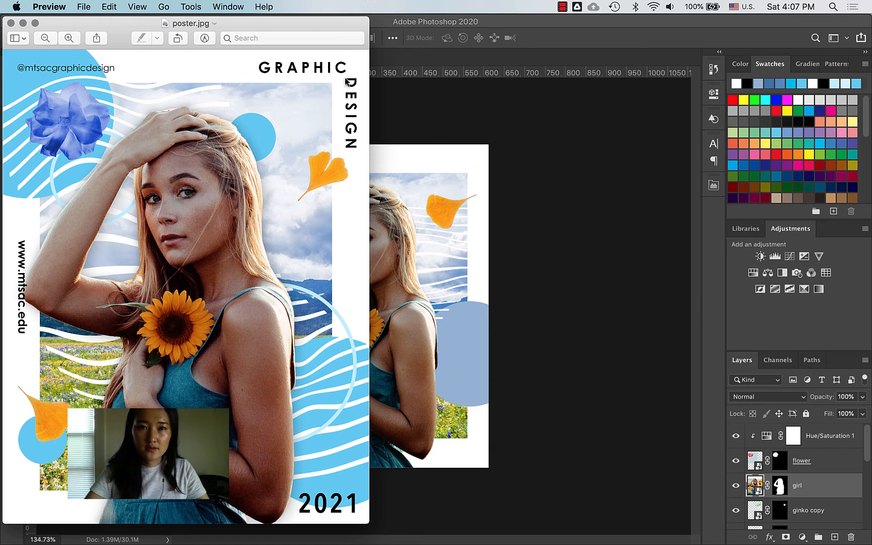
{"action": "left_click", "coordinate": [400, 171]}
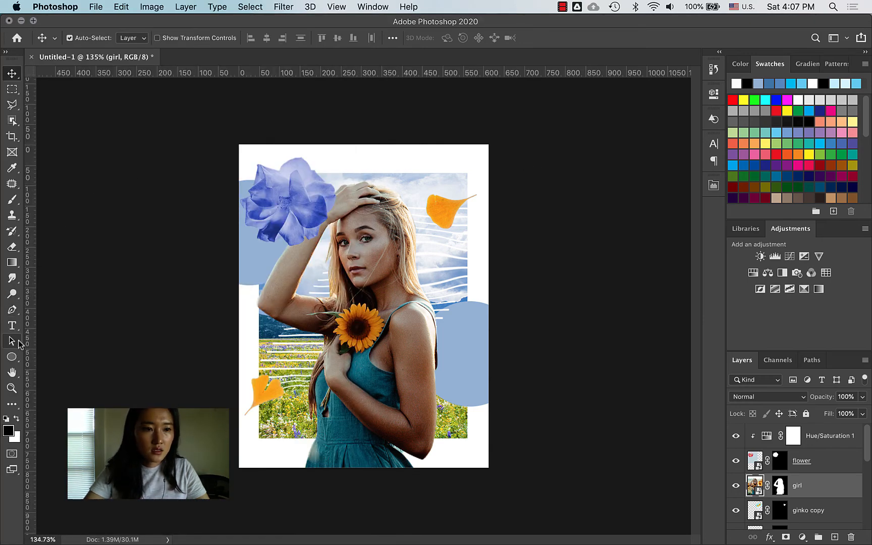
Step: Draw a rectangle in the poster's upper right with no fill and a red stroke
{"action": "left_click", "coordinate": [11, 357]}
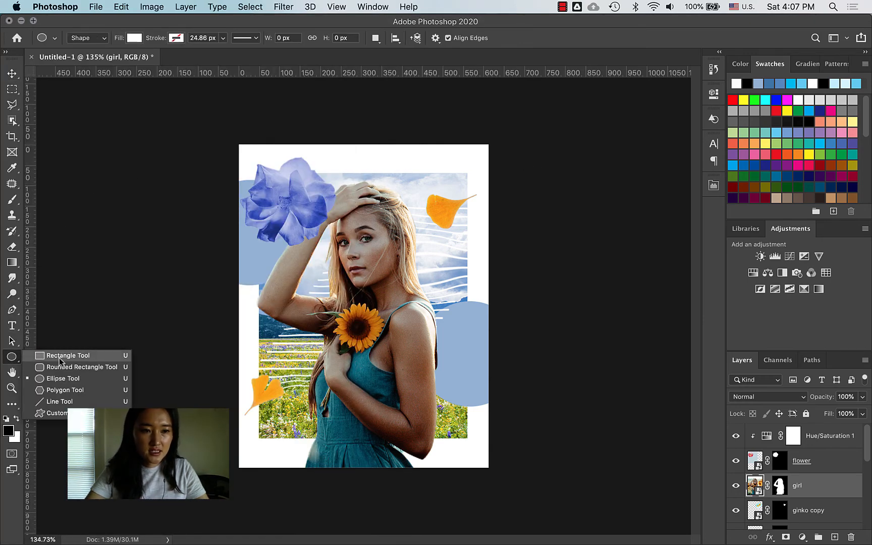
{"action": "left_click", "coordinate": [55, 355]}
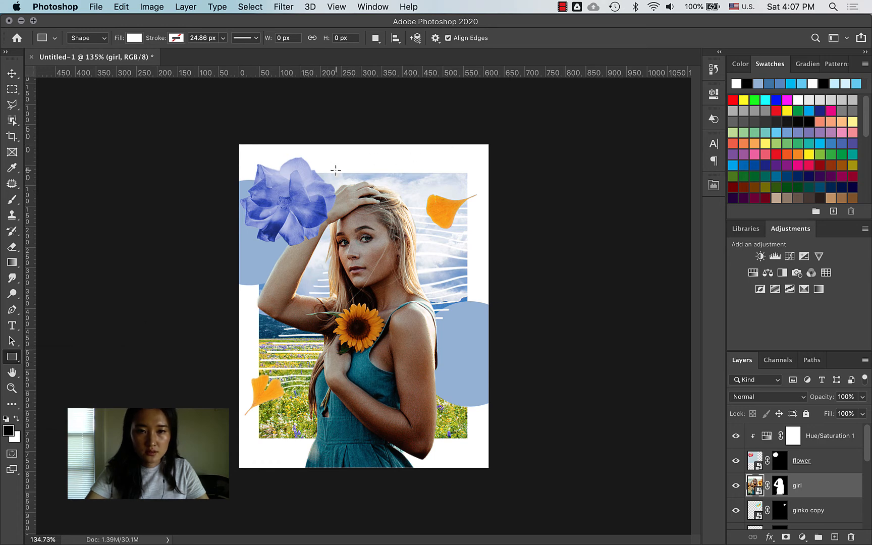
{"action": "left_click_drag", "start_coordinate": [336, 170], "coordinate": [471, 265]}
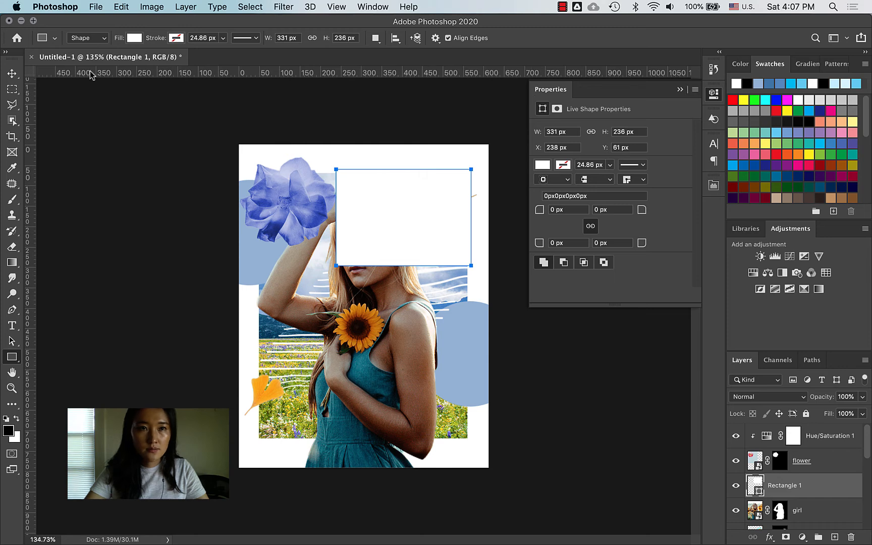
{"action": "left_click", "coordinate": [134, 38]}
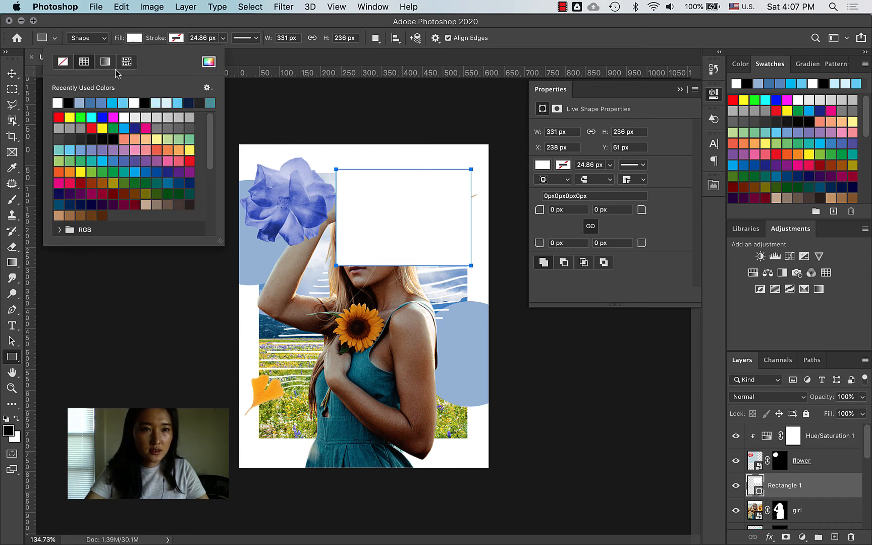
{"action": "left_click", "coordinate": [63, 61]}
{"action": "left_click", "coordinate": [175, 38]}
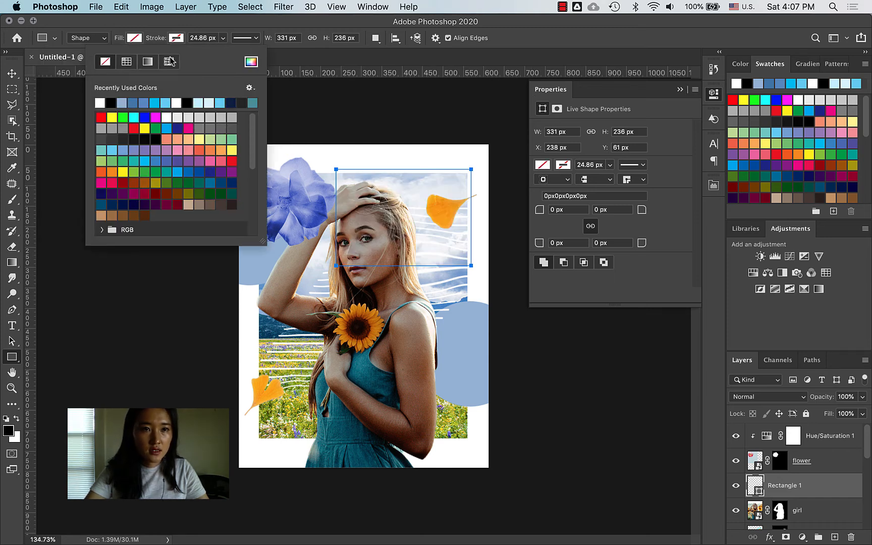
{"action": "left_click", "coordinate": [134, 128]}
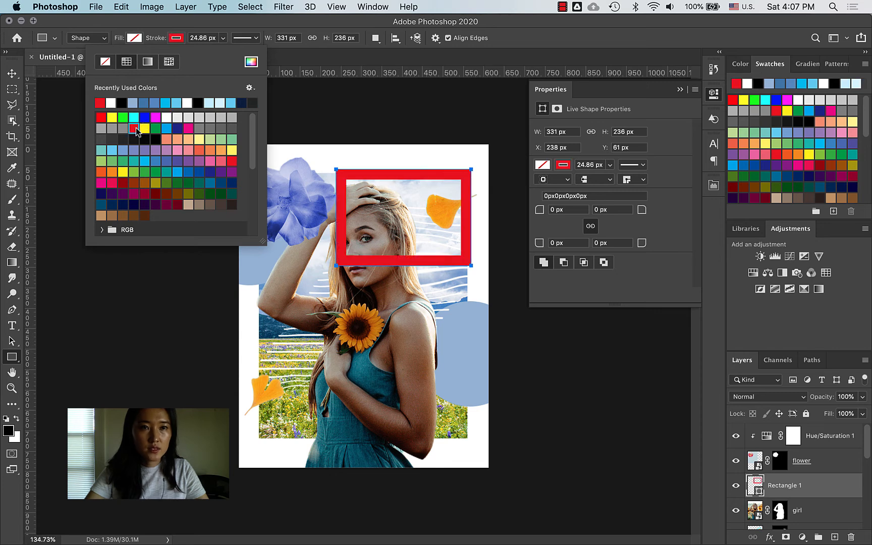
{"action": "left_click", "coordinate": [326, 26]}
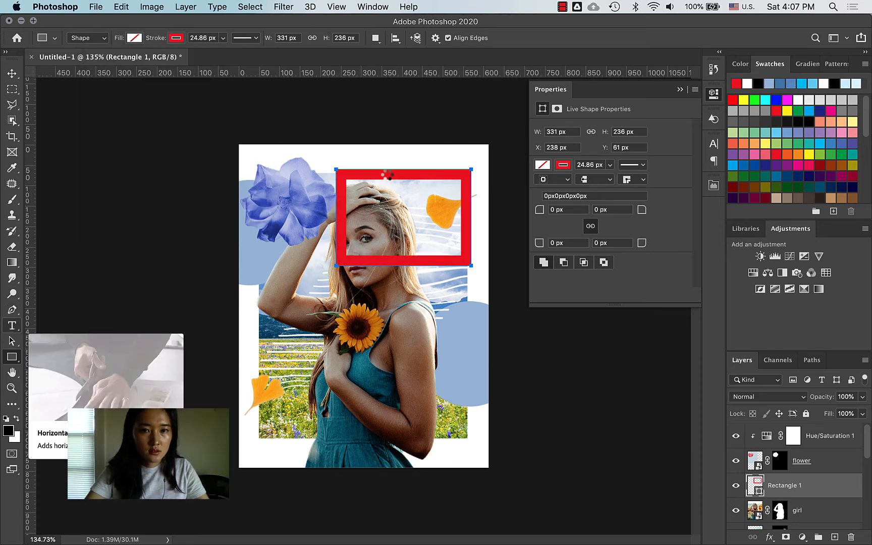
Step: Type GRAPHIC DESIGN along the rectangle's path, then delete the Rectangle 1 layer
{"action": "left_click", "coordinate": [387, 172]}
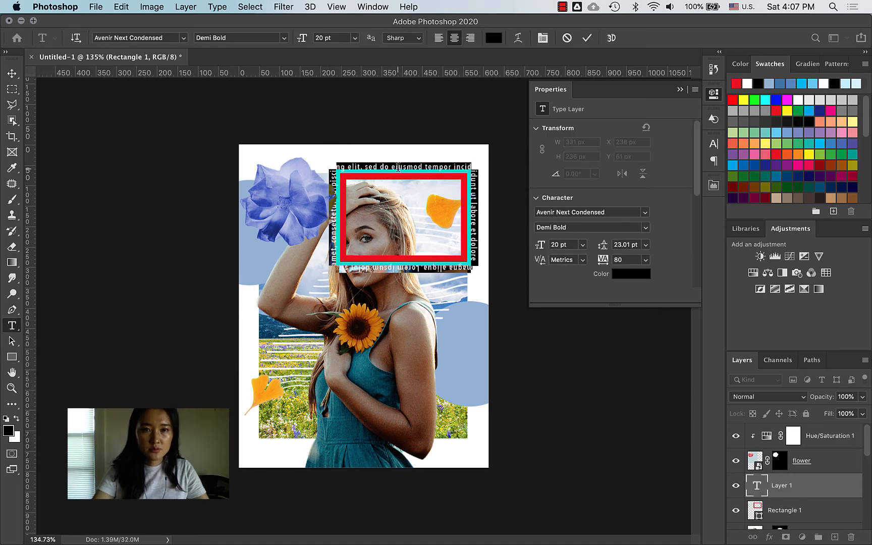
{"action": "key", "text": "BackSpace"}
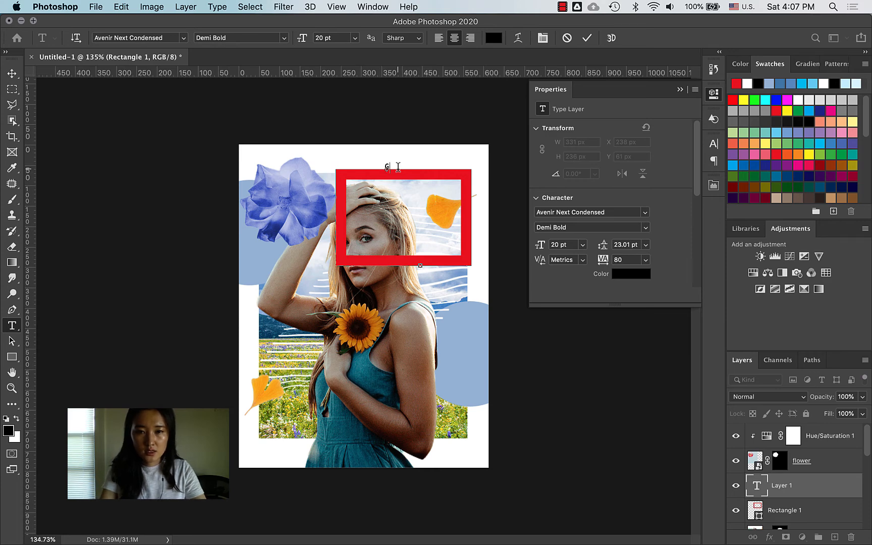
{"action": "type", "text": "Graph"}
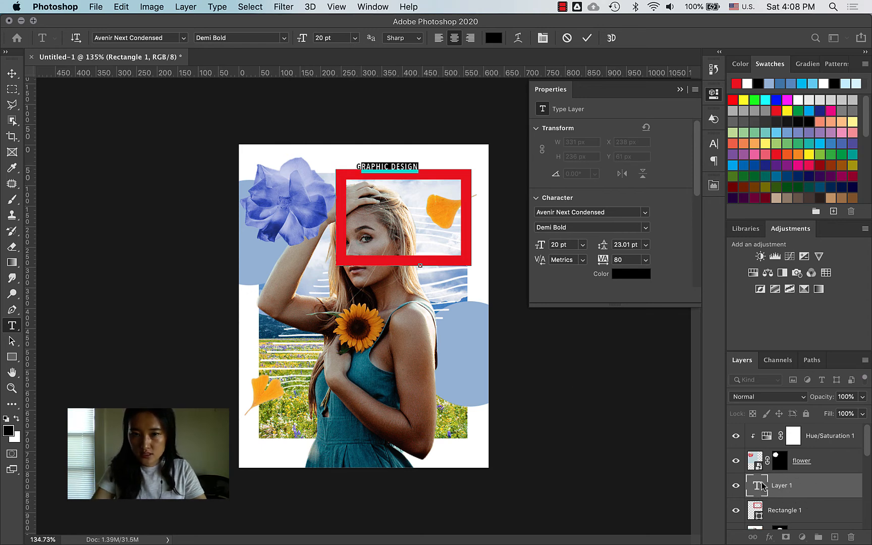
{"action": "left_click", "coordinate": [12, 89]}
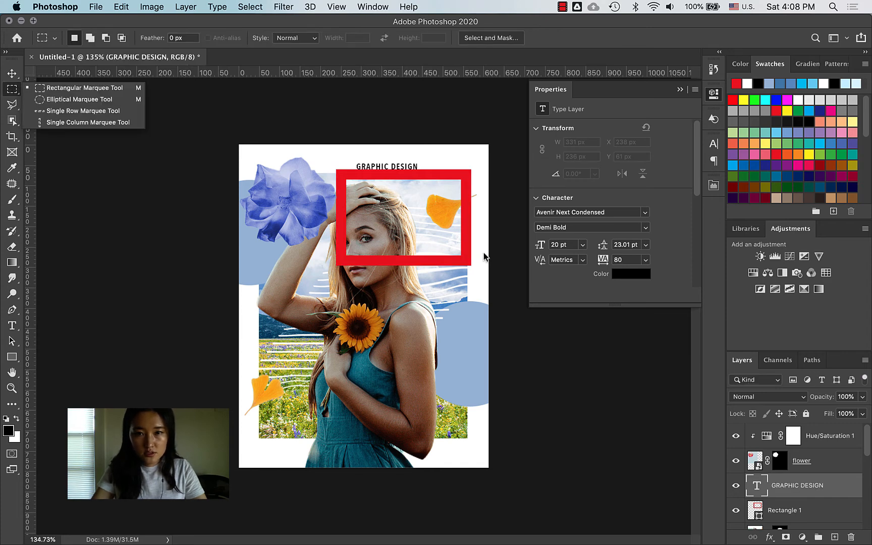
{"action": "left_click", "coordinate": [835, 513]}
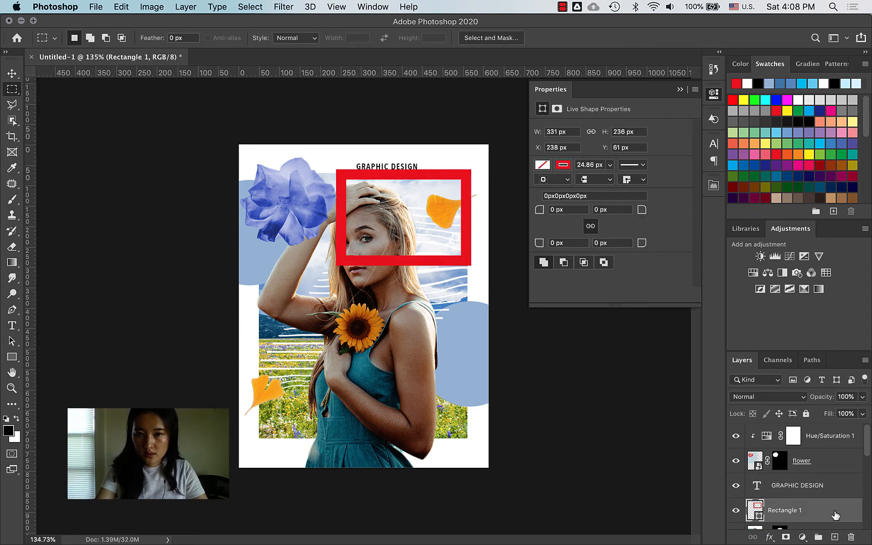
{"action": "key", "text": "BackSpace"}
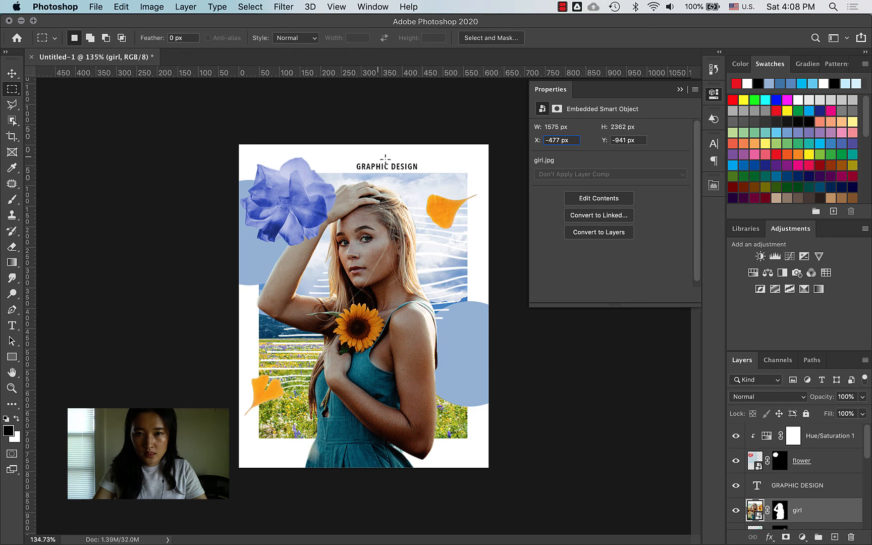
Step: Move the title about 84 px right and retype the word GRAPHIC in it
{"action": "key", "text": "v"}
{"action": "left_click_drag", "start_coordinate": [404, 172], "coordinate": [440, 171]}
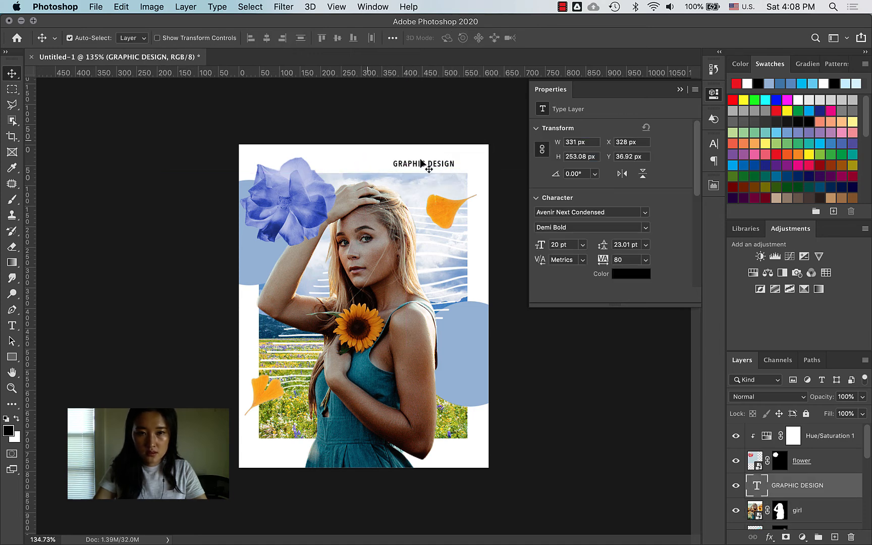
{"action": "left_click", "coordinate": [12, 325]}
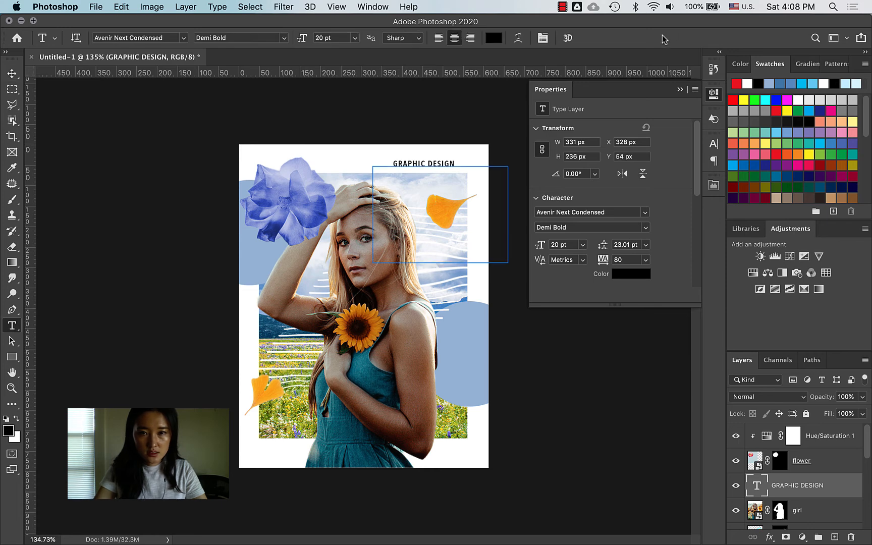
{"action": "left_click", "coordinate": [399, 161]}
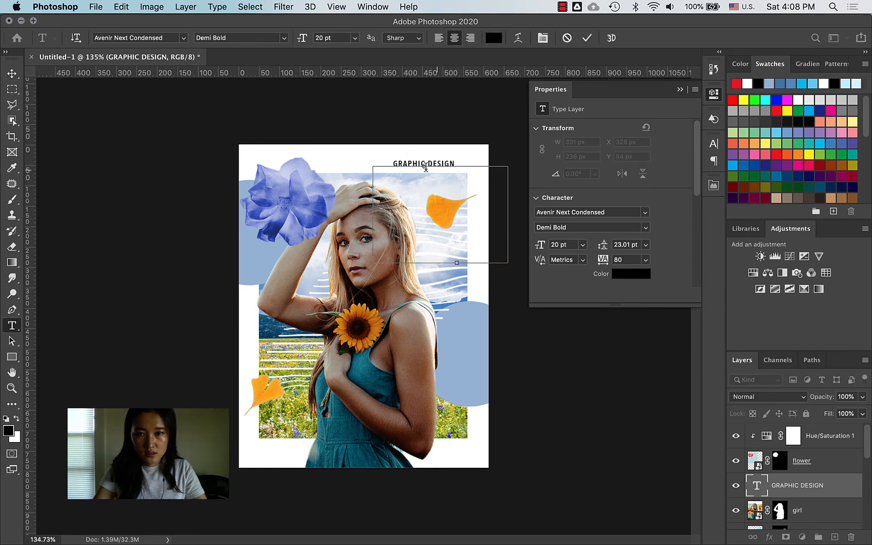
{"action": "left_click_drag", "start_coordinate": [425, 164], "coordinate": [393, 161]}
{"action": "key", "text": "BackSpace"}
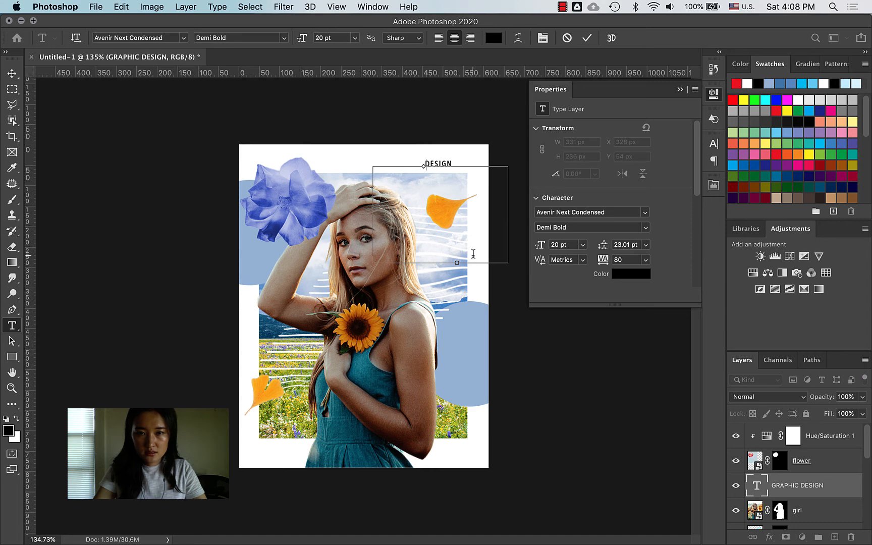
{"action": "type", "text": "GRAPHOIC"}
{"action": "key", "text": "super+Return"}
{"action": "key", "text": "v"}
{"action": "left_click_drag", "start_coordinate": [475, 165], "coordinate": [434, 164]}
Step: Remove the stray O, add a space before DESIGN, and set the title to 30 pt
{"action": "key", "text": "t"}
{"action": "left_click", "coordinate": [458, 164]}
{"action": "key", "text": "BackSpace"}
{"action": "key", "text": "Right"}
{"action": "key", "text": "Right"}
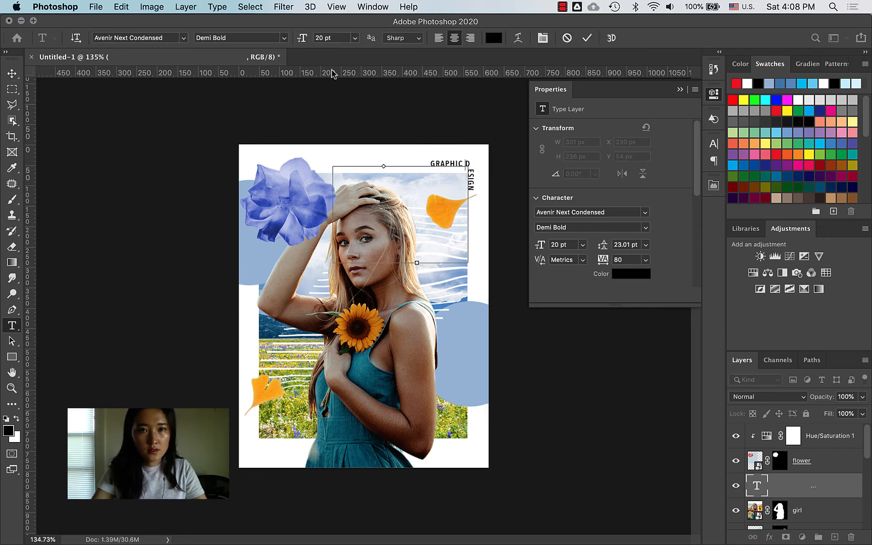
{"action": "key", "text": "super+a"}
{"action": "type", "text": "3"}
{"action": "left_click_drag", "start_coordinate": [333, 38], "coordinate": [347, 55]}
{"action": "key", "text": "Return"}
{"action": "type", "text": "30"}
{"action": "key", "text": "Return"}
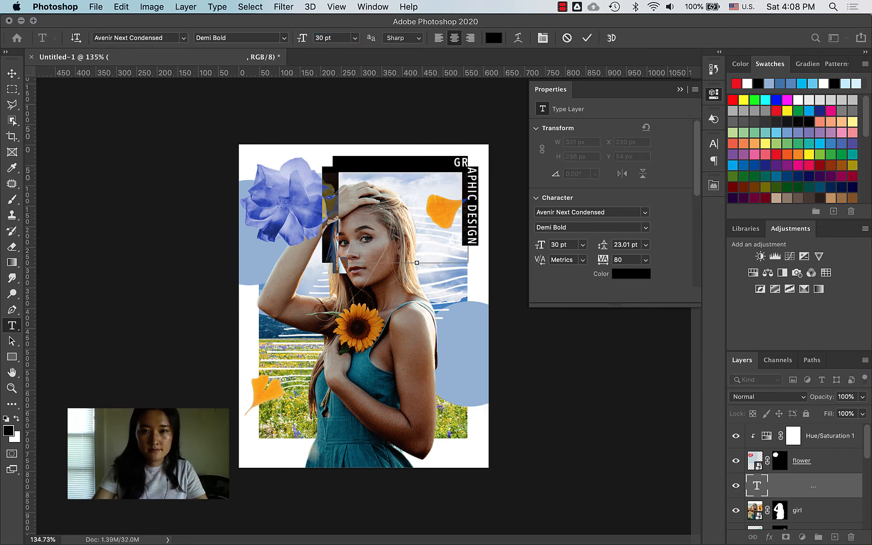
Step: Delete leading spaces so GRAPHIC runs across the top, and nudge the title into the corner
{"action": "left_click", "coordinate": [453, 160]}
{"action": "key", "text": "BackSpace"}
{"action": "key", "text": "BackSpace"}
{"action": "key", "text": "BackSpace"}
{"action": "key", "text": "BackSpace"}
{"action": "key", "text": "BackSpace"}
{"action": "key", "text": "BackSpace"}
{"action": "key", "text": "BackSpace"}
{"action": "key", "text": "BackSpace"}
{"action": "key", "text": "BackSpace"}
{"action": "key", "text": "BackSpace"}
{"action": "key", "text": "BackSpace"}
{"action": "key", "text": "BackSpace"}
{"action": "key", "text": "BackSpace"}
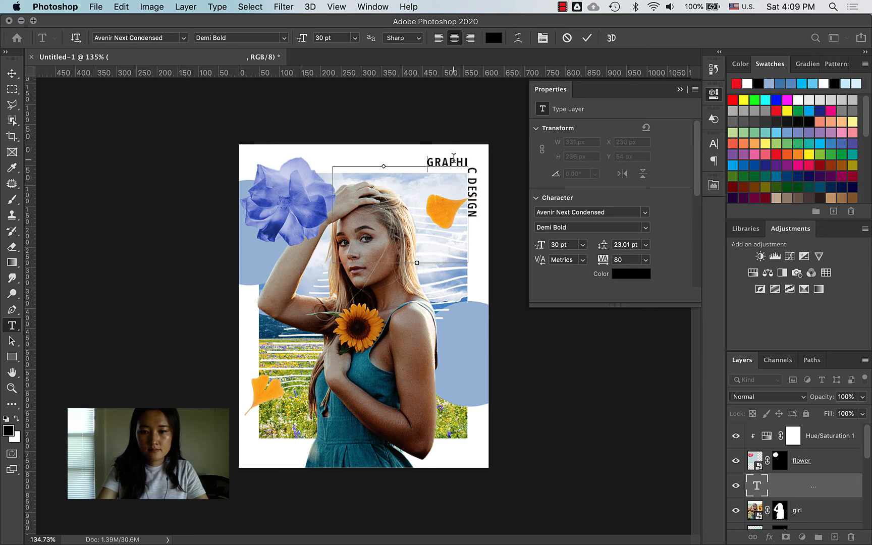
{"action": "key", "text": "BackSpace"}
{"action": "key", "text": "BackSpace"}
{"action": "key", "text": "BackSpace"}
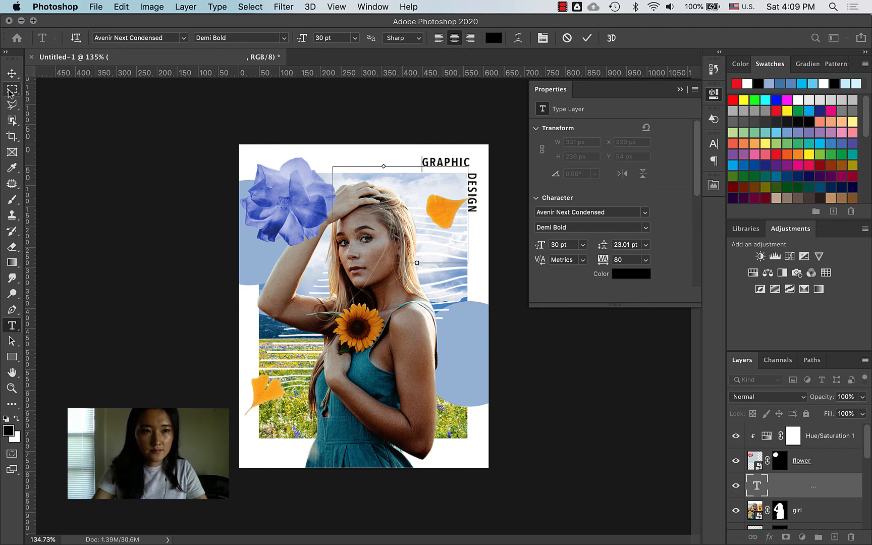
{"action": "left_click", "coordinate": [11, 74]}
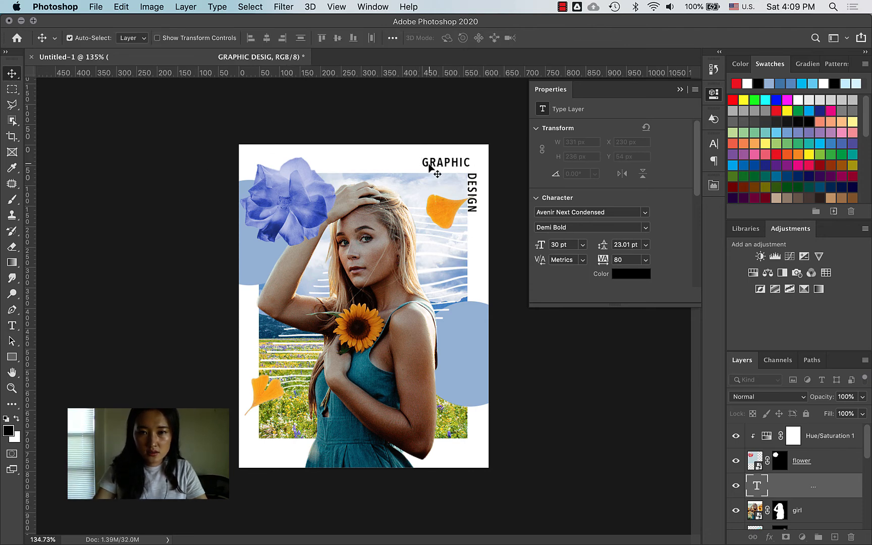
{"action": "left_click_drag", "start_coordinate": [429, 165], "coordinate": [436, 171]}
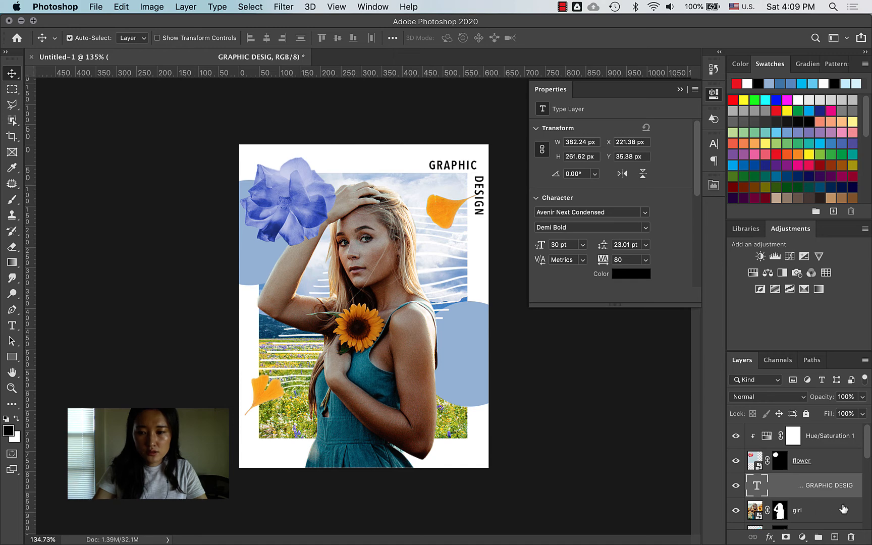
{"action": "left_click", "coordinate": [844, 509]}
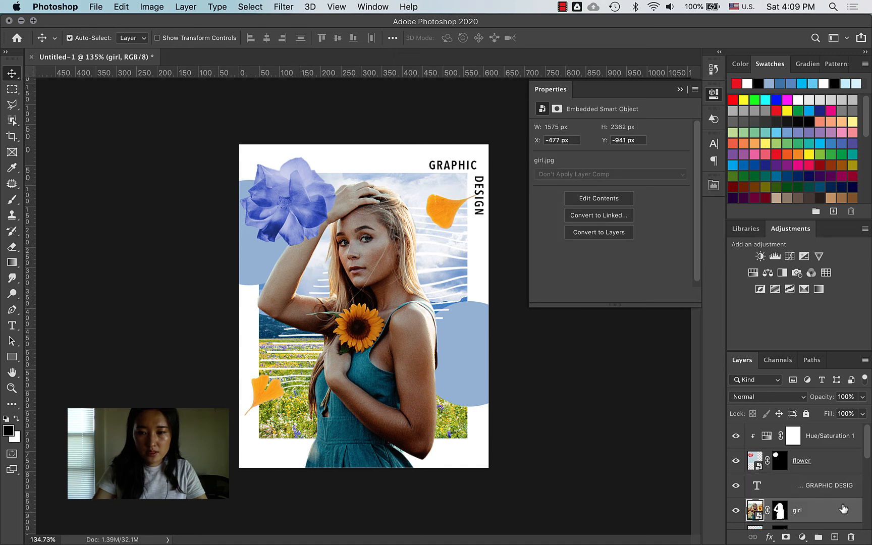
Step: Add a Levels adjustment clipped to the girl, test its sliders, then delete it
{"action": "left_click", "coordinate": [775, 257]}
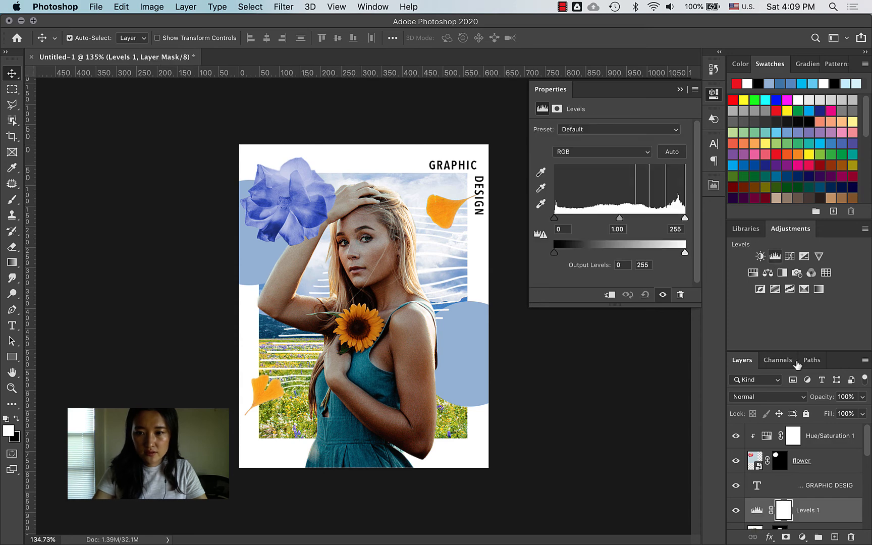
{"action": "scroll", "coordinate": [816, 486], "scroll_direction": "down", "scroll_amount": 1}
{"action": "left_click", "coordinate": [765, 489], "text": "alt"}
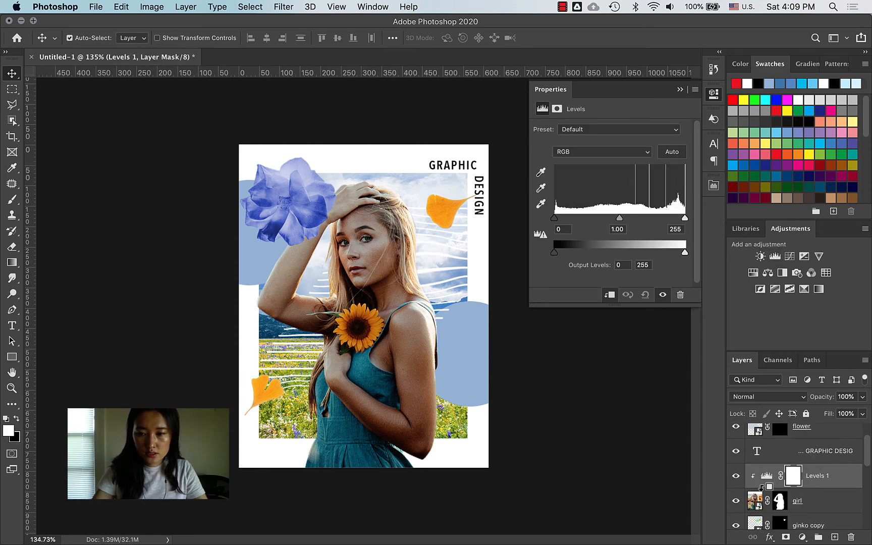
{"action": "mouse_move", "coordinate": [684, 217]}
{"action": "left_mouse_down"}
{"action": "mouse_move", "coordinate": [664, 216]}
{"action": "mouse_move", "coordinate": [690, 219]}
{"action": "left_mouse_up"}
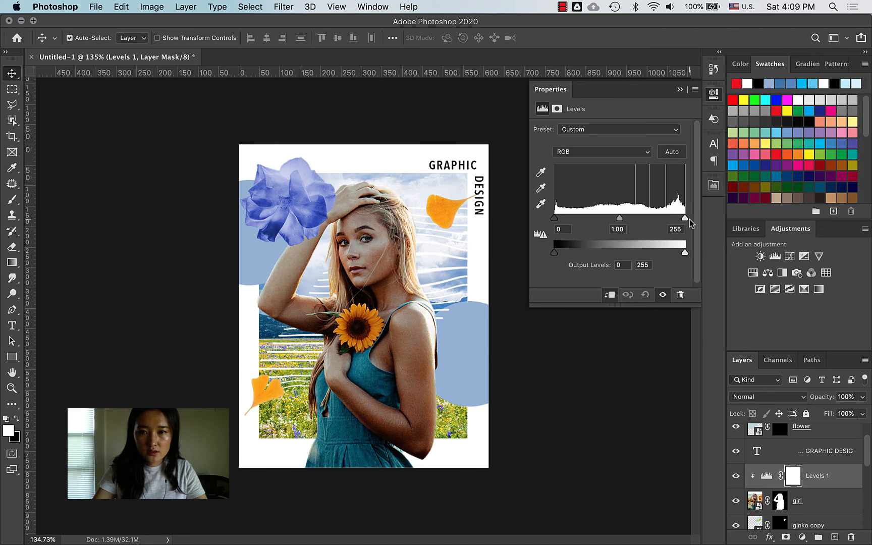
{"action": "mouse_move", "coordinate": [558, 221]}
{"action": "left_mouse_down"}
{"action": "mouse_move", "coordinate": [576, 218]}
{"action": "mouse_move", "coordinate": [548, 221]}
{"action": "left_mouse_up"}
{"action": "mouse_move", "coordinate": [683, 218]}
{"action": "left_mouse_down"}
{"action": "mouse_move", "coordinate": [668, 218]}
{"action": "mouse_move", "coordinate": [688, 218]}
{"action": "left_mouse_up"}
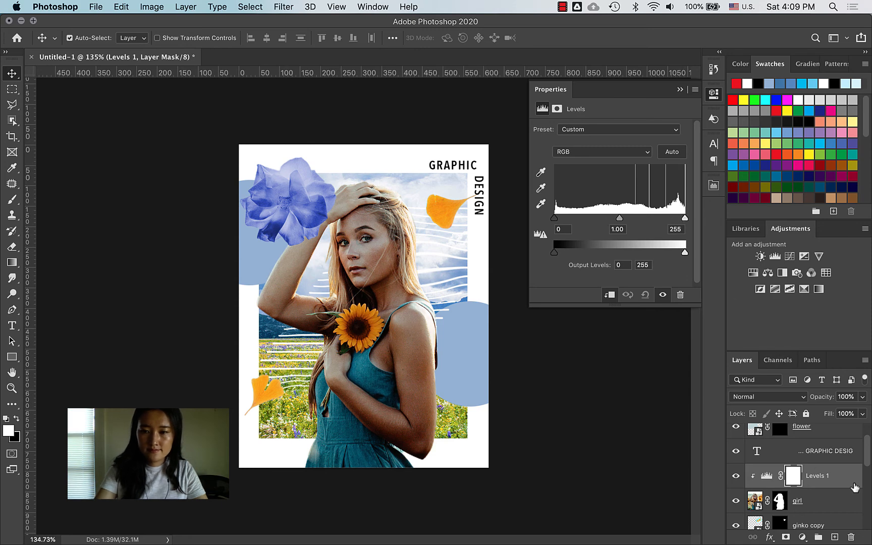
{"action": "key", "text": "BackSpace"}
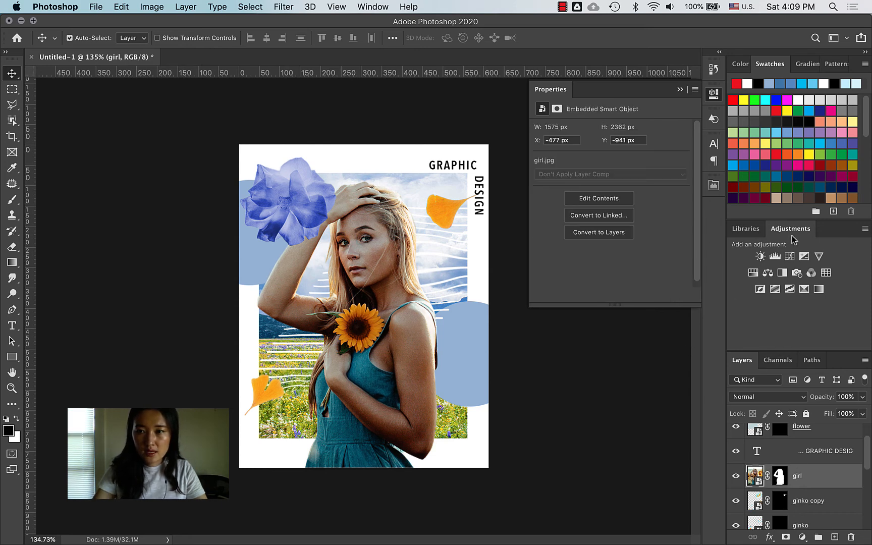
{"action": "left_click", "coordinate": [714, 95]}
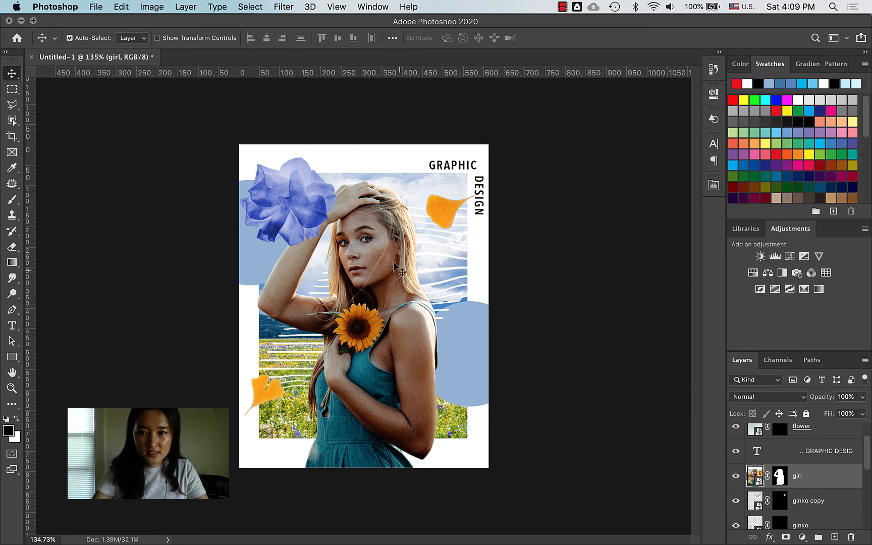
Step: Add a Color Balance adjustment above the girl and check the poster.jpg reference in Preview
{"action": "left_click", "coordinate": [768, 273]}
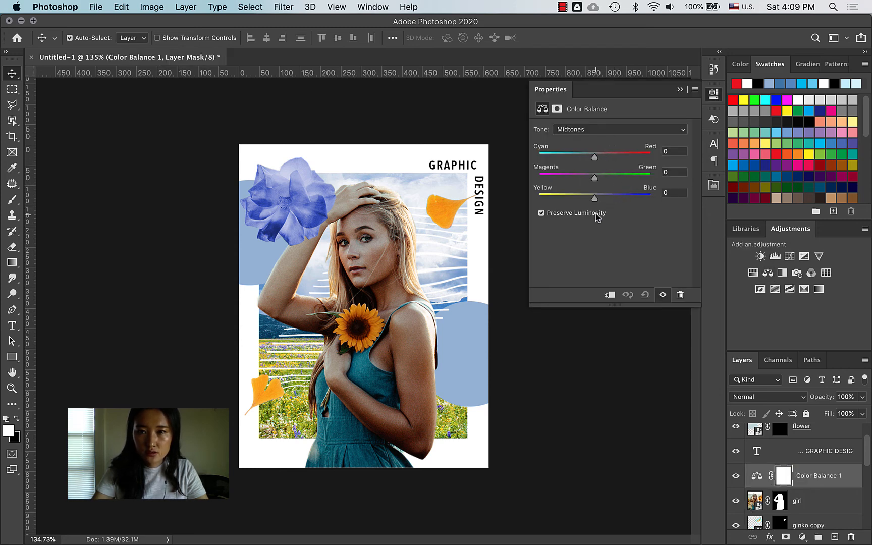
{"action": "mouse_move", "coordinate": [1, 544]}
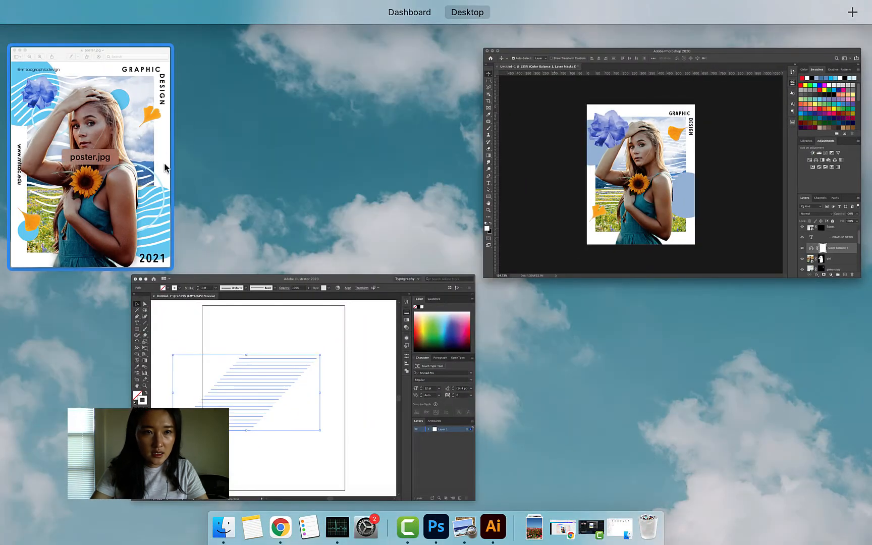
{"action": "left_click", "coordinate": [165, 161]}
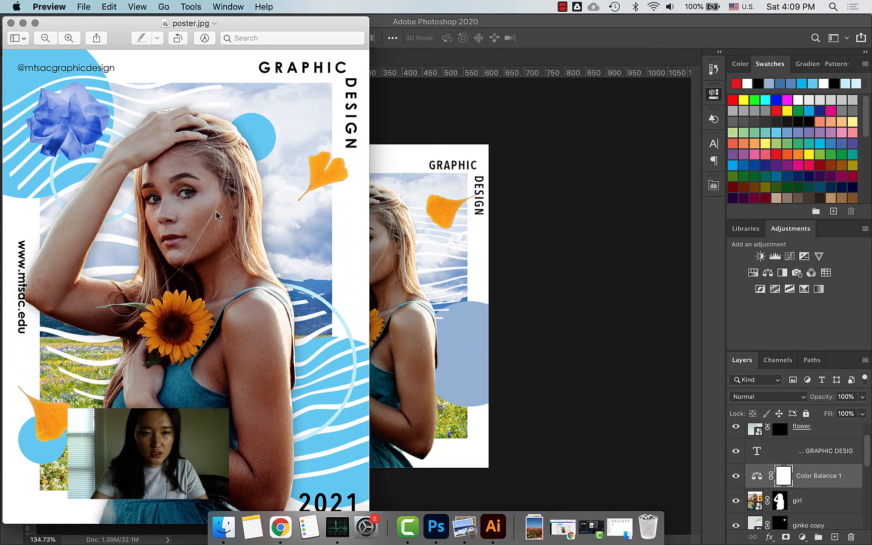
{"action": "left_click", "coordinate": [468, 202]}
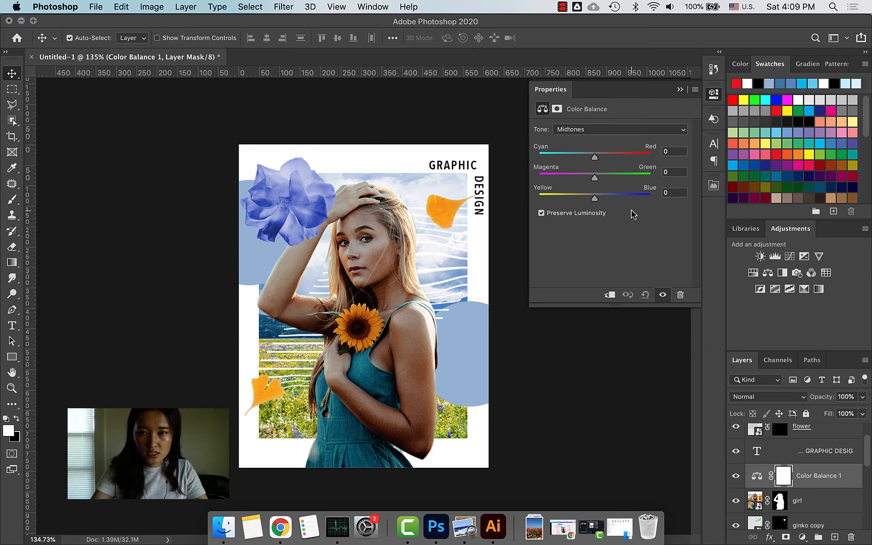
Step: Clip the Color Balance to the girl and set midtones cyan–red -1, magenta–green -12
{"action": "left_click", "coordinate": [611, 177]}
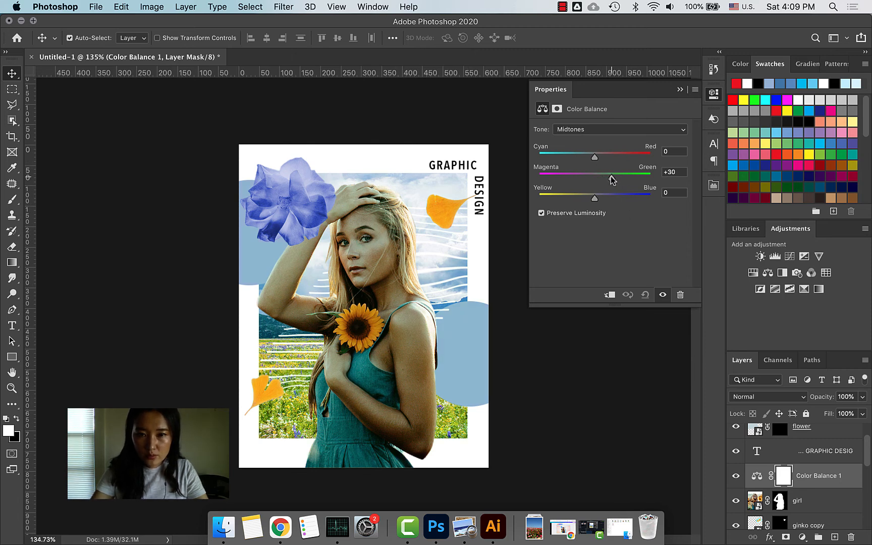
{"action": "left_click_drag", "start_coordinate": [612, 177], "coordinate": [605, 177]}
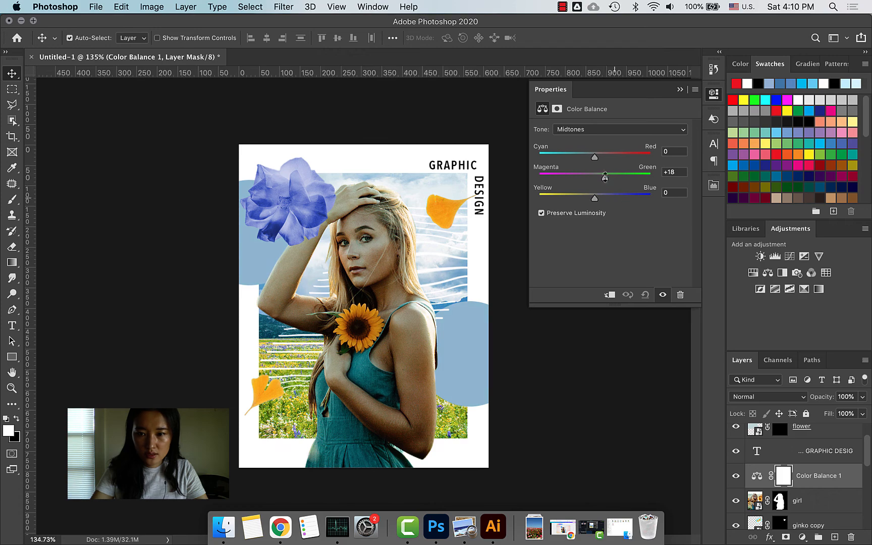
{"action": "left_click", "coordinate": [757, 486], "text": "alt"}
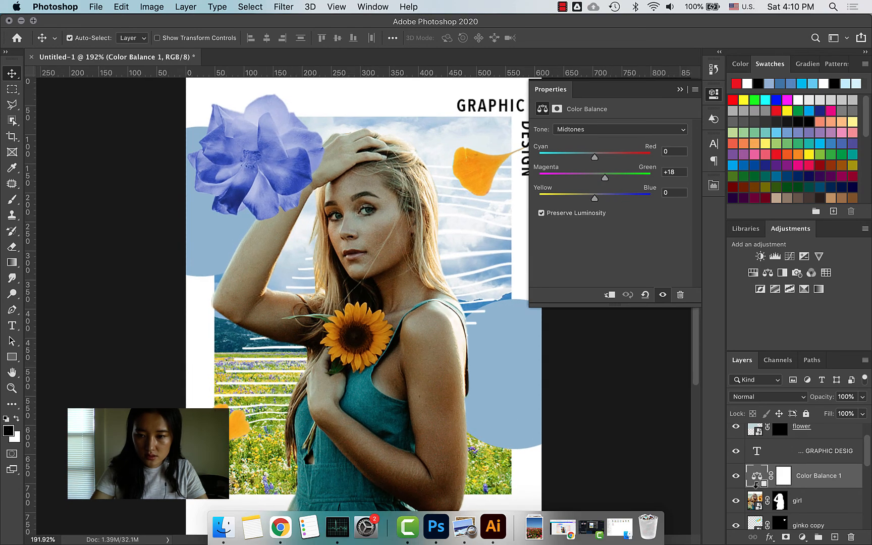
{"action": "left_click", "coordinate": [757, 489], "text": "alt"}
{"action": "left_click", "coordinate": [588, 177]}
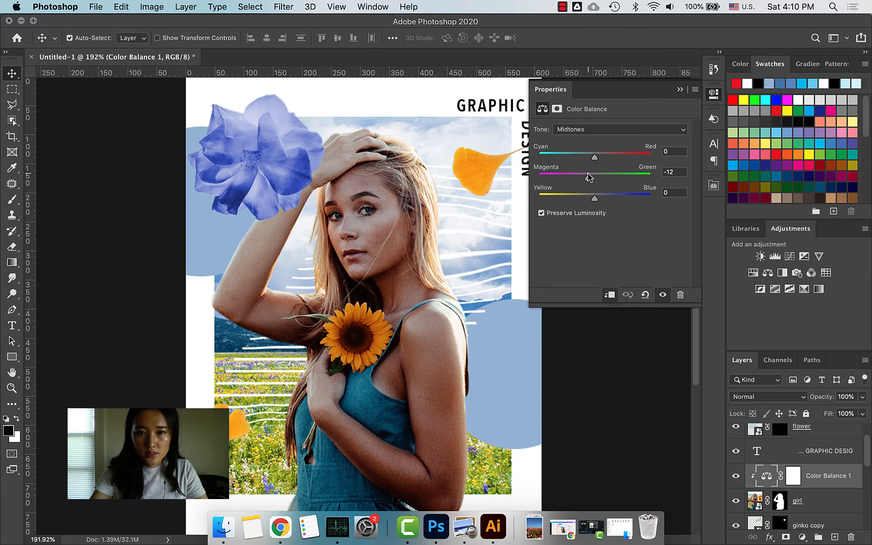
{"action": "left_click_drag", "start_coordinate": [602, 156], "coordinate": [595, 155]}
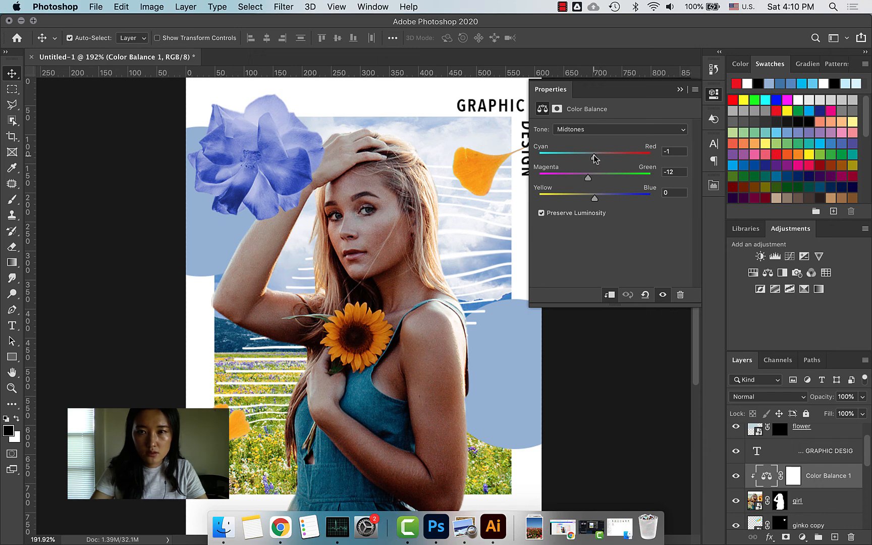
Step: Set the yellow–blue midtone balance to -11, then start a placeholder text layer at top-left
{"action": "left_click", "coordinate": [603, 199]}
{"action": "key", "text": "super+z"}
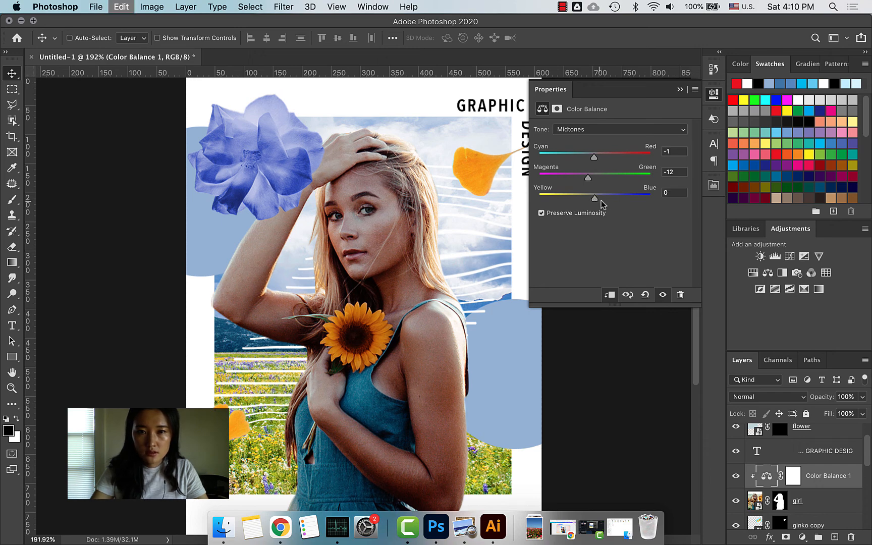
{"action": "left_click", "coordinate": [589, 200]}
{"action": "key", "text": "super+z"}
{"action": "left_click", "coordinate": [589, 200]}
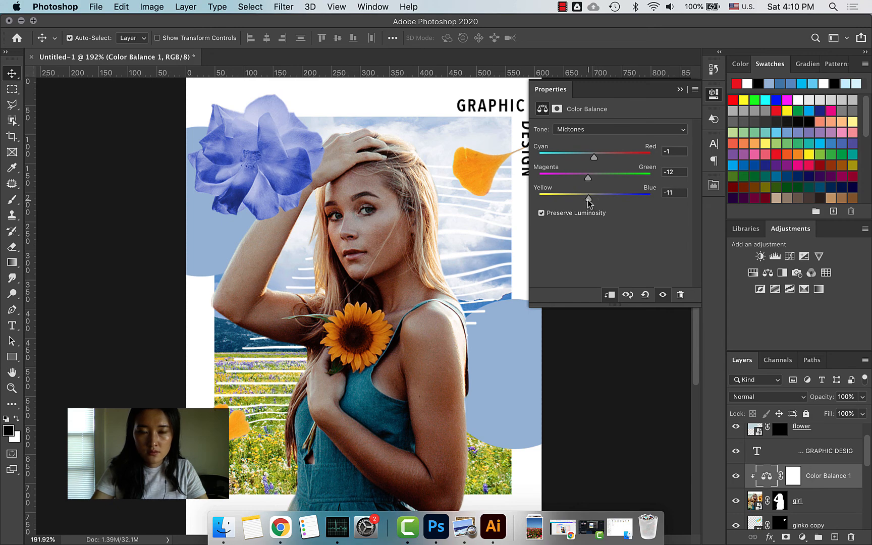
{"action": "left_click", "coordinate": [714, 94]}
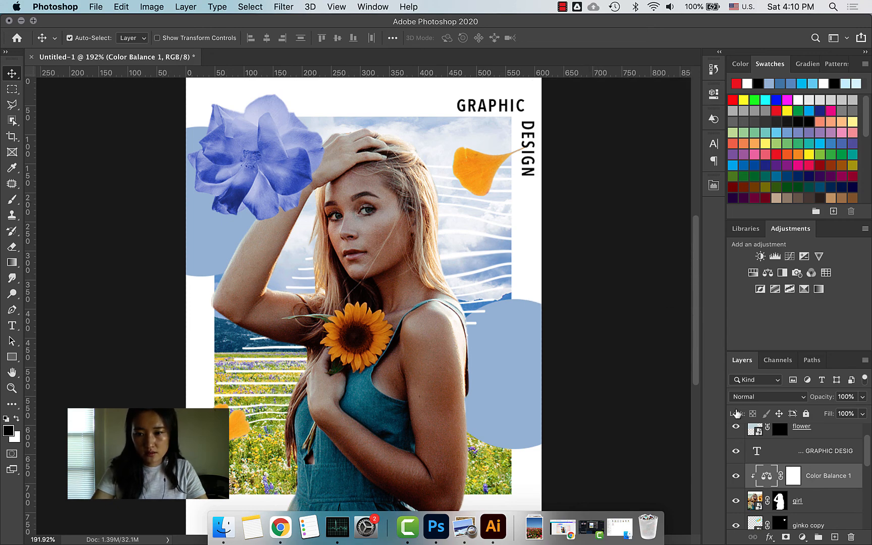
{"action": "left_click", "coordinate": [737, 477]}
{"action": "left_click", "coordinate": [737, 477]}
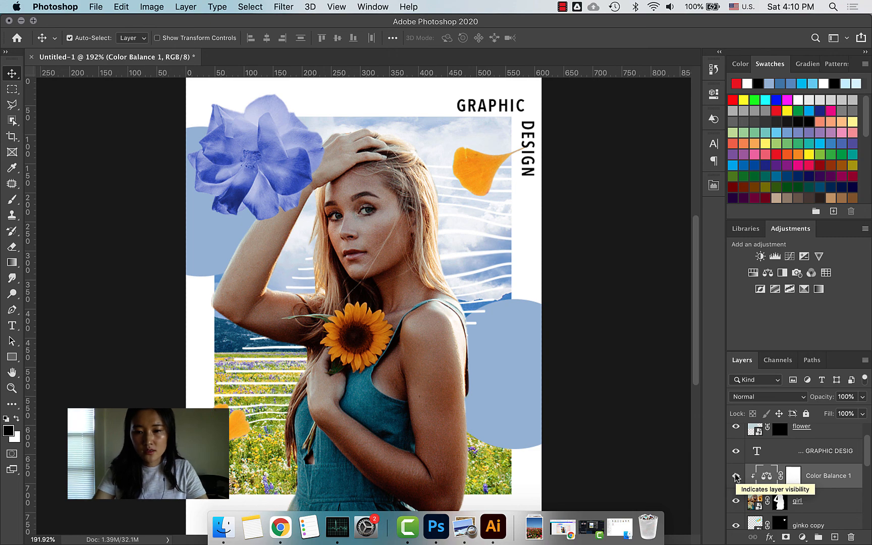
{"action": "left_click", "coordinate": [651, 419]}
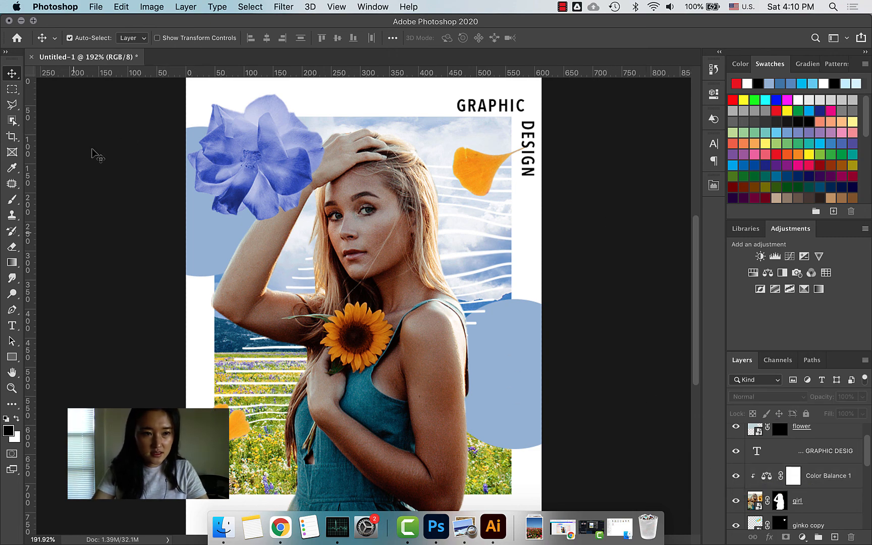
{"action": "left_click", "coordinate": [13, 326]}
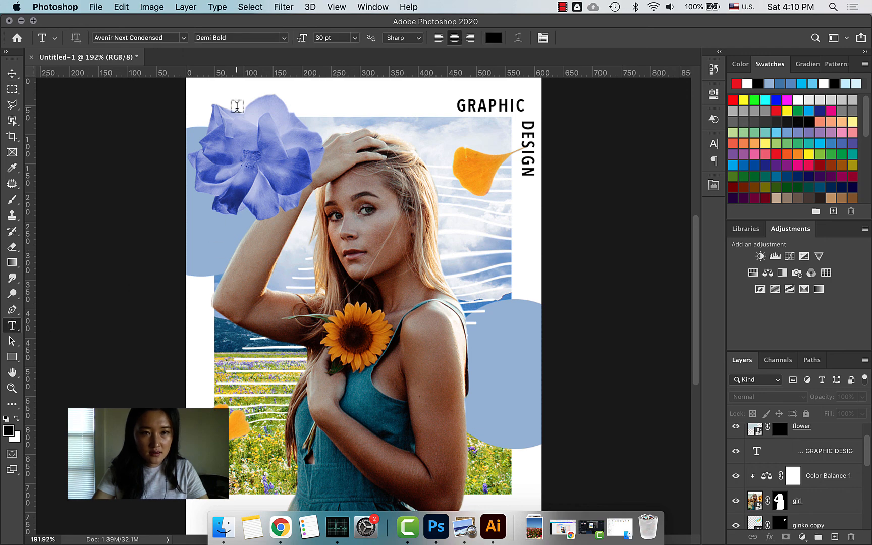
{"action": "left_click", "coordinate": [232, 103]}
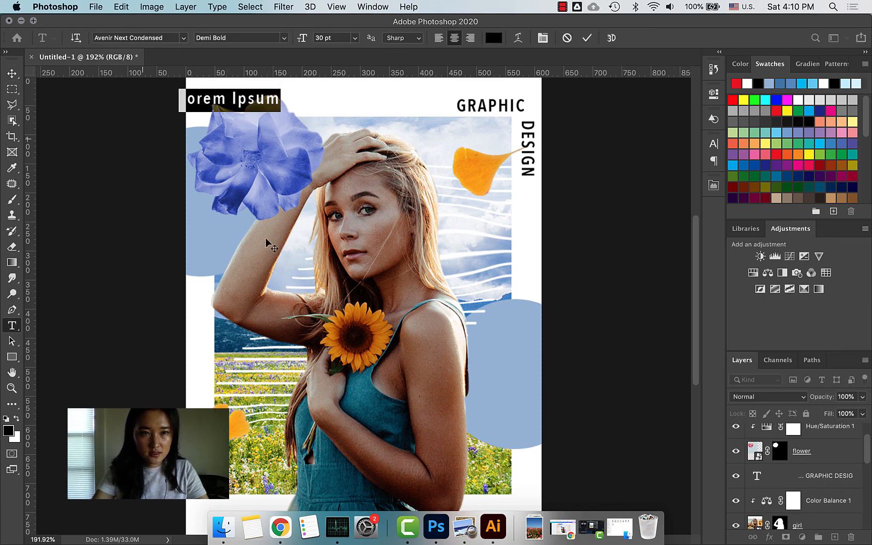